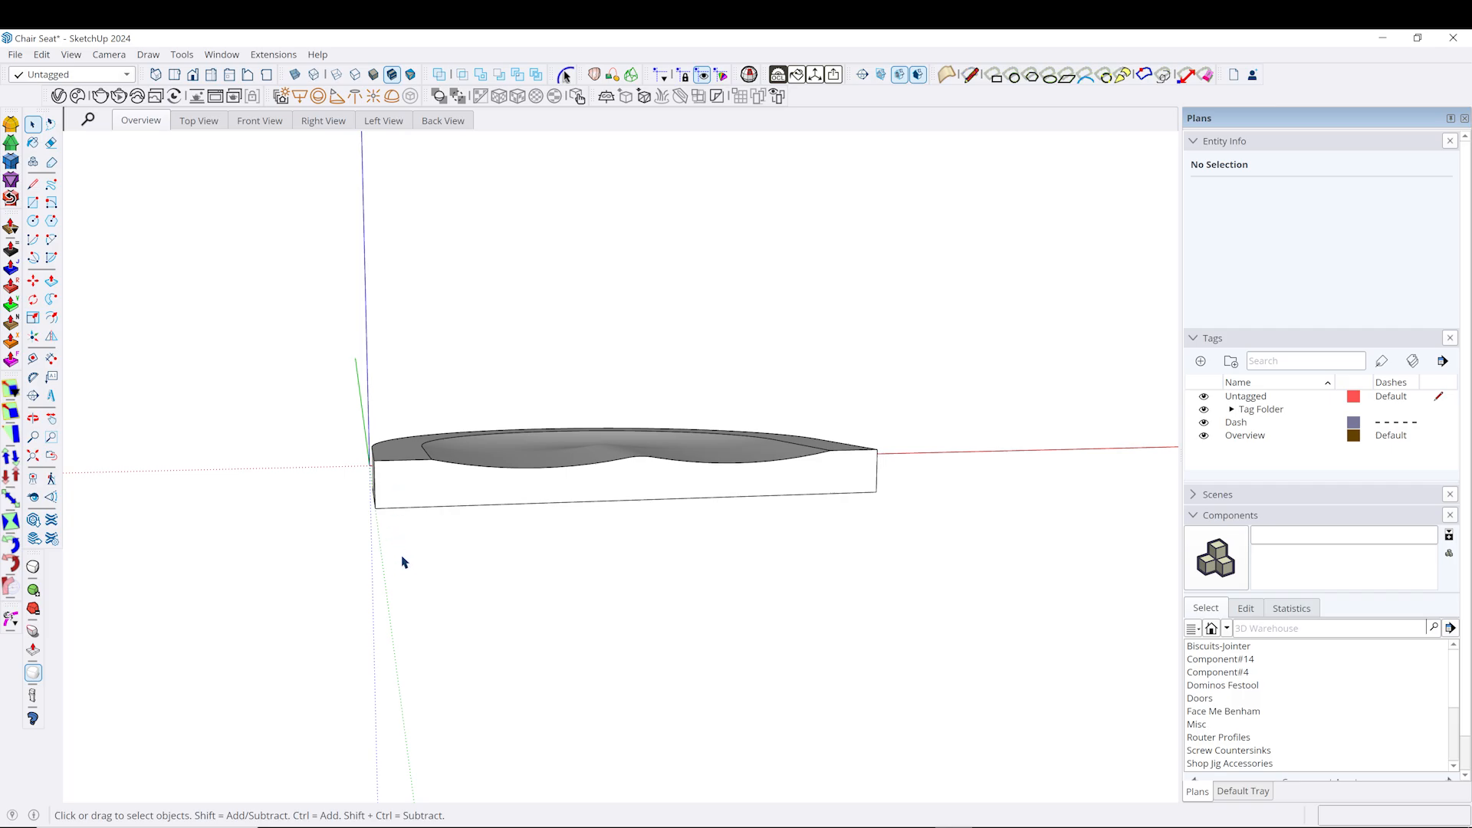
Draw an 18.5-inch-tall vertical rectangle for the leg, hanging down from the seat's front lower corner.
middle_drag(402, 564, 547, 539)
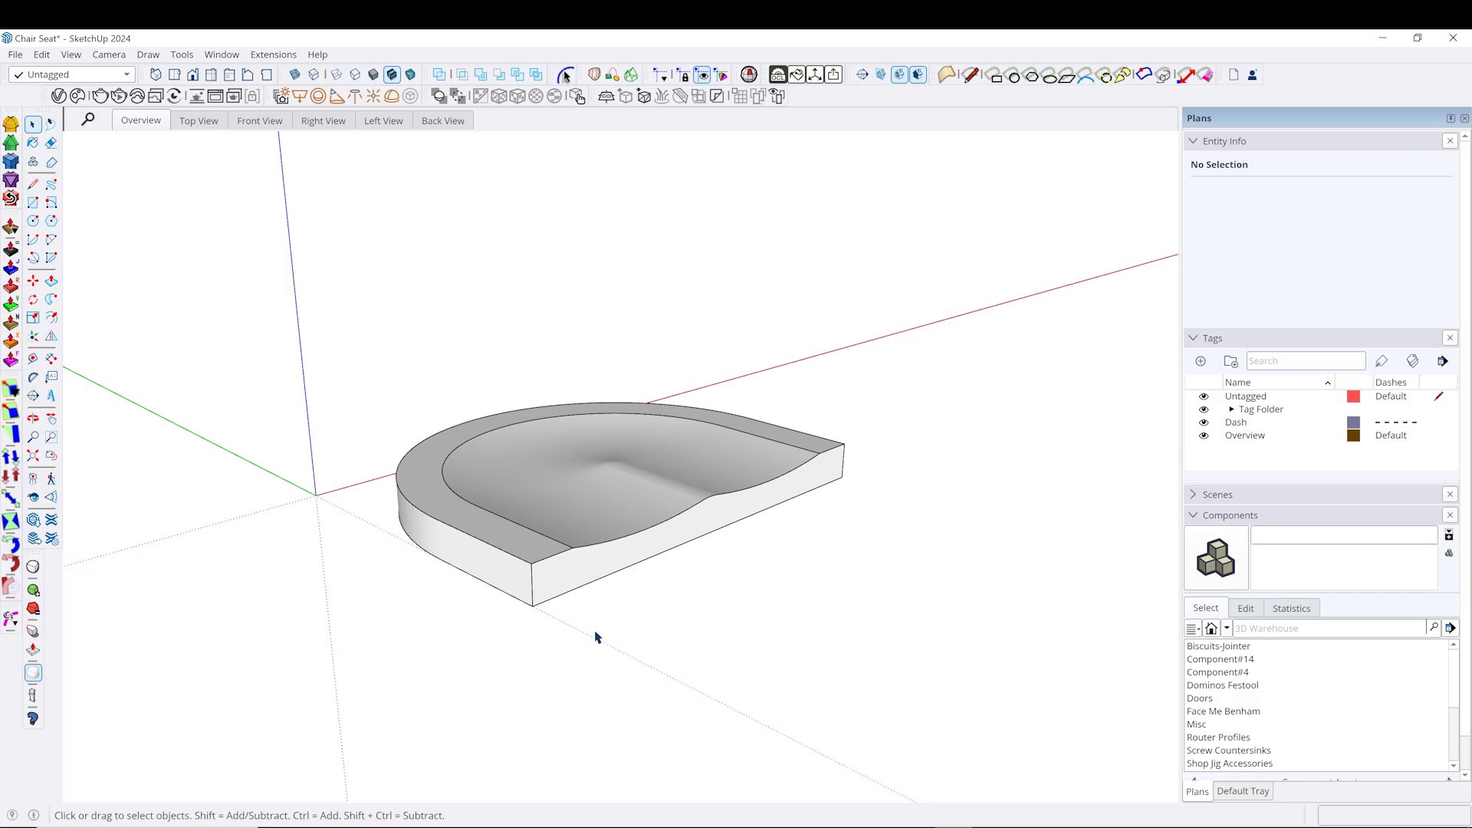
middle_drag(597, 636, 419, 537)
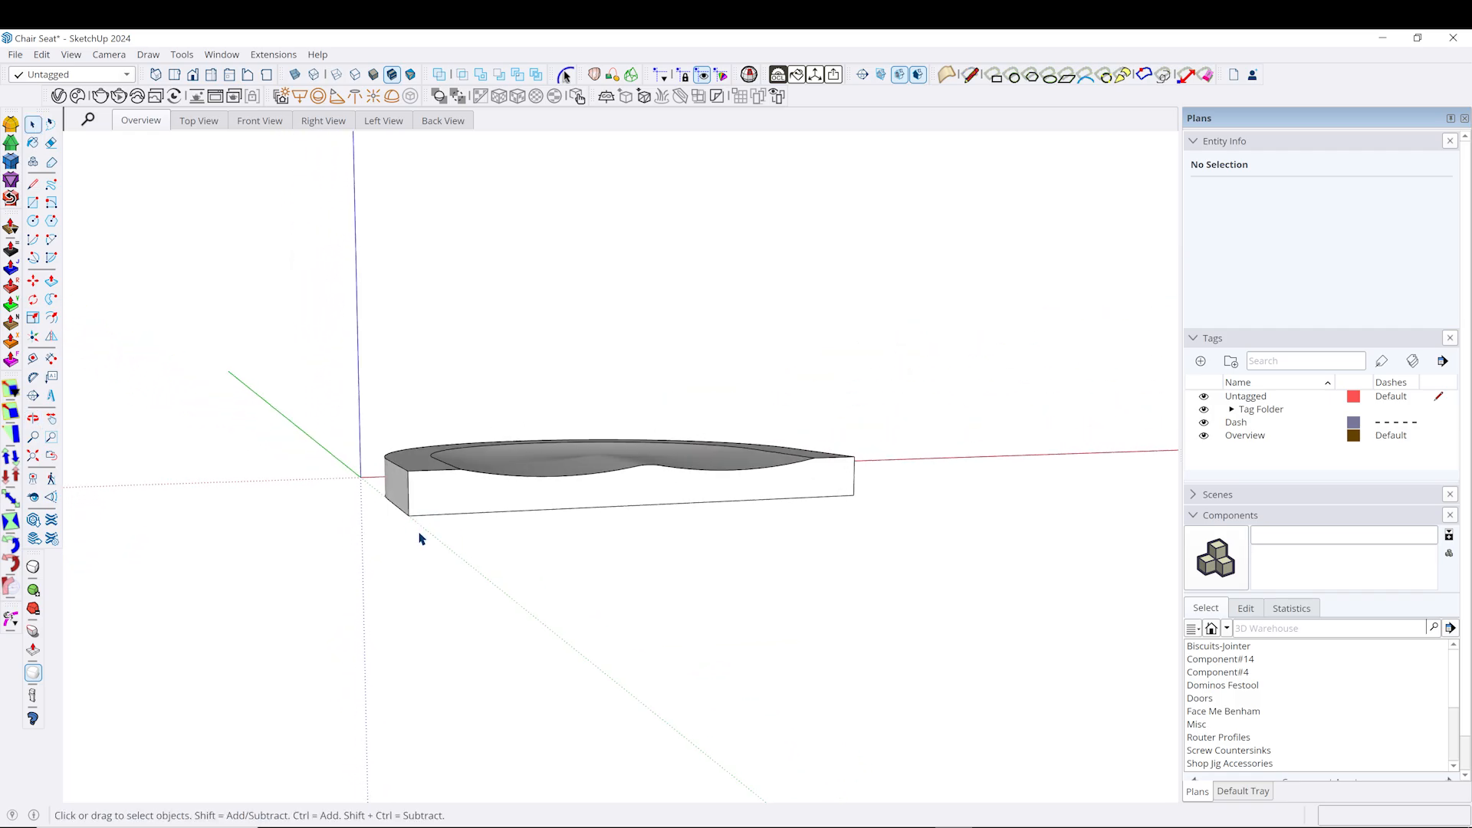
key(r)
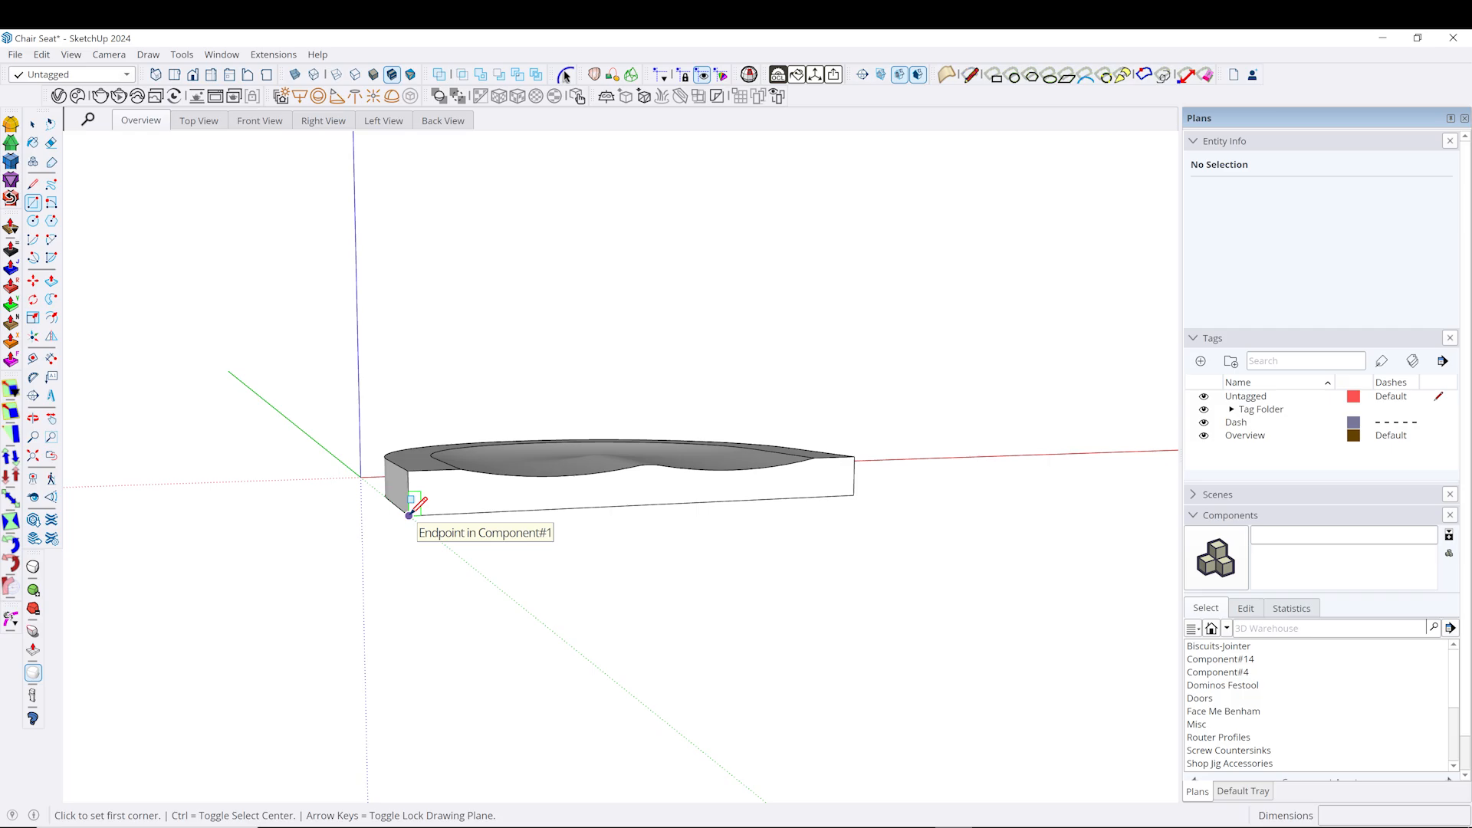
click(409, 515)
middle_drag(388, 595, 365, 595)
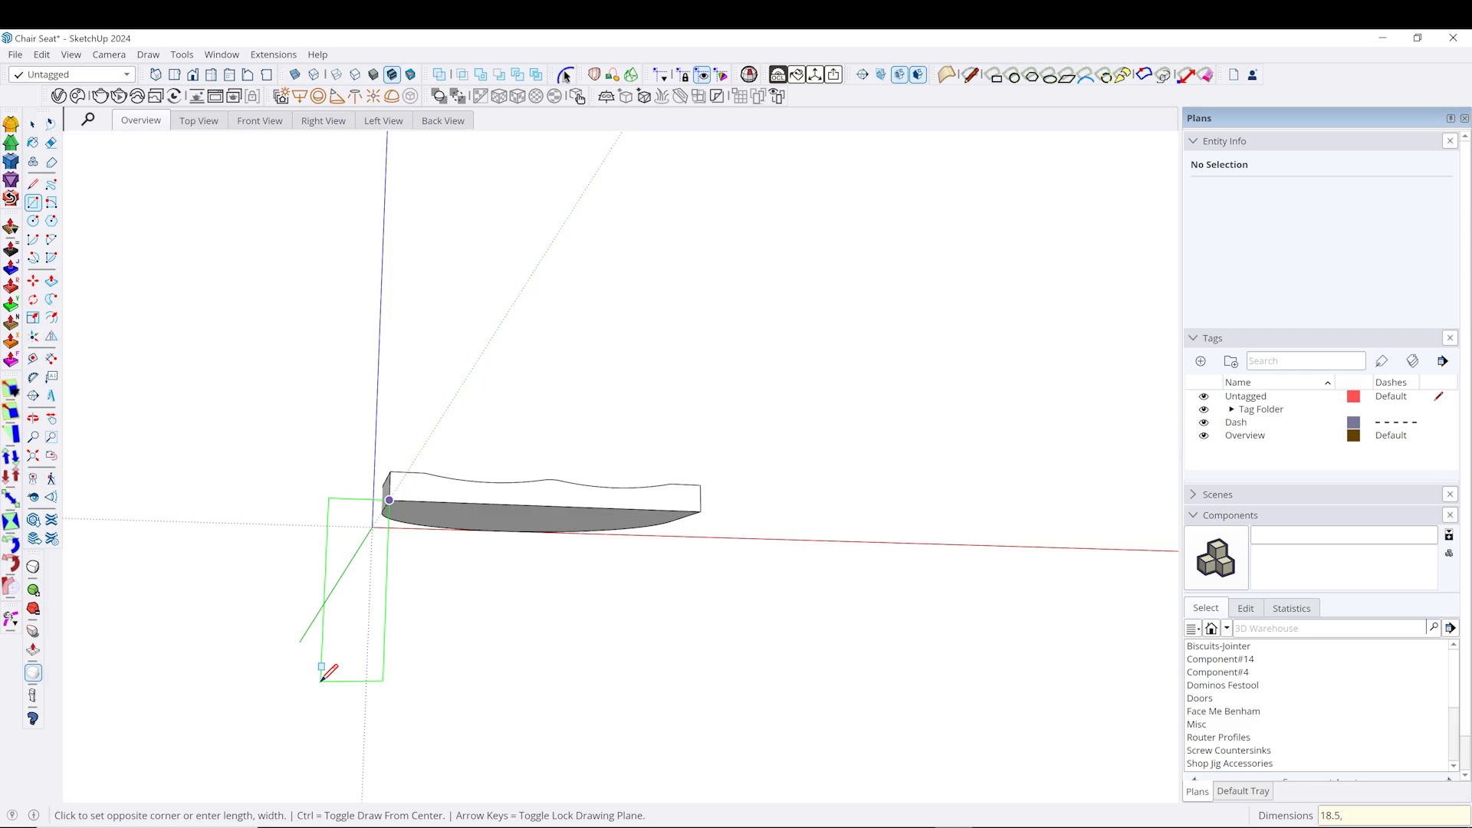
click(321, 679)
middle_drag(321, 680, 457, 700)
key(space)
click(393, 673)
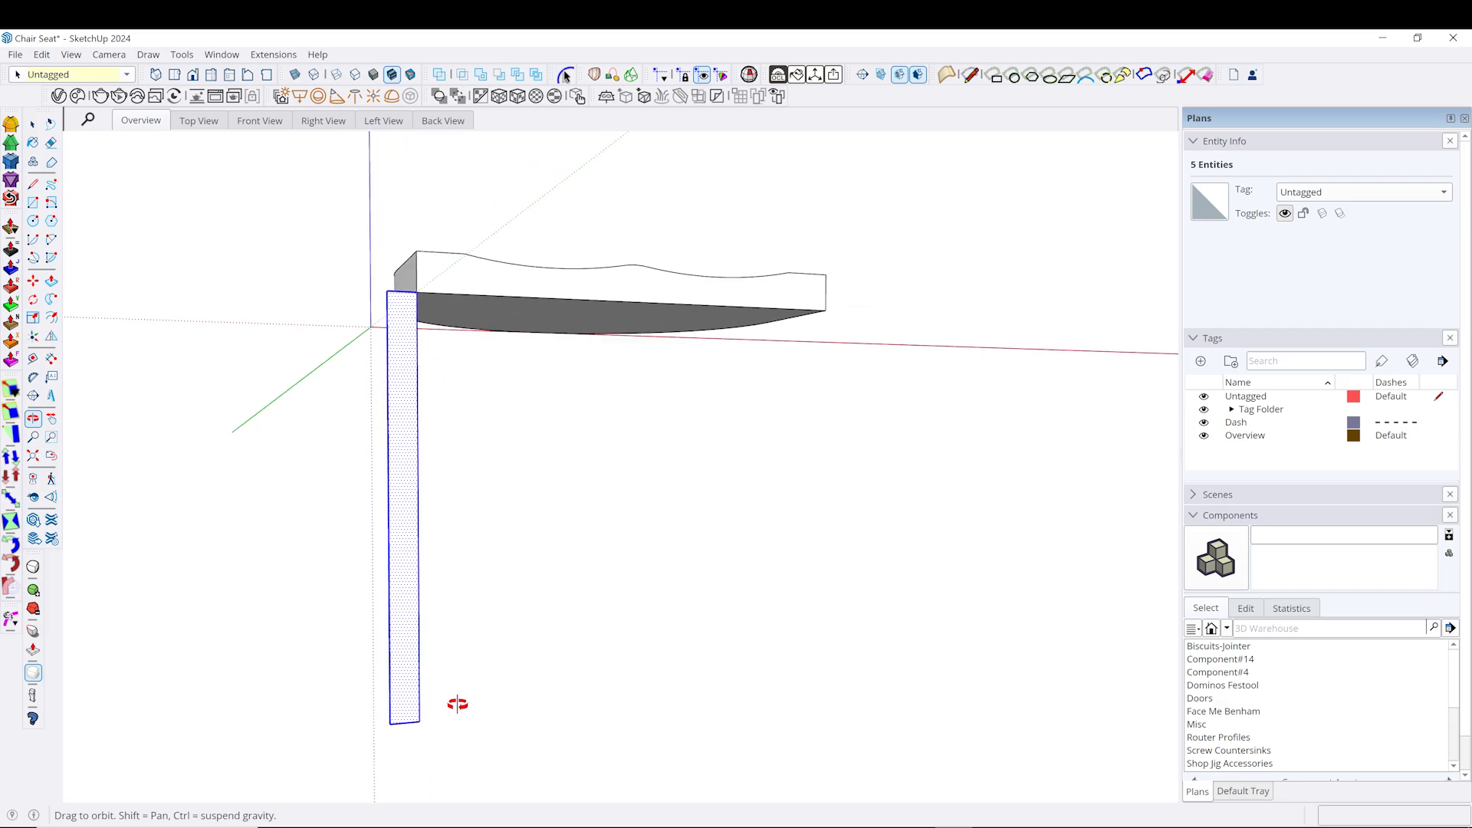
Widen the leg rectangle by moving its outer long edge 0.5 inch away from the seat along the red axis.
scroll(393, 630, up, 3)
scroll(384, 604, down, 3)
middle_drag(385, 606, 377, 610)
click(377, 609)
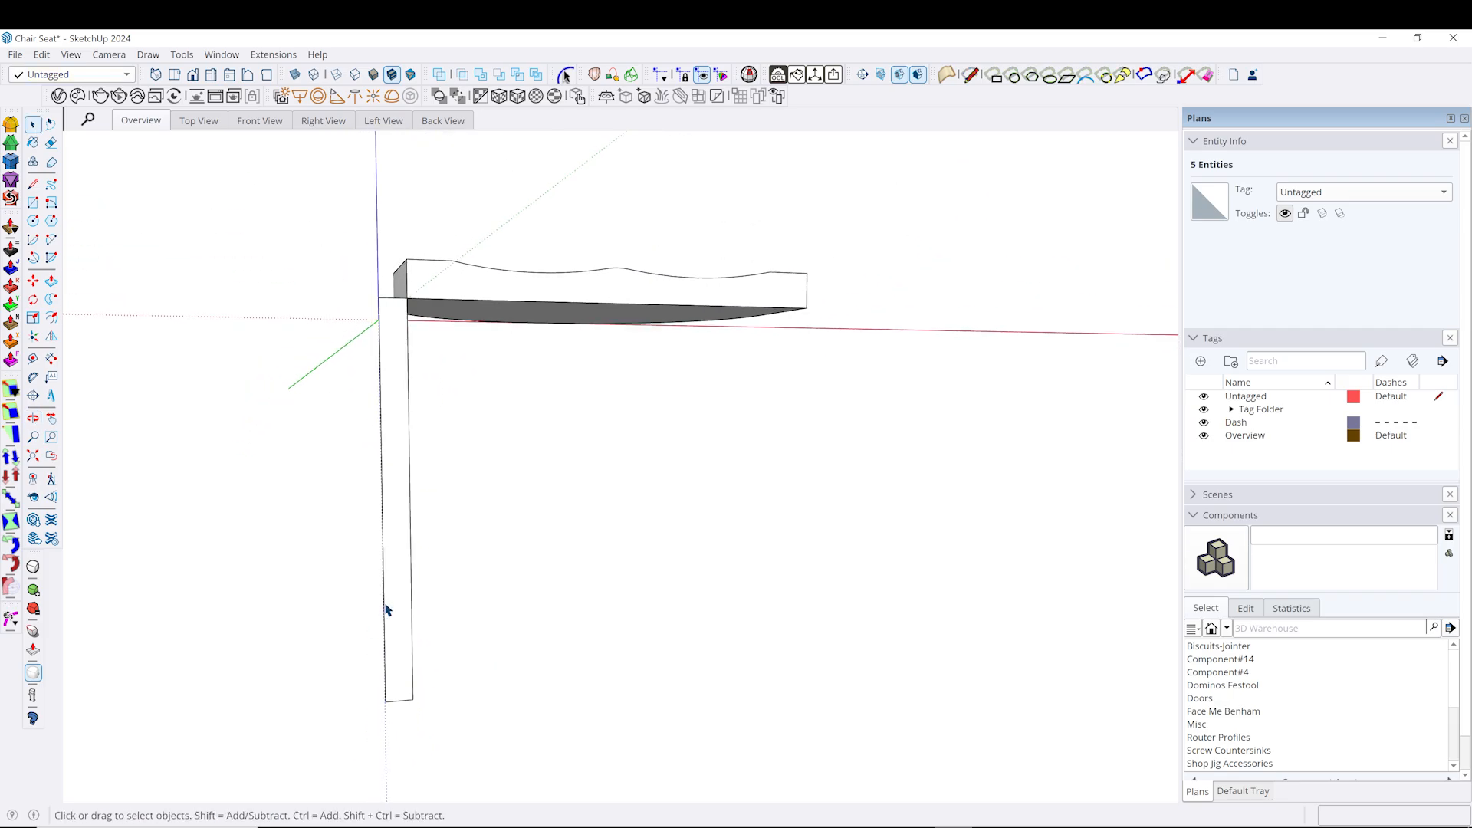
click(384, 611)
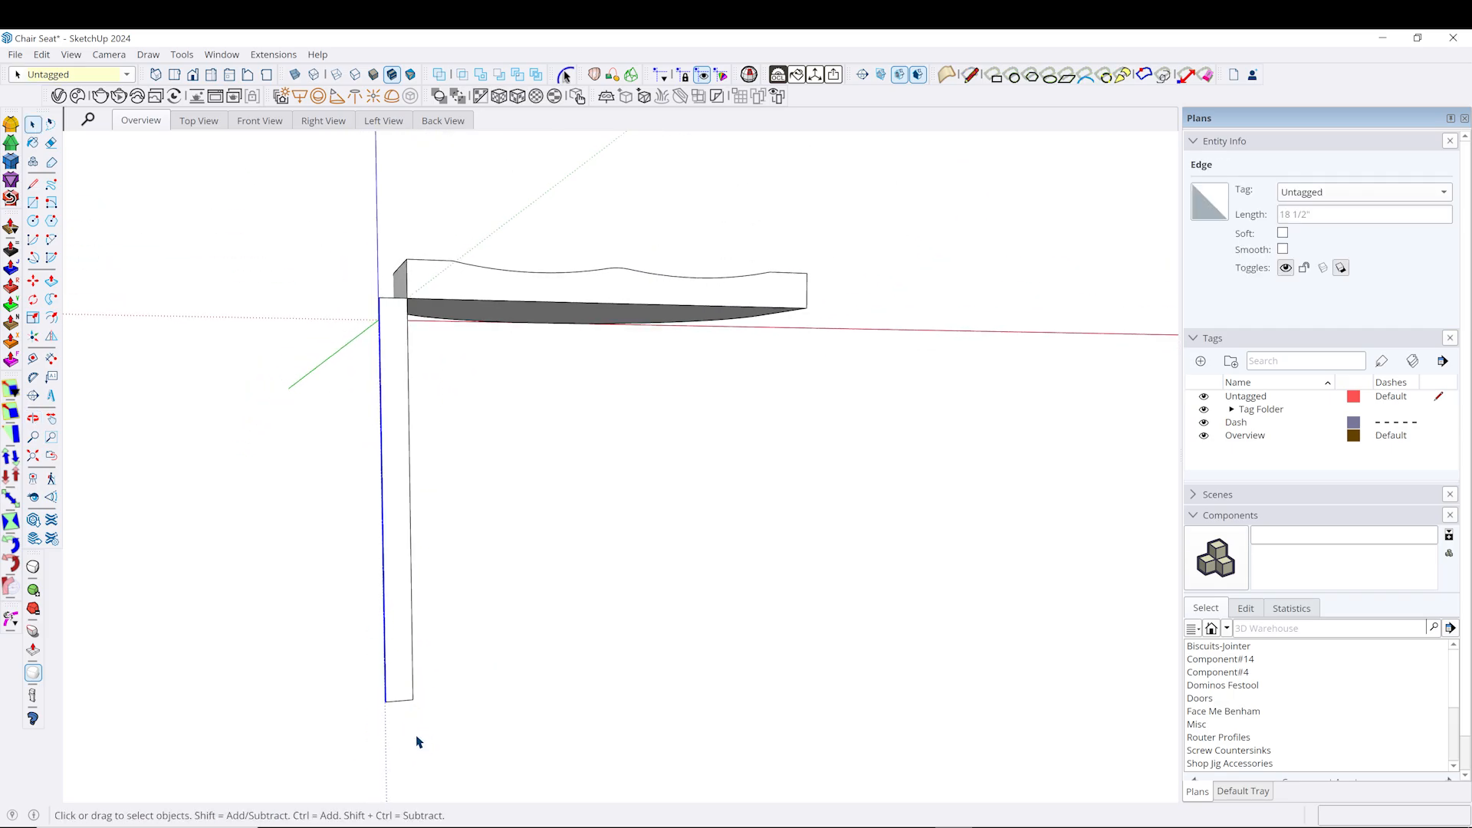
key(m)
click(383, 704)
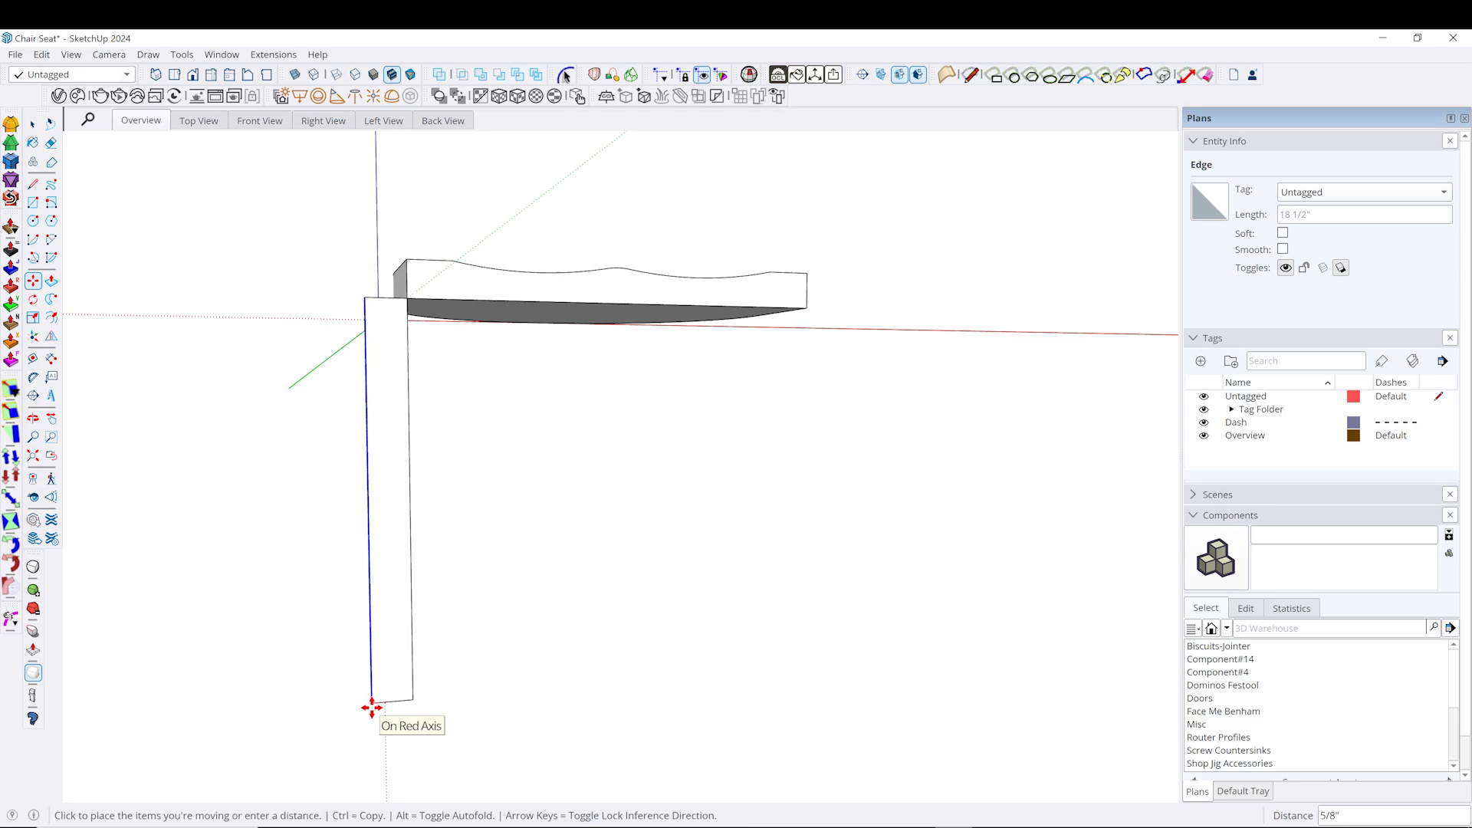
text(.5)
key(Return)
key(space)
click(529, 732)
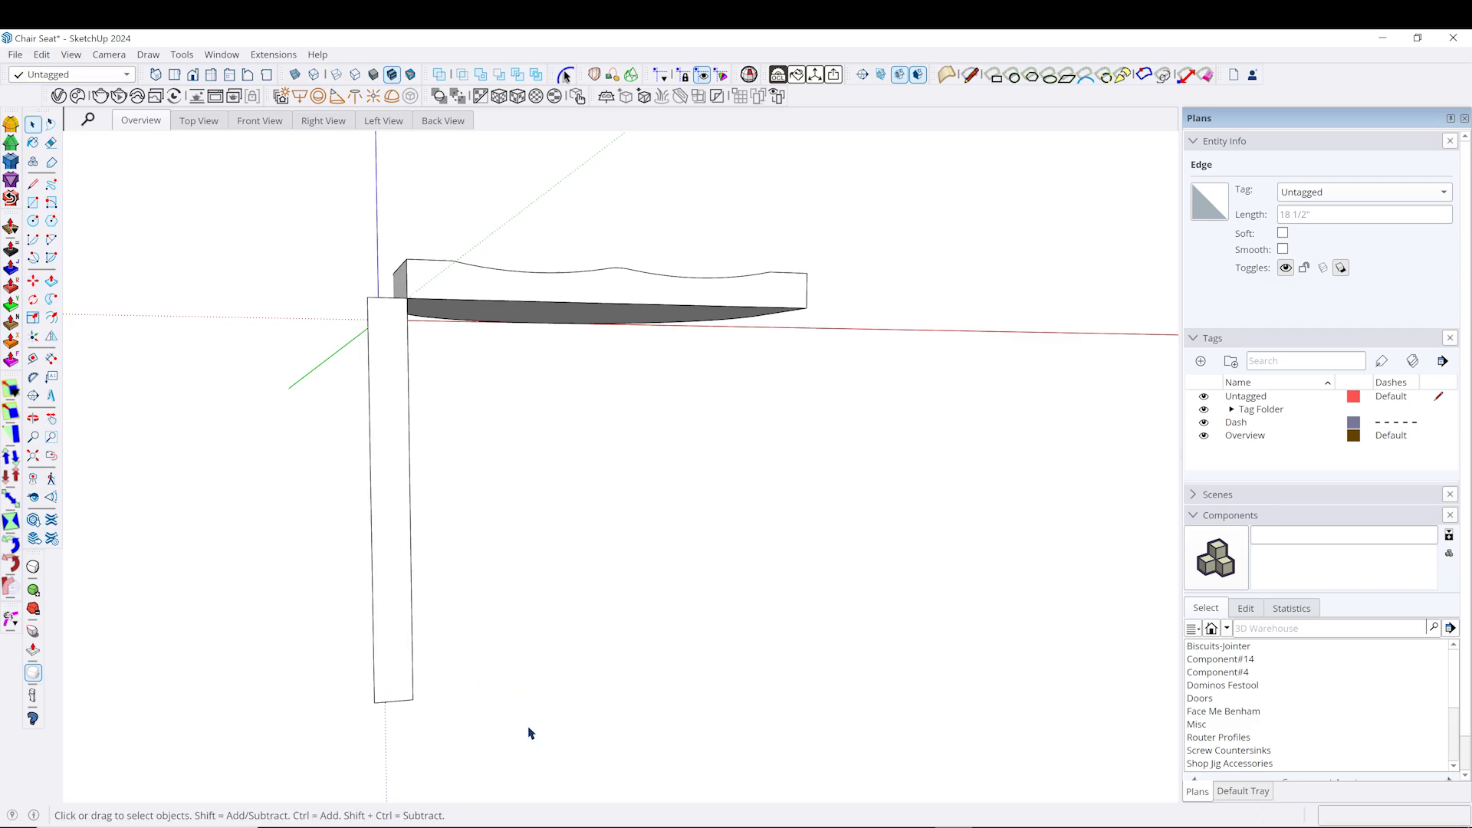
Place a vertical guide at the midpoint of the leg's top edge and another 0.5 inch from it toward the seat.
middle_drag(529, 733, 431, 360)
scroll(410, 337, up, 6)
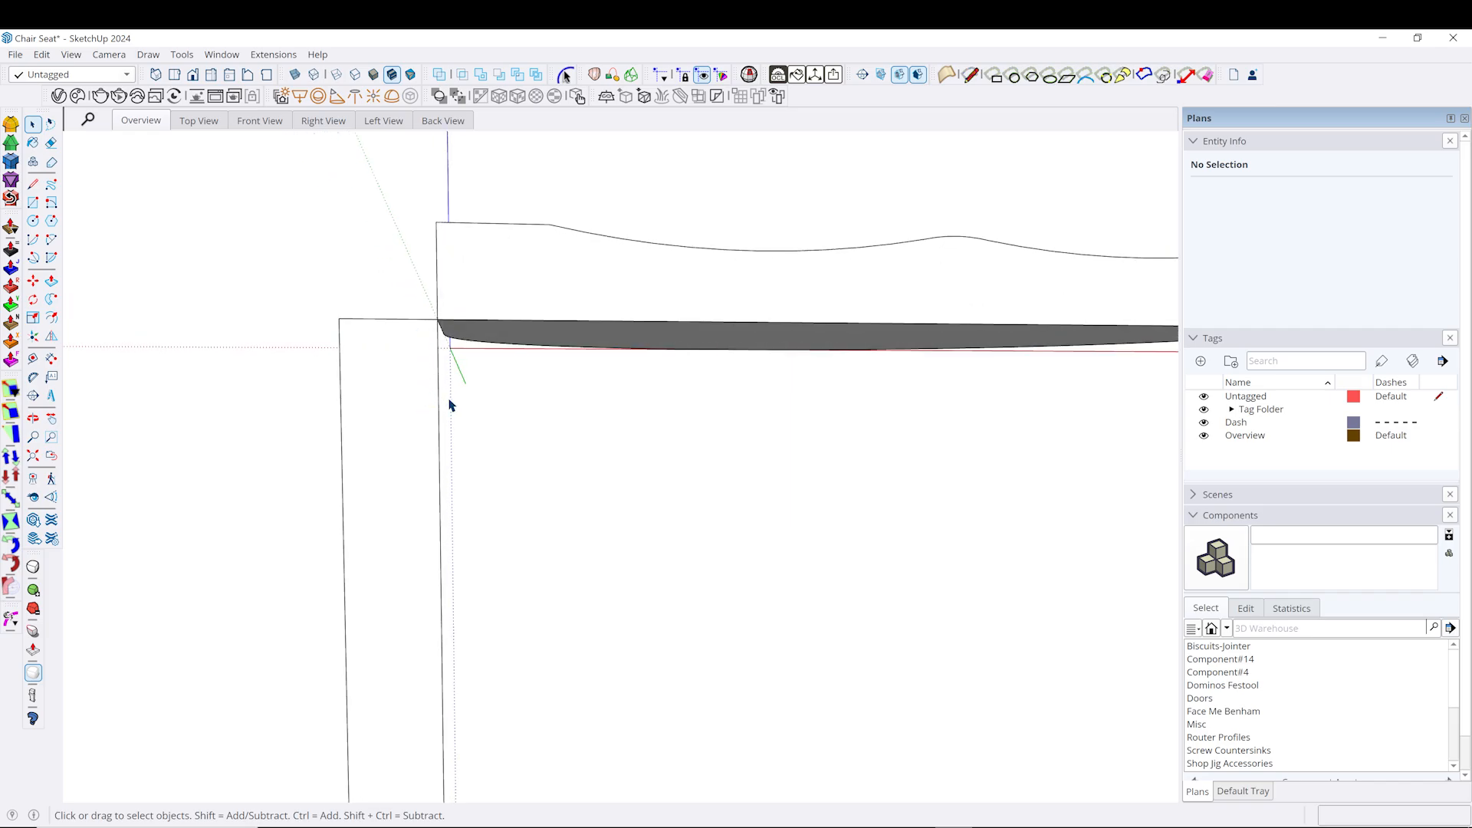
middle_drag(414, 390, 411, 315)
key(t)
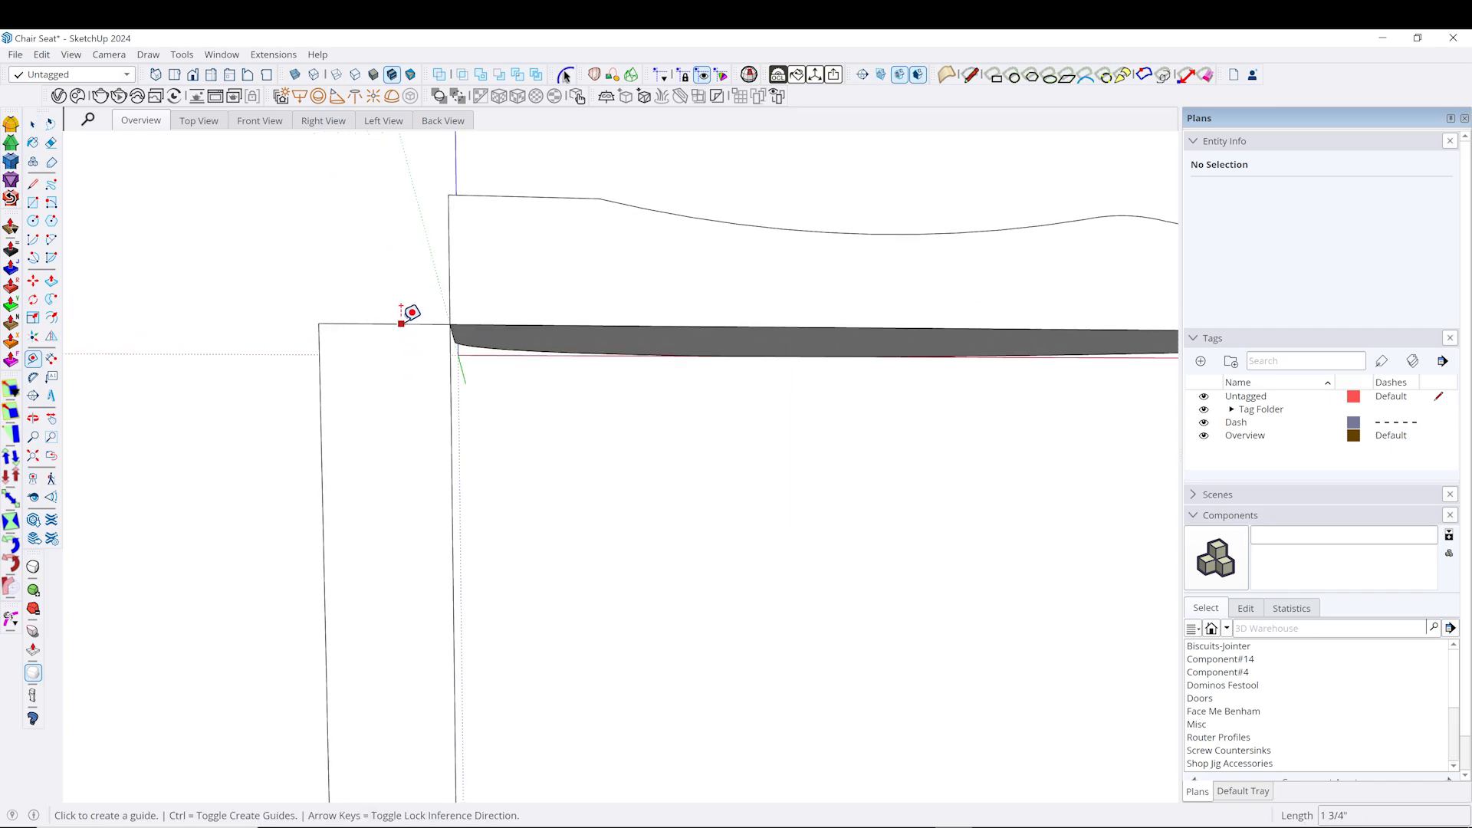
click(452, 406)
click(385, 324)
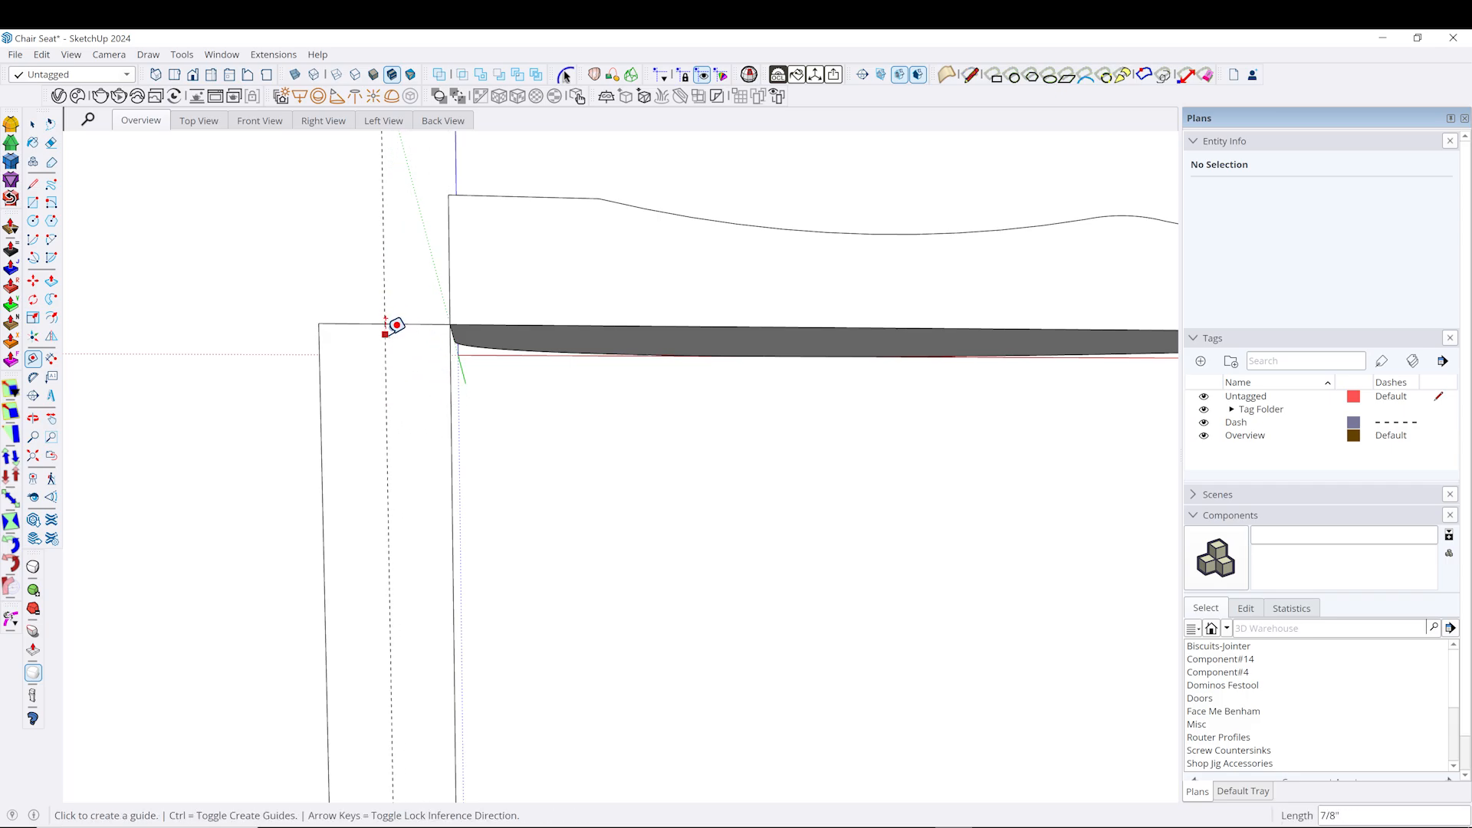
click(384, 338)
text(.5)
key(Return)
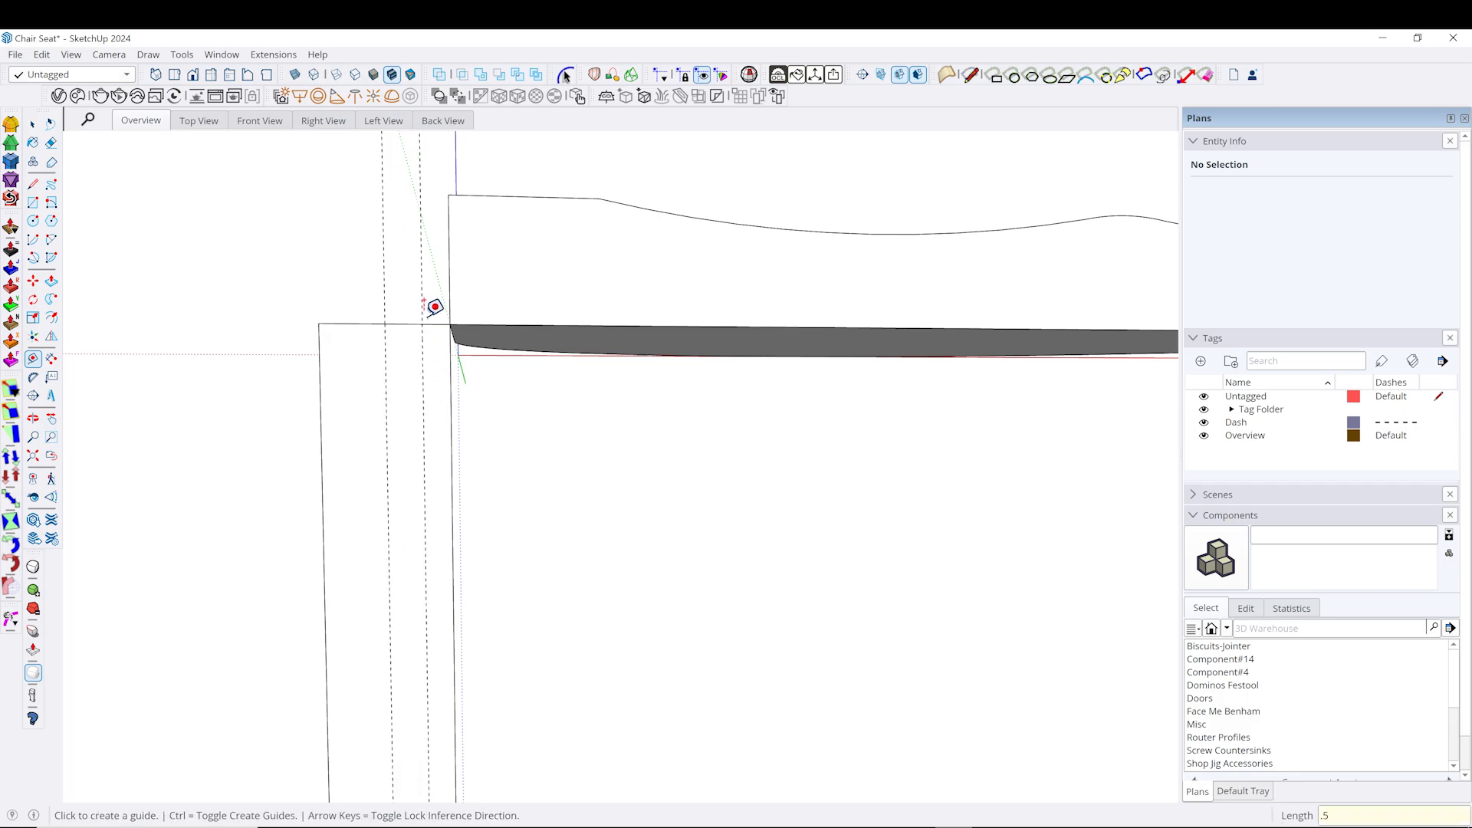
Draw a tick about 5/16 inch long down from the leg's top edge along the offset guide, and delete both guides.
key(l)
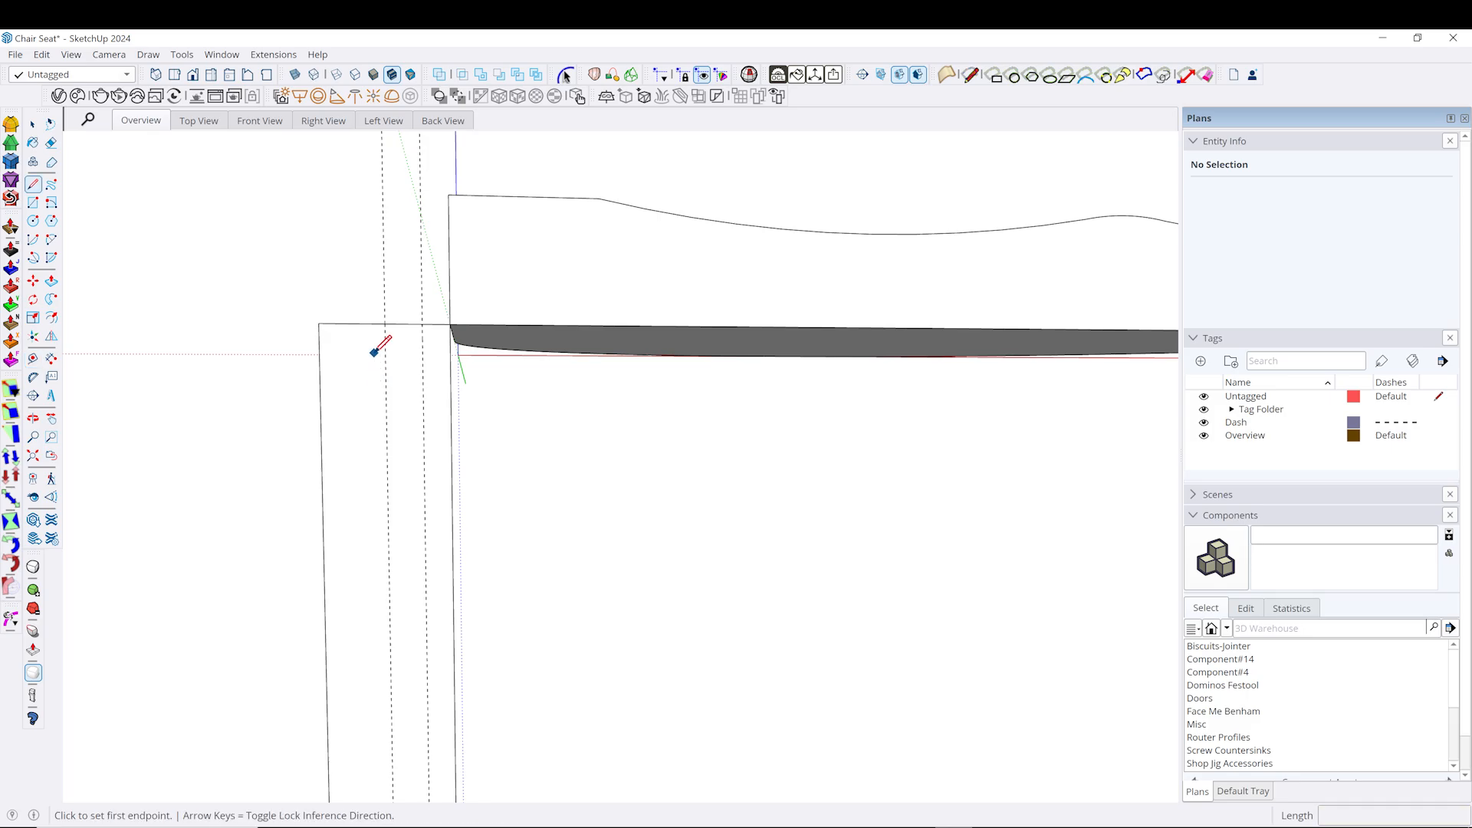
scroll(391, 341, up, 1)
click(429, 324)
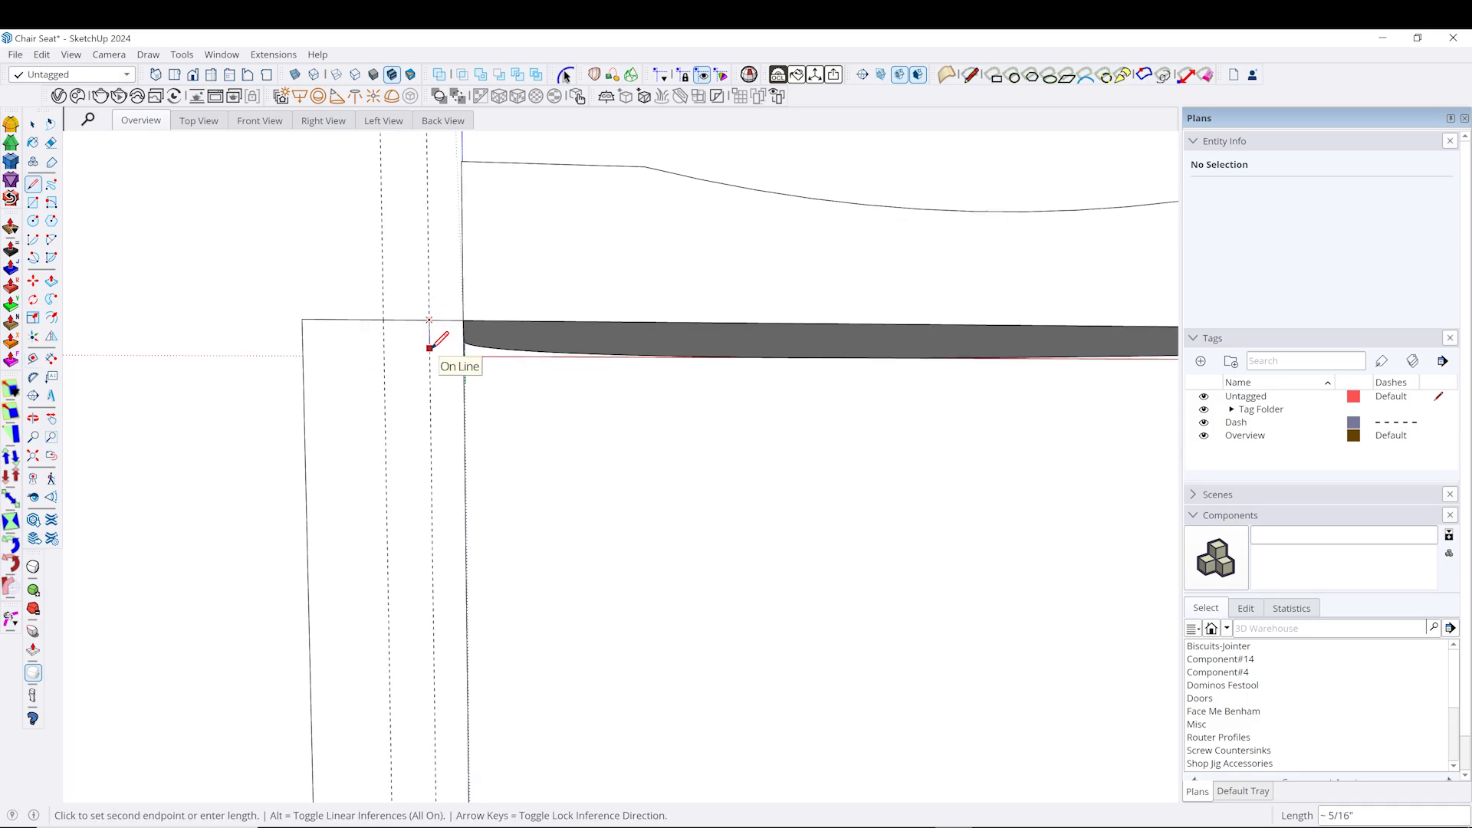
key(space)
click(430, 394)
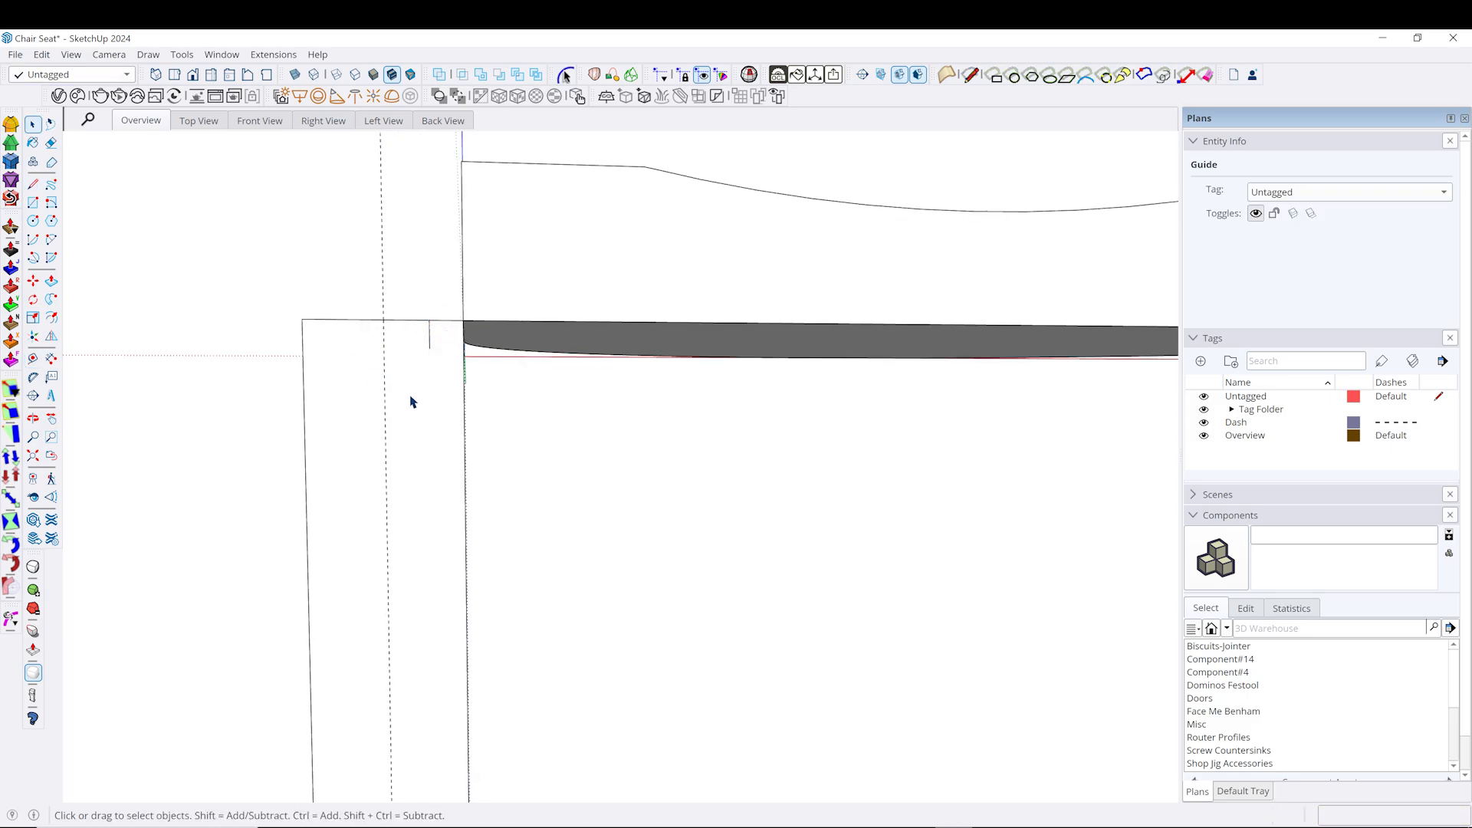
key(Delete)
click(386, 399)
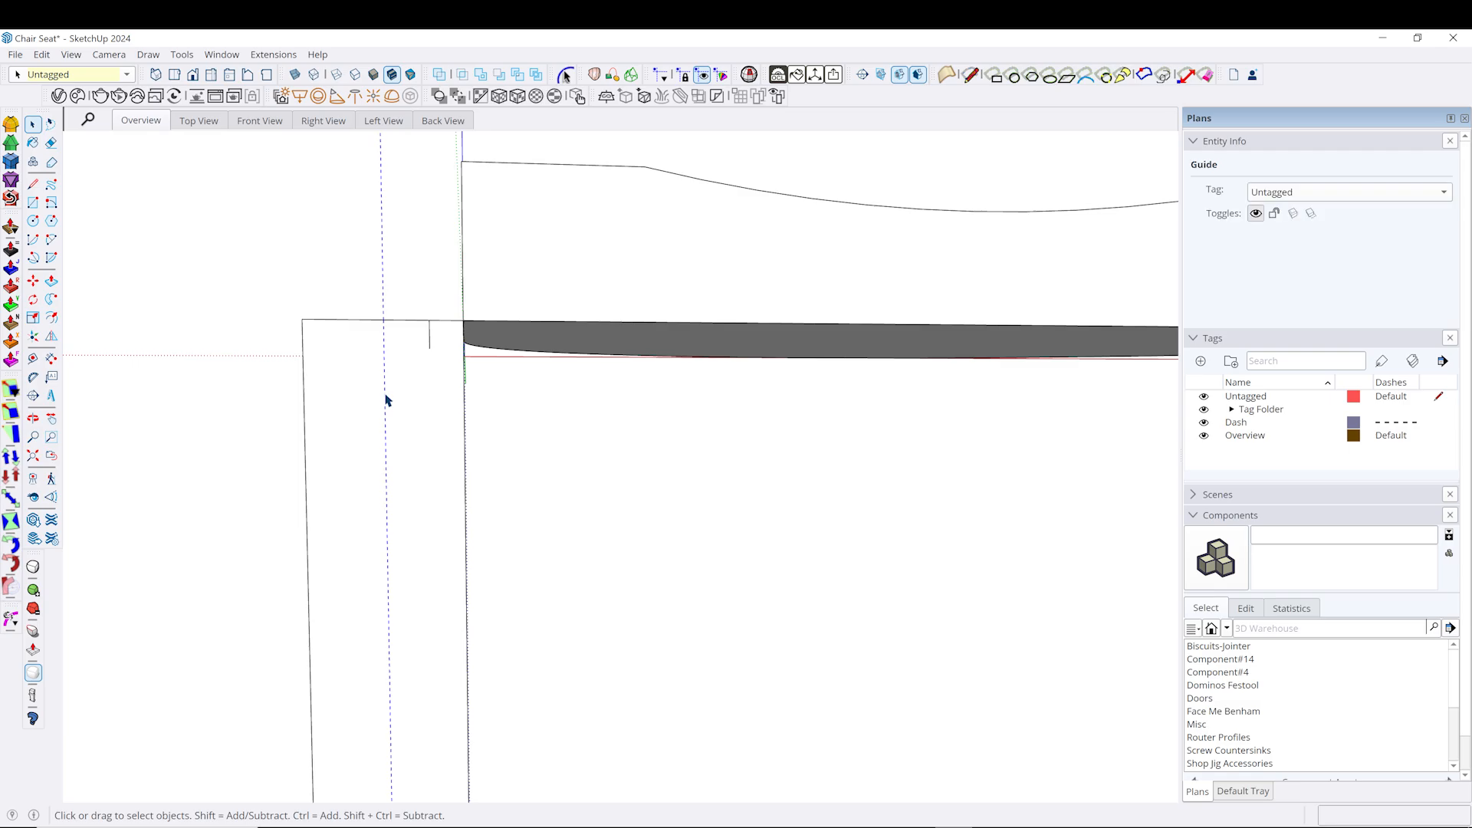
scroll(397, 289, down, 5)
key(Delete)
Place a vertical guide at the midpoint of the leg's bottom edge and another 5/16 inch from it toward the inner edge.
scroll(400, 571, up, 8)
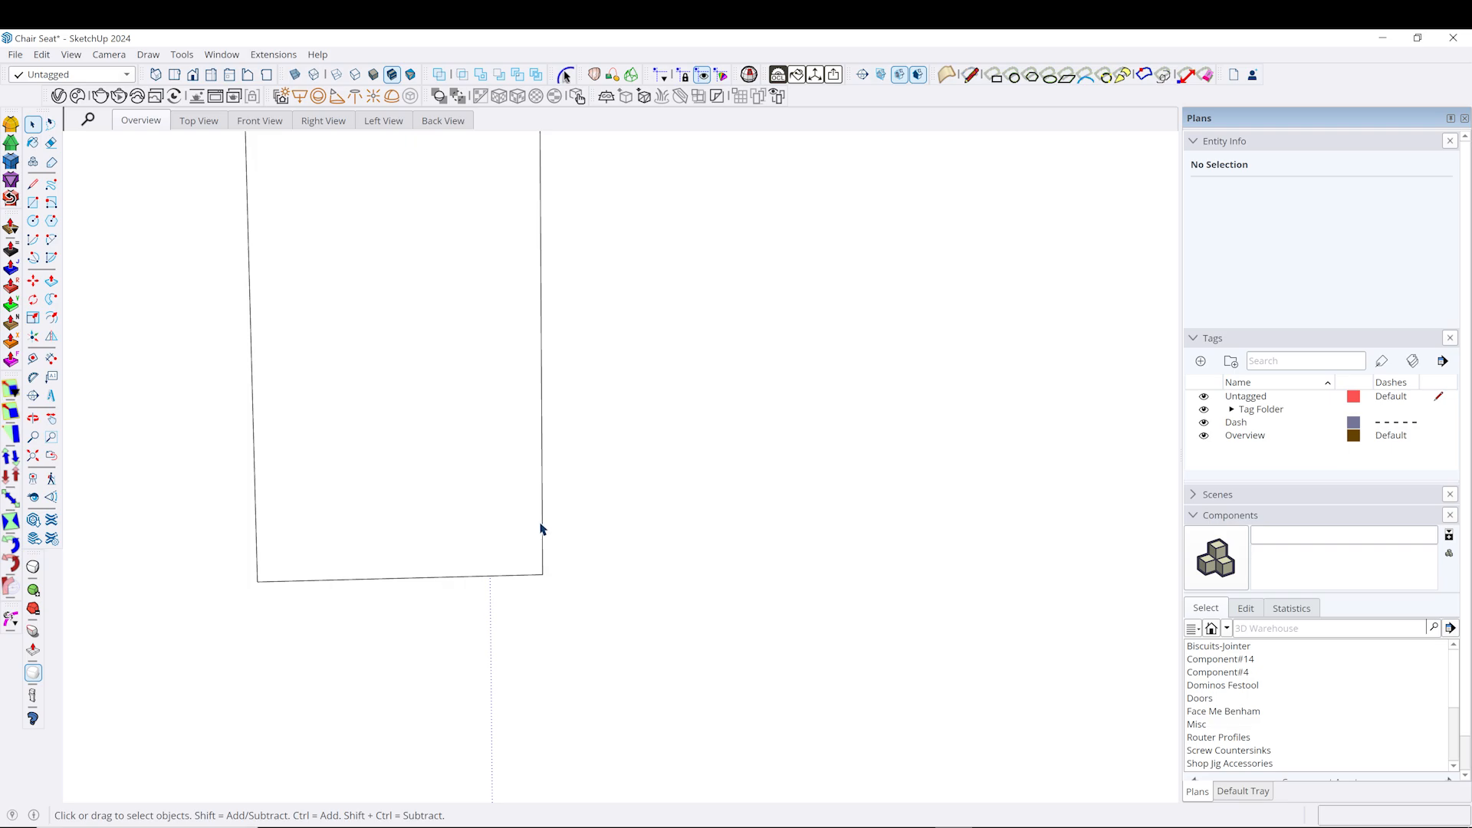
key(t)
click(542, 525)
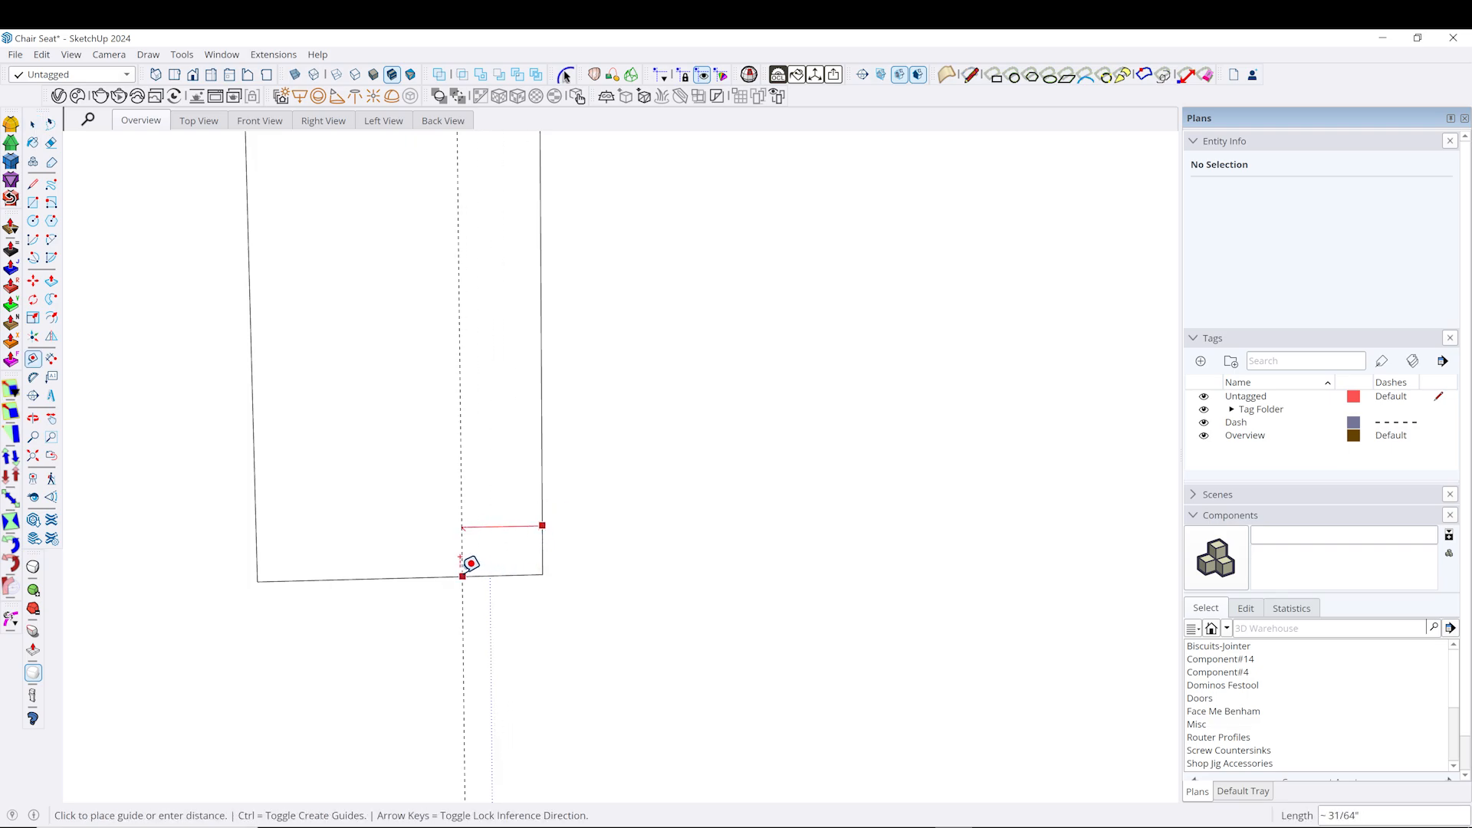
click(407, 569)
click(402, 525)
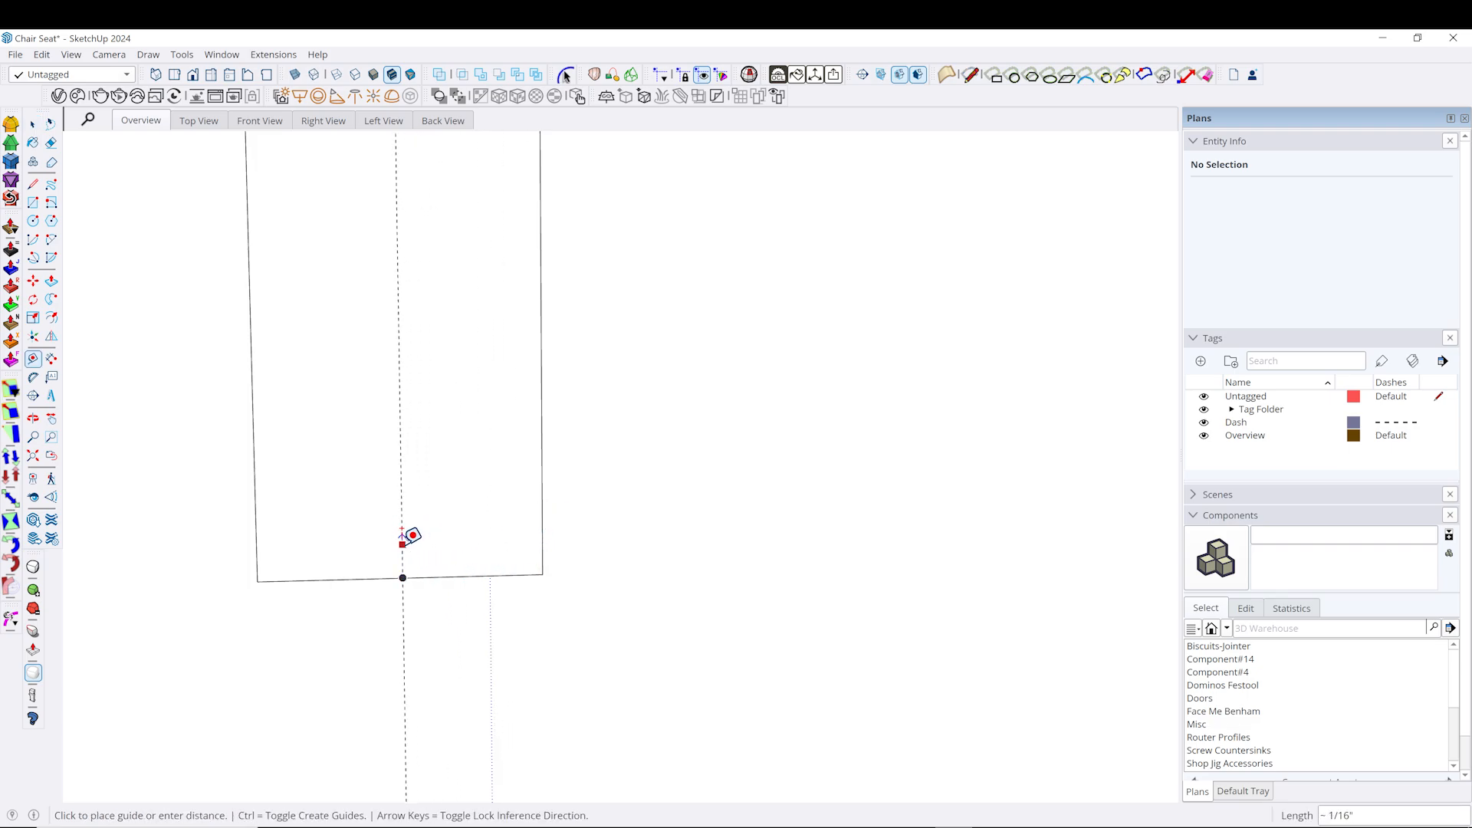
text(5/16)
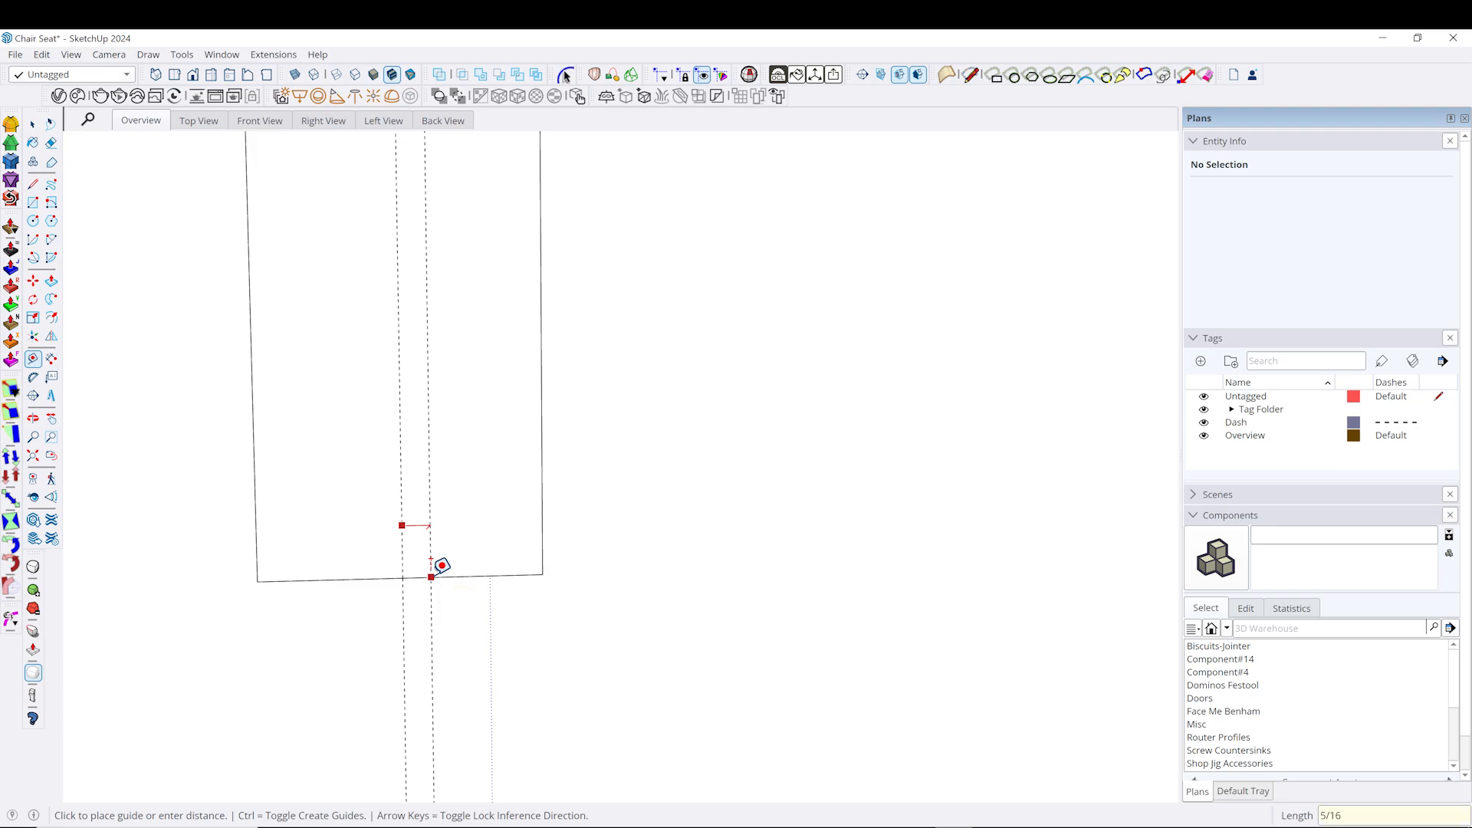
key(Return)
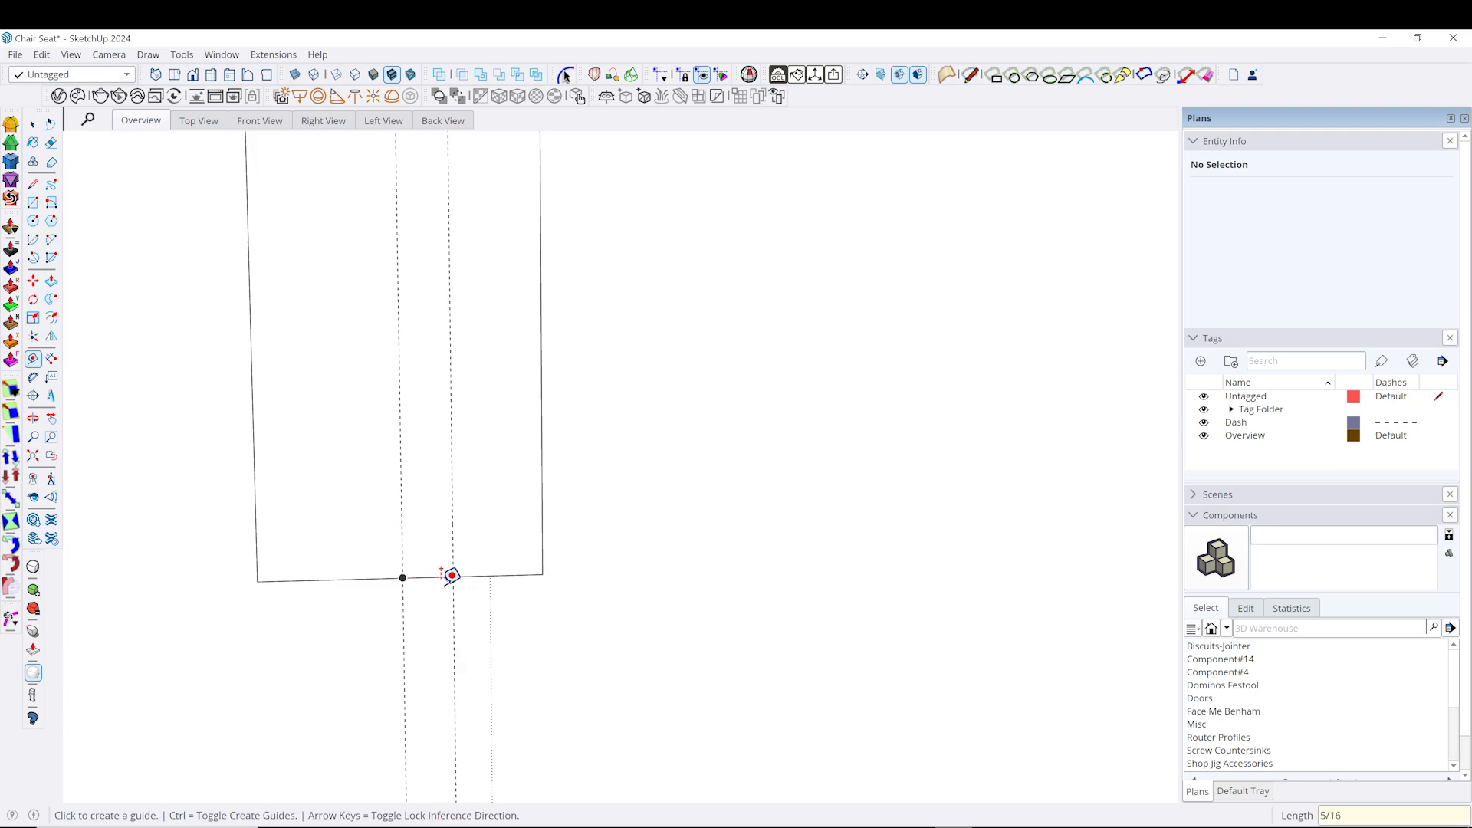
Draw a tick about 9/64 inch long up from the bottom edge along the offset guide, and delete that guide.
key(l)
click(453, 576)
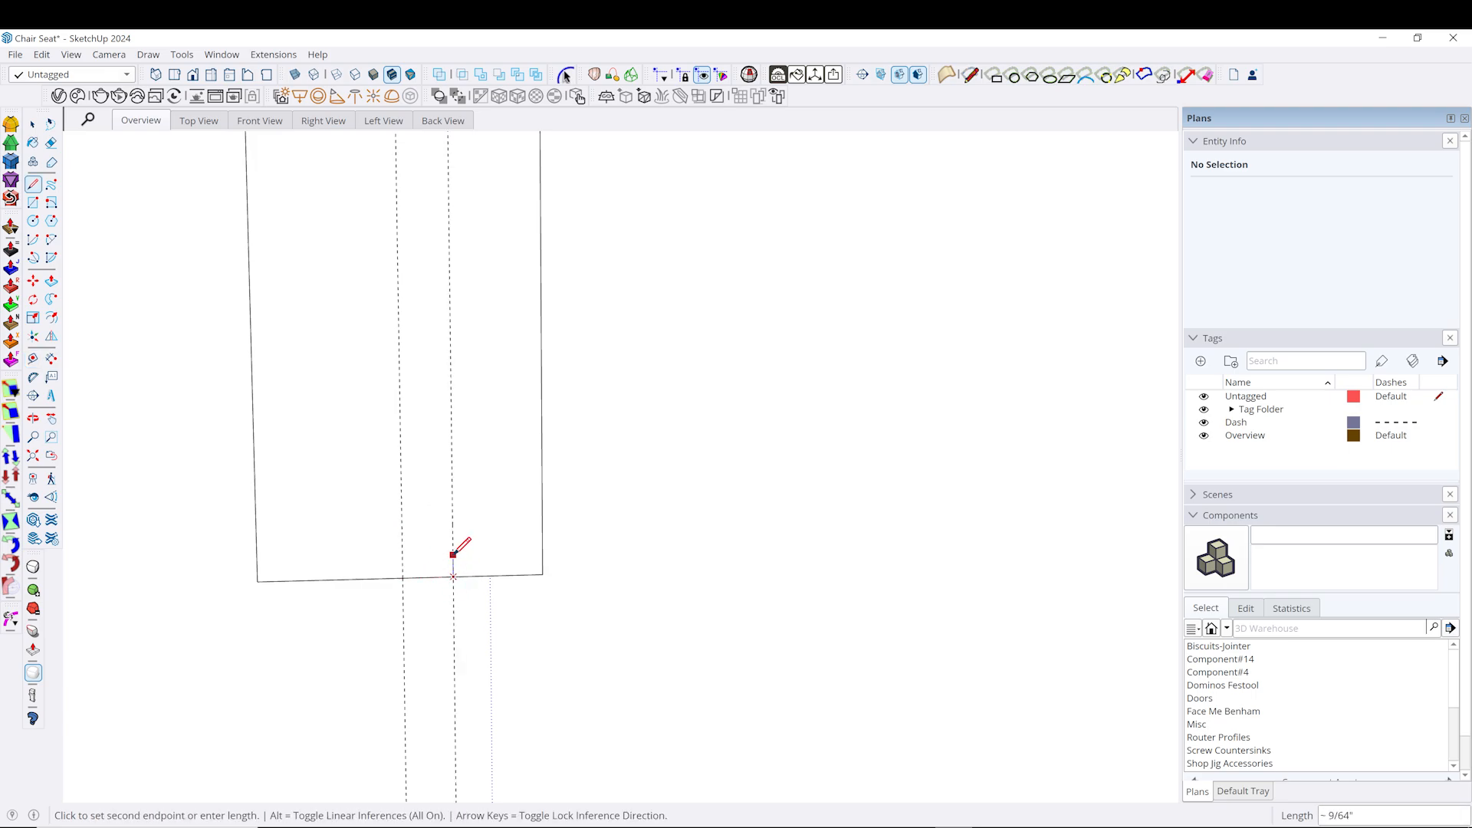
key(space)
click(454, 535)
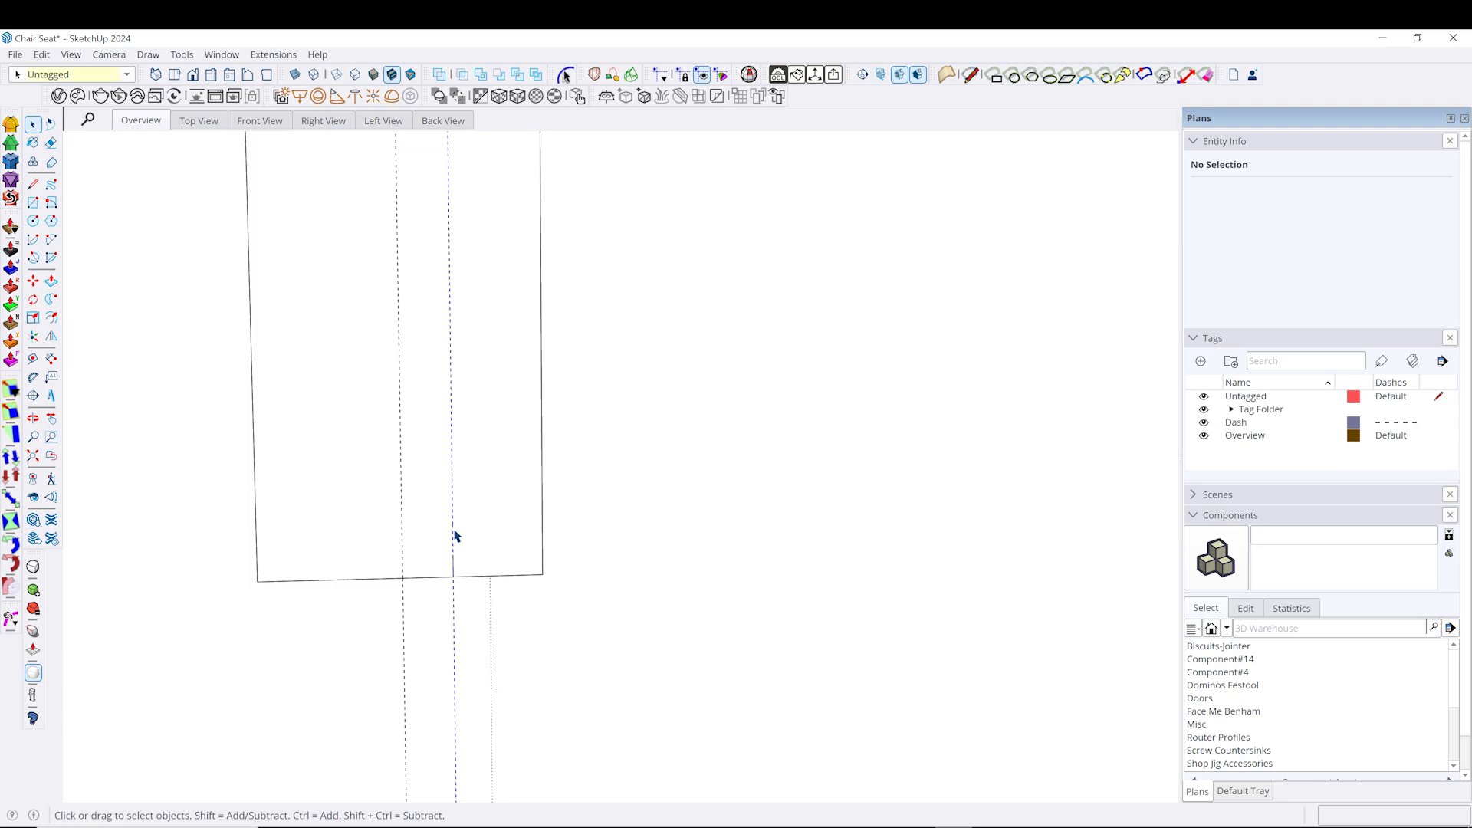
key(Delete)
Draw a center tick about 5/16 inch long up from the midpoint of the leg's bottom edge.
key(l)
click(403, 576)
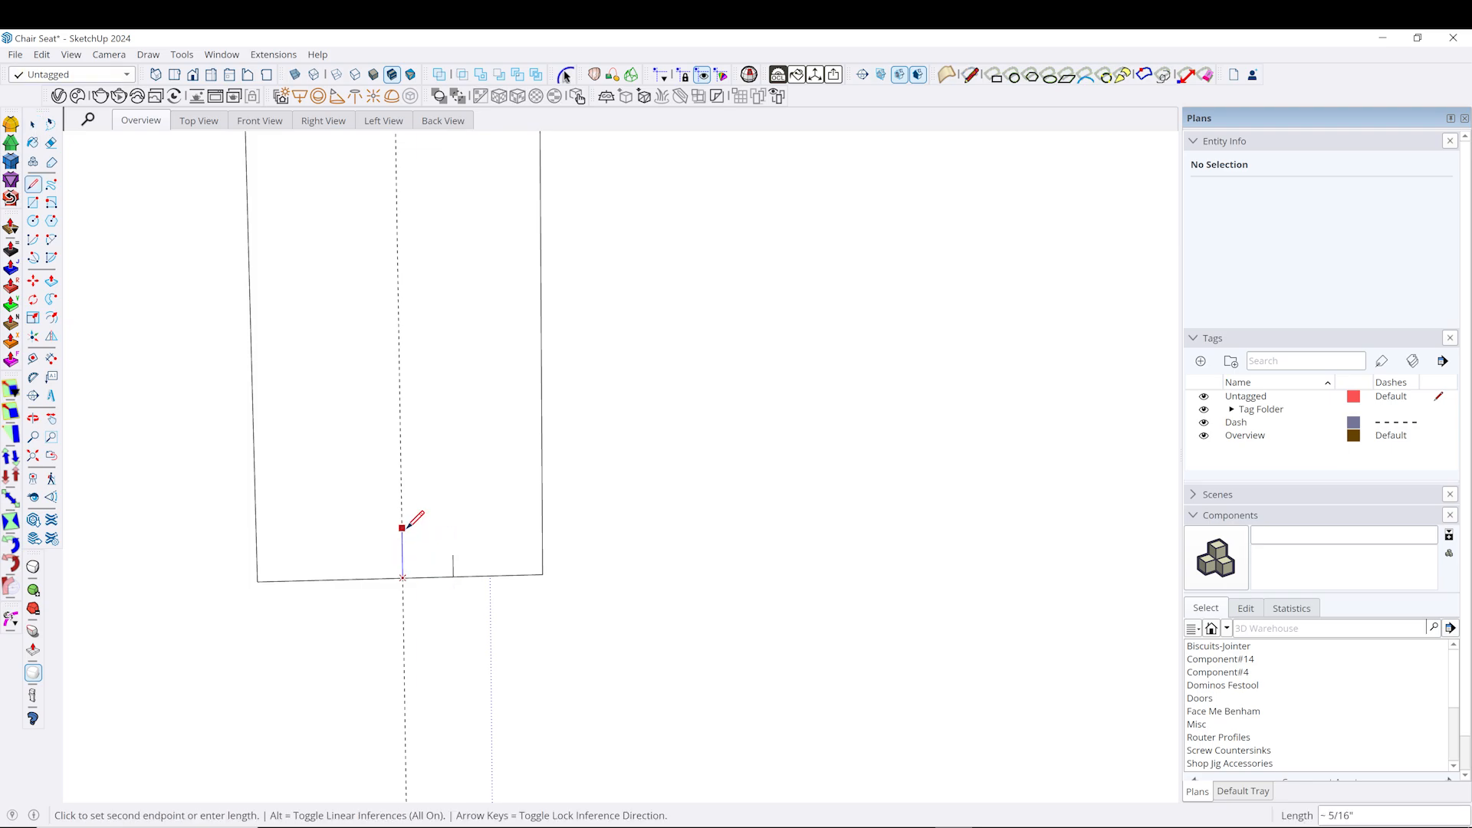
key(space)
Draw a center tick down from the midpoint of the leg's top edge along the center guide, and delete the guide.
middle_drag(427, 527, 374, 506)
scroll(373, 506, up, 6)
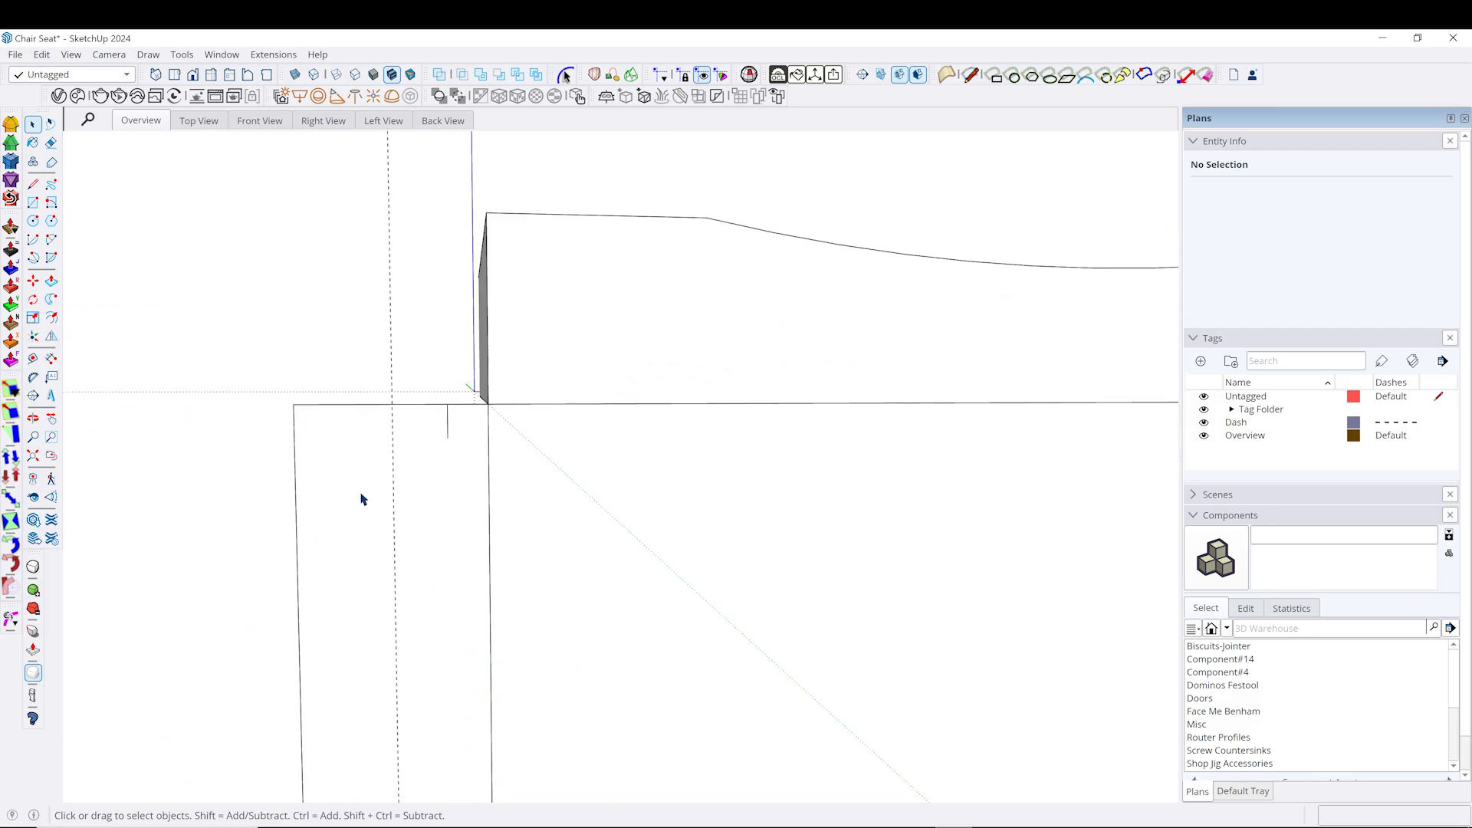
key(l)
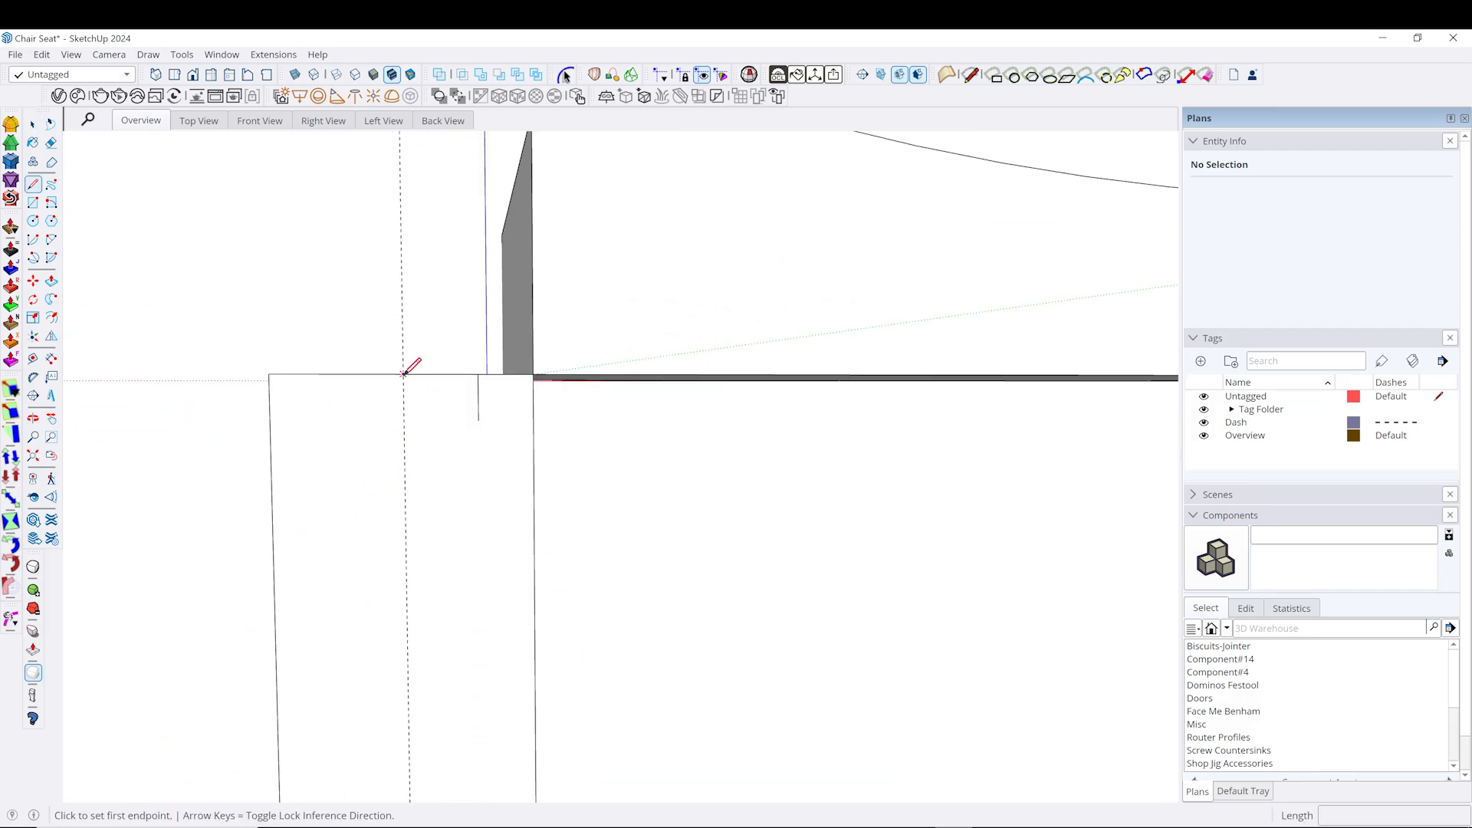
click(404, 374)
click(404, 494)
key(space)
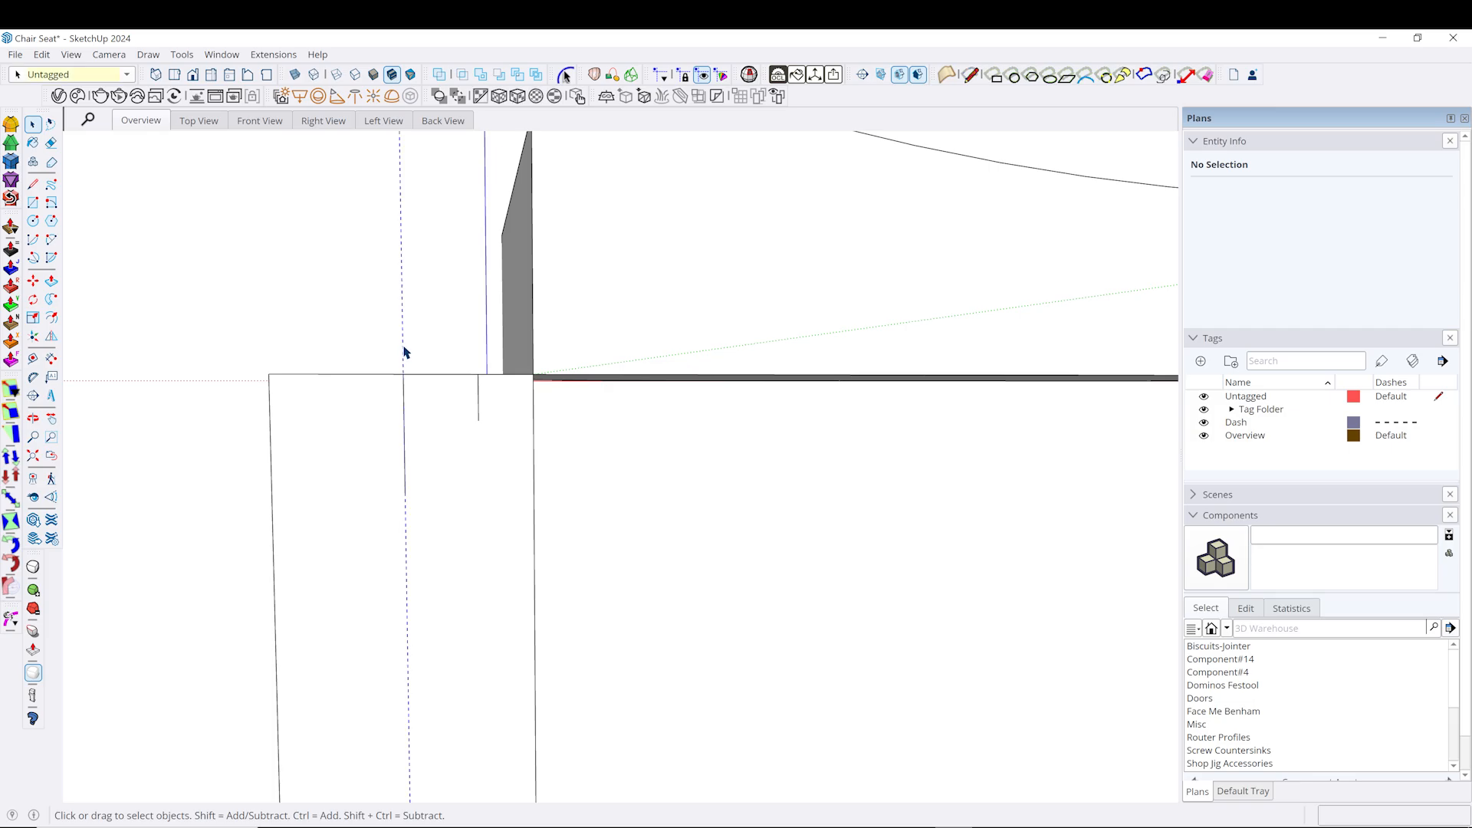
scroll(406, 357, down, 2)
Group the leg face with its border edges and all four tick marks at the top and bottom.
double_click(428, 493)
scroll(408, 434, down, 2)
shift+click(407, 426)
shift+click(447, 403)
scroll(385, 434, down, 4)
shift+middle_drag(385, 434, 406, 230)
scroll(436, 678, up, 4)
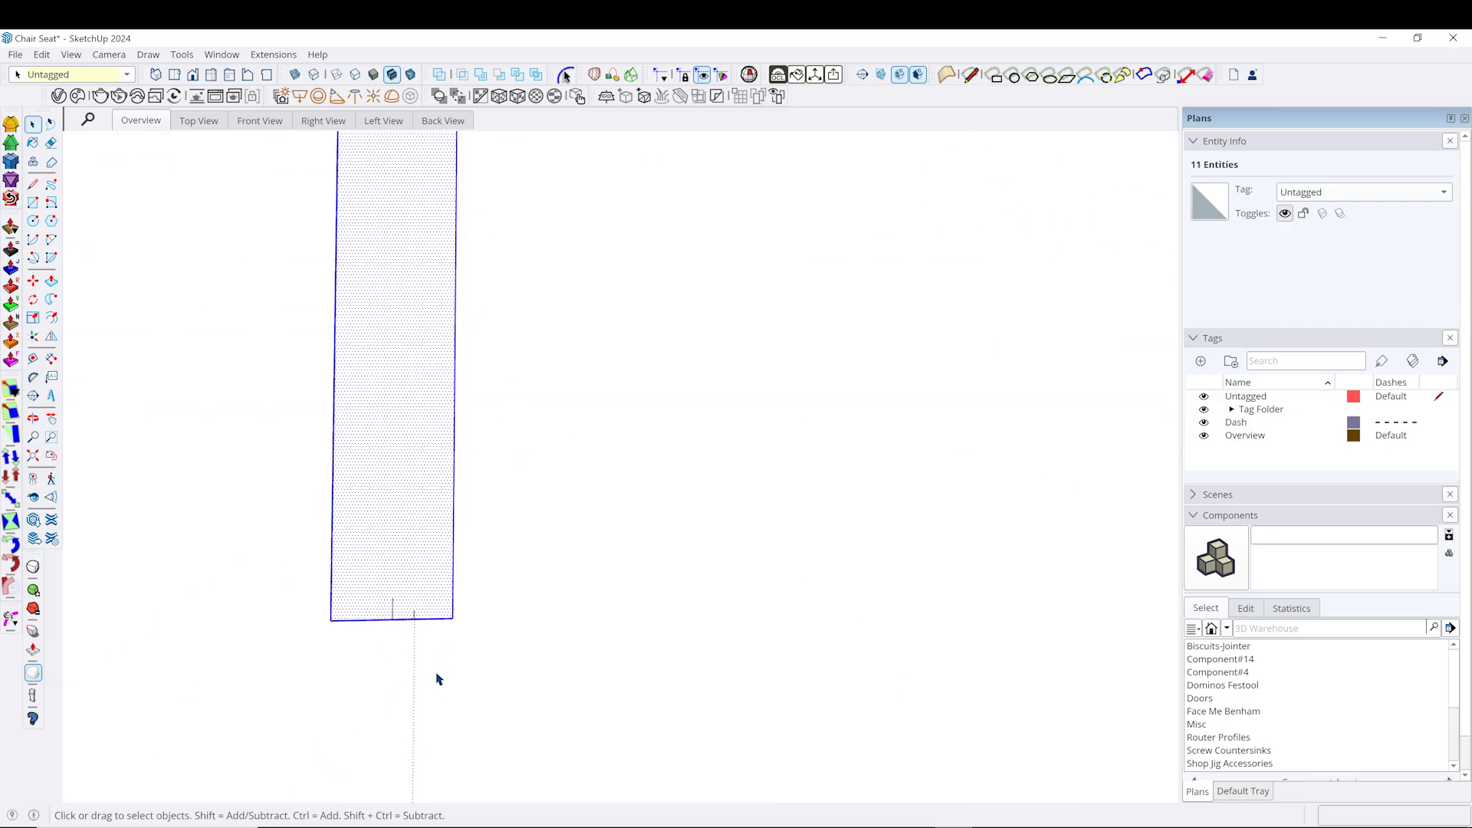
scroll(438, 651, up, 1)
ctrl+drag(440, 651, 286, 532)
scroll(340, 643, down, 4)
middle_drag(366, 728, 359, 602)
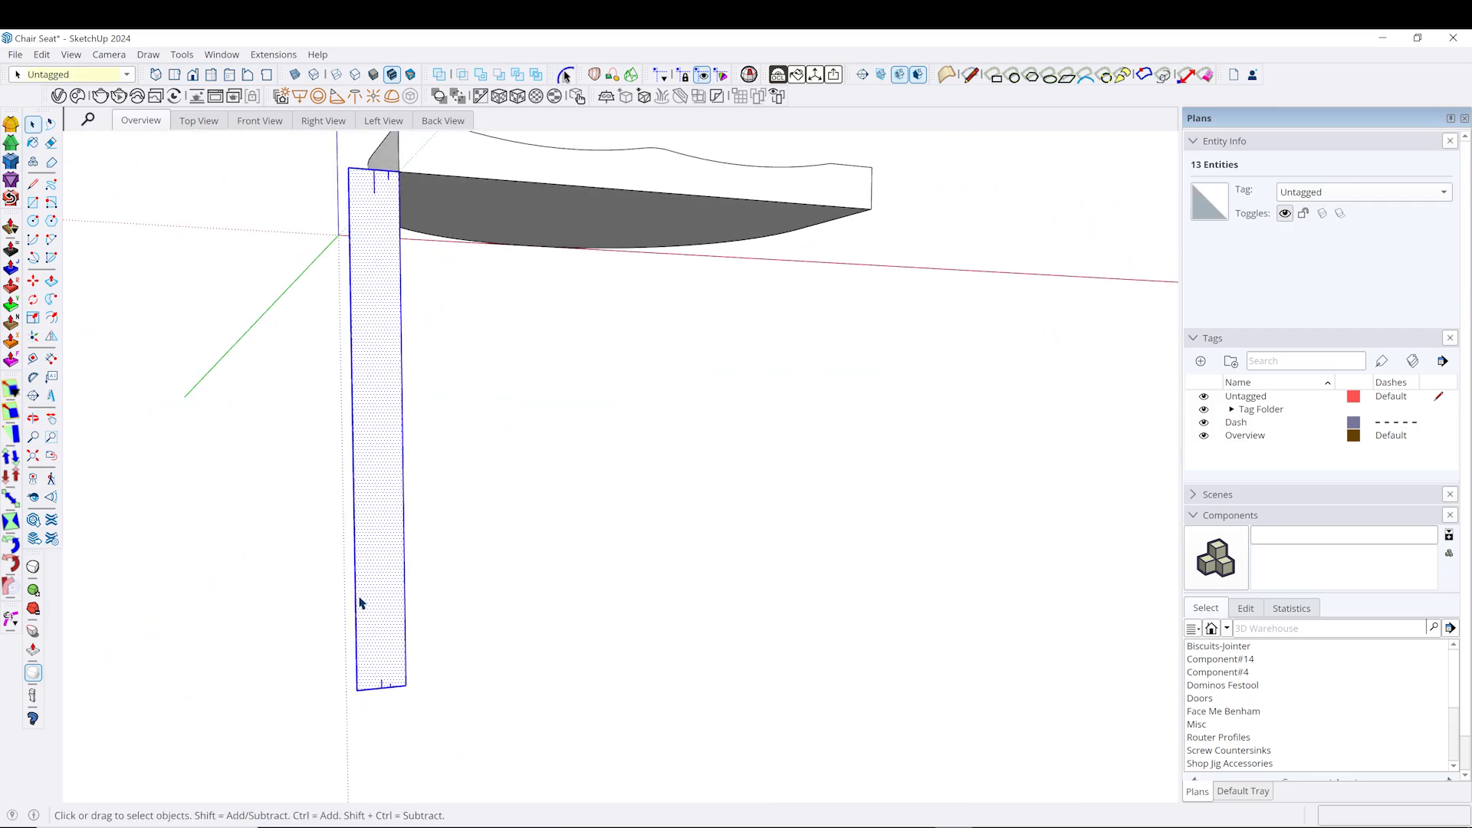
right_click(379, 586)
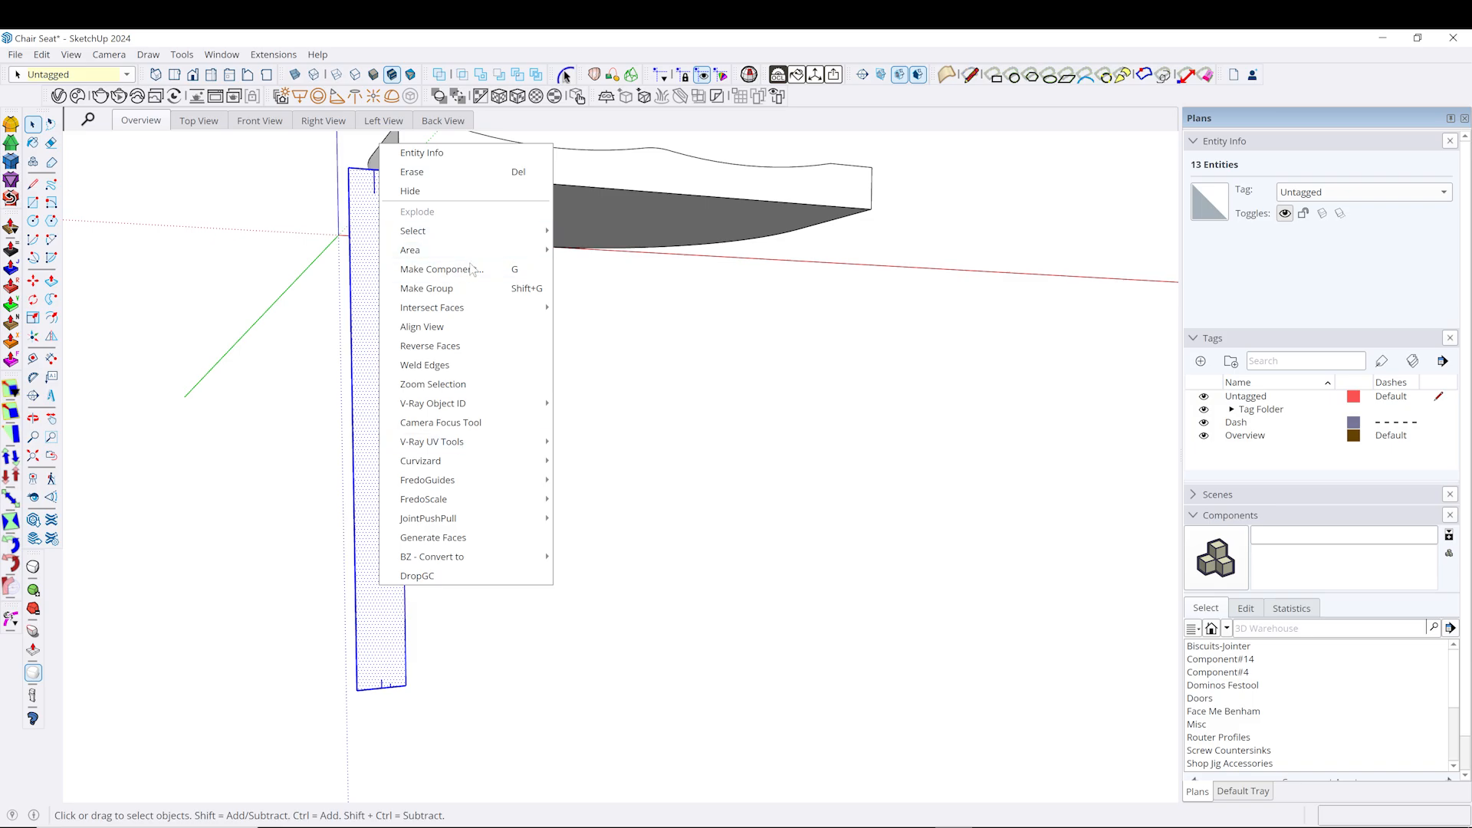
click(429, 288)
middle_drag(492, 335, 375, 444)
scroll(376, 445, up, 2)
scroll(464, 545, down, 4)
mouse_move(456, 548)
middle_down()
mouse_move(403, 557)
mouse_move(476, 558)
middle_up()
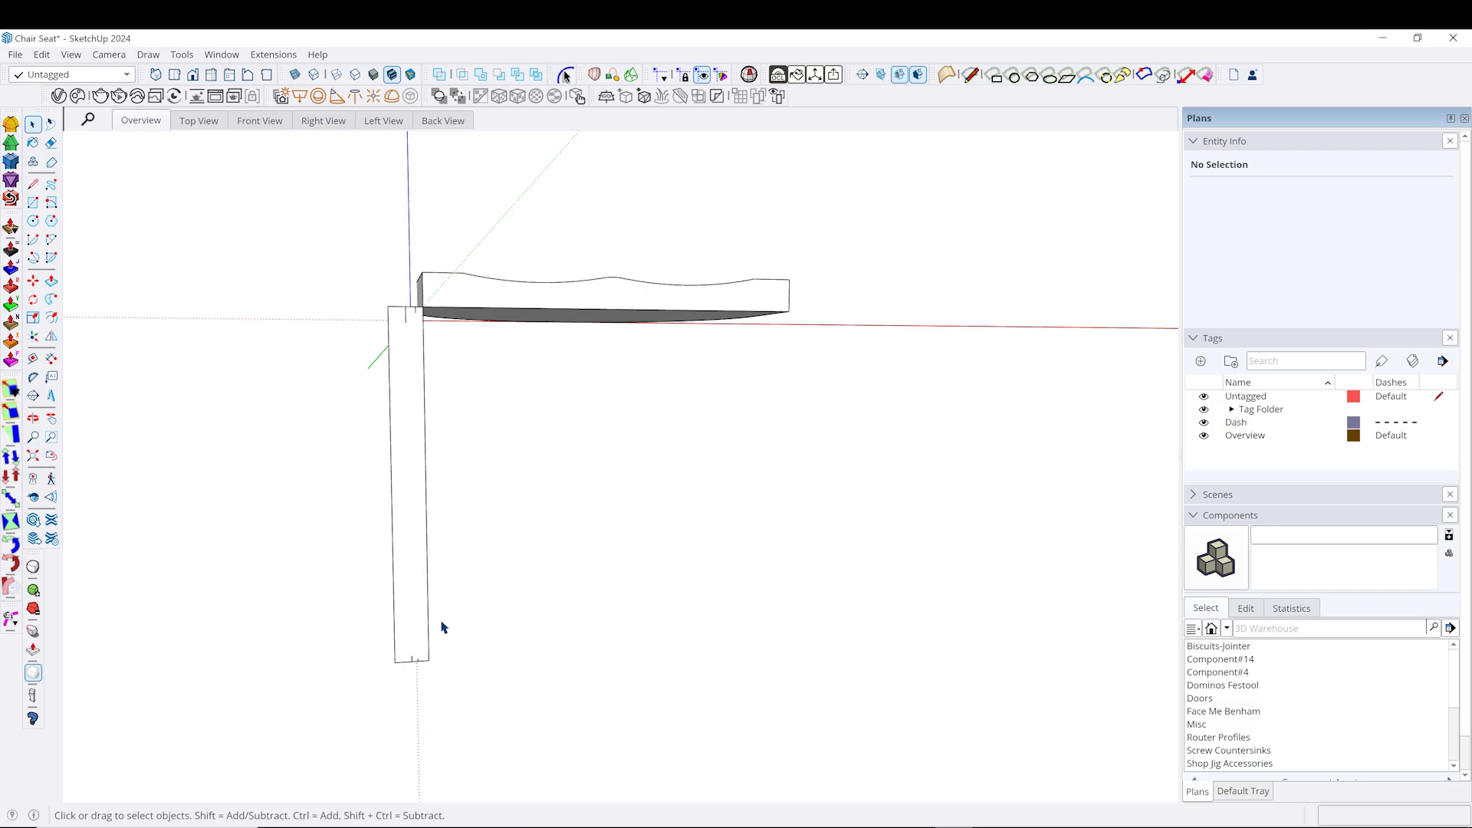
key(b)
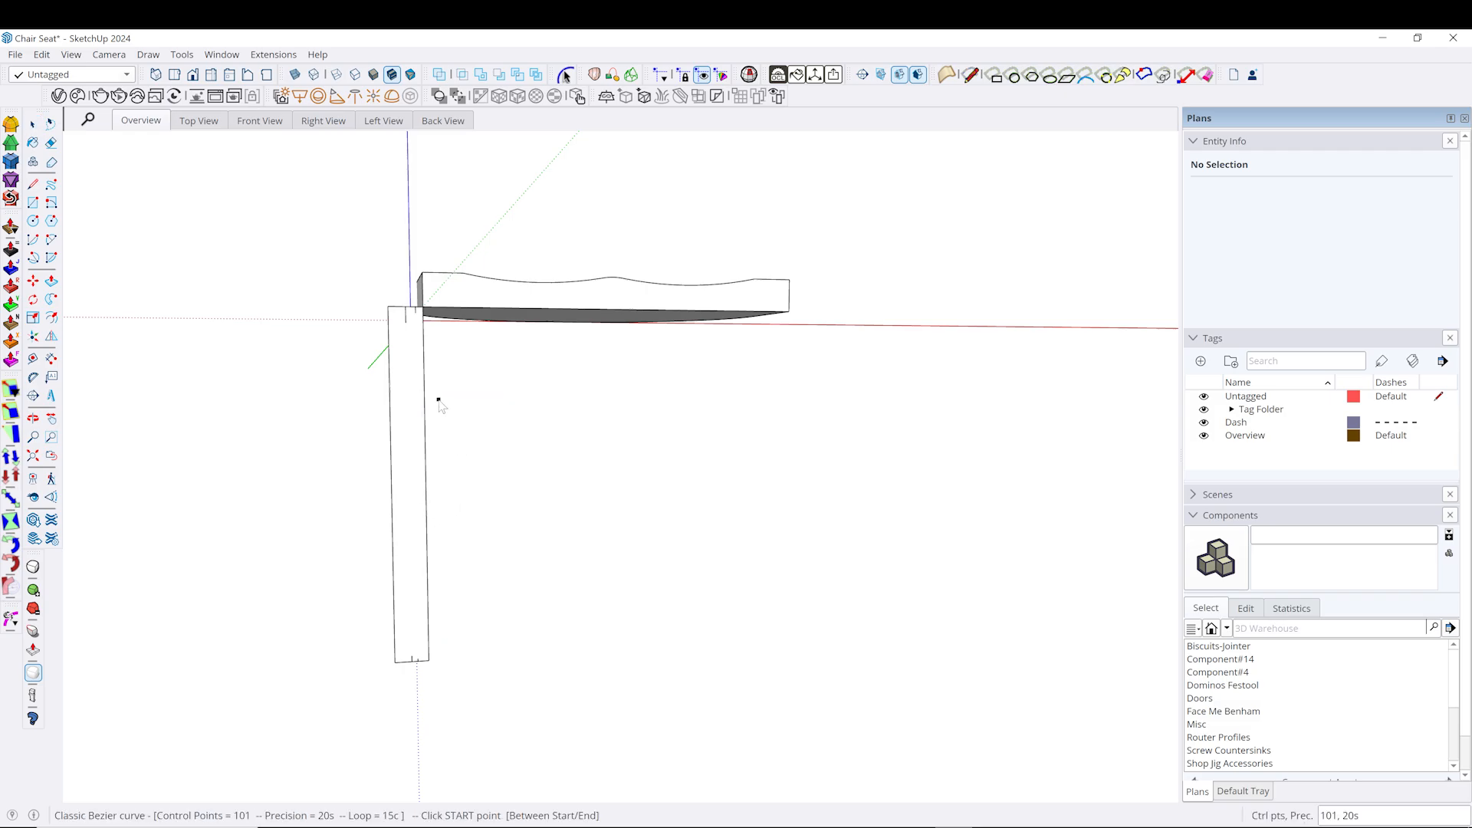
scroll(466, 374, up, 5)
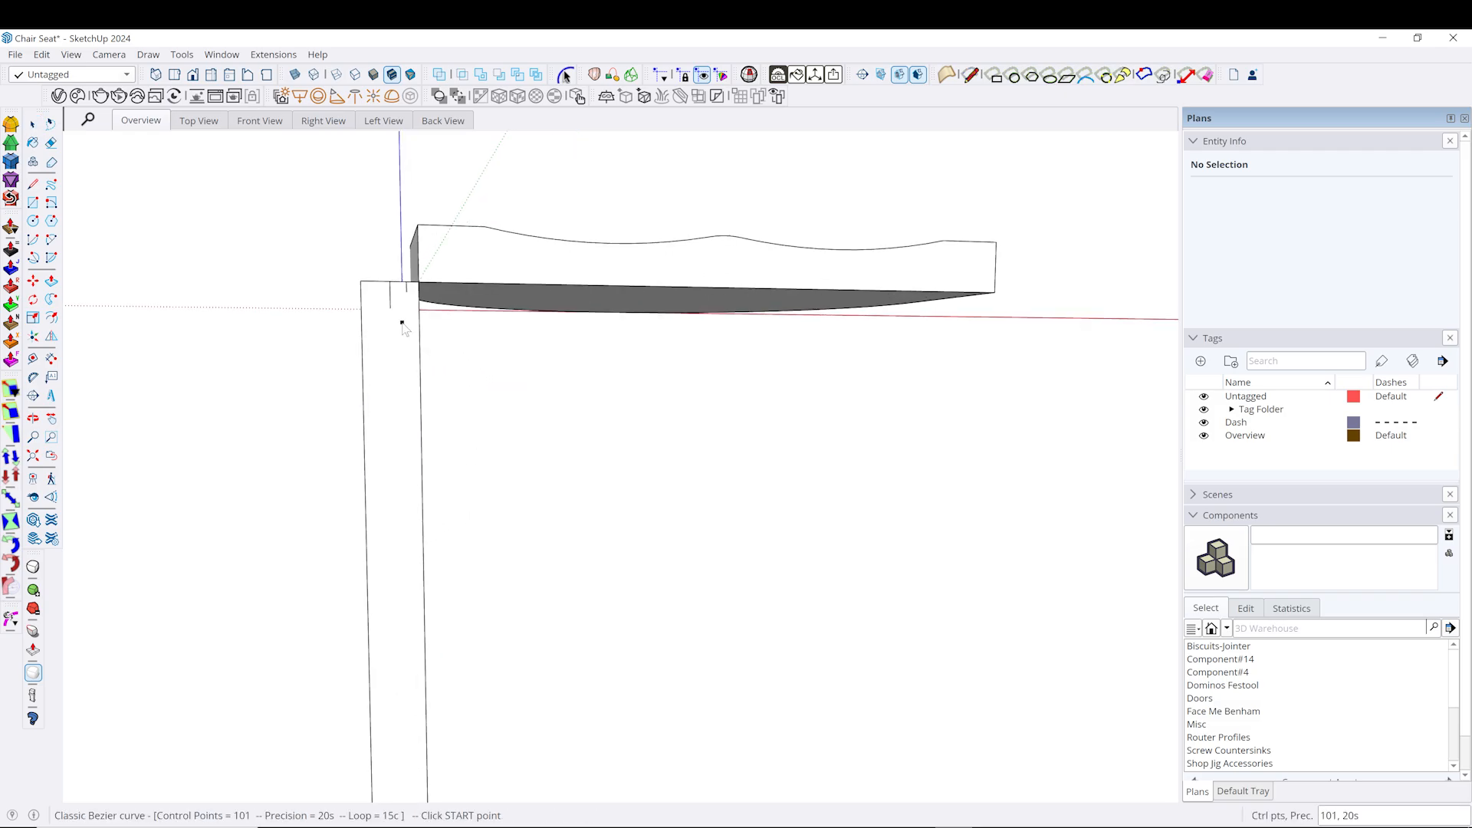
key(space)
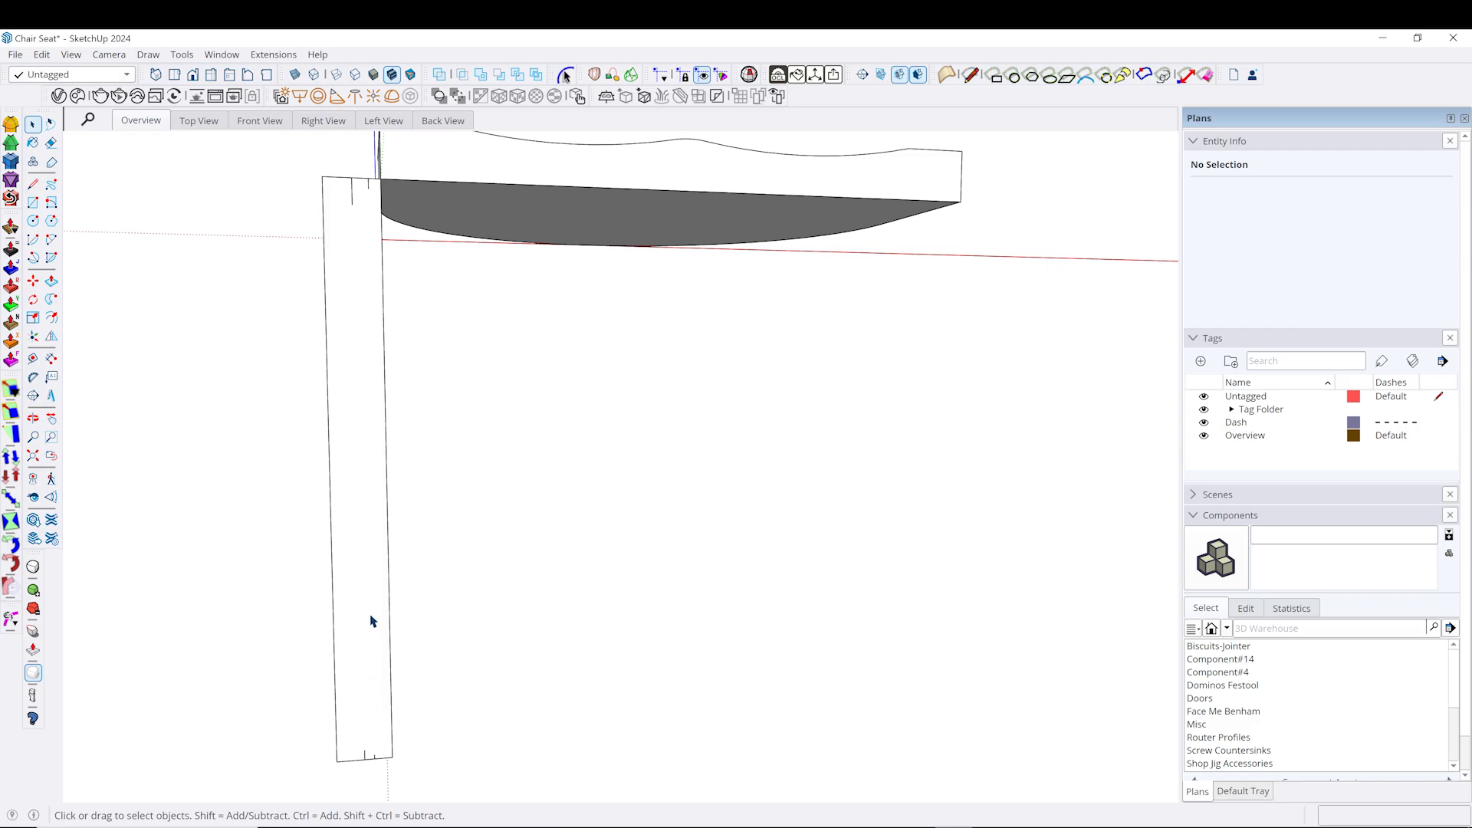
Inside the leg group, copy the long edge nearest the seat outward along the red axis by about 3 39/64 inches.
double_click(371, 617)
click(371, 636)
click(392, 692)
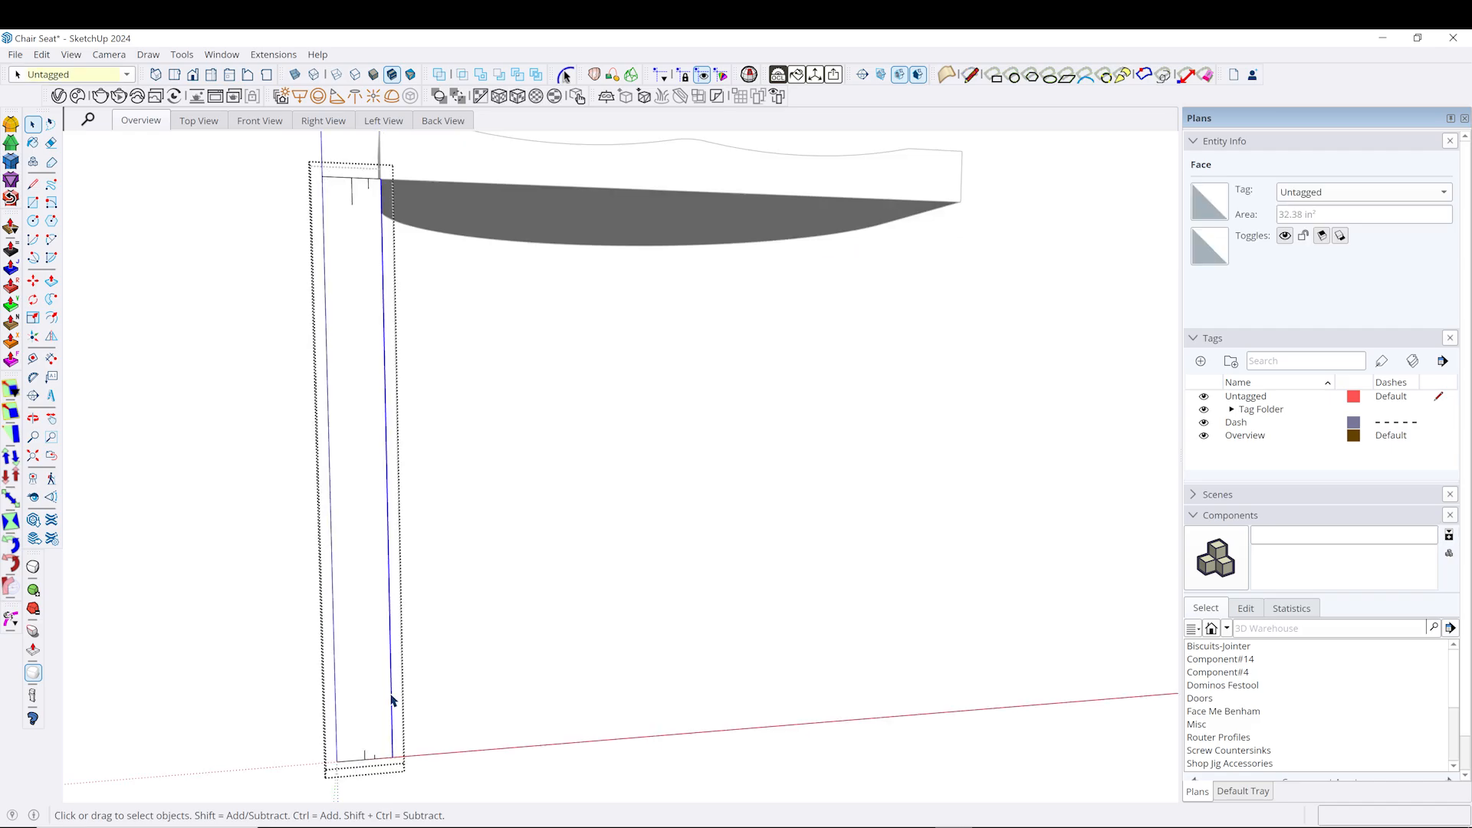
key(m)
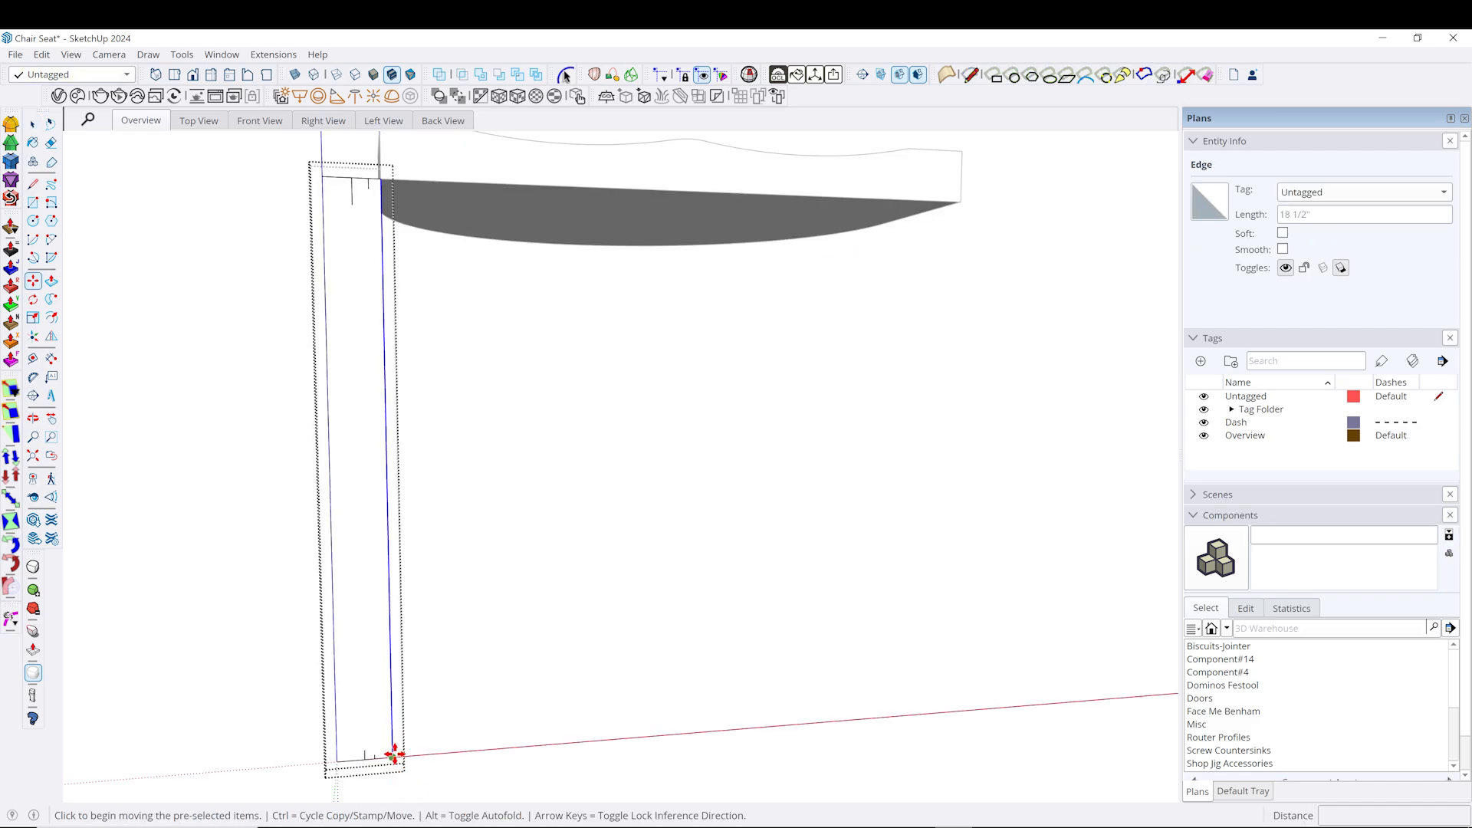
click(394, 756)
key(ctrl)
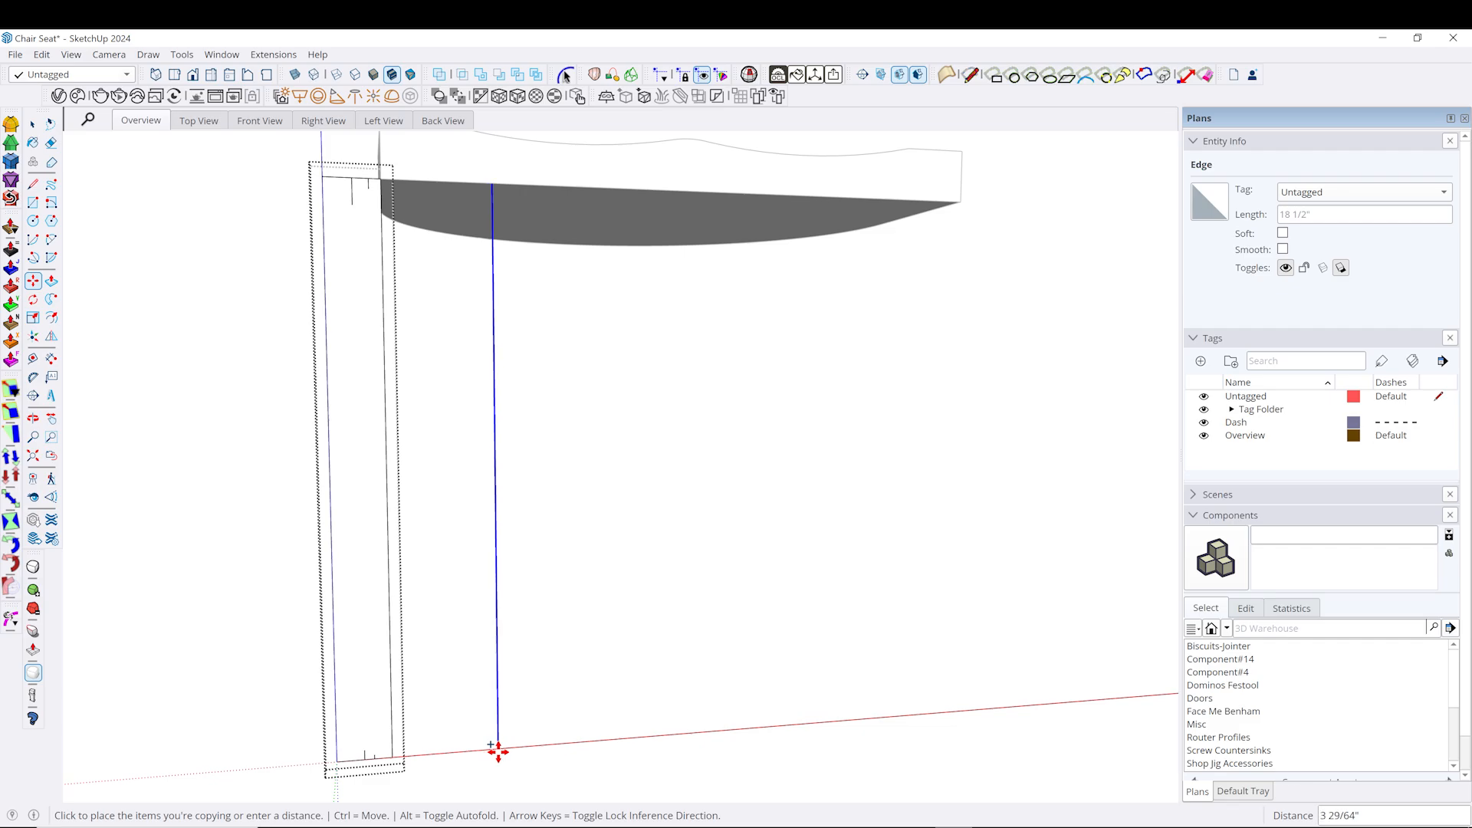
click(500, 753)
Draw lines joining the copied edge to the leg's bottom and top corners, and close the group.
key(l)
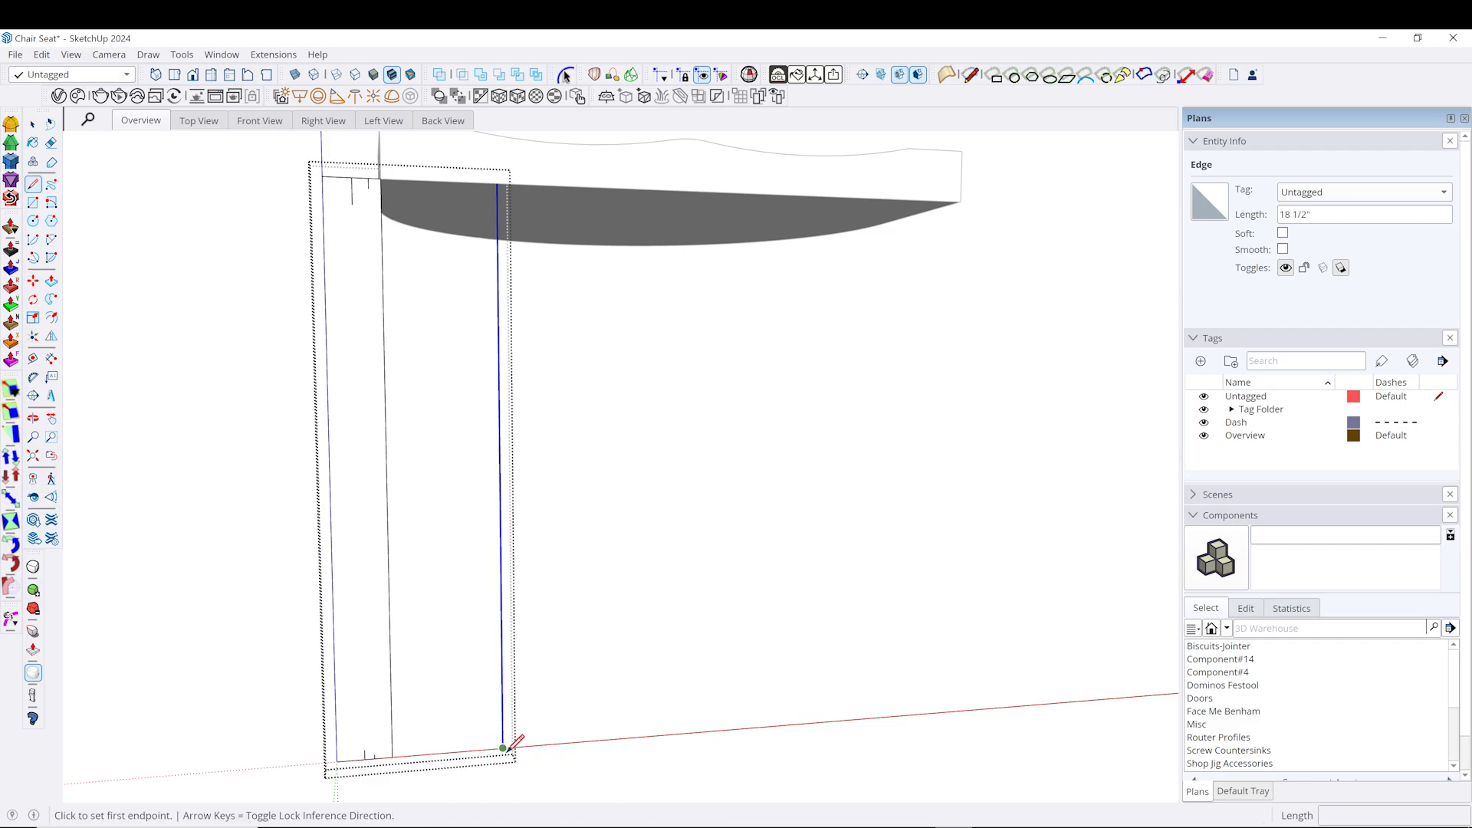
click(393, 757)
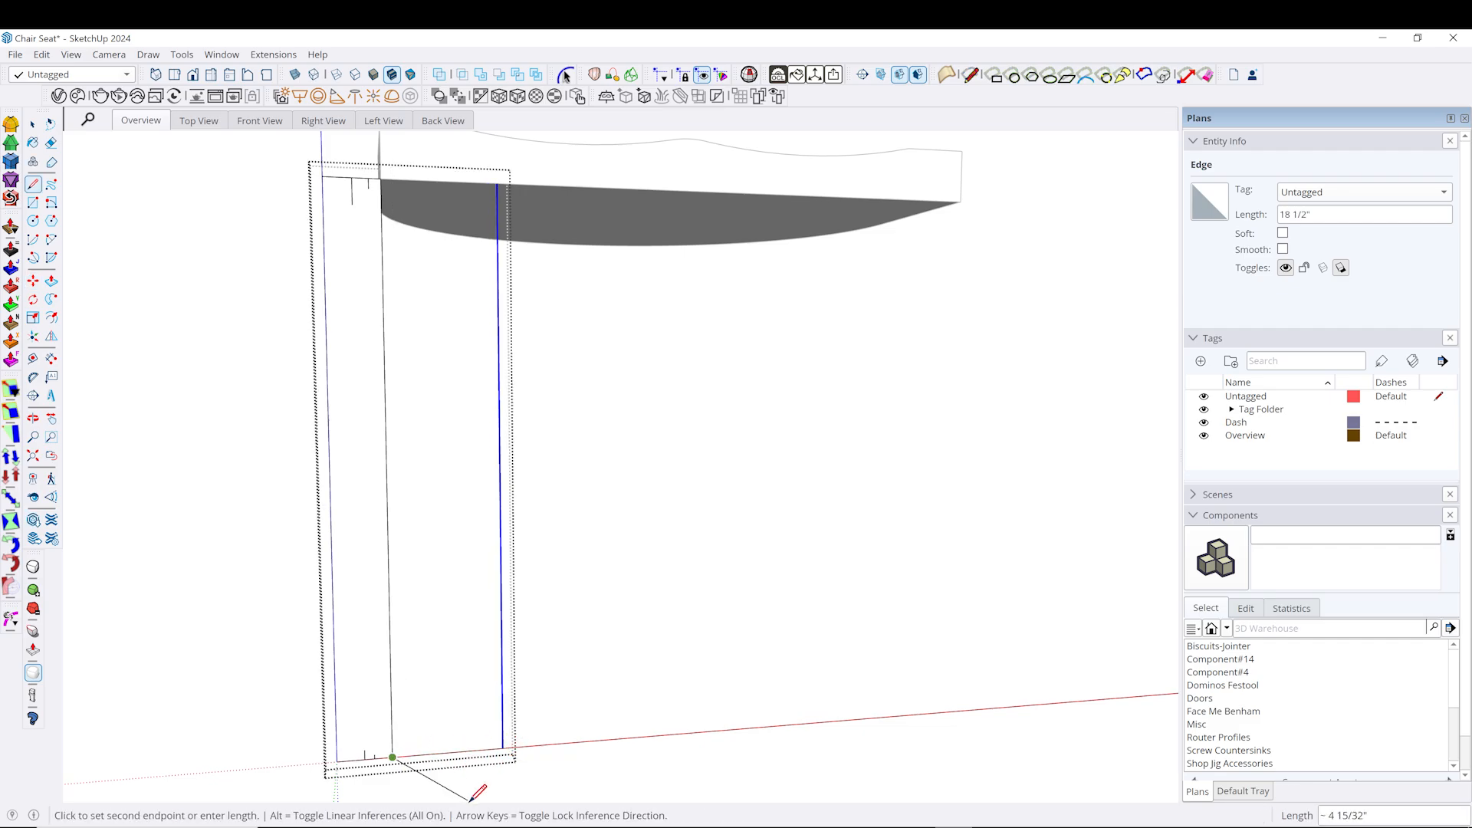
click(503, 748)
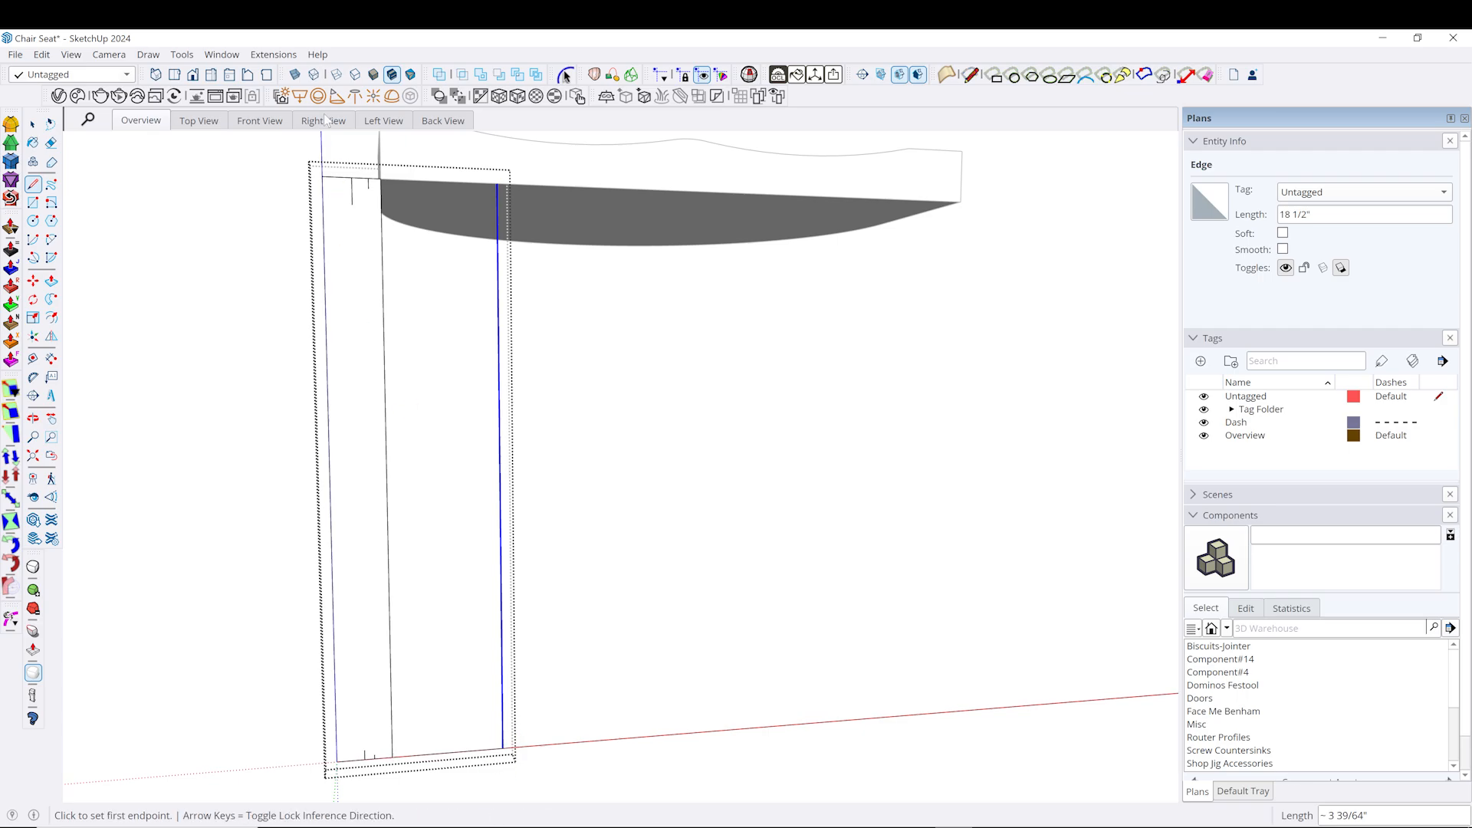
click(395, 178)
click(498, 184)
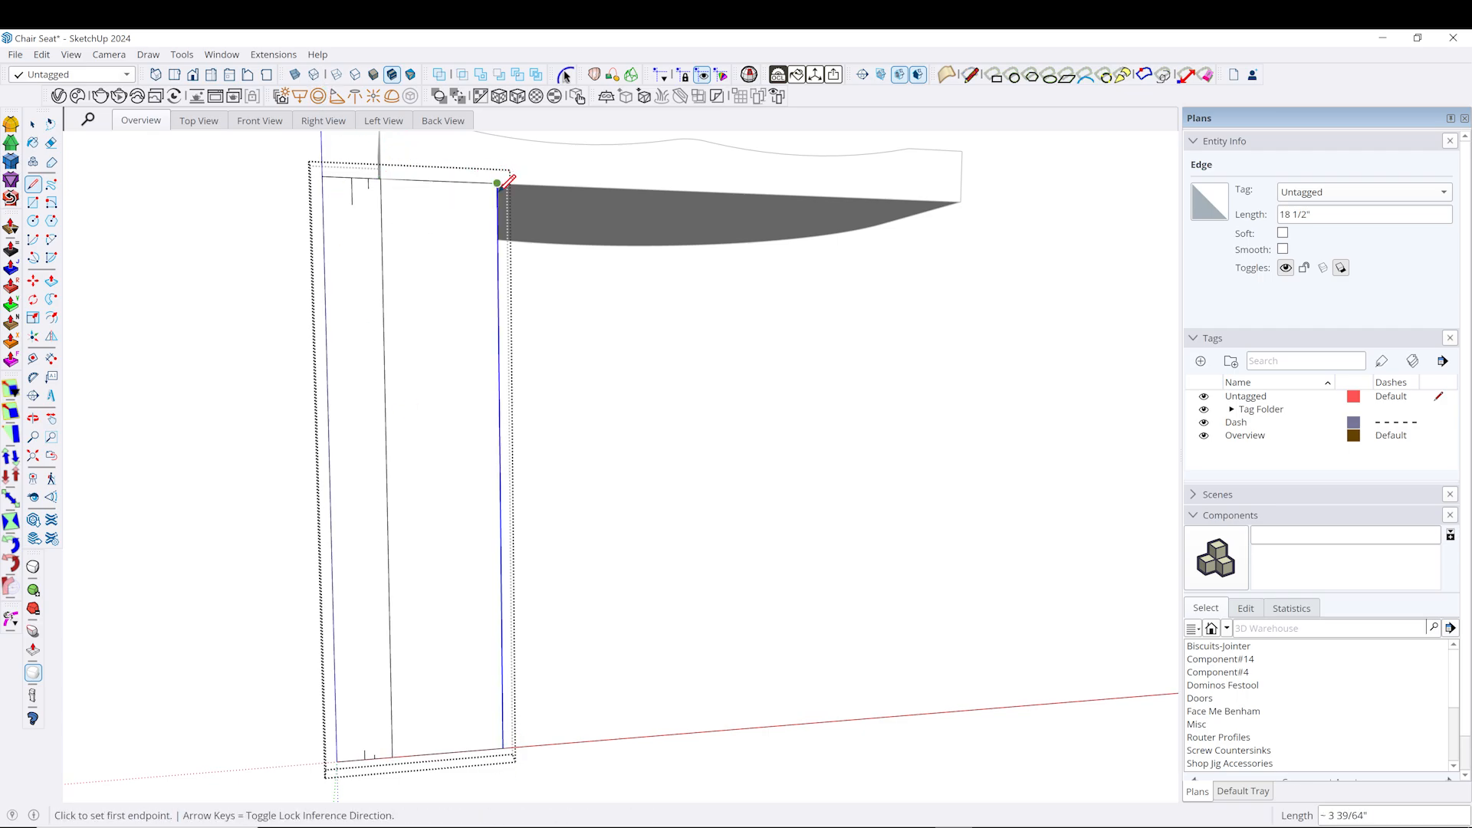
key(space)
middle_drag(499, 187, 493, 328)
click(613, 434)
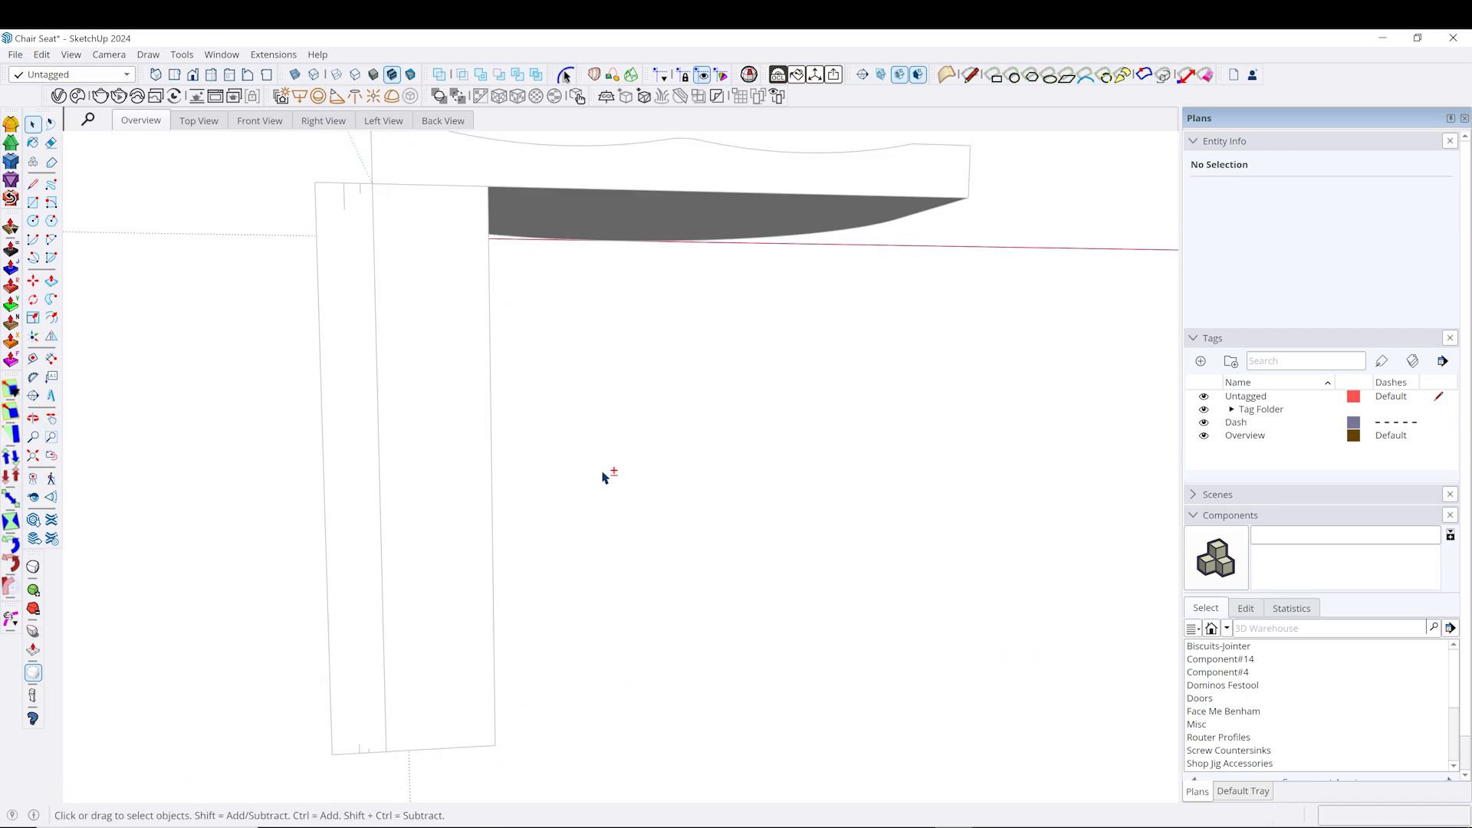
Start a Classic Bezier curve at the leg's top offset tick and end it at the bottom offset tick.
key(shift+b)
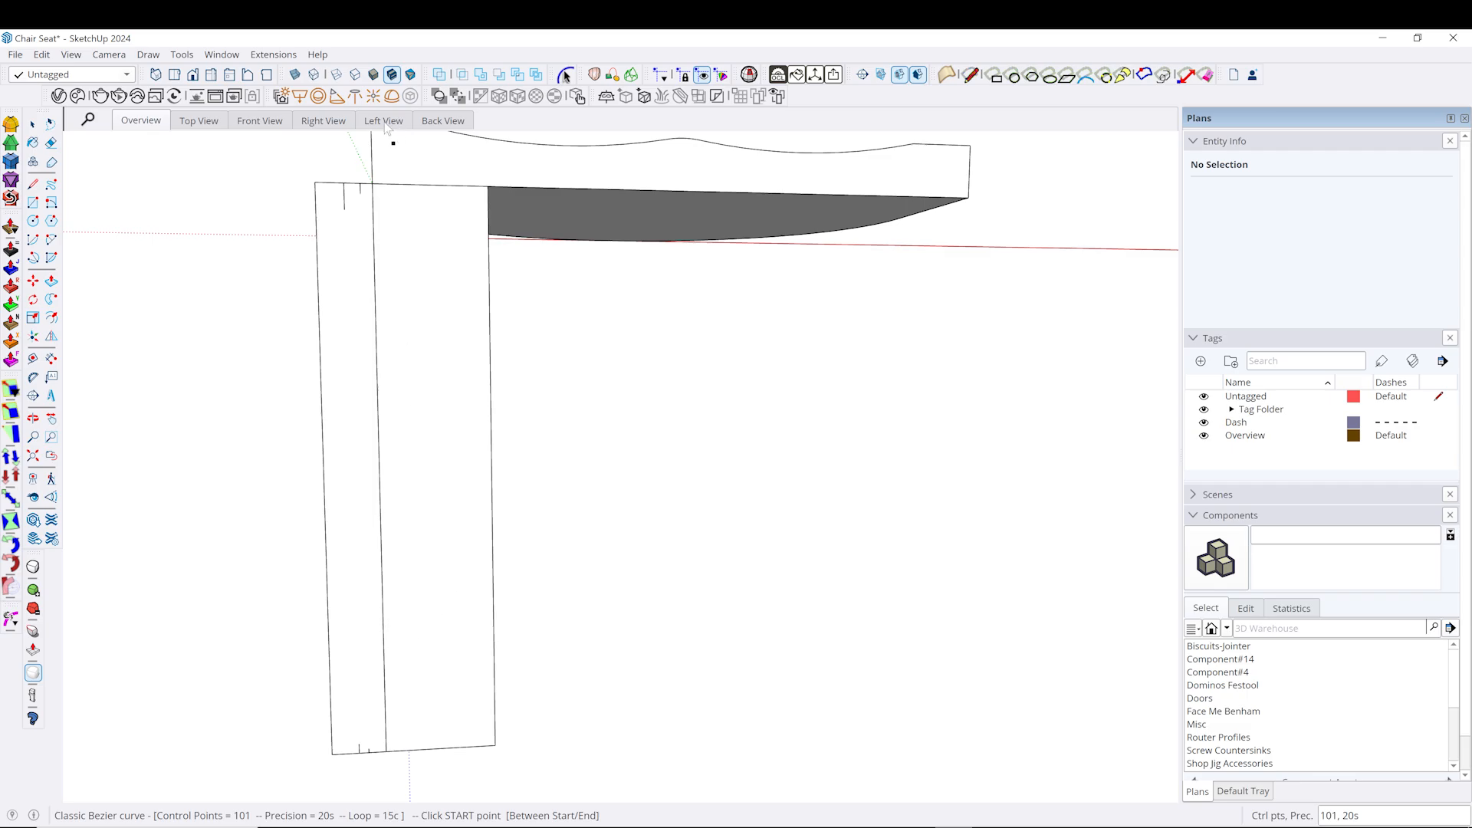
click(360, 185)
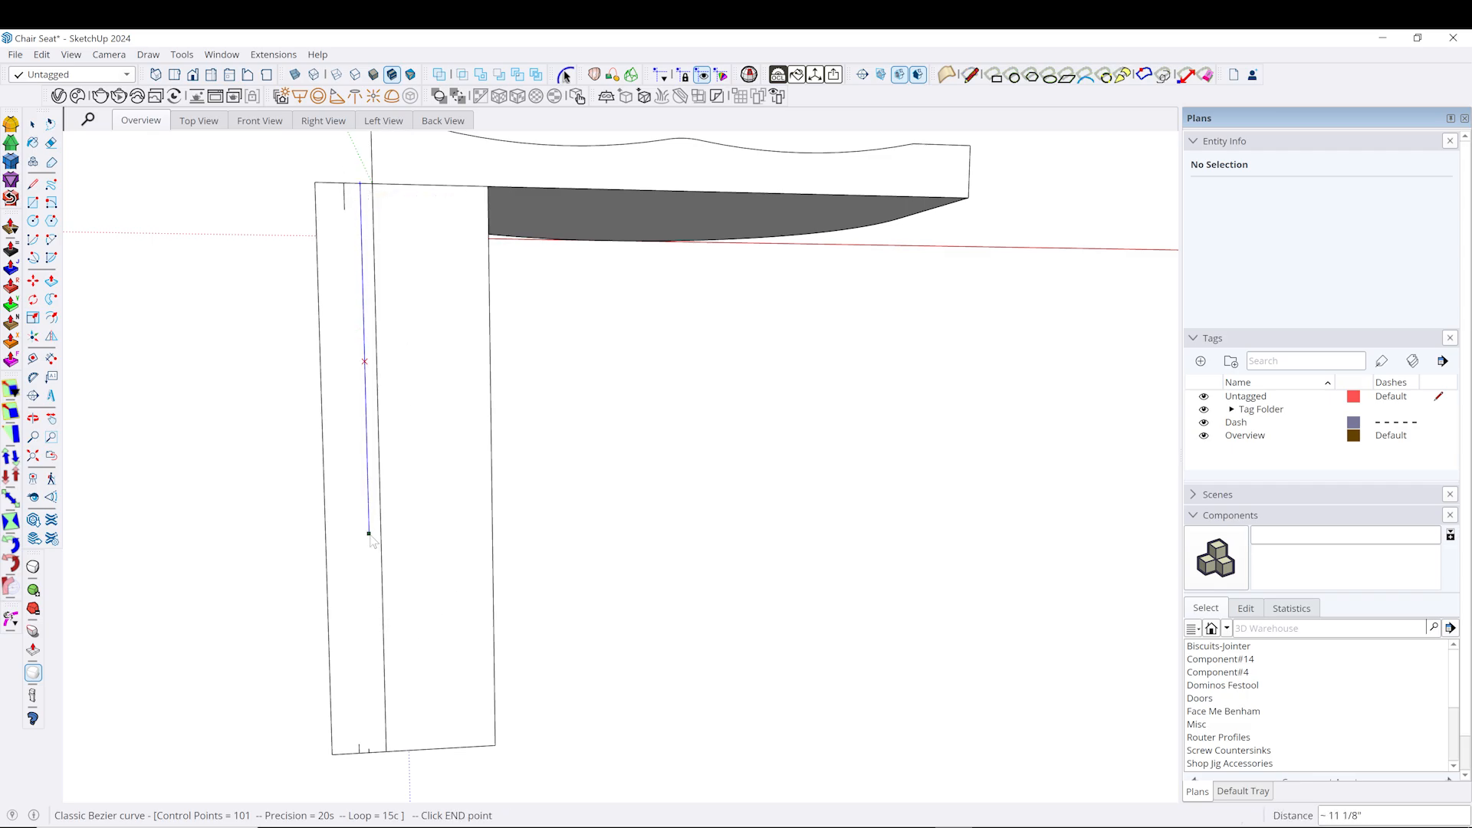
scroll(371, 754, up, 4)
click(368, 752)
scroll(360, 537, down, 4)
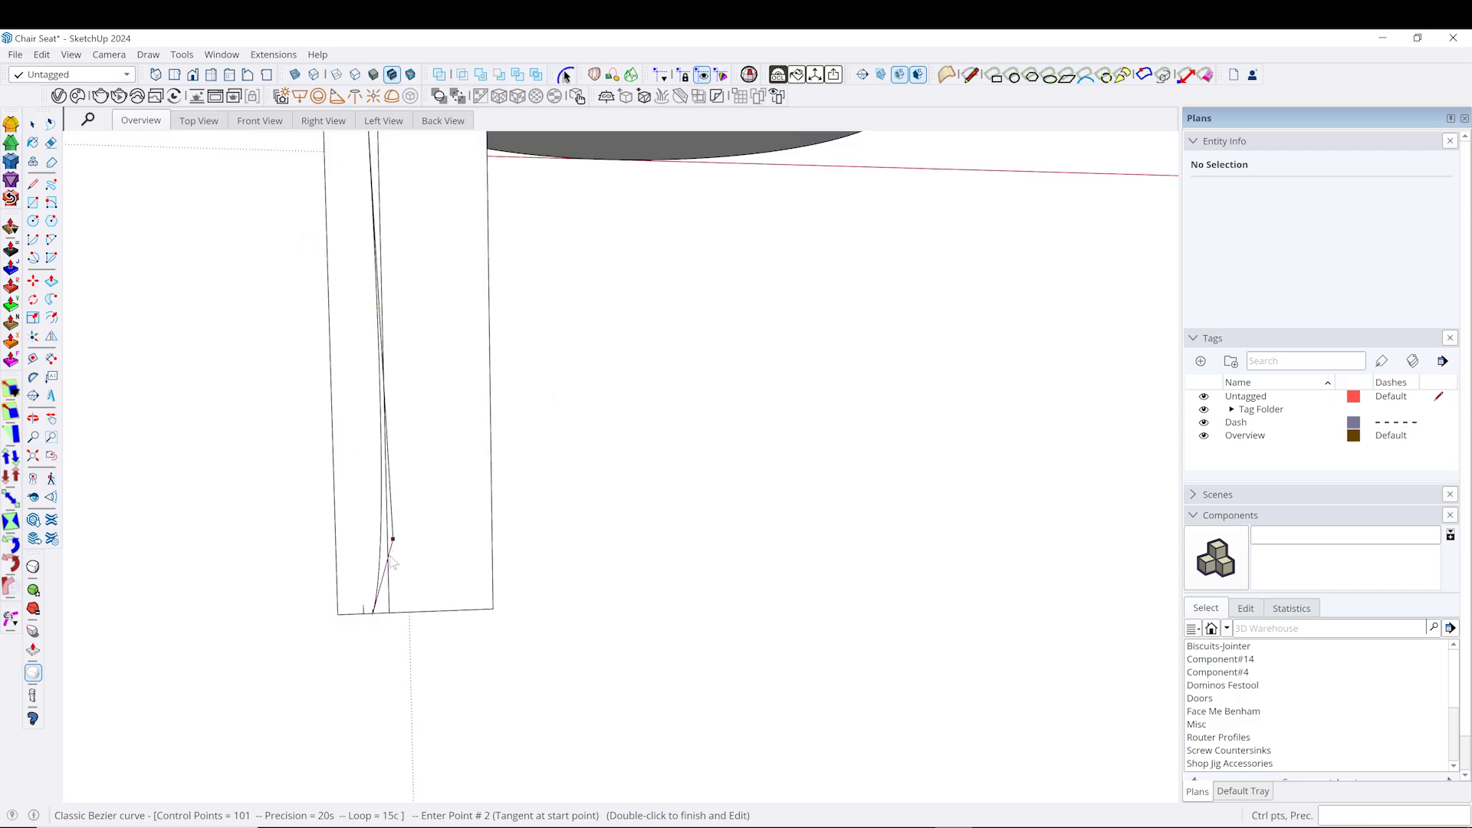
Place the curve's control points, bulging outward below the top and slightly inward near the foot, and finish the curve.
scroll(392, 563, down, 3)
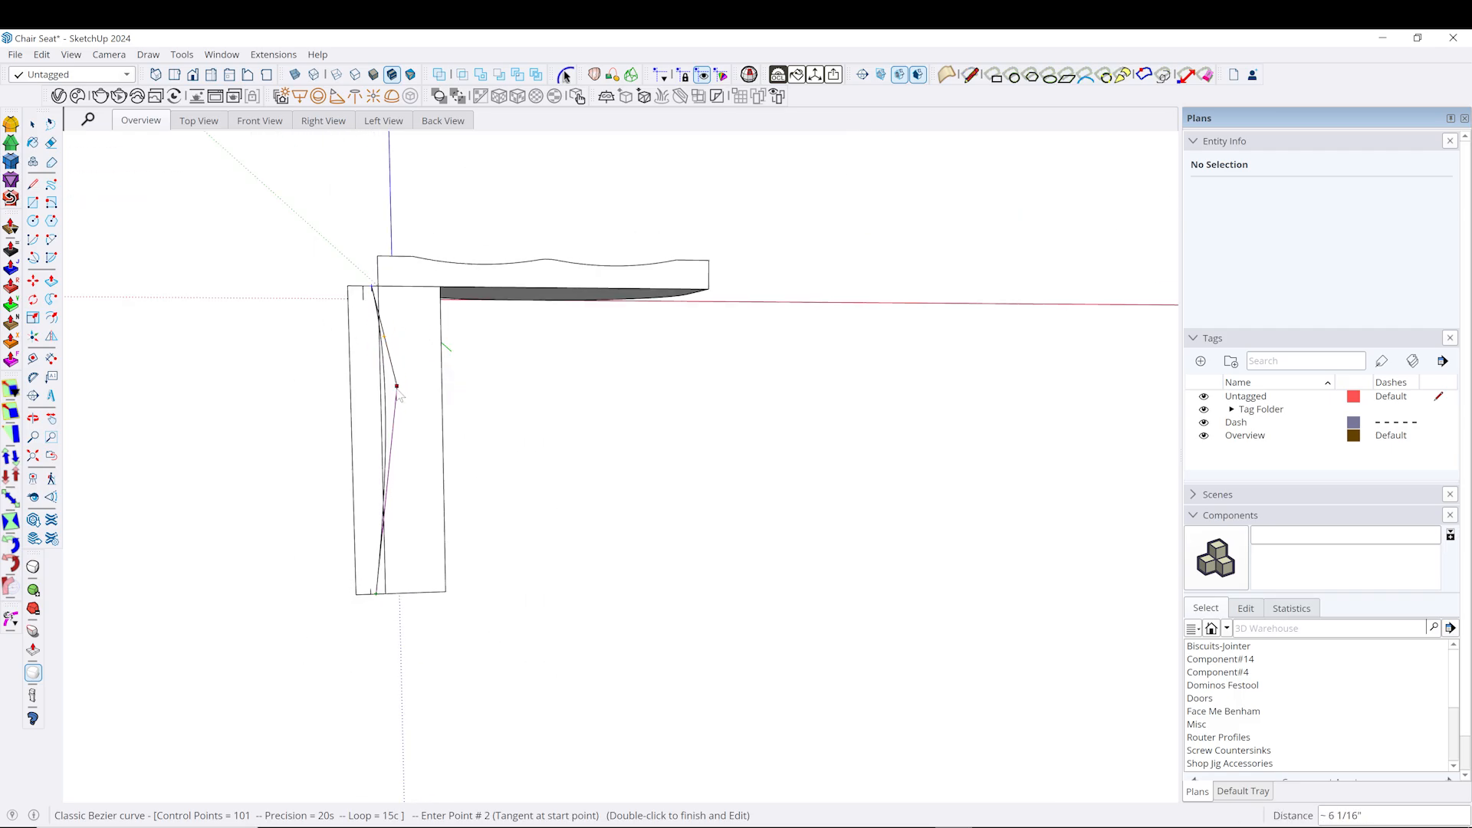
scroll(379, 337, up, 2)
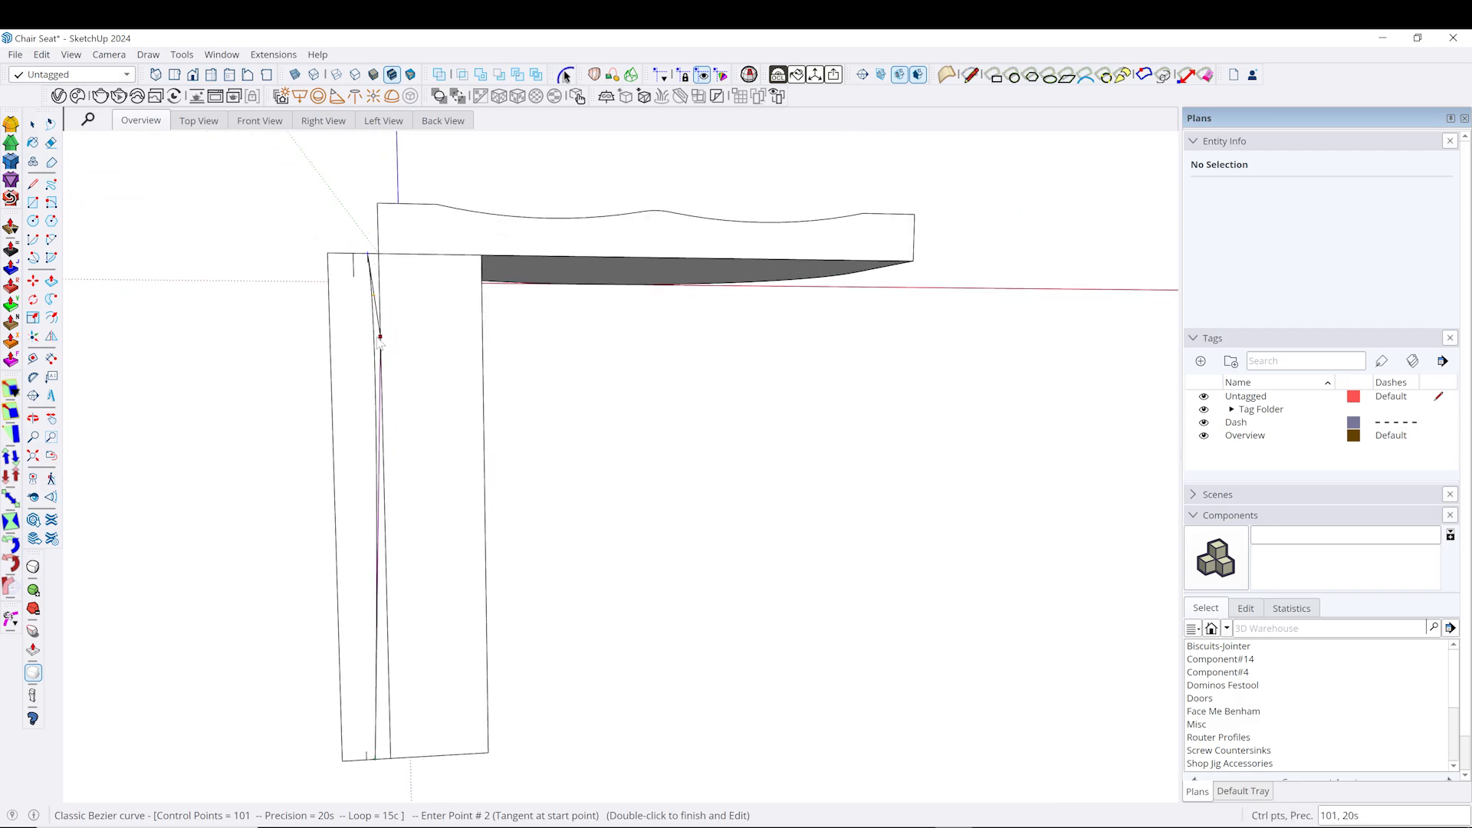
click(380, 346)
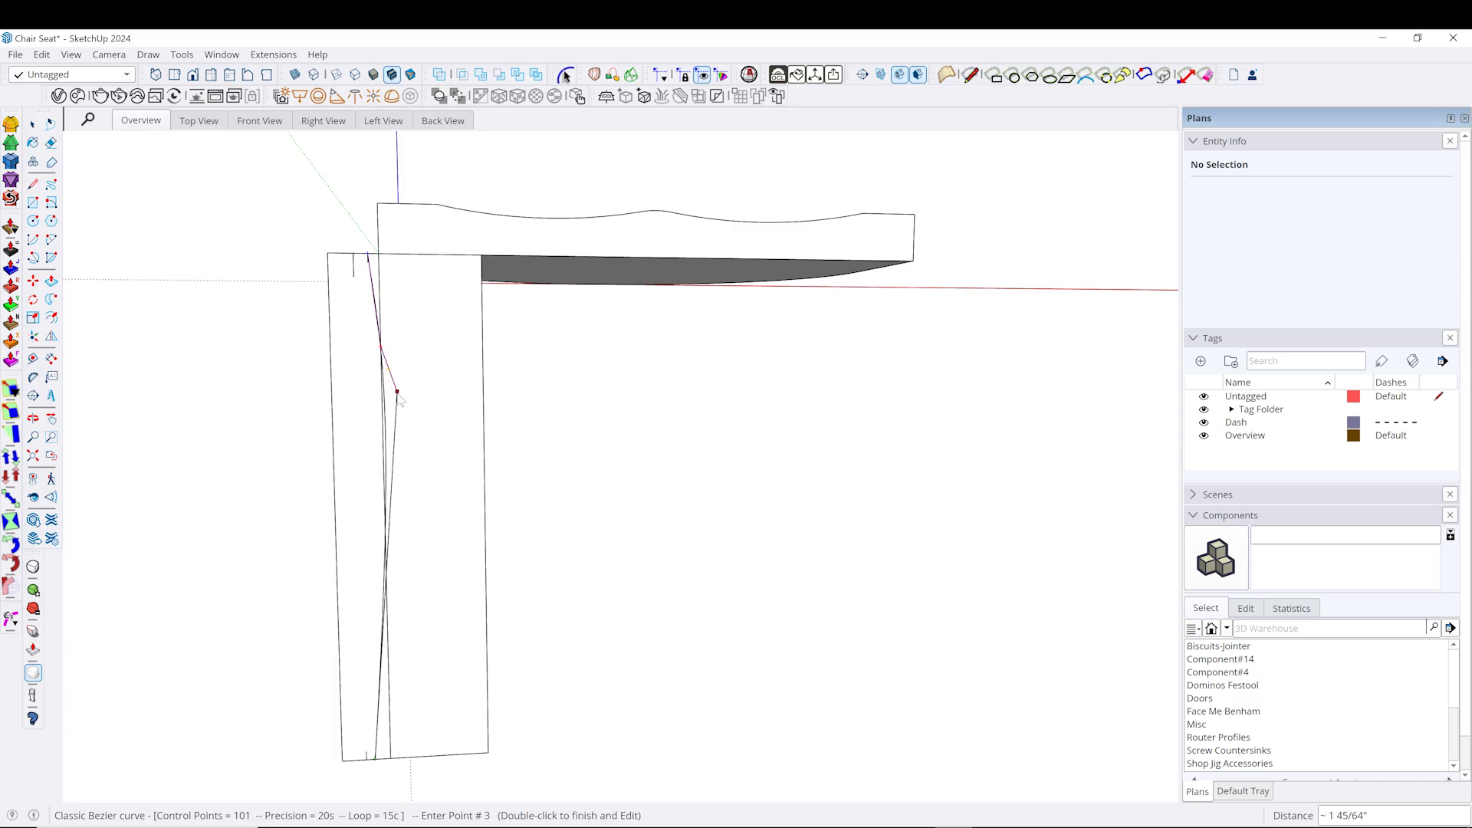
click(390, 410)
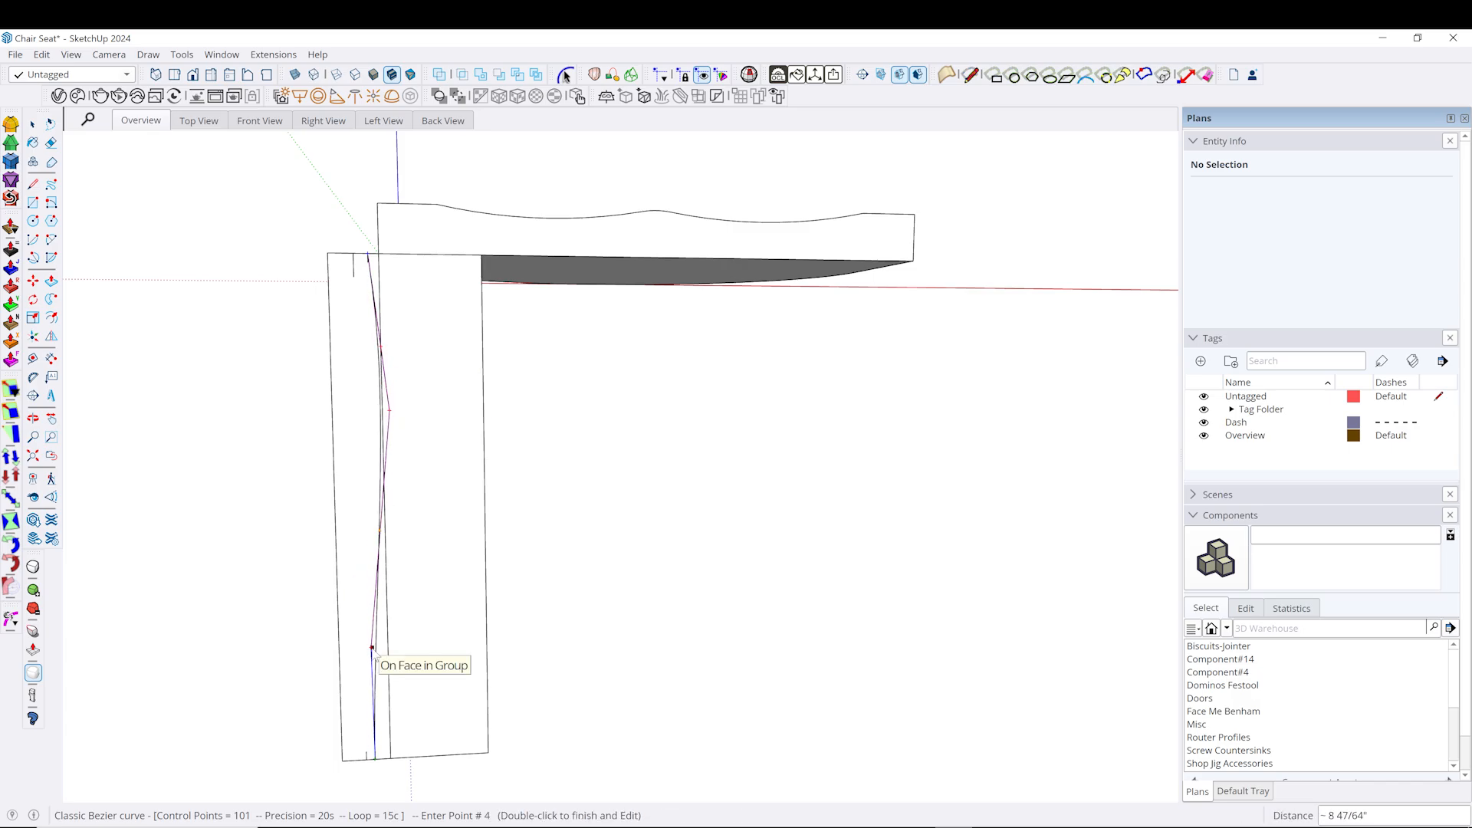
click(371, 655)
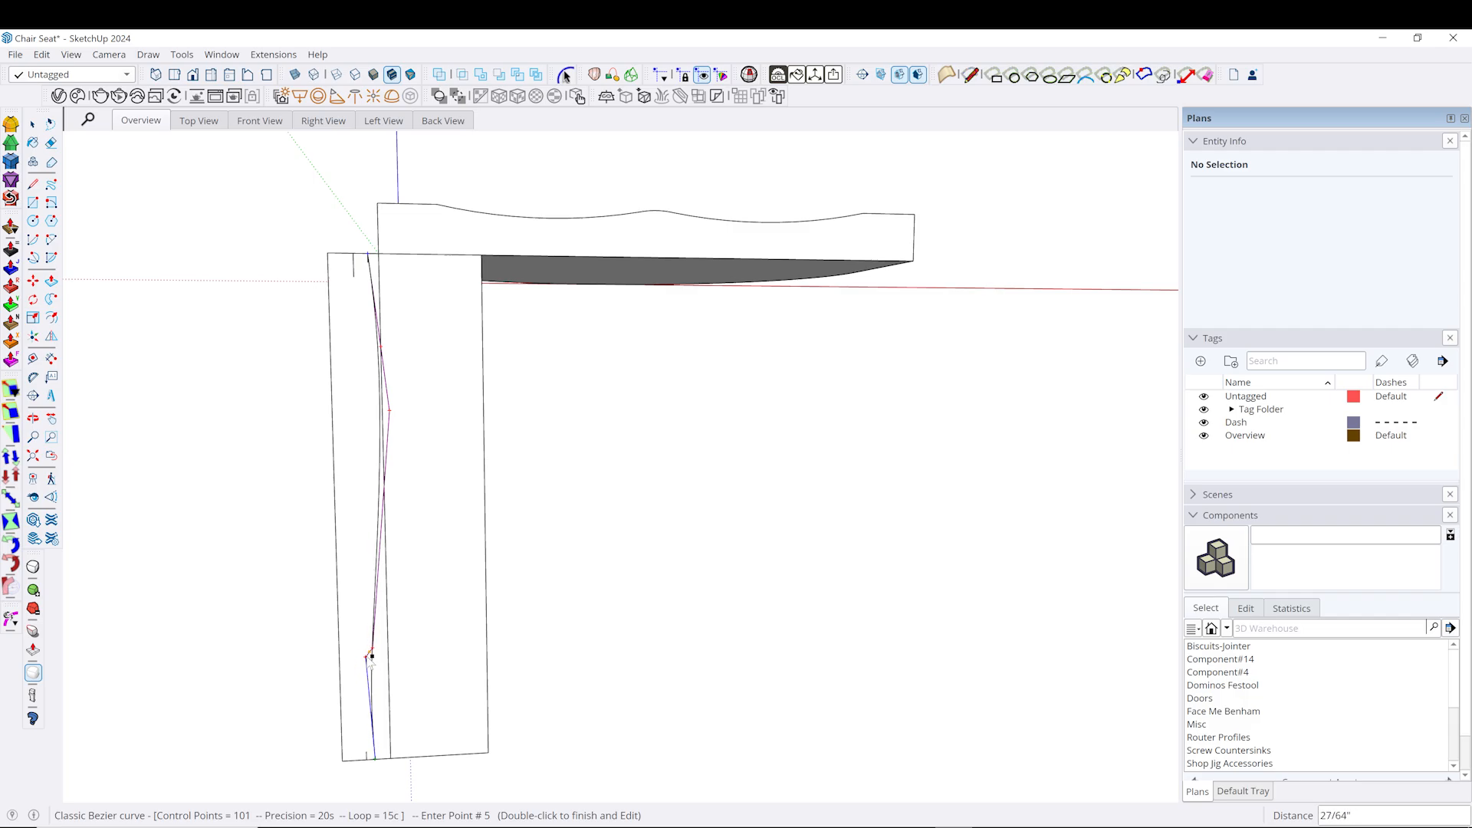
double_click(371, 650)
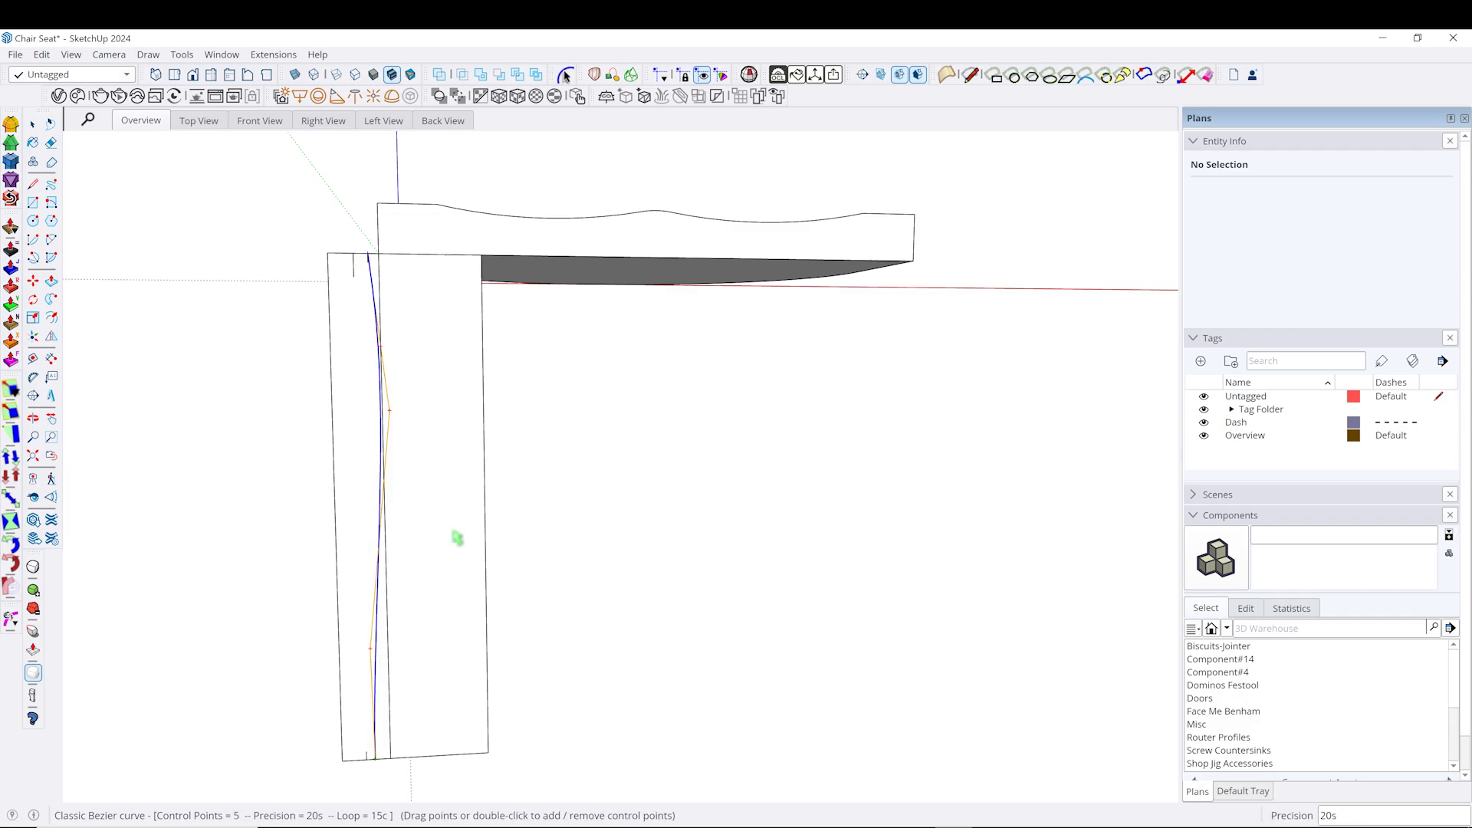
middle_drag(457, 536, 388, 456)
scroll(388, 457, up, 2)
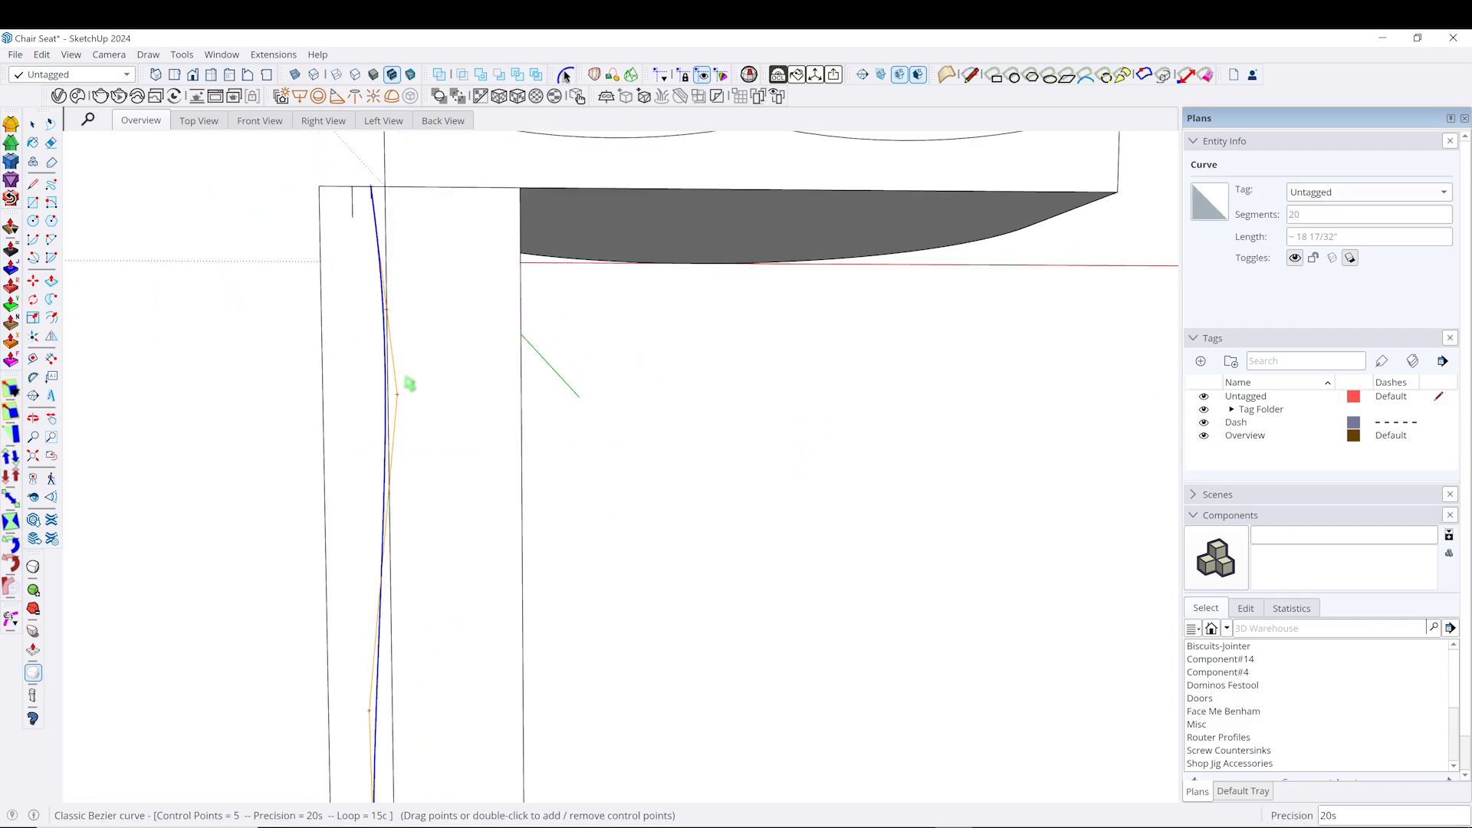
middle_drag(411, 384, 414, 372)
key(space)
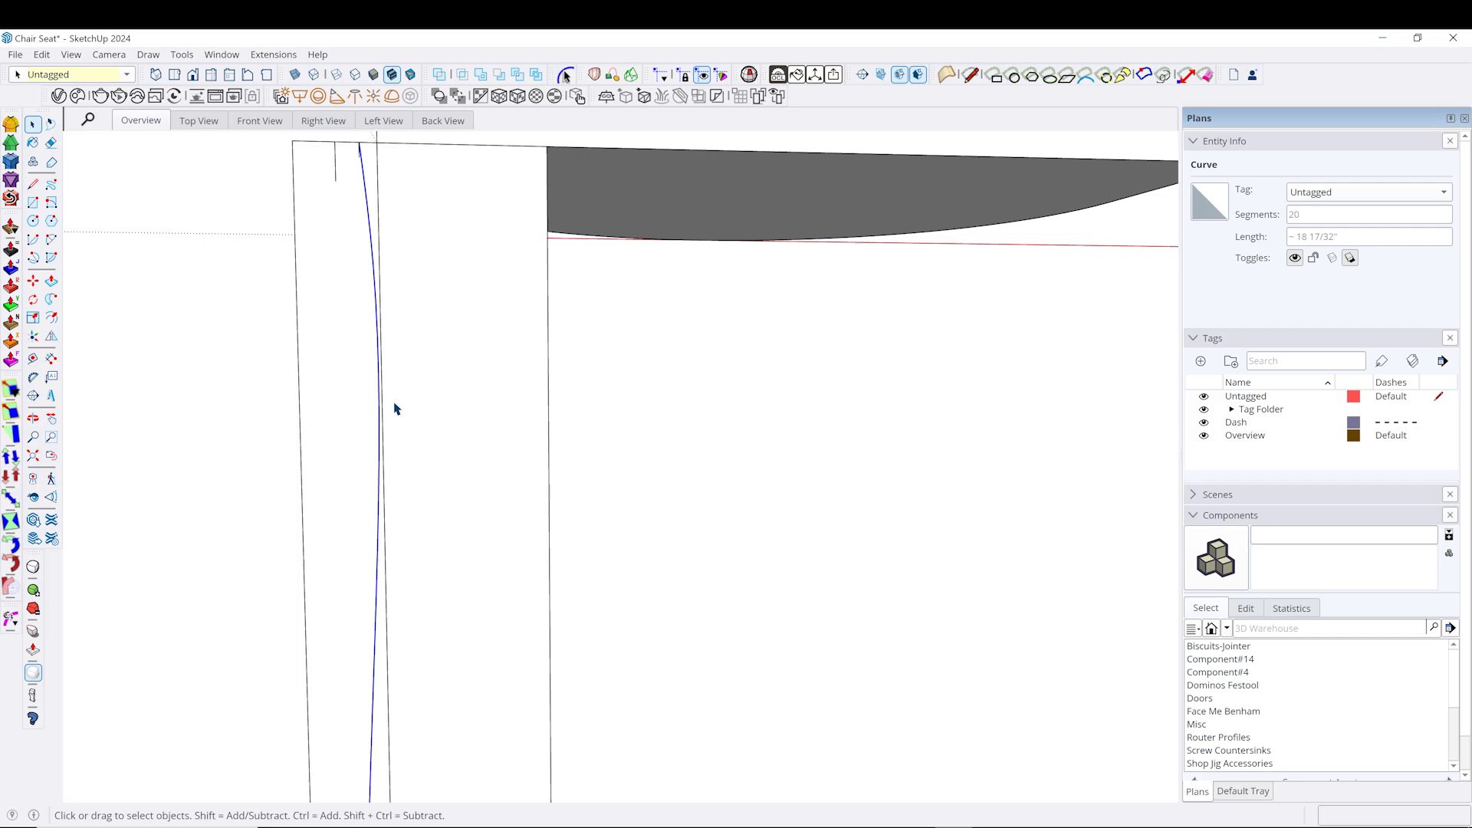
Edit the Bezier curve, pulling the uppermost control point inward toward the leg's center and the next one farther outward.
right_click(379, 443)
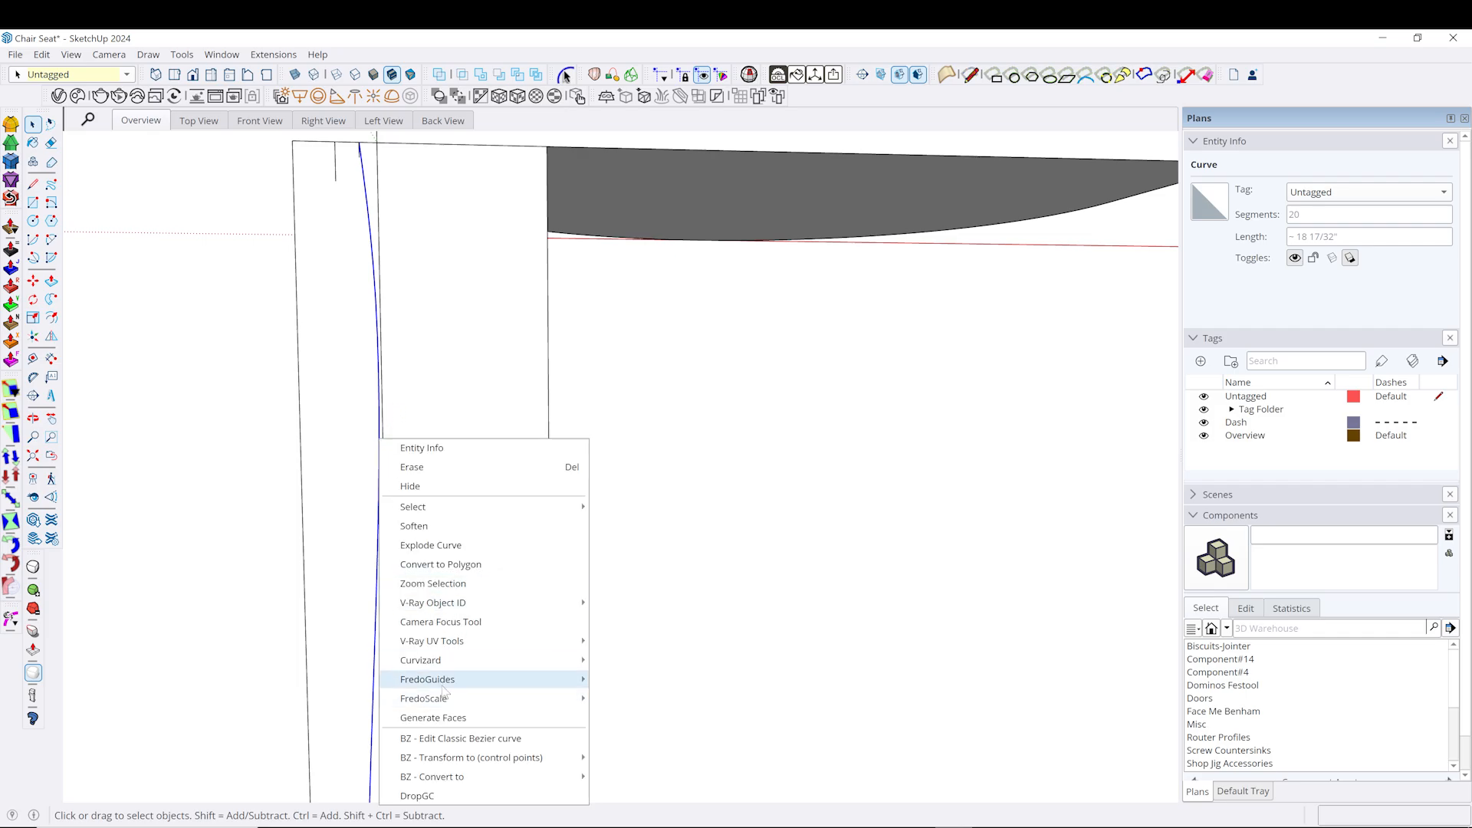
click(479, 740)
drag(394, 407, 403, 408)
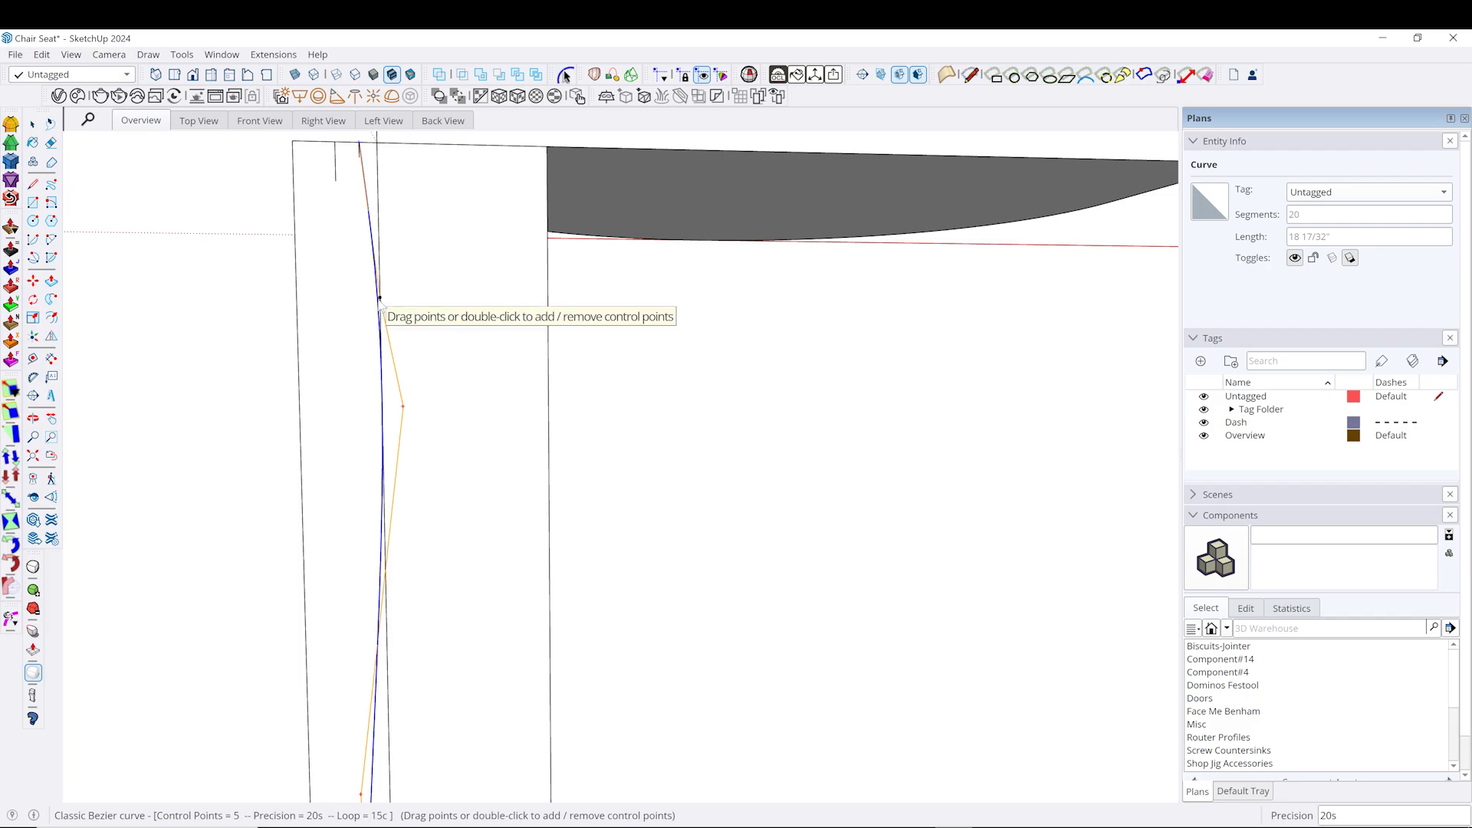
drag(379, 300, 354, 257)
drag(403, 406, 423, 411)
scroll(345, 197, down, 3)
right_click(468, 167)
key(Escape)
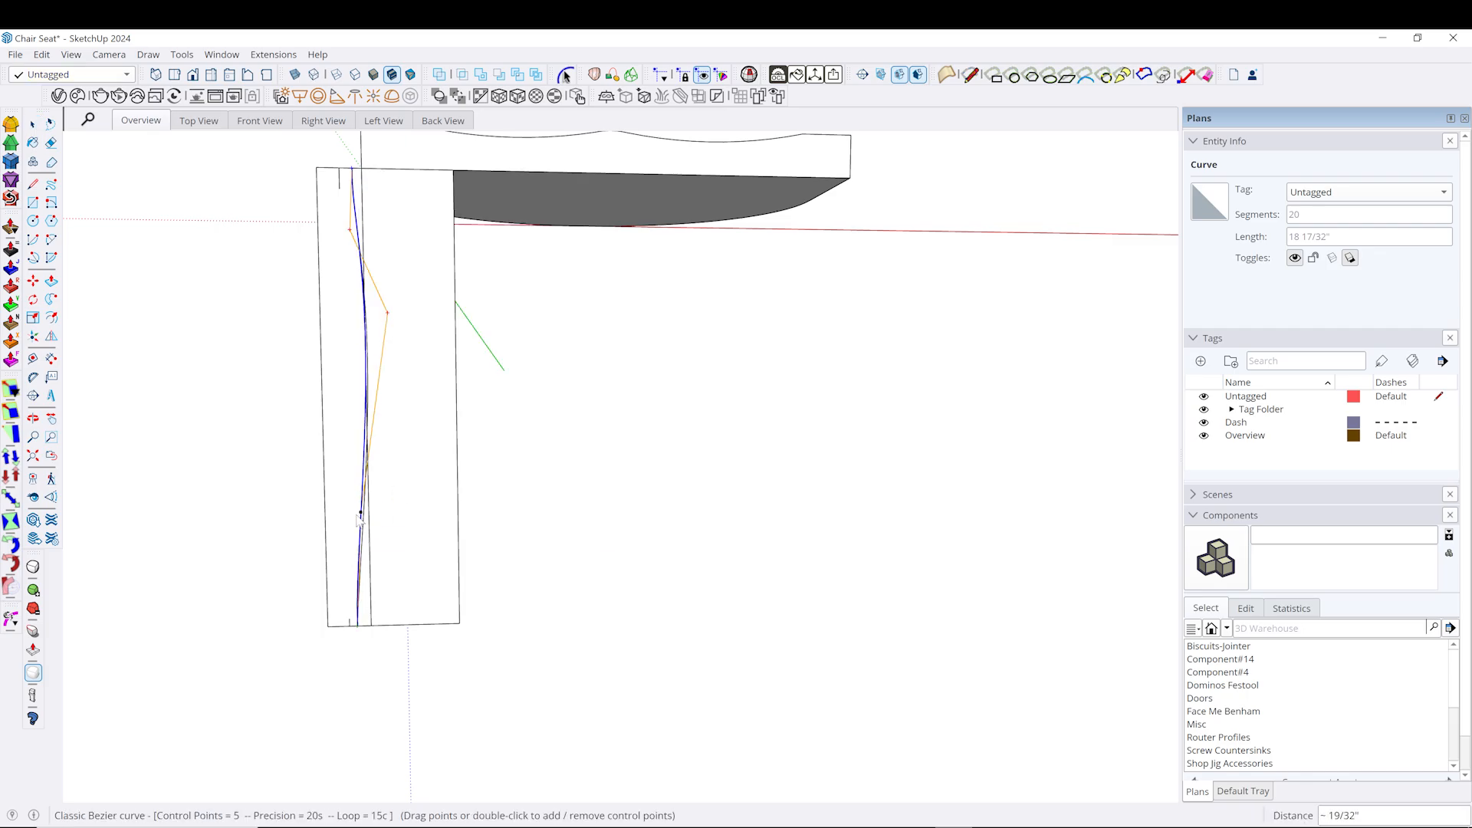
Move the curve's lower control point up to about mid-height of the leg, inward of the curve.
key(space)
right_click(363, 515)
click(498, 437)
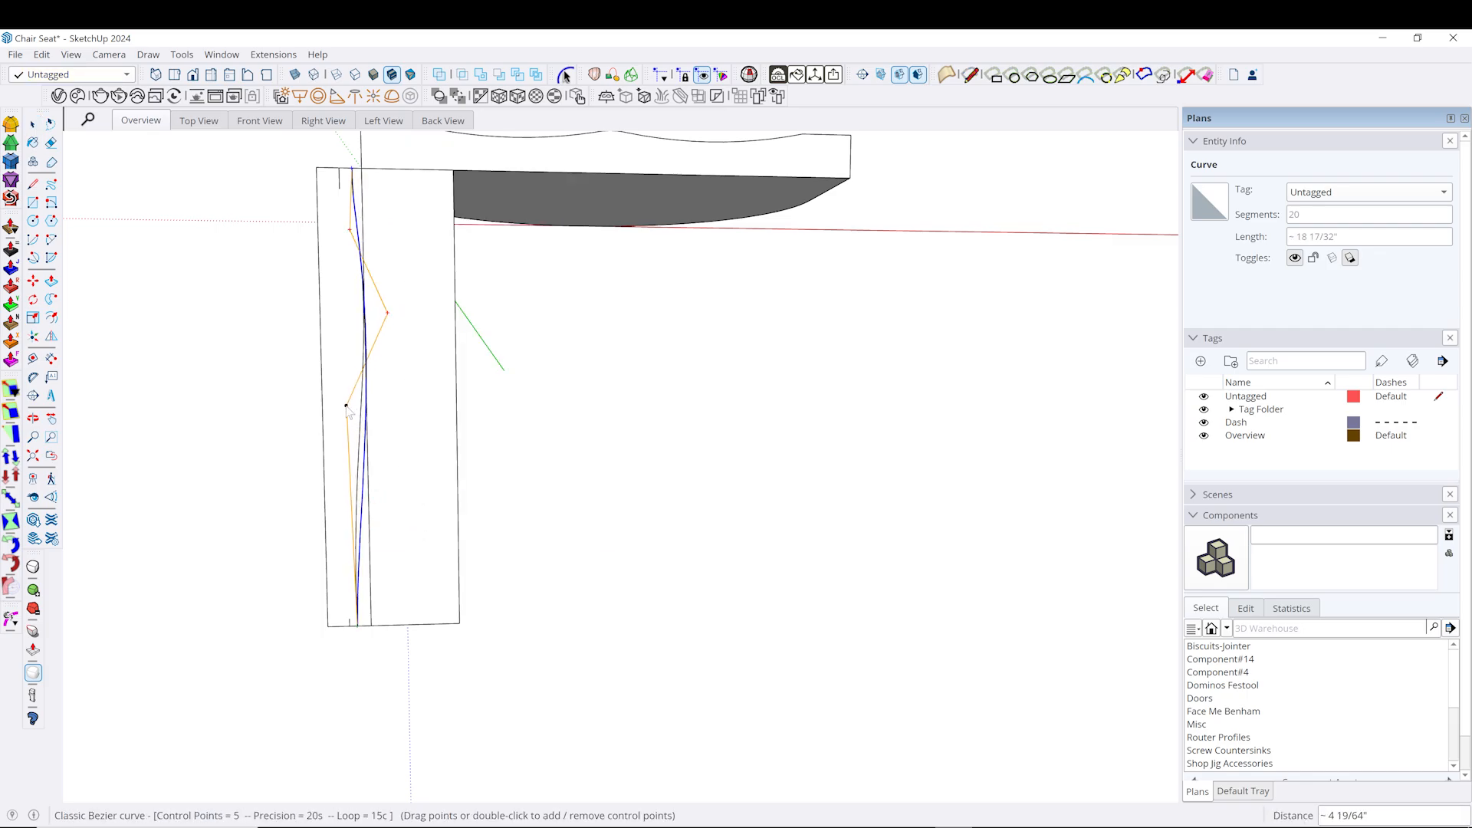
key(space)
right_click(362, 401)
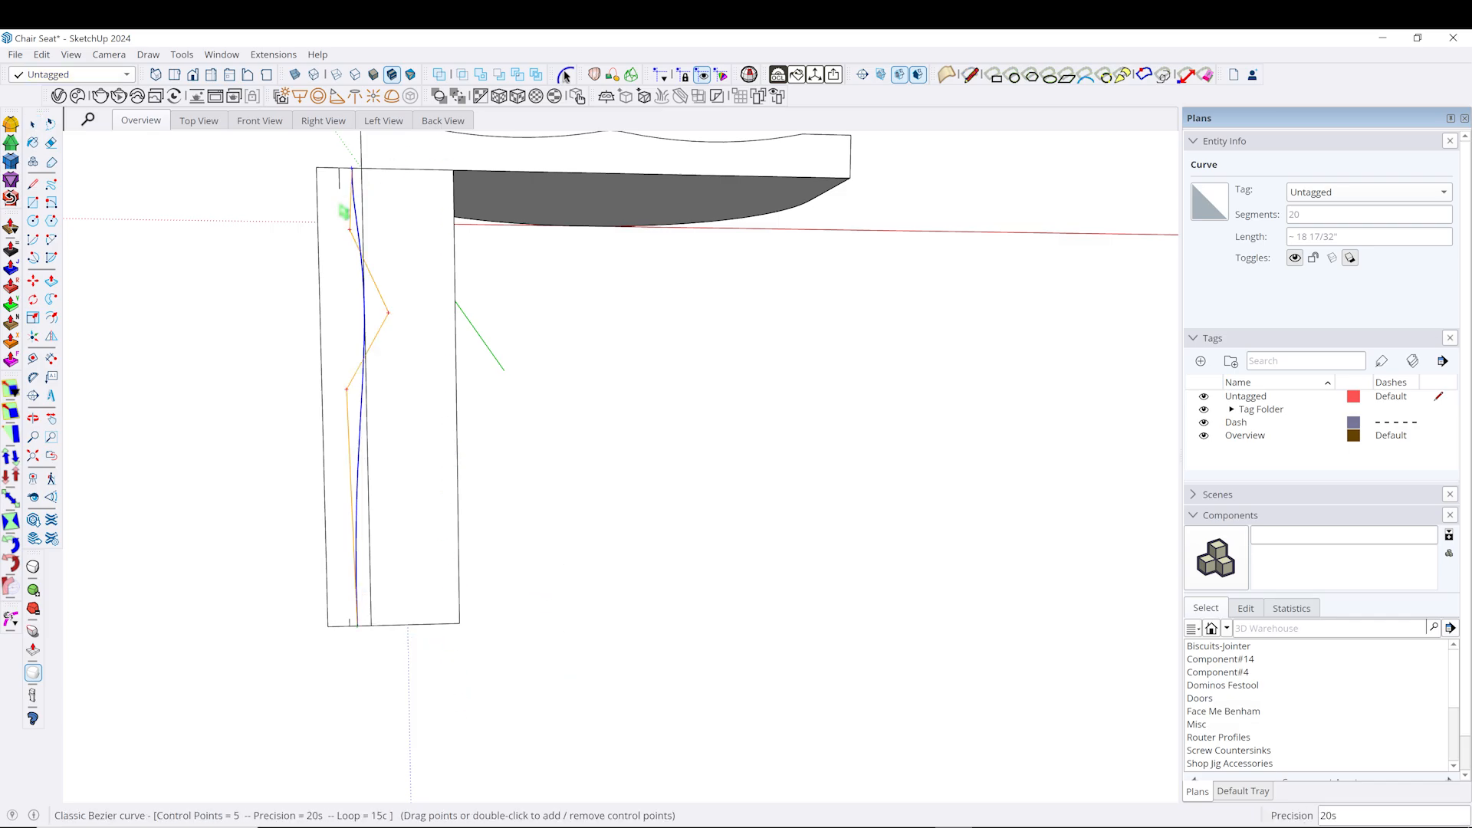
Adjust the curve's uppermost control point to refine the upper bend, and finish editing the curve.
scroll(342, 211, up, 3)
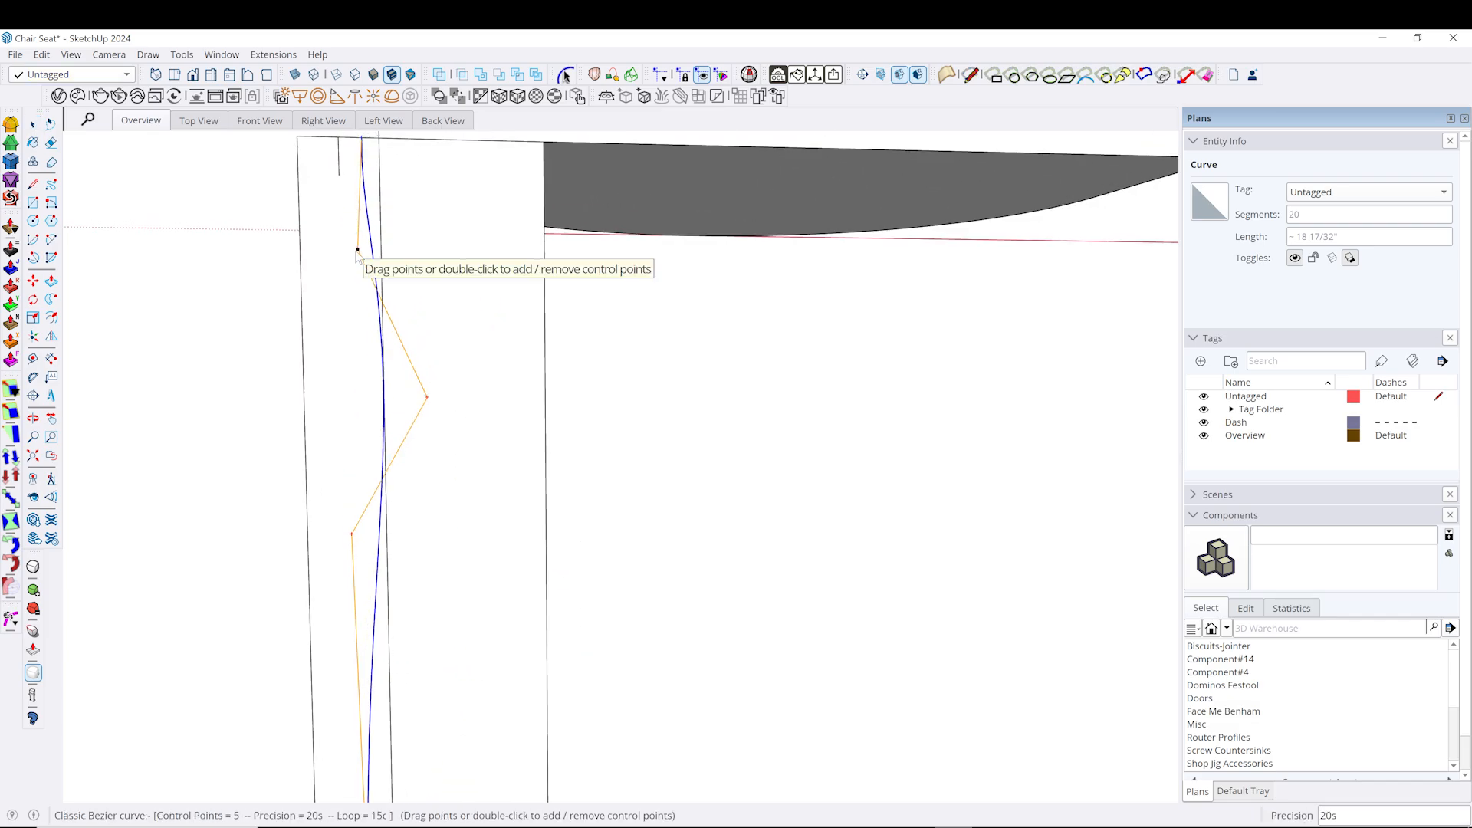
drag(358, 250, 361, 375)
key(space)
scroll(416, 357, down, 3)
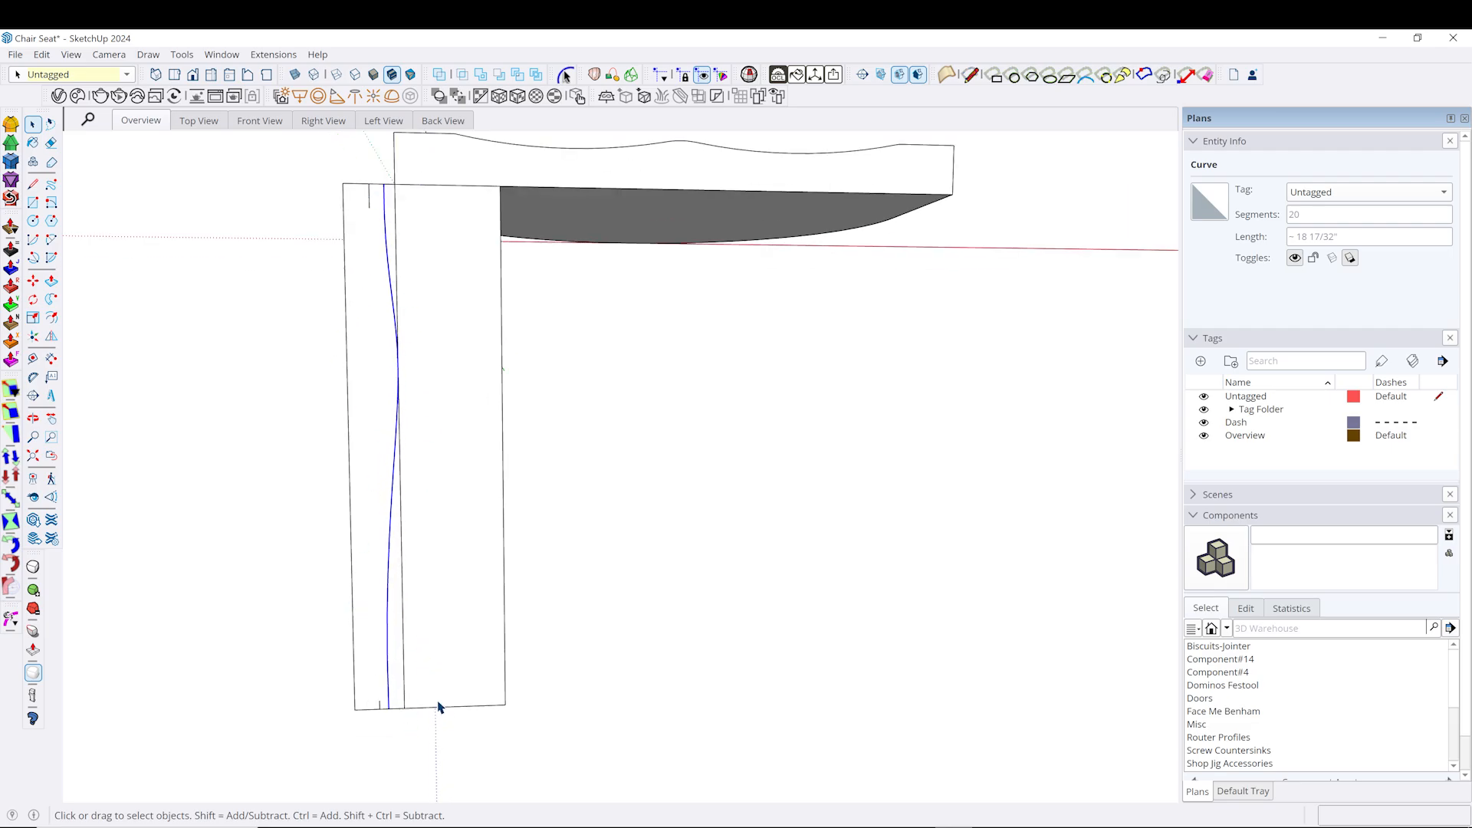
click(549, 719)
click(496, 707)
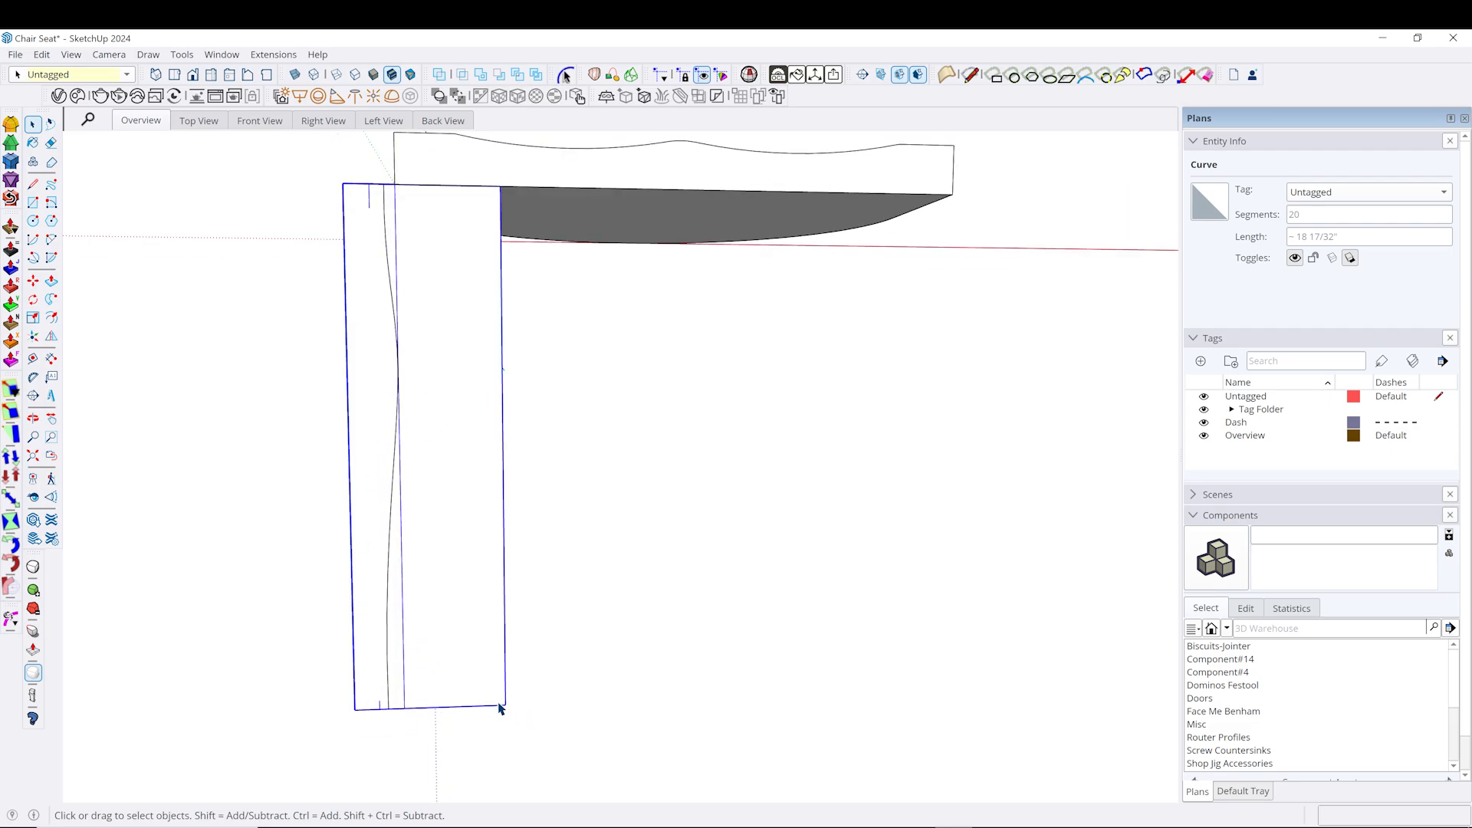
key(Delete)
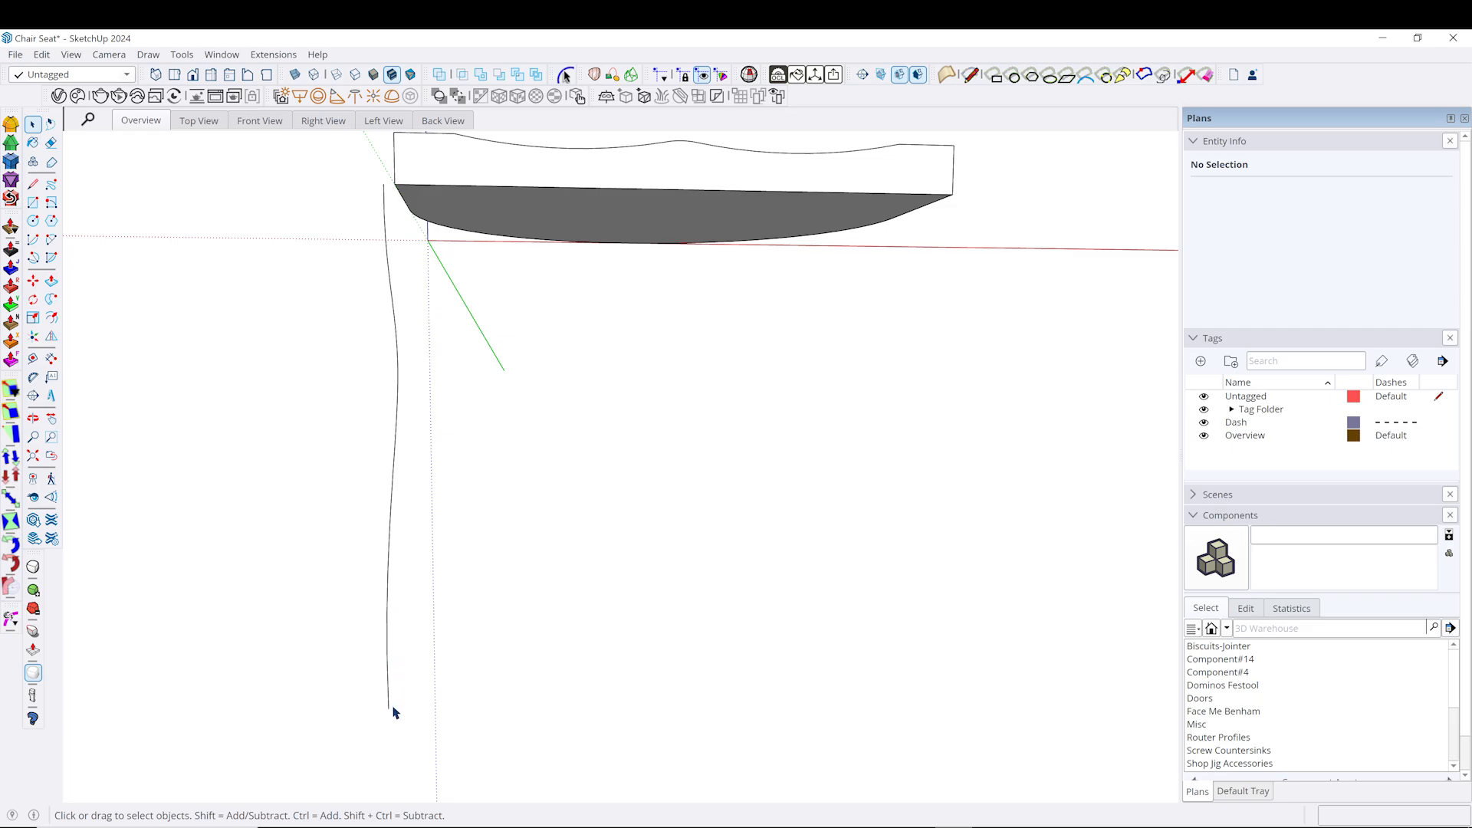
key(ctrl+z)
Close the half profile with a 1/2 inch line to the top center tick, a centerline down, and a 5/16 inch line to the curve's foot.
middle_drag(393, 622, 356, 198)
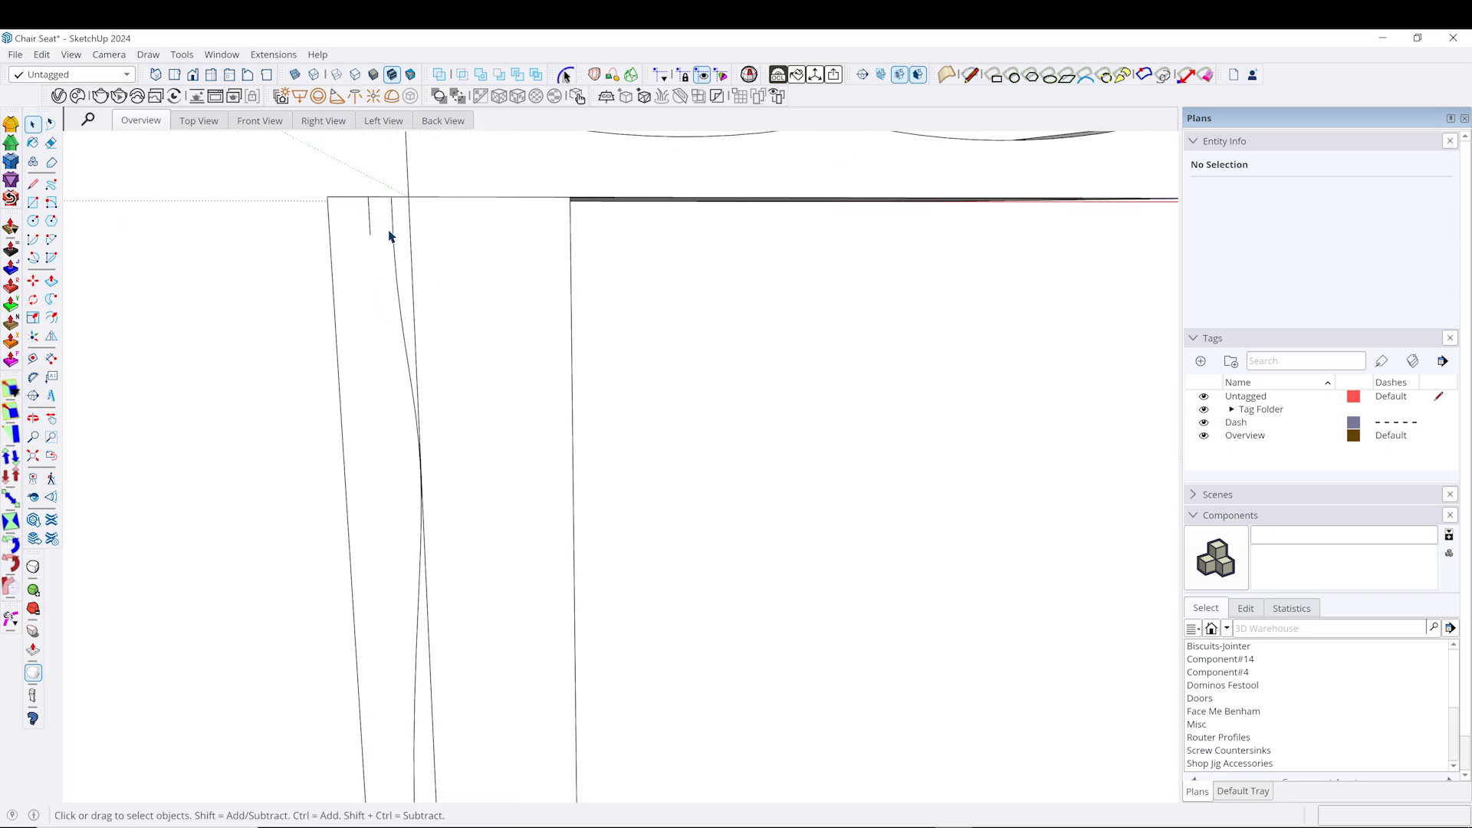
click(392, 244)
key(l)
scroll(406, 209, up, 2)
click(384, 189)
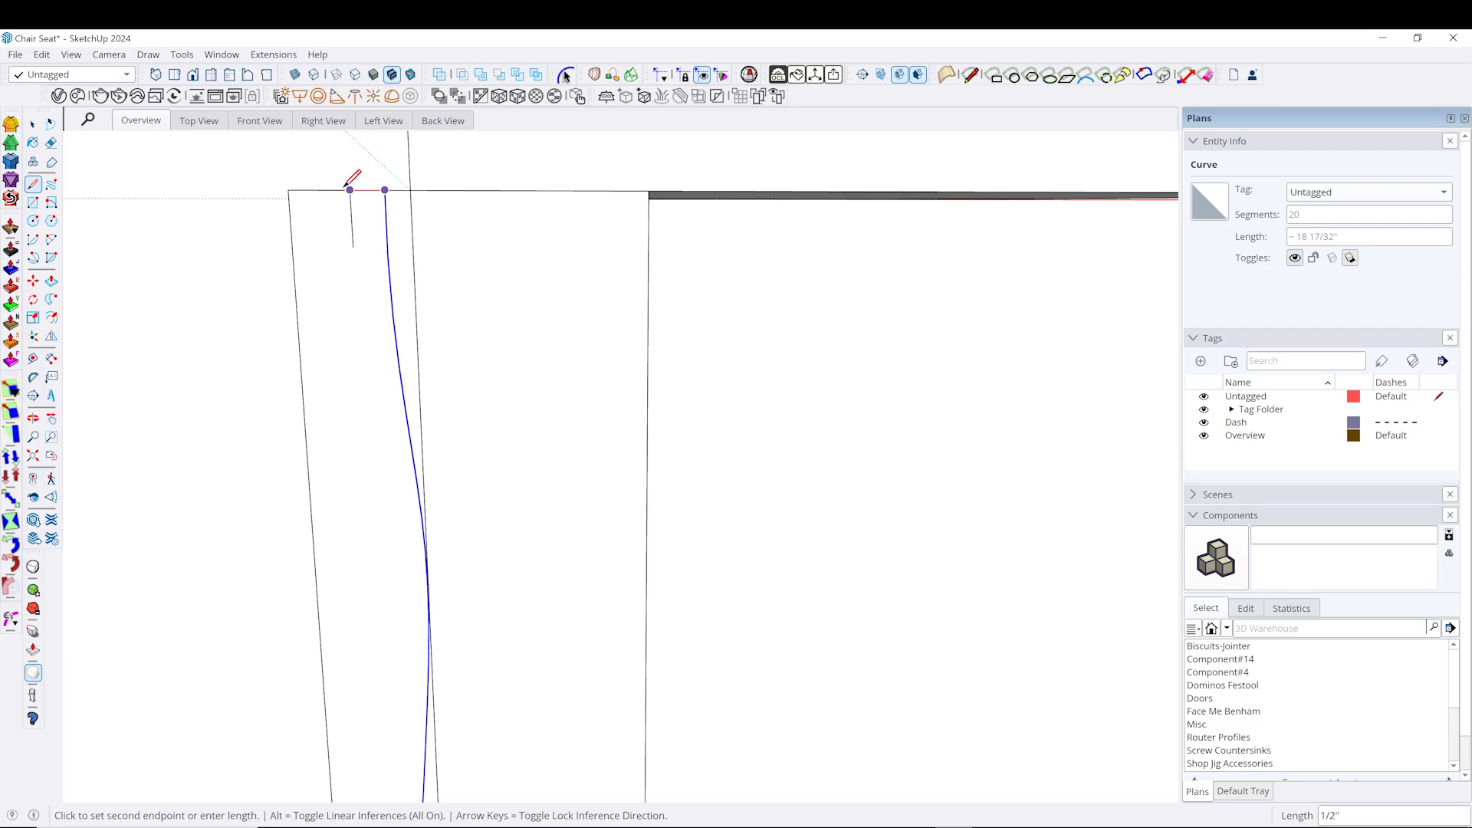
scroll(355, 197, down, 4)
scroll(395, 728, up, 4)
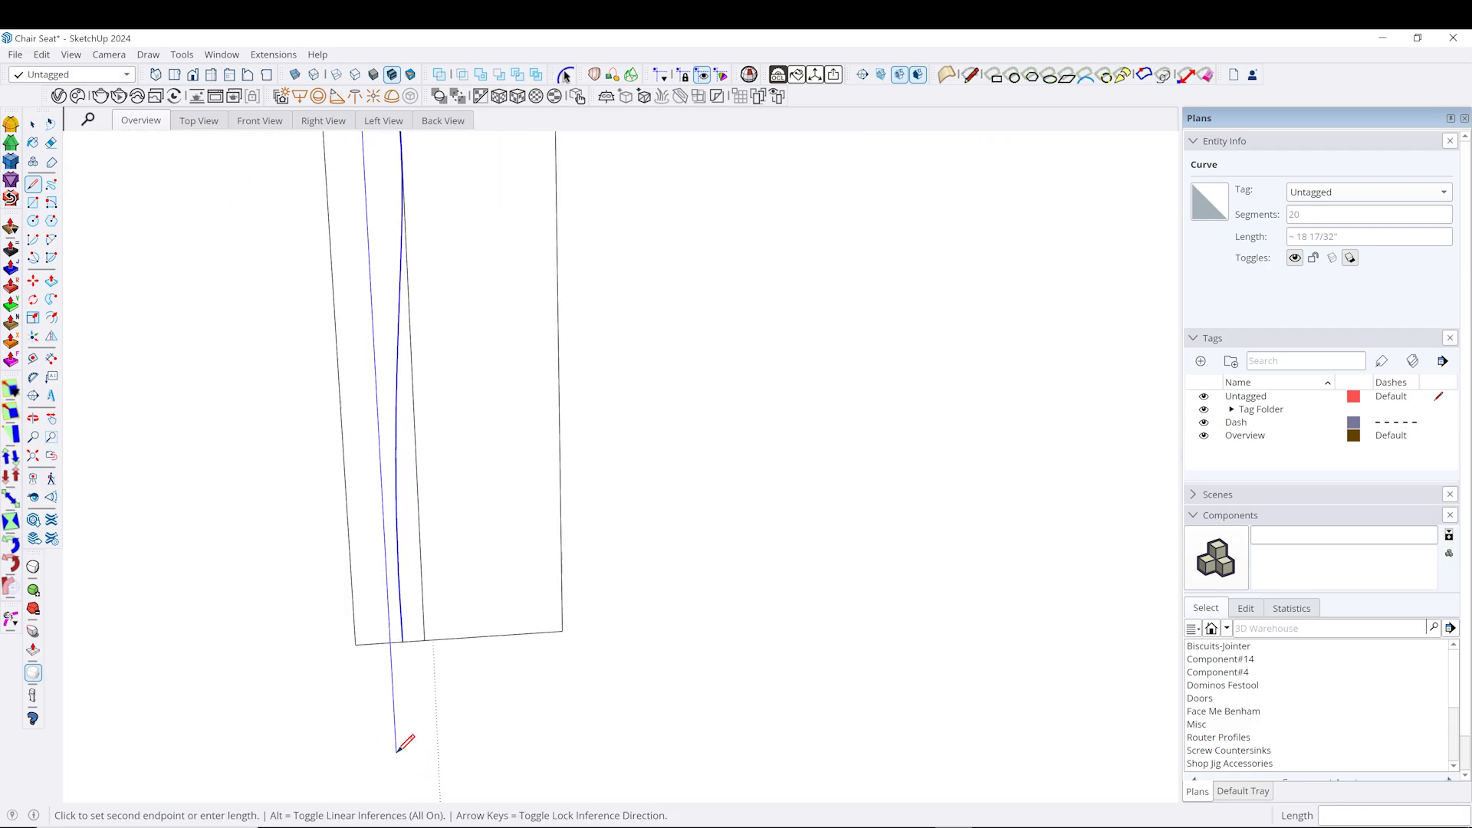
scroll(376, 657, up, 1)
click(383, 597)
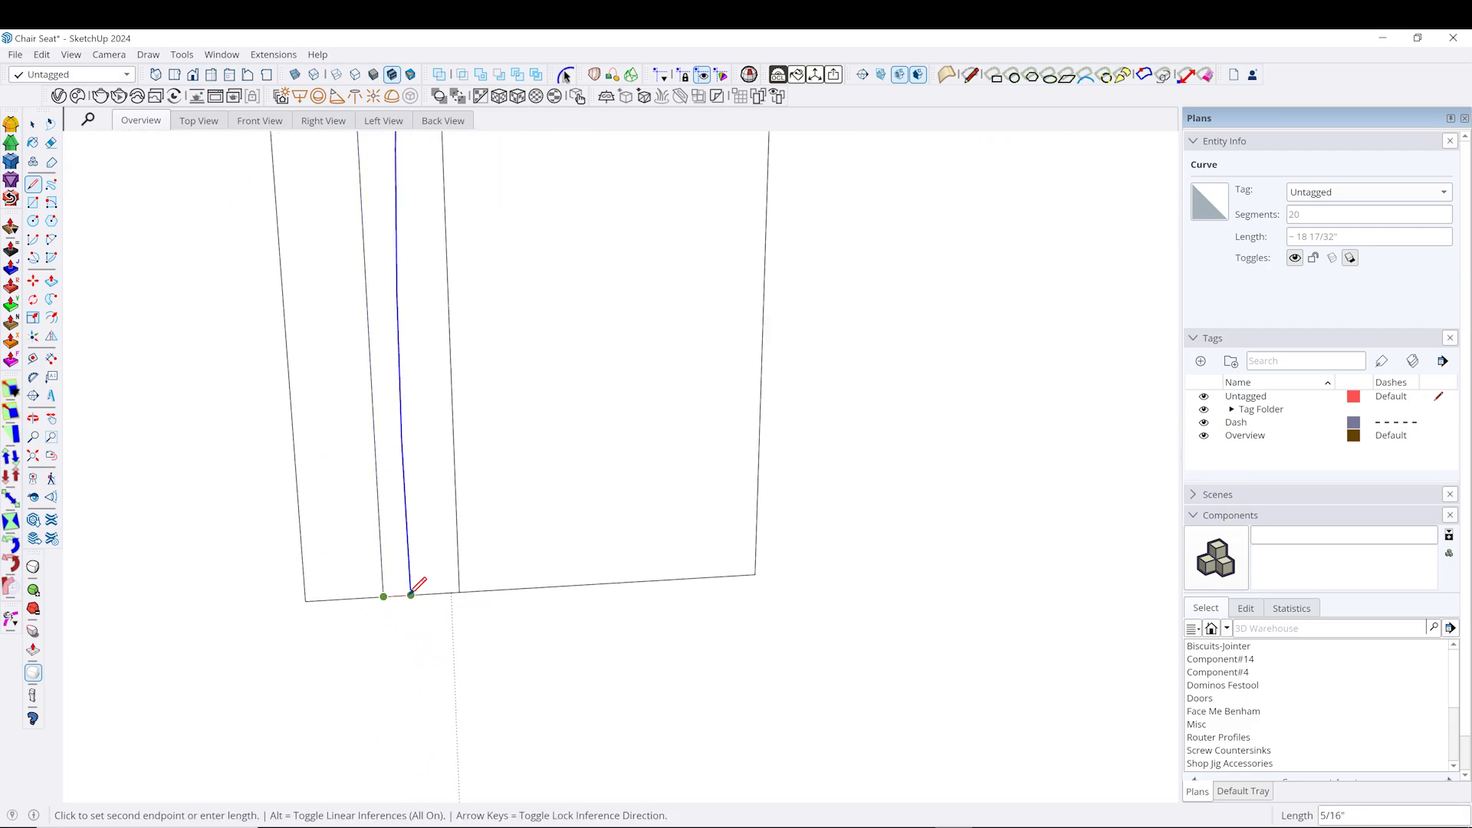
key(space)
Delete the grouped leg blank, leaving only the half profile's curve and closing lines.
click(496, 565)
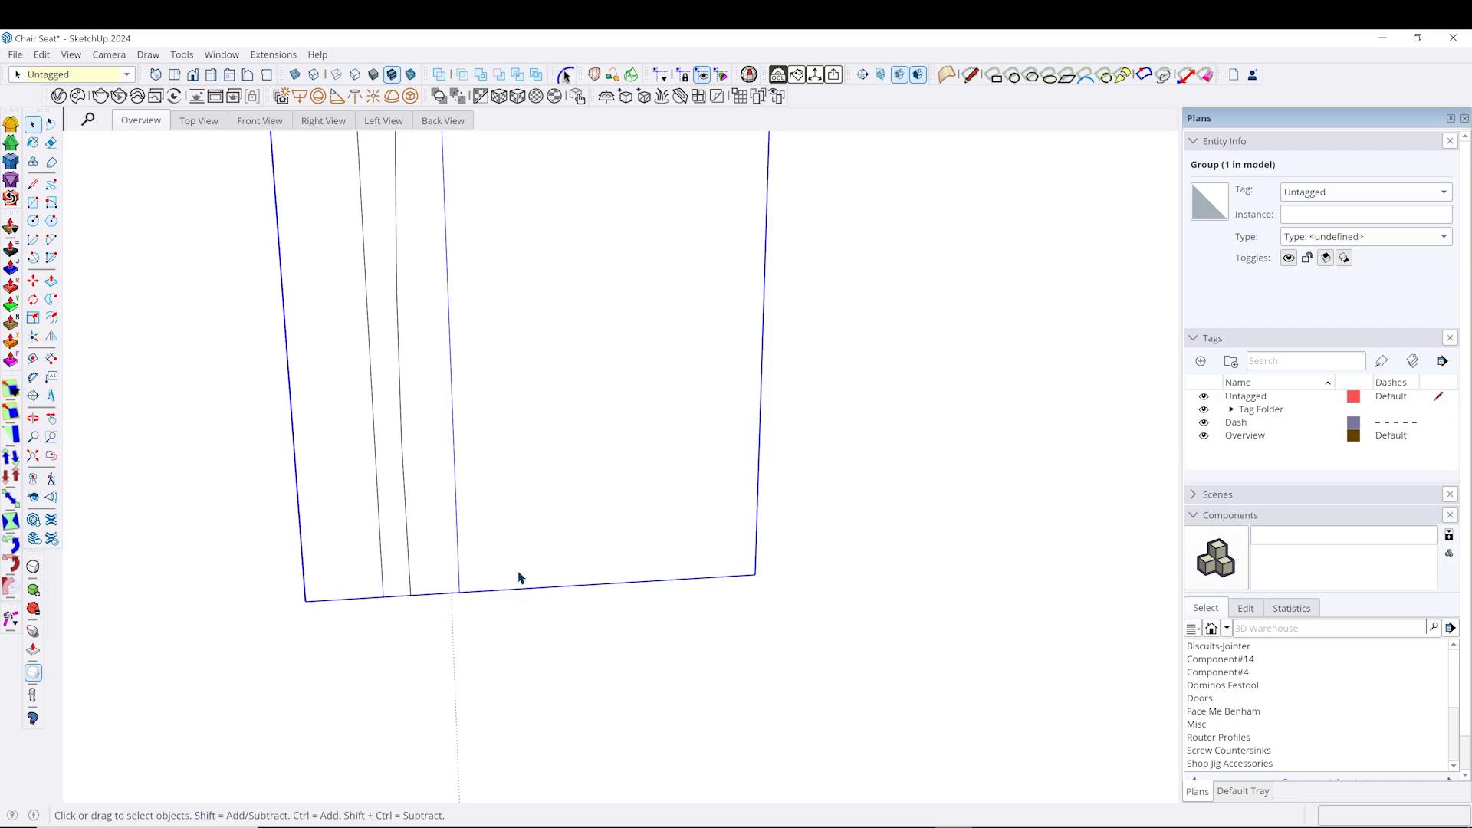
scroll(528, 587, down, 2)
click(588, 617)
Draw a circle of 1/2 inch radius centred on the top of the profile's centerline, reaching out to the curve's top end.
middle_drag(588, 618, 545, 670)
scroll(537, 657, down, 3)
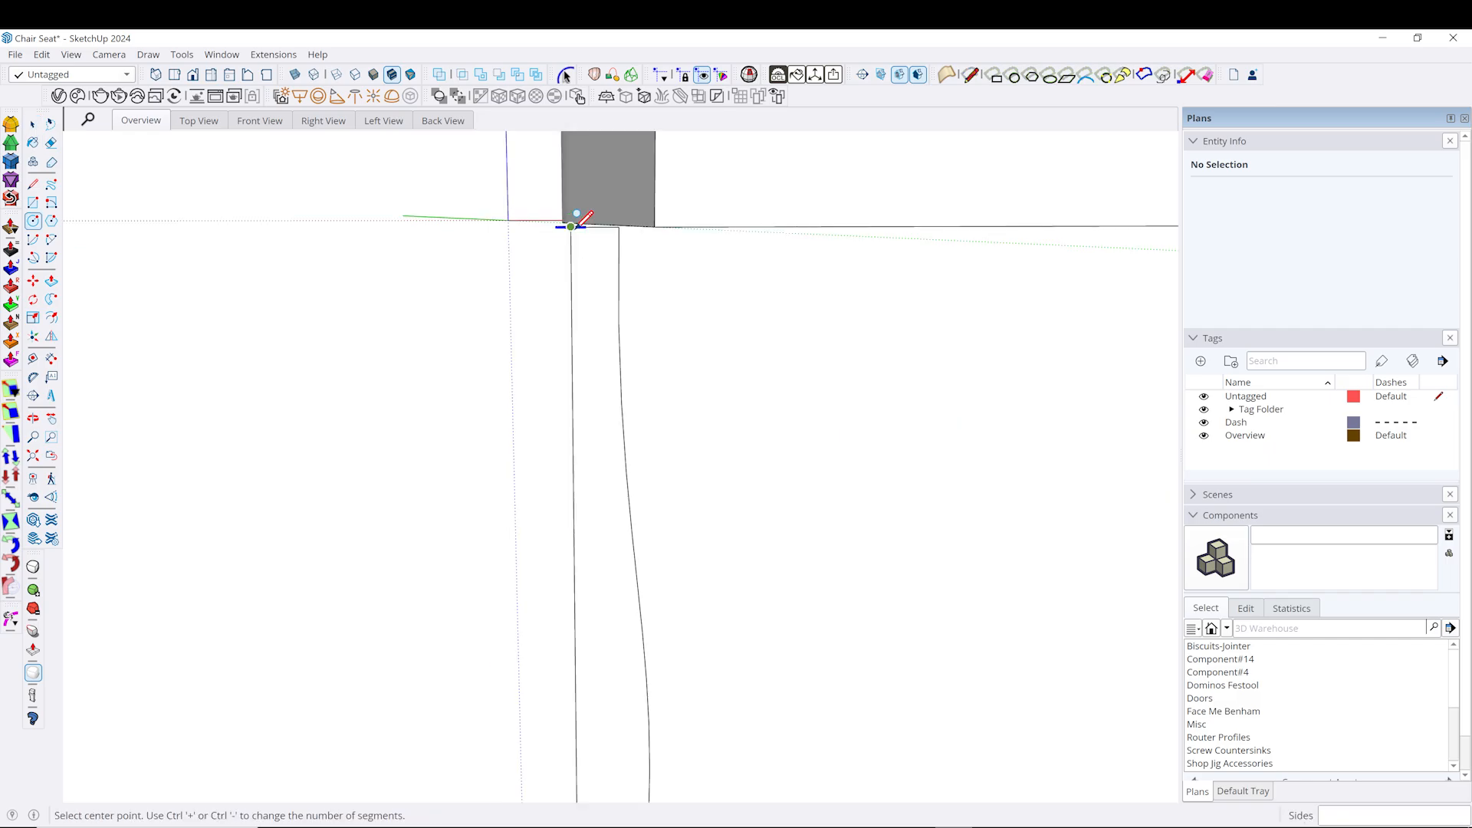
click(570, 227)
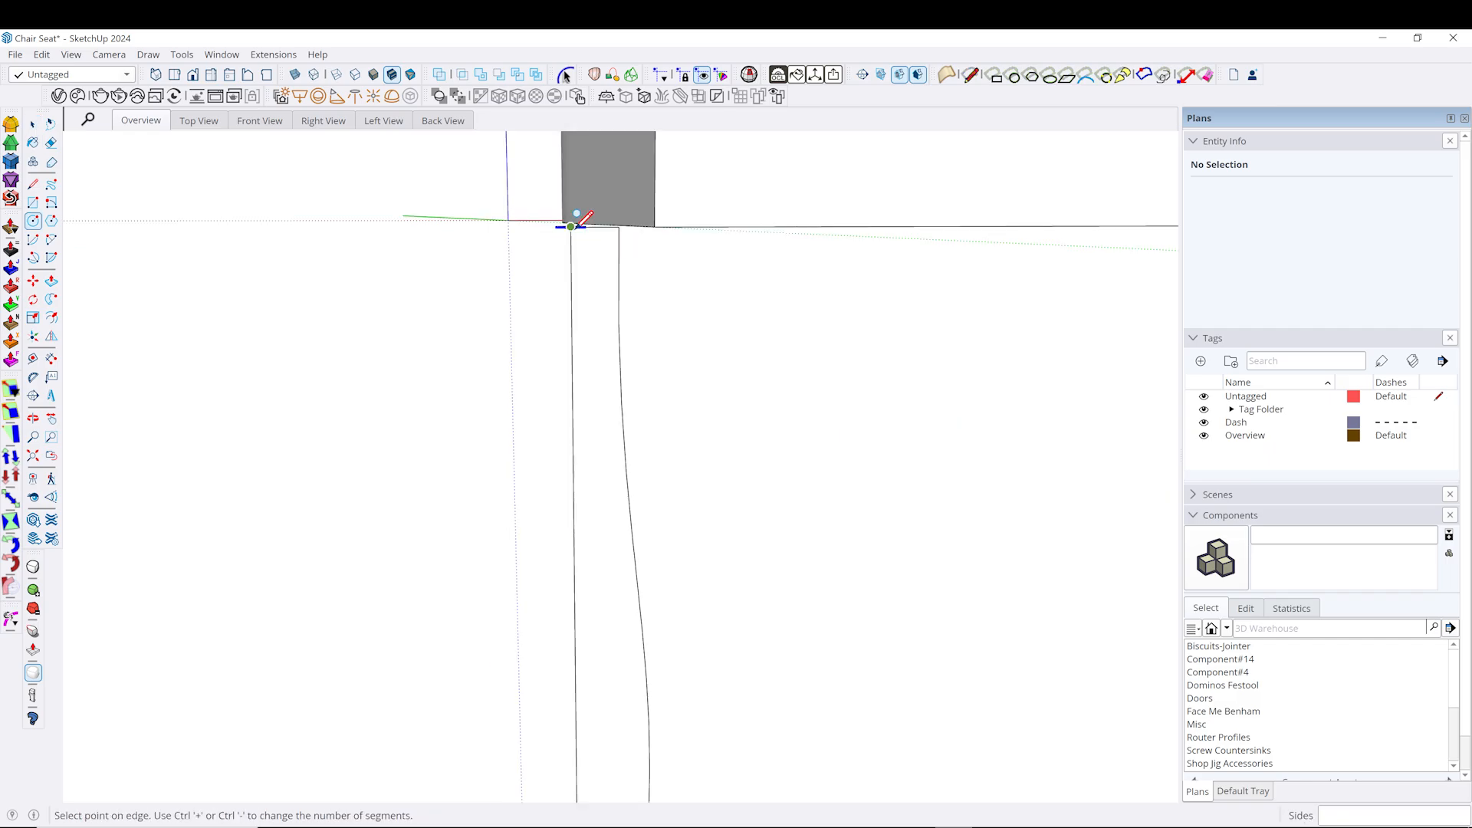
click(619, 225)
middle_drag(624, 286, 547, 299)
key(space)
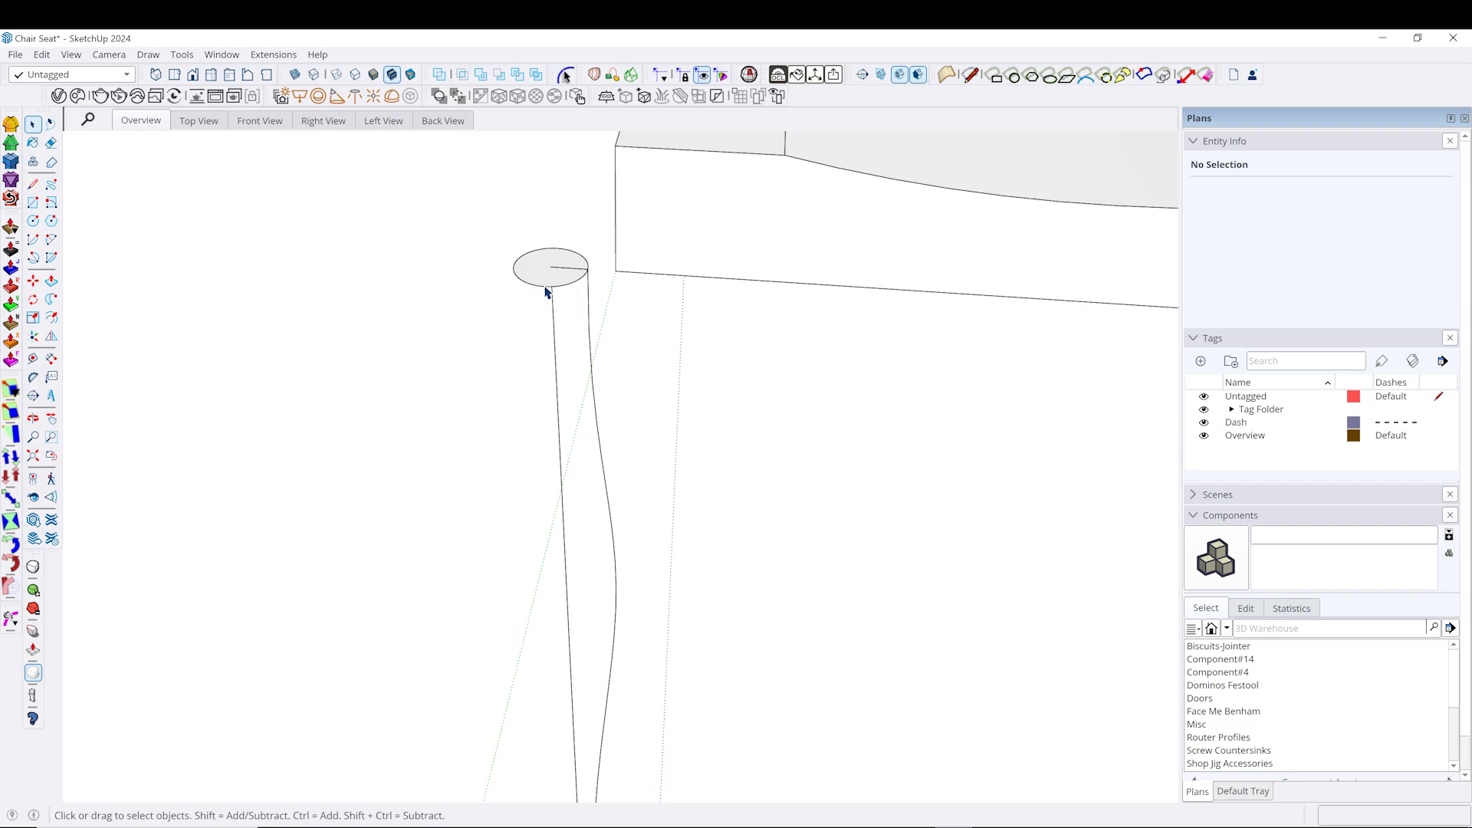
Revolve the half-profile face around the circle's edge with Follow Me to form the solid turned leg.
click(545, 290)
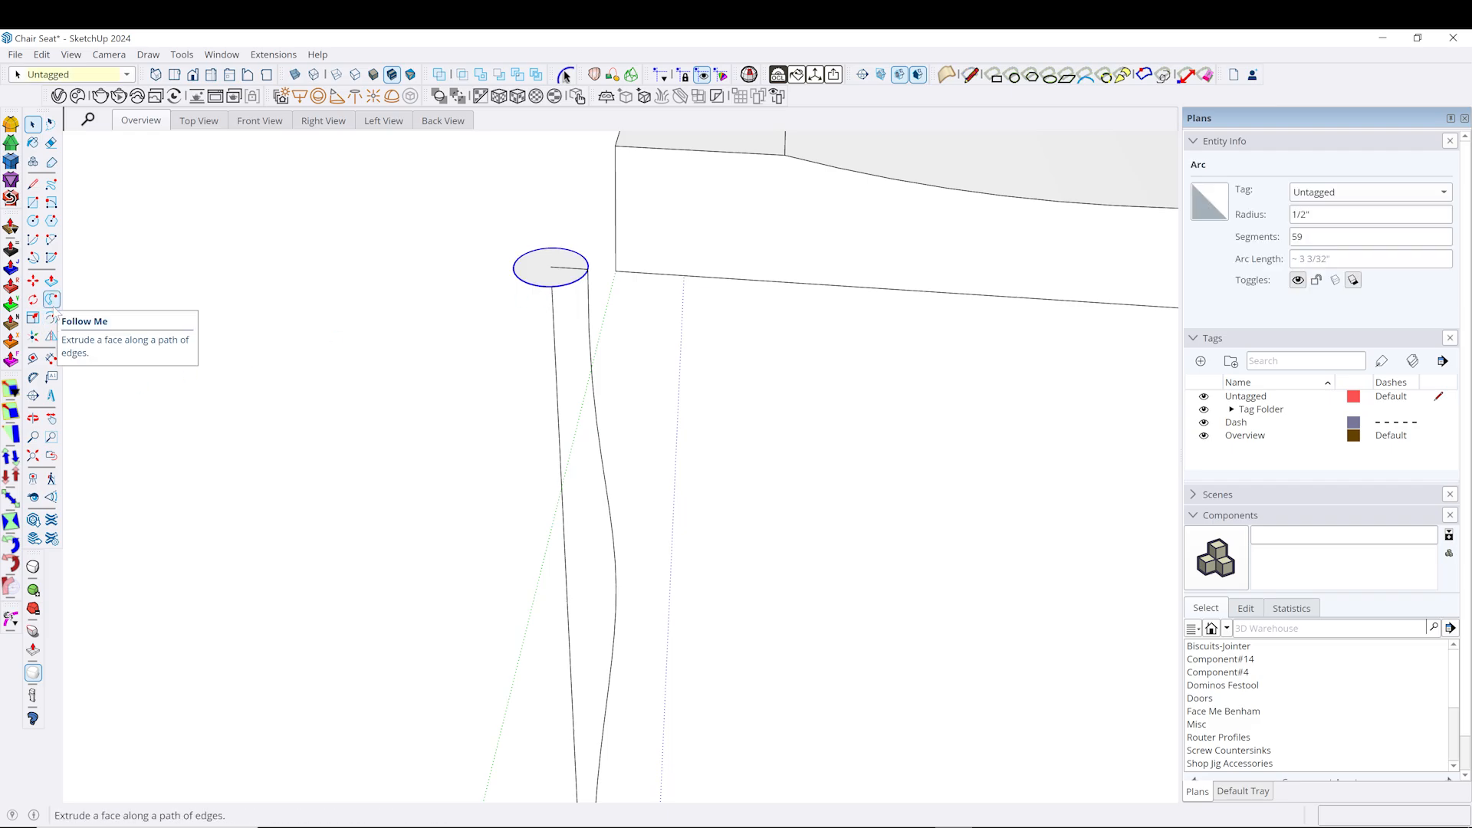
click(52, 299)
click(598, 491)
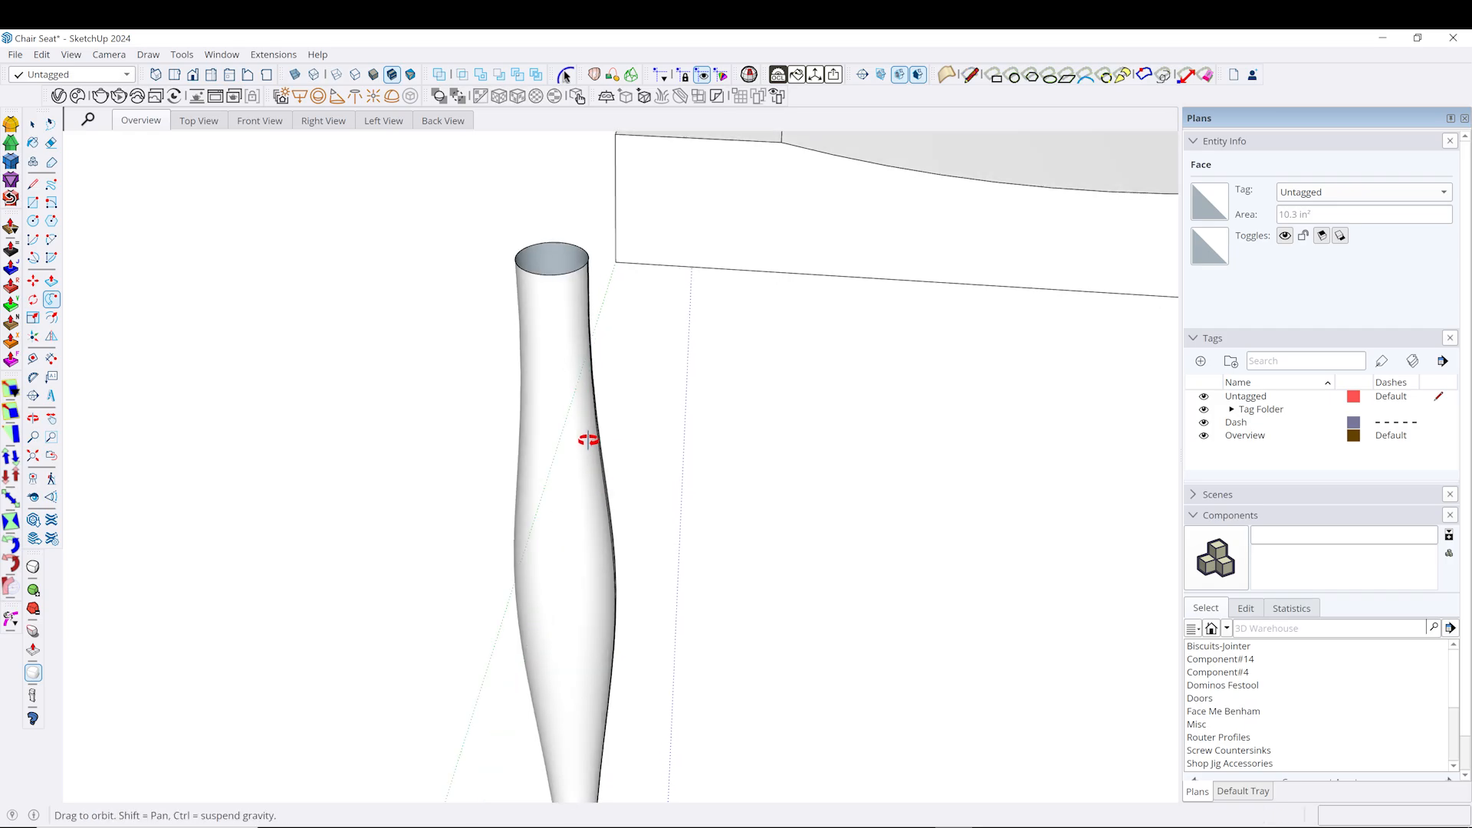
mouse_move(585, 437)
middle_down()
mouse_move(513, 296)
mouse_move(525, 279)
mouse_move(615, 311)
mouse_move(601, 275)
middle_up()
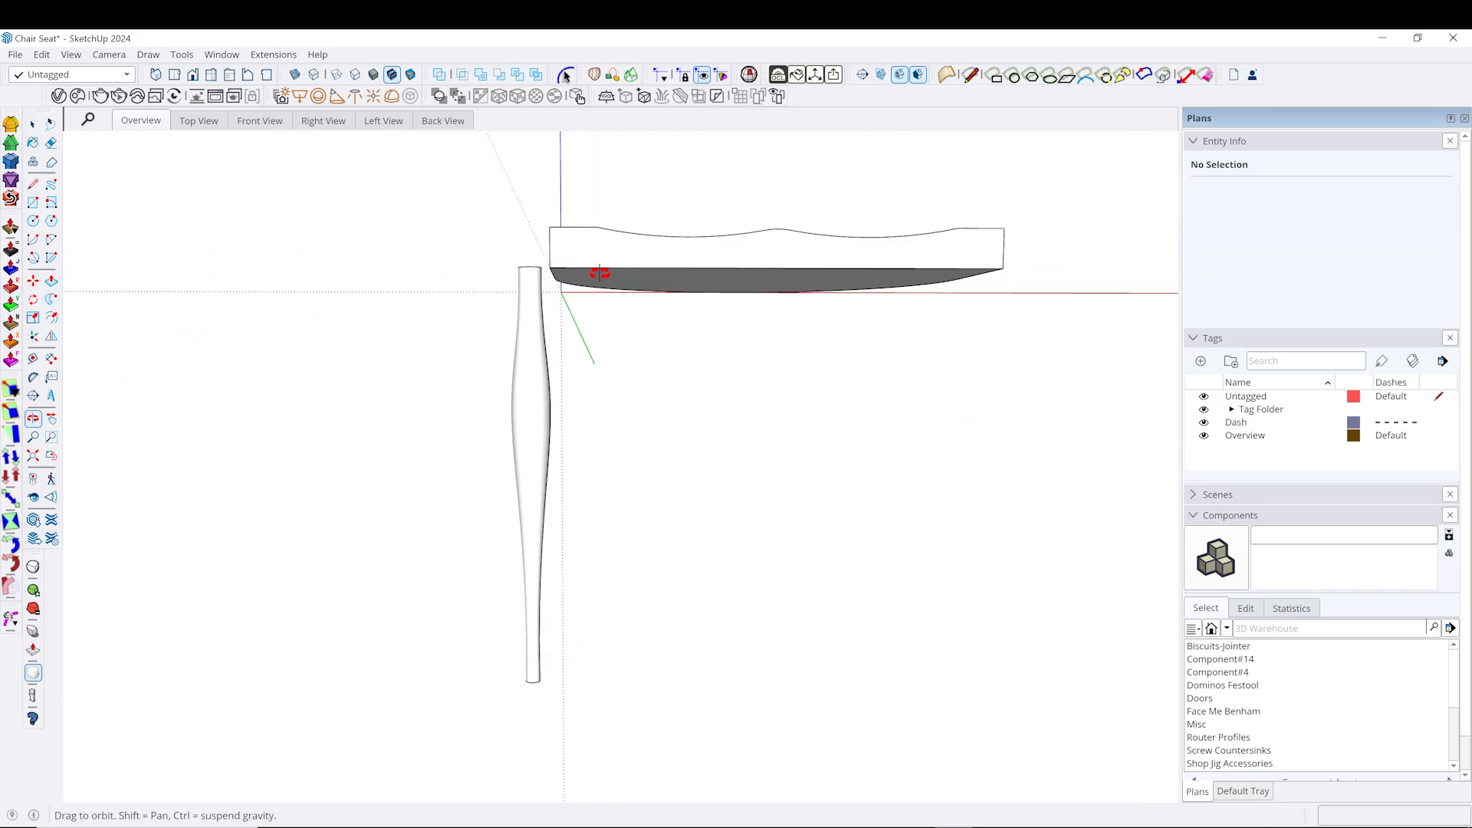
Try to erase the seam edges running down the side of the turned leg.
scroll(564, 489, up, 2)
middle_drag(568, 489, 554, 549)
scroll(529, 529, up, 3)
click(554, 549)
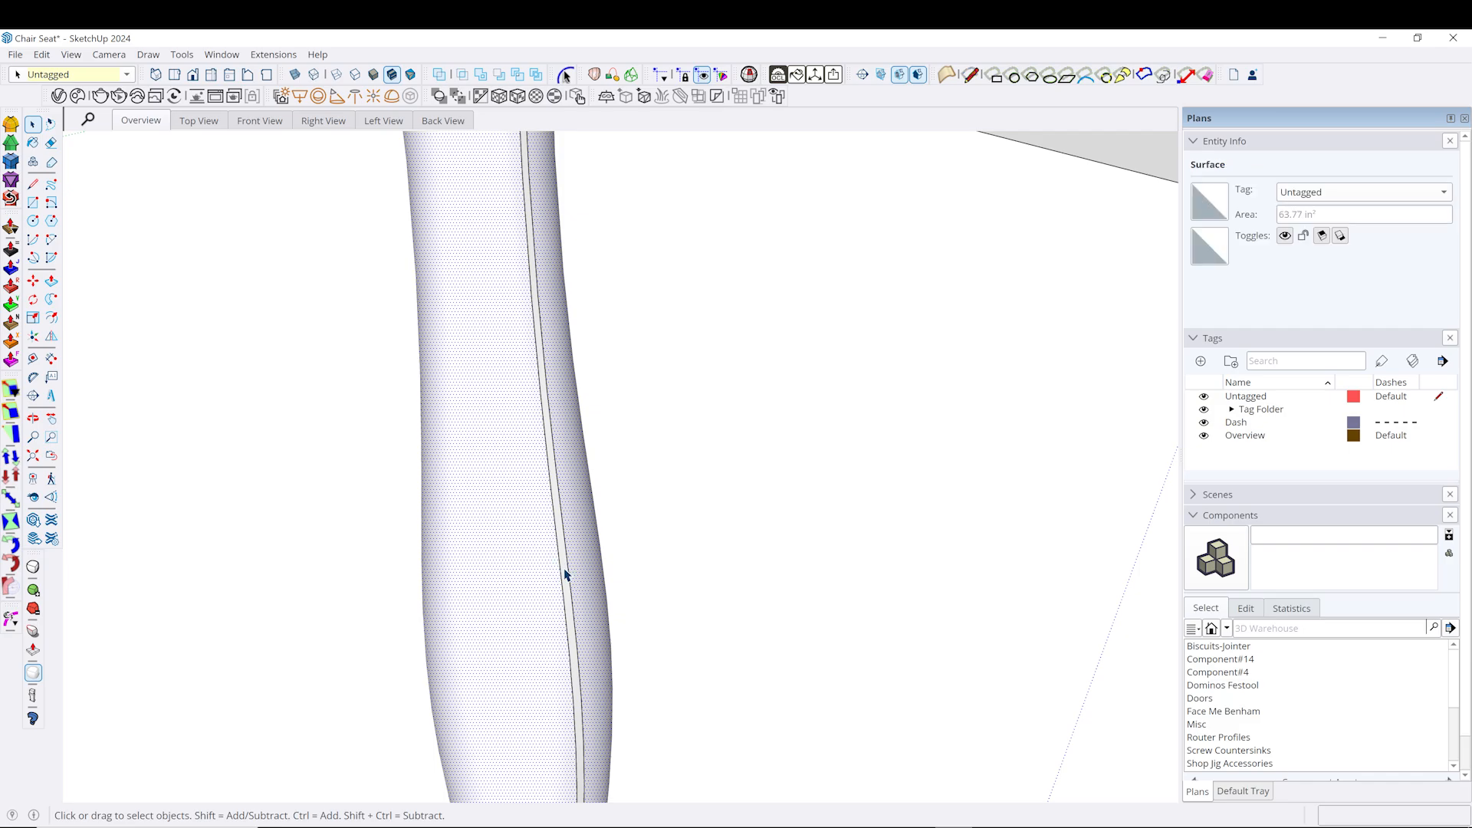
key(e)
click(580, 556)
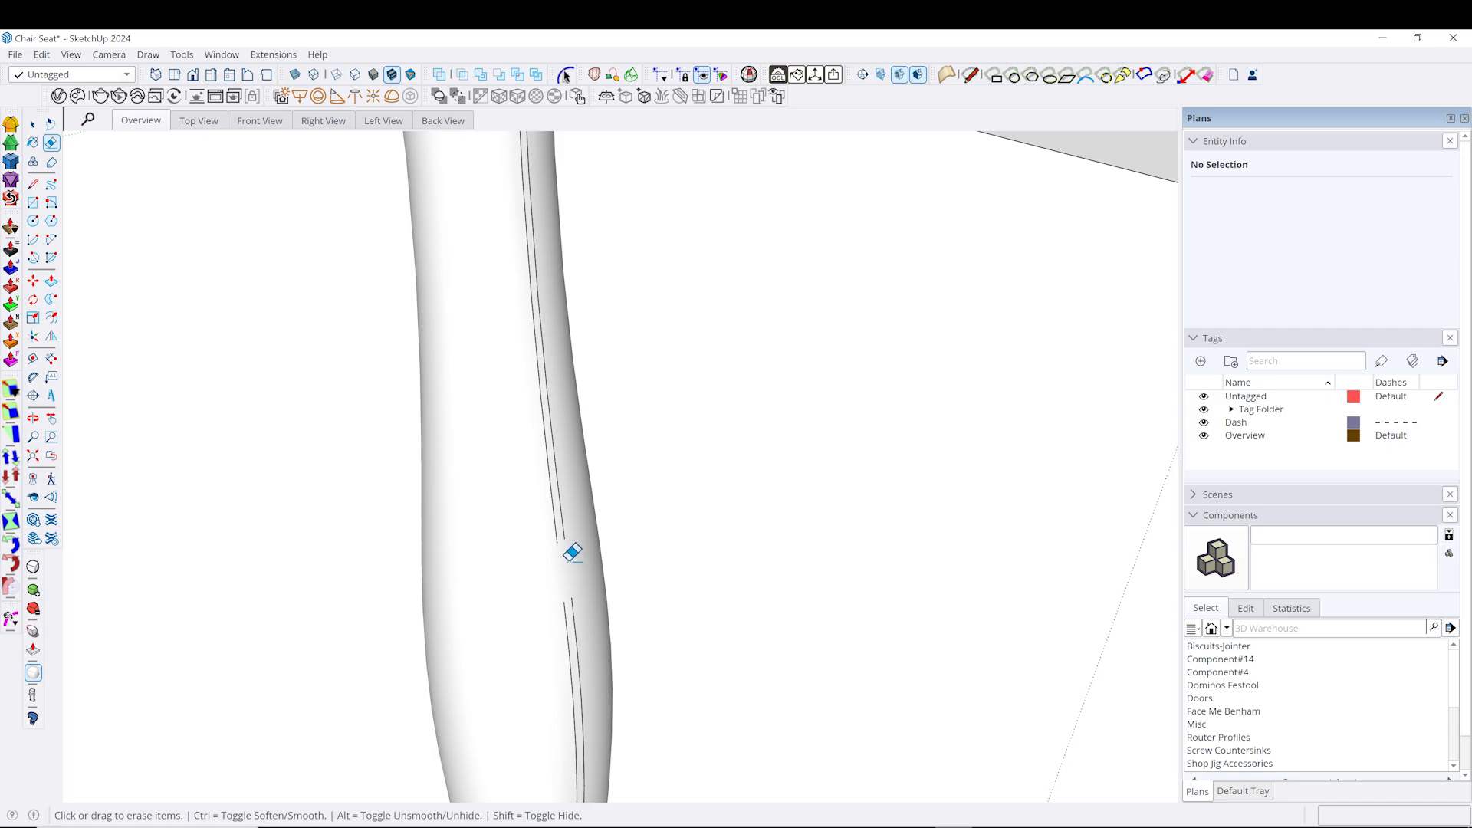
key(space)
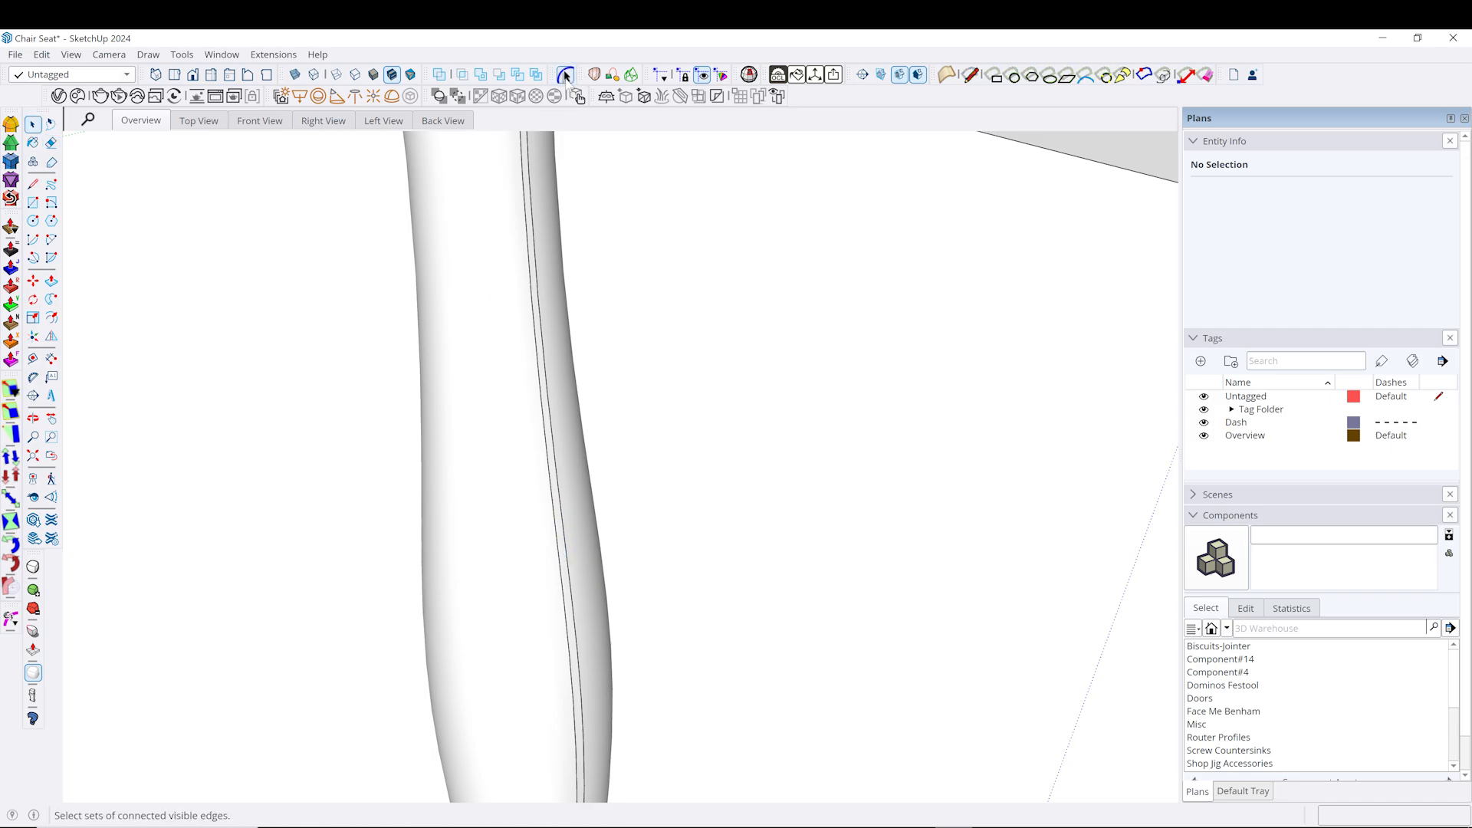
click(565, 75)
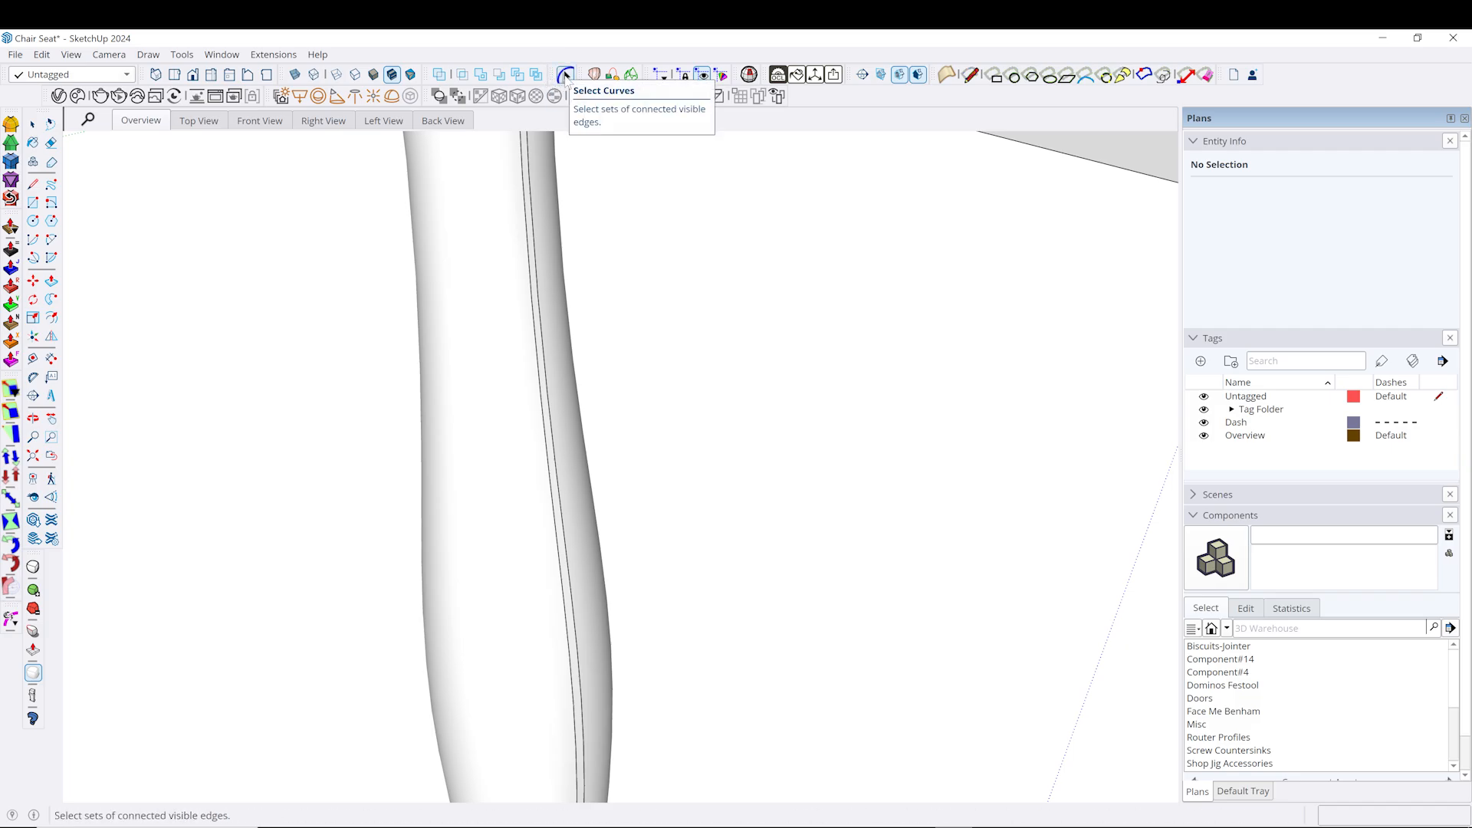
click(565, 75)
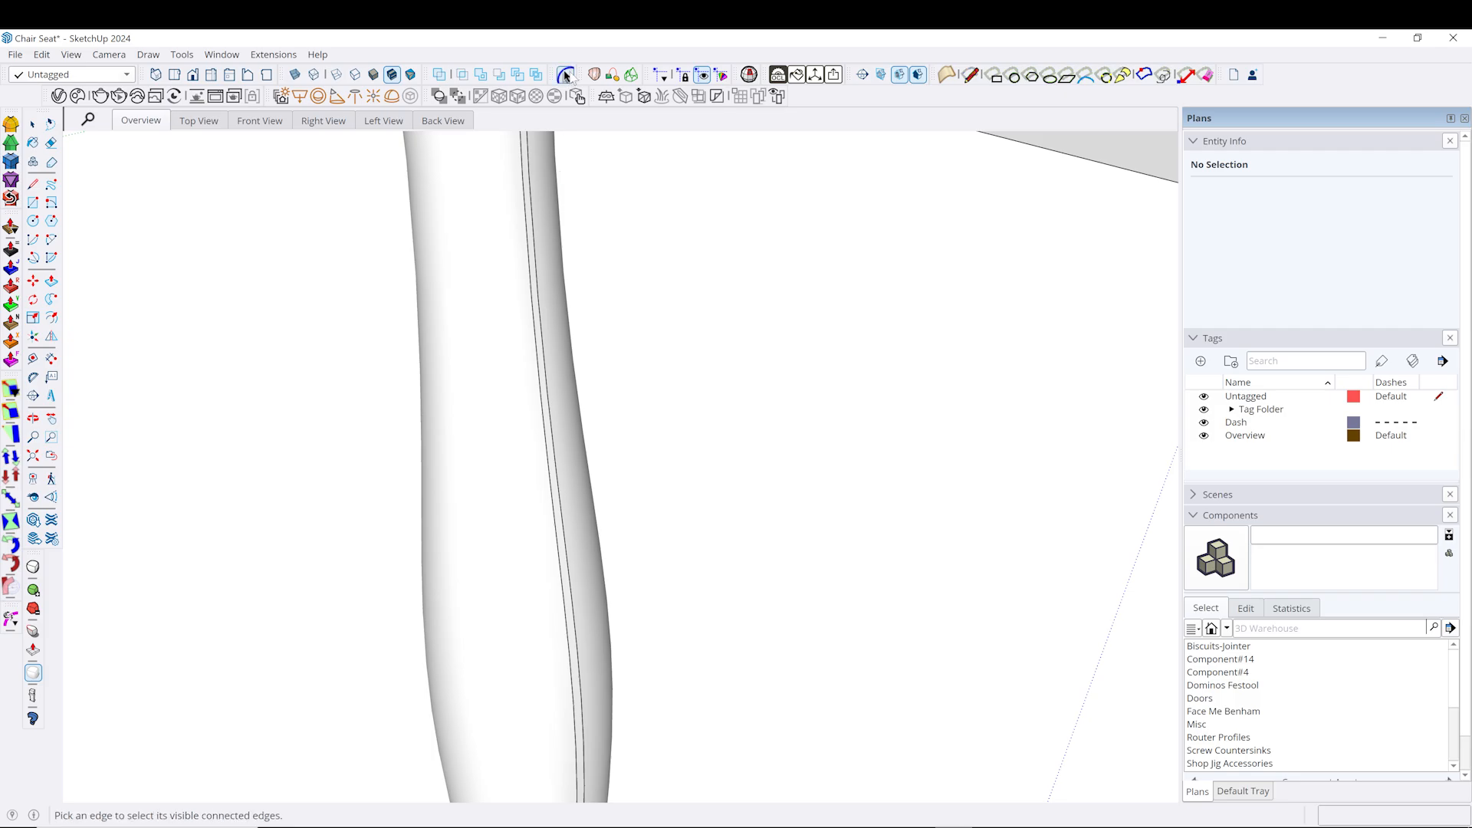
click(540, 402)
middle_drag(545, 411, 555, 277)
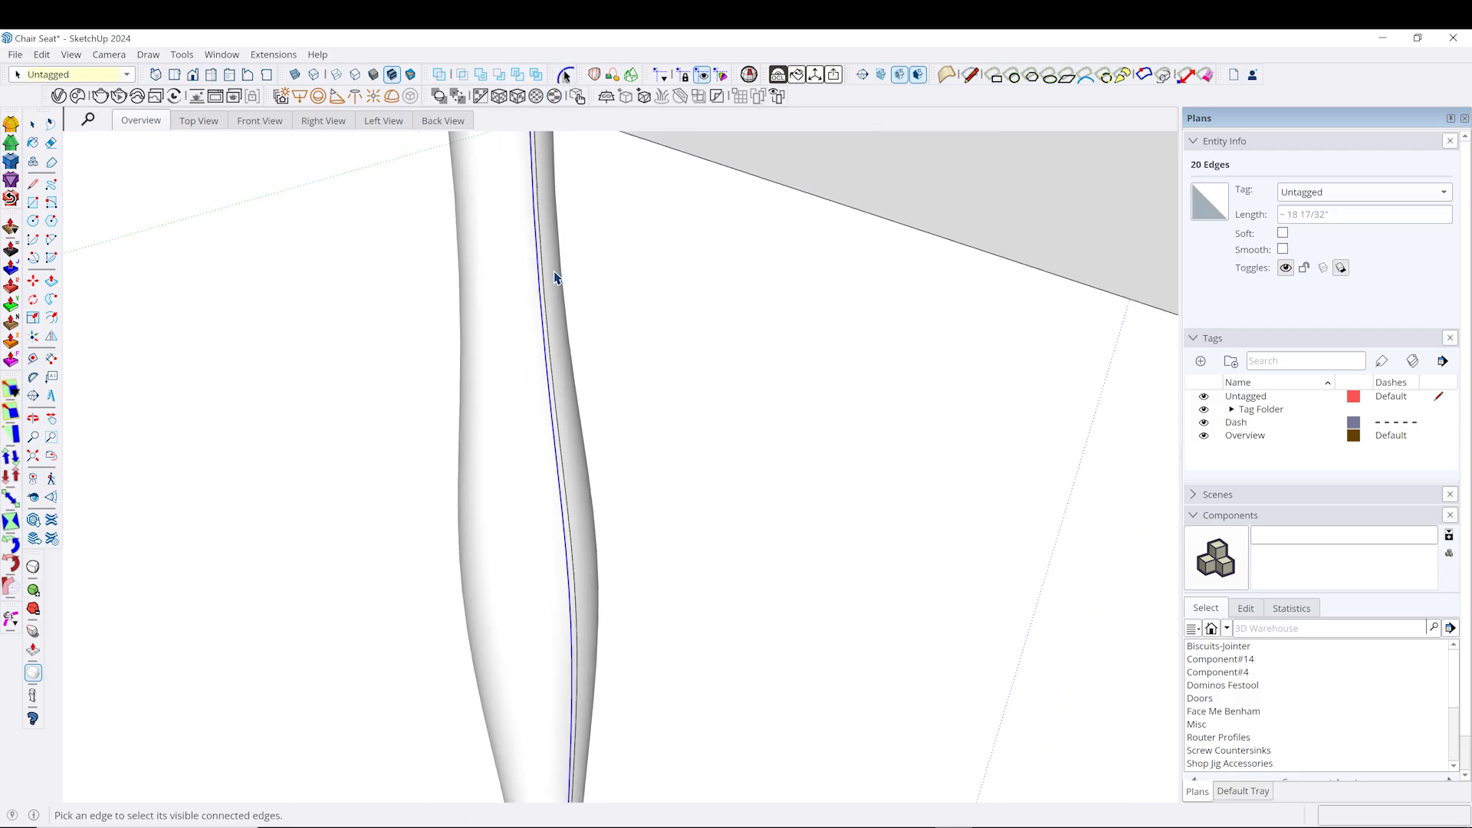
key(space)
click(641, 401)
scroll(600, 494, up, 2)
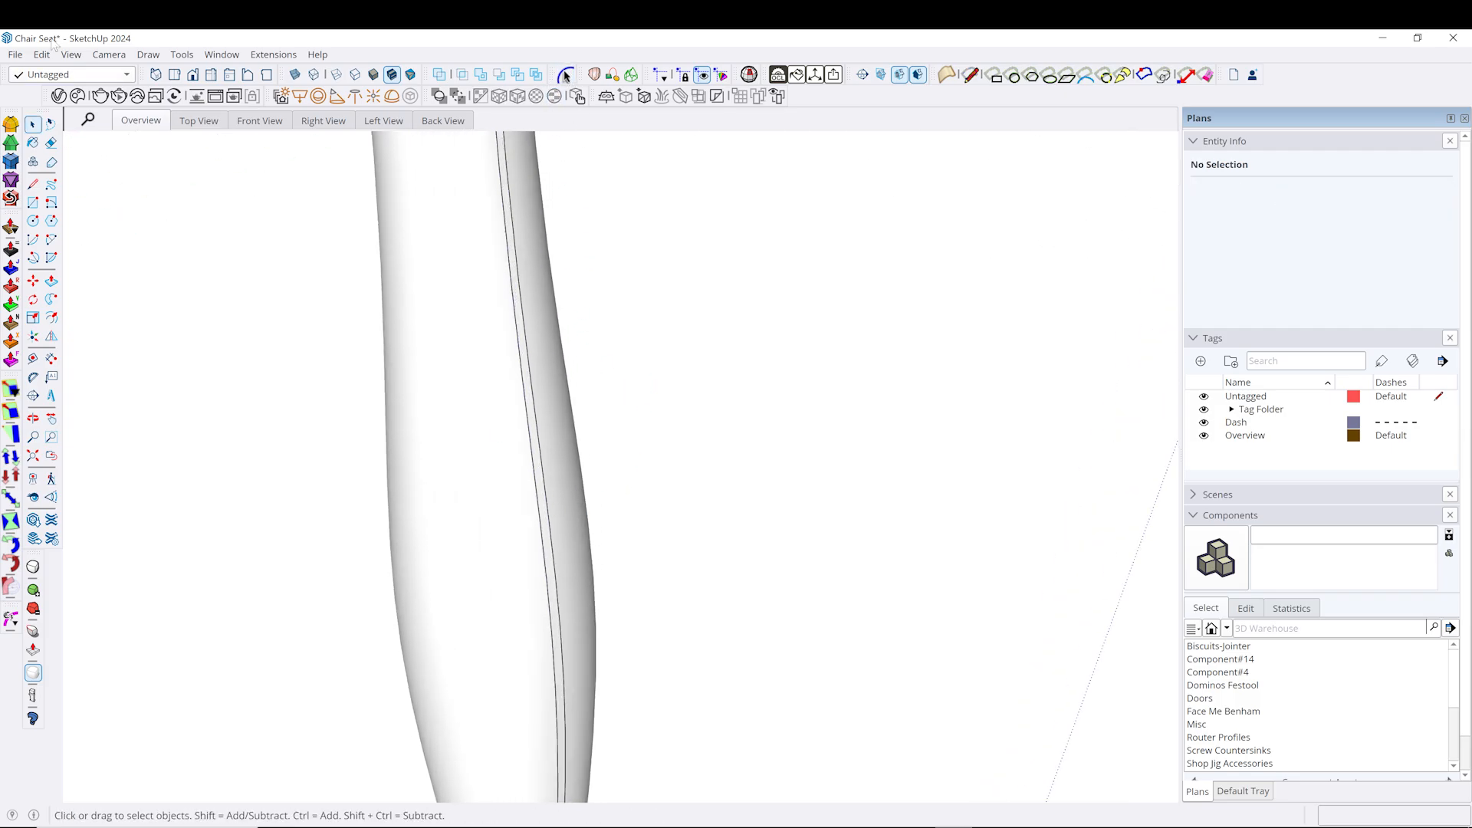
click(536, 420)
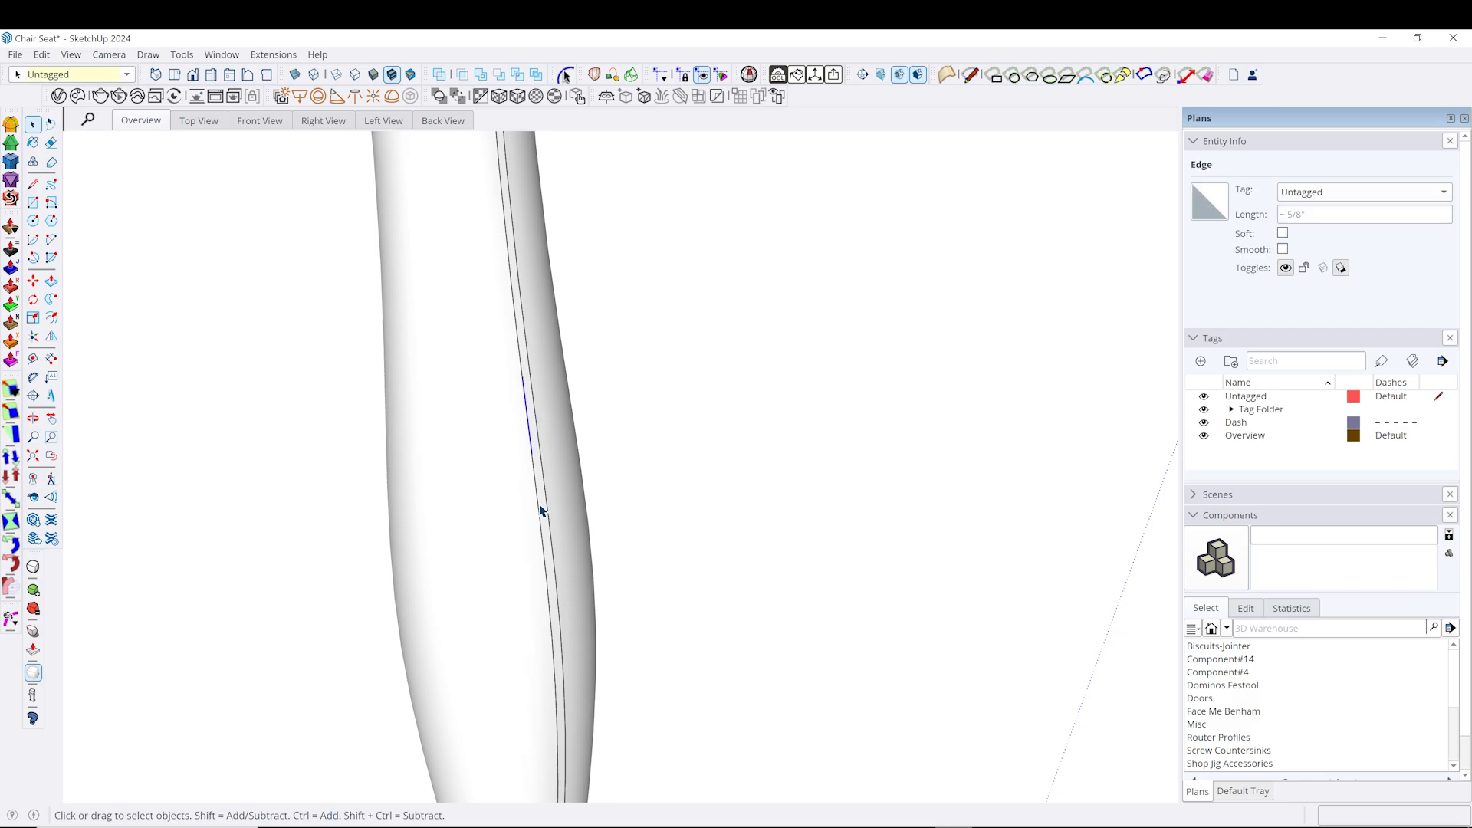
click(546, 511)
Select all connected edges of the leg's outer-left seam with Select Curves and weld them into one curve.
click(565, 75)
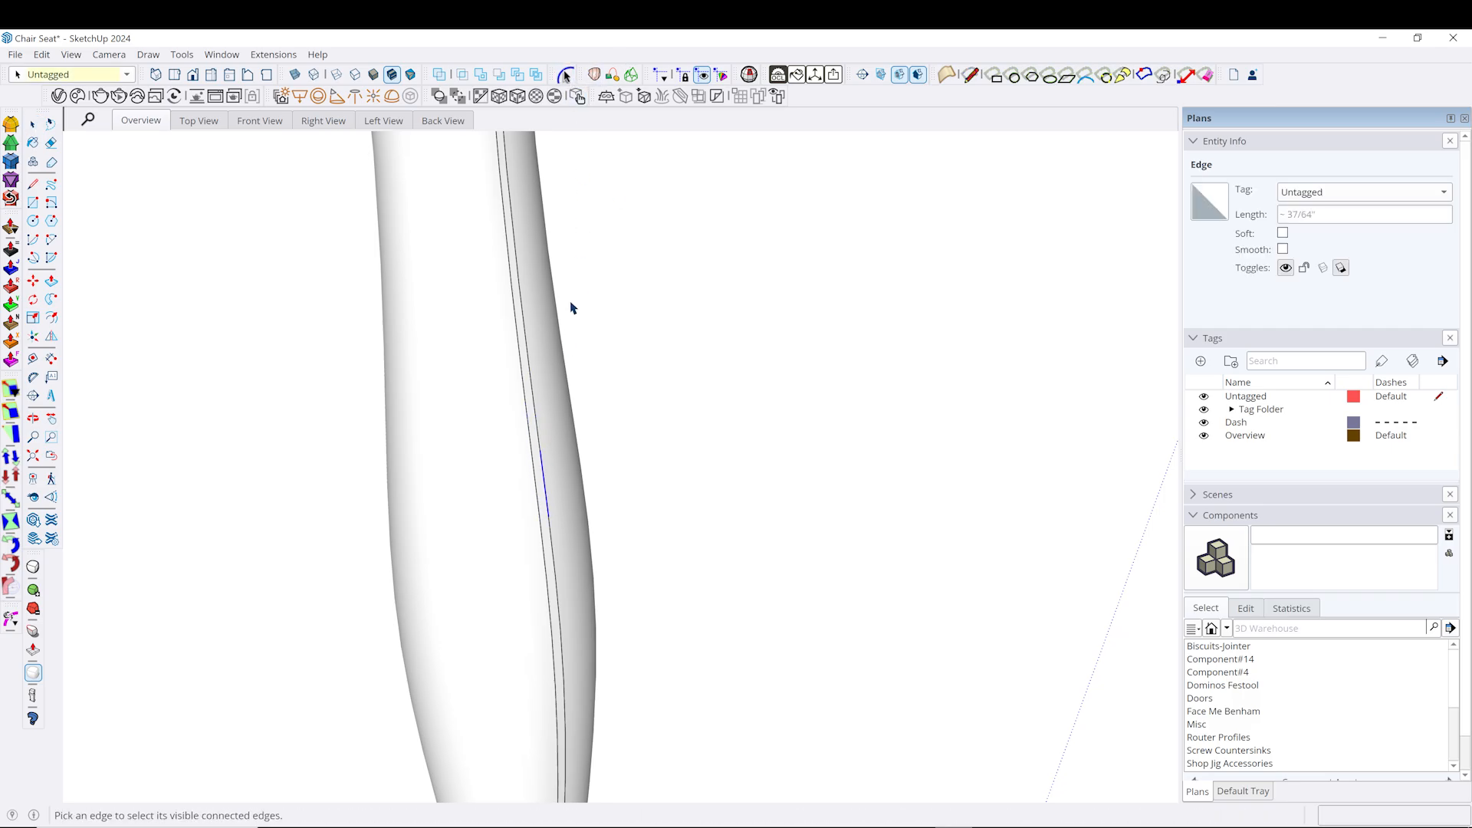
click(534, 467)
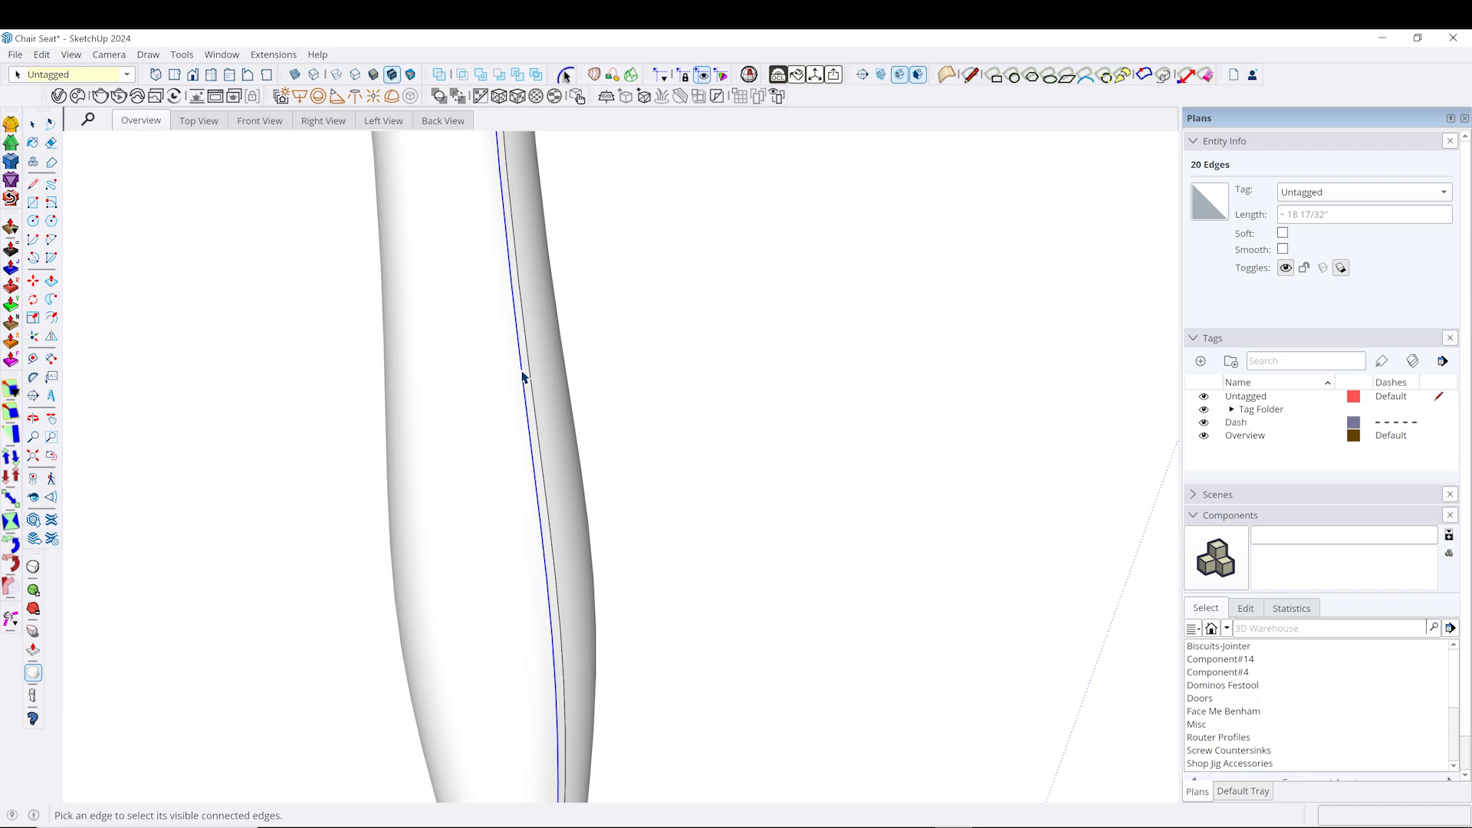
click(373, 350)
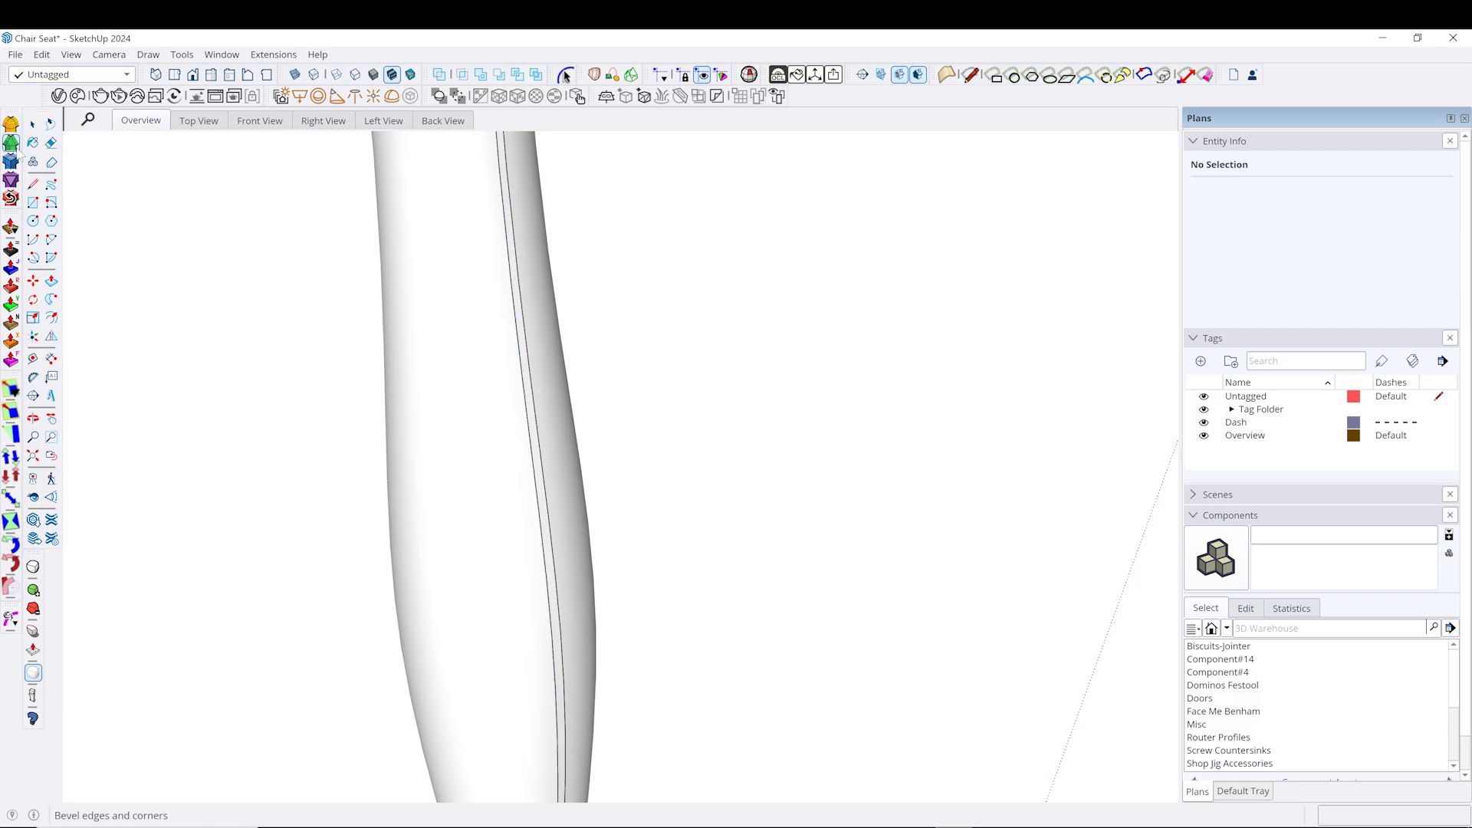
click(33, 124)
click(531, 454)
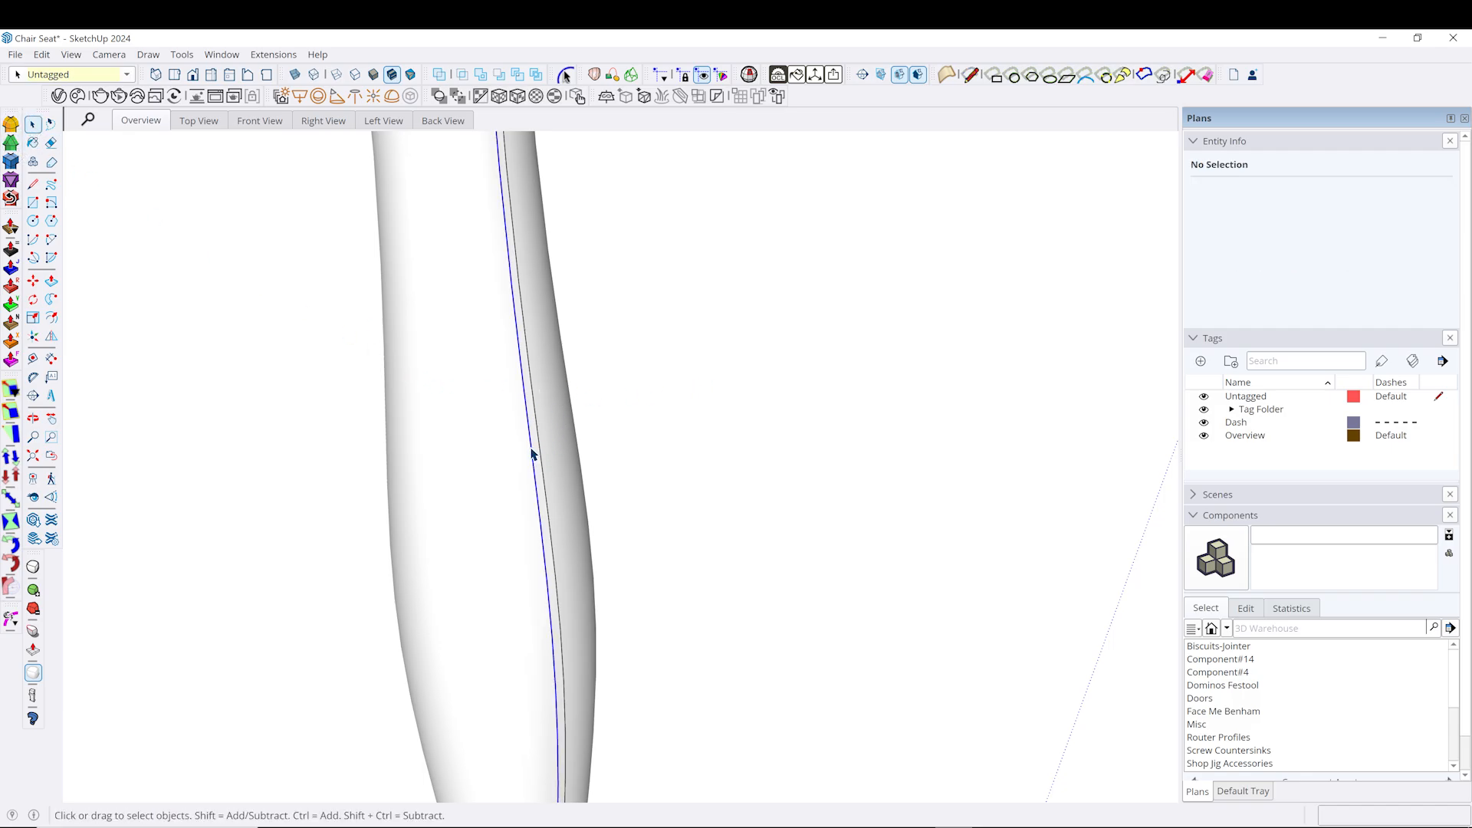
Soften the welded seam curve on the leg with the Eraser's soften/smooth mode.
key(e)
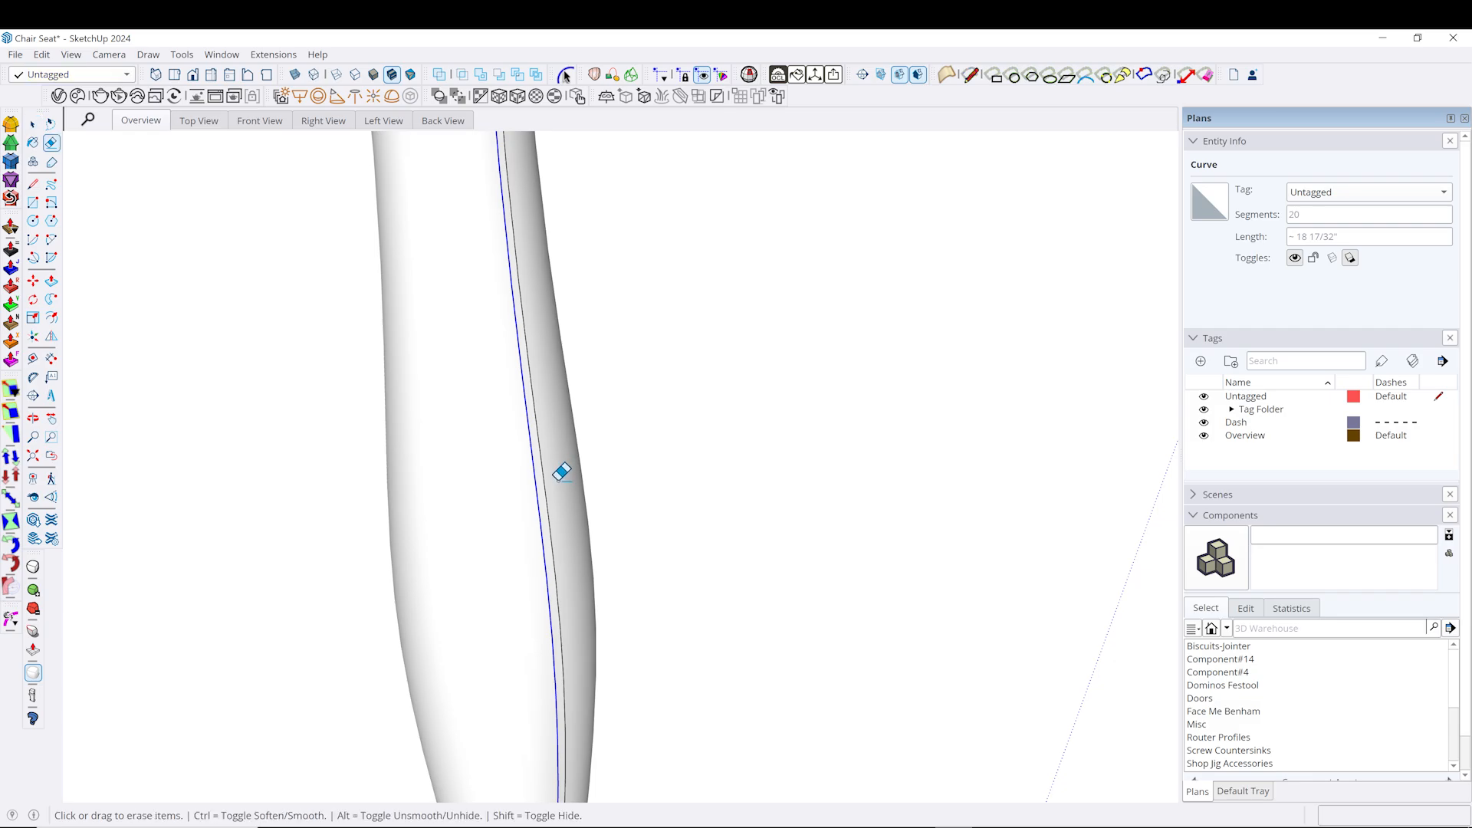
key(ctrl)
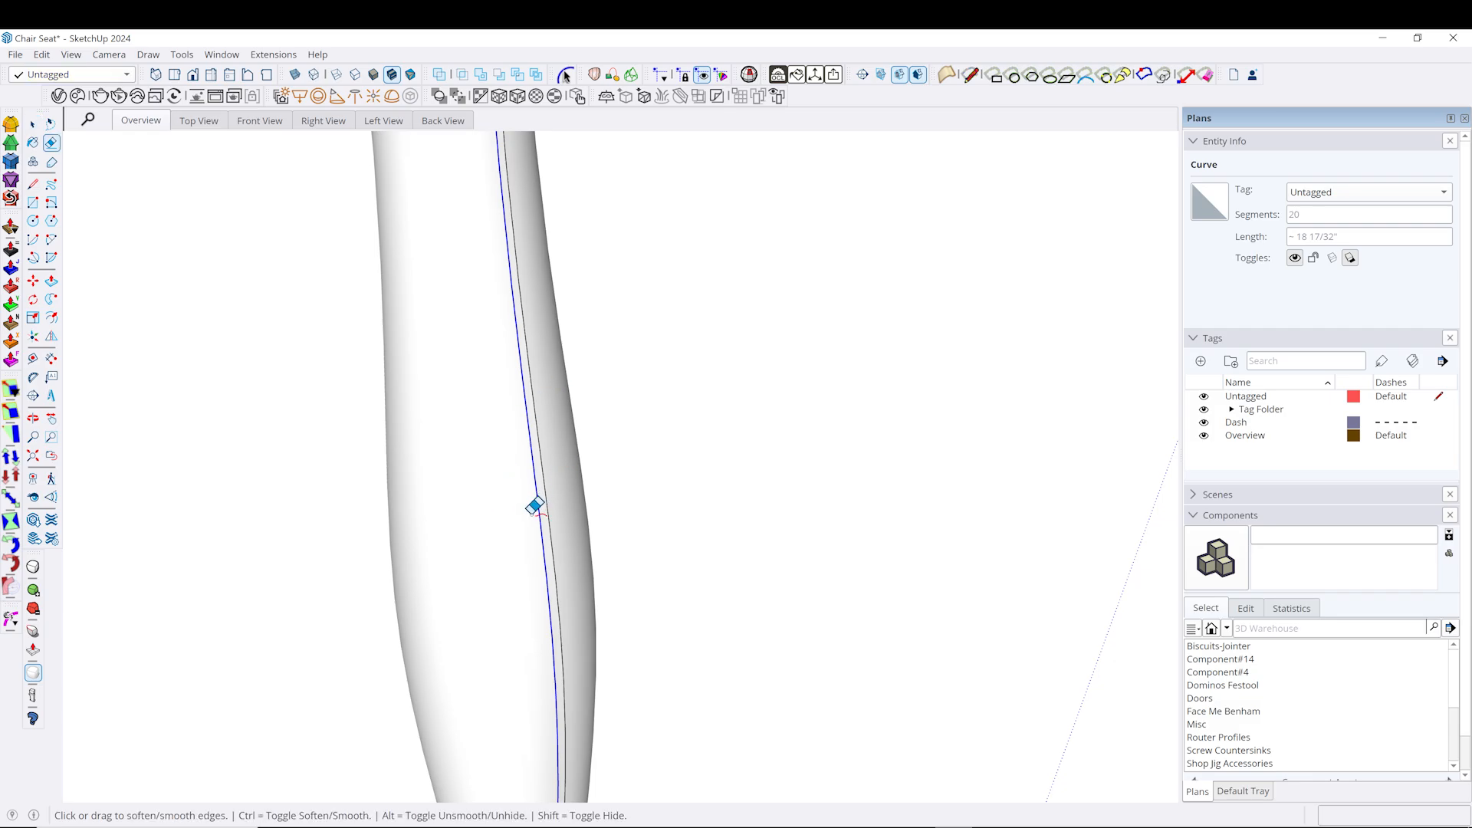
ctrl+click(540, 510)
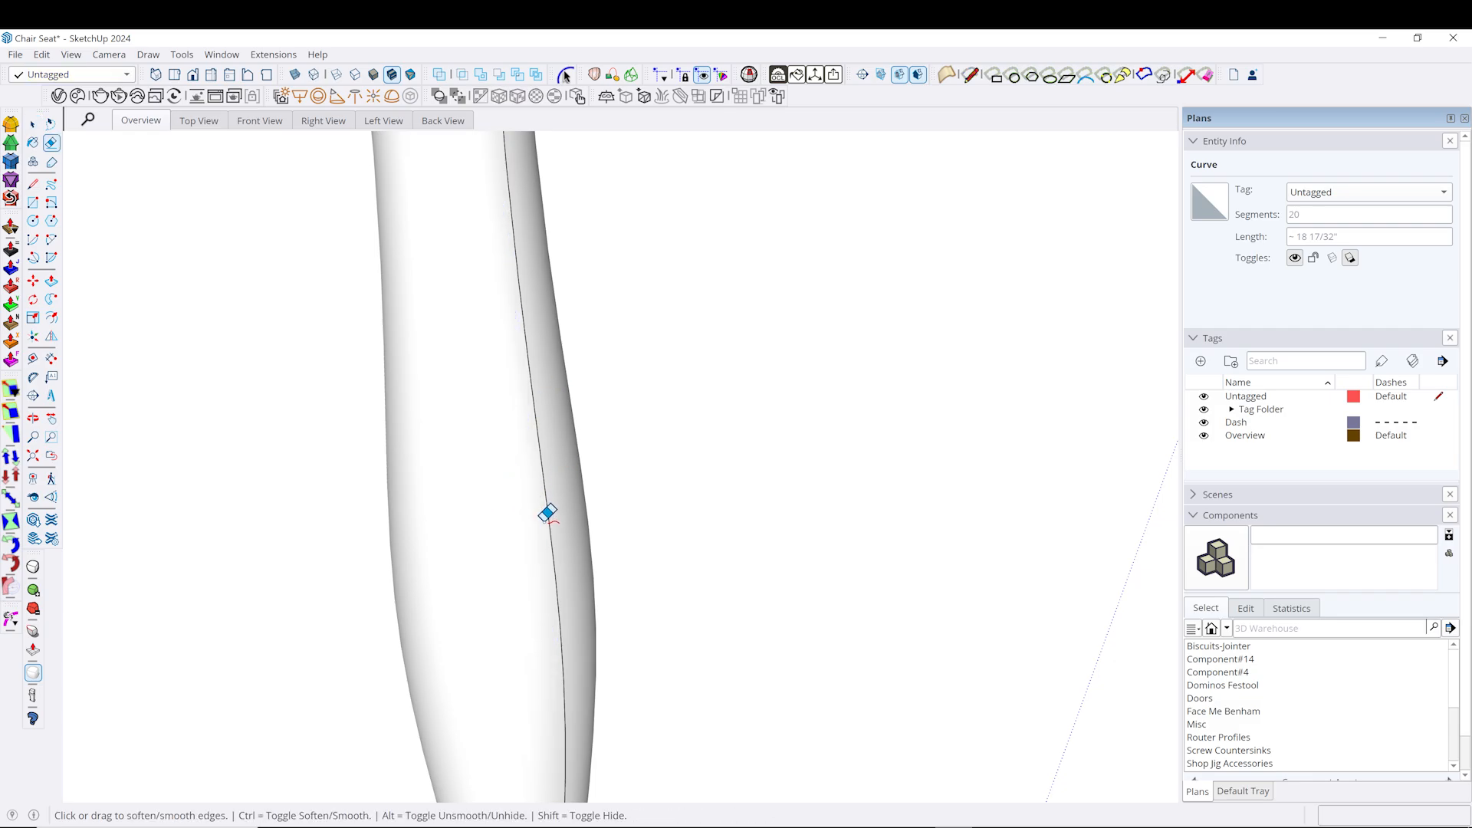
click(543, 473)
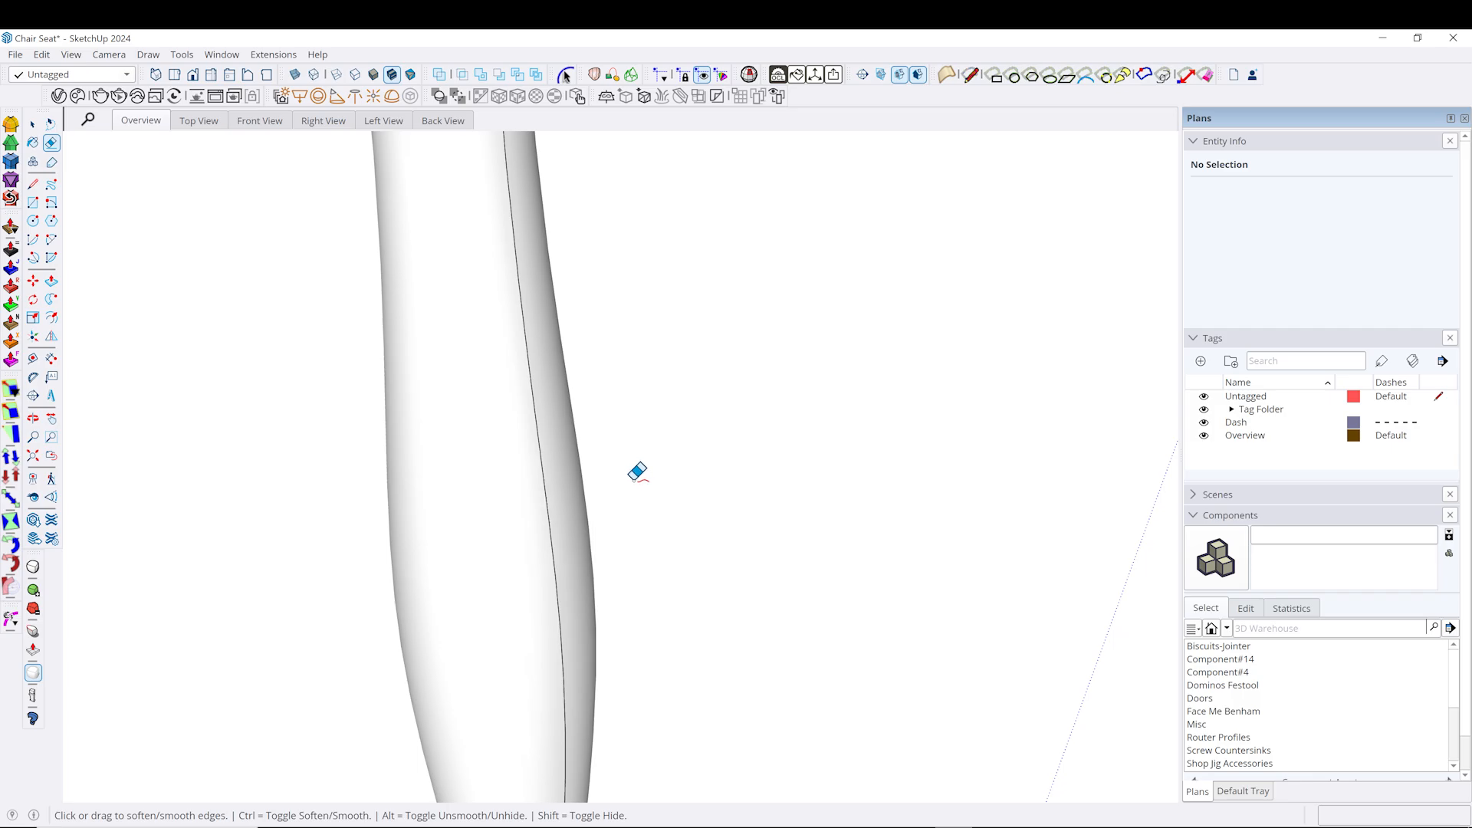
Select the connected edges of the leg's remaining seam with Select Curves and weld them into one curve.
key(space)
click(566, 75)
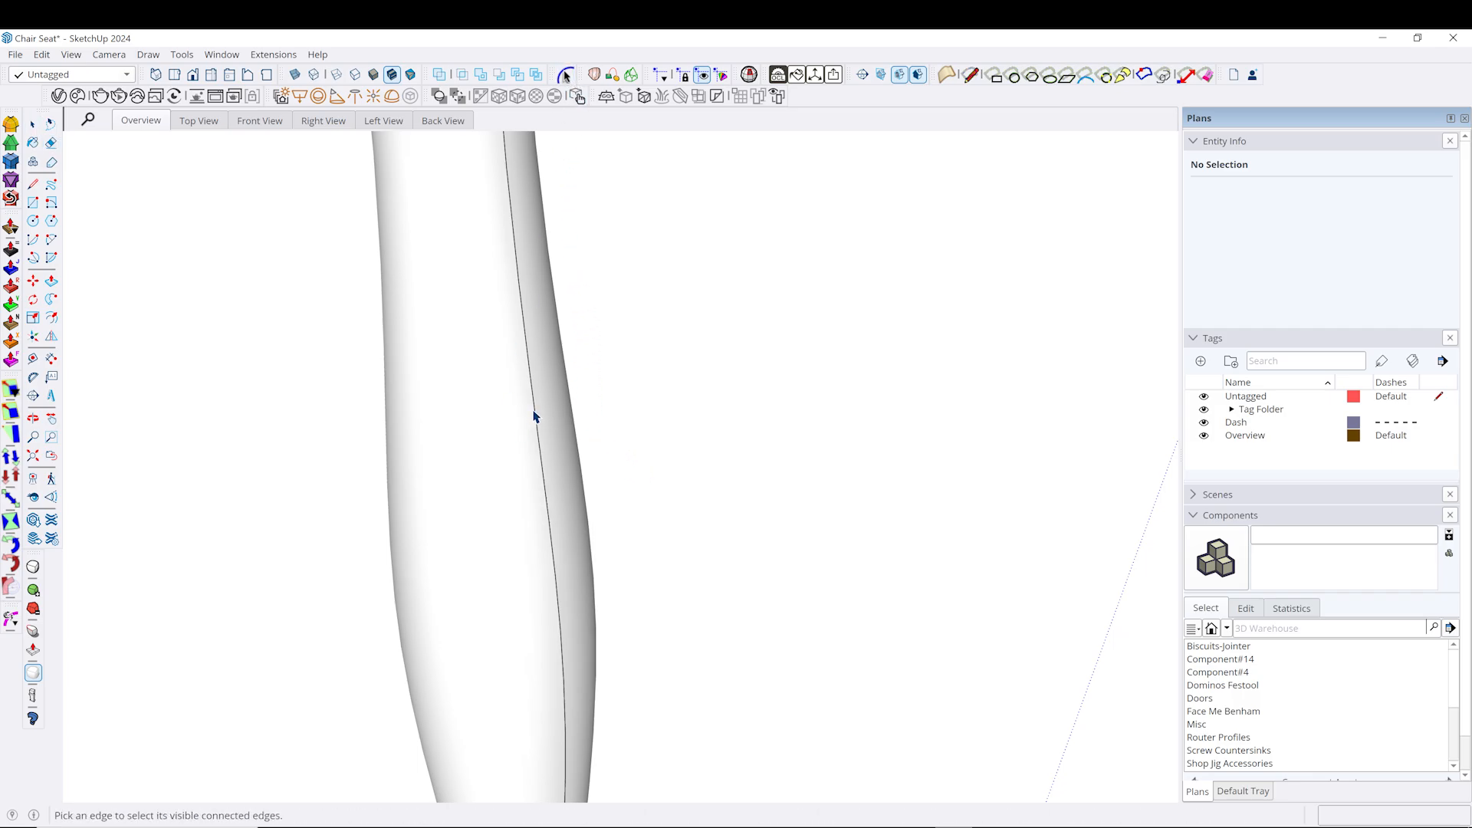
click(534, 416)
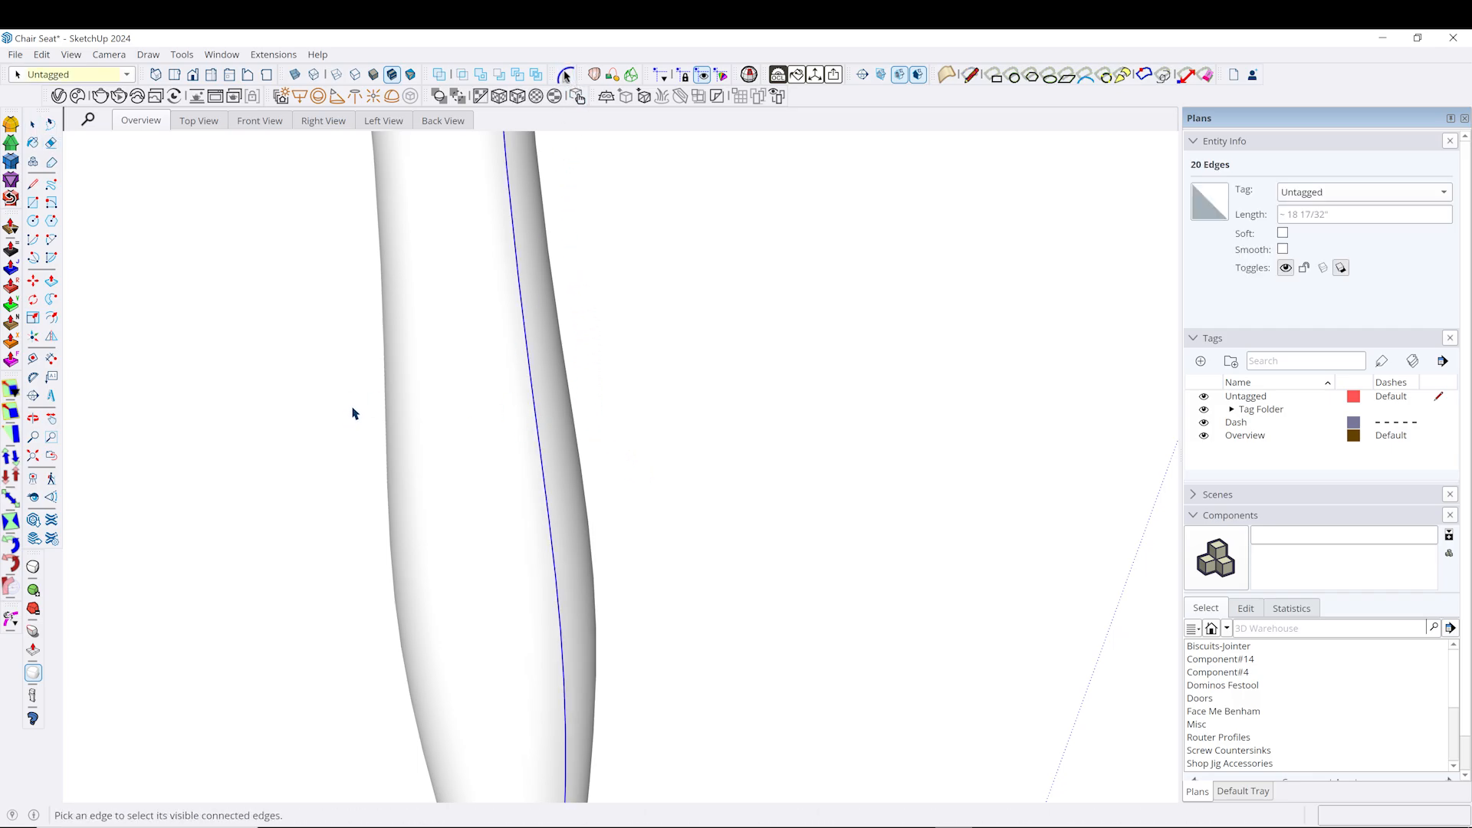
Soften the remaining welded seam so the leg's surface is smooth all around.
key(e)
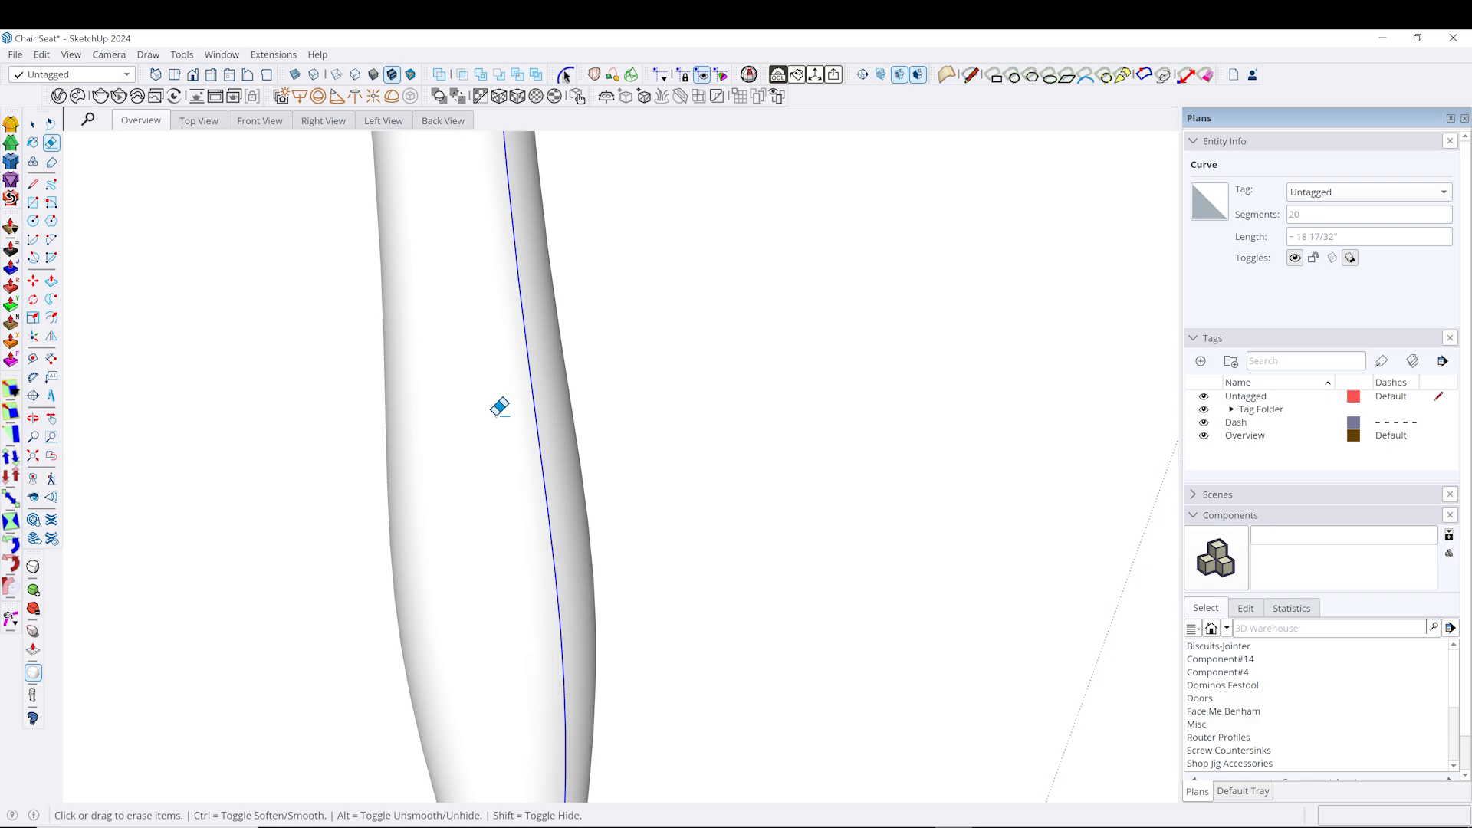
click(542, 416)
key(ctrl+z)
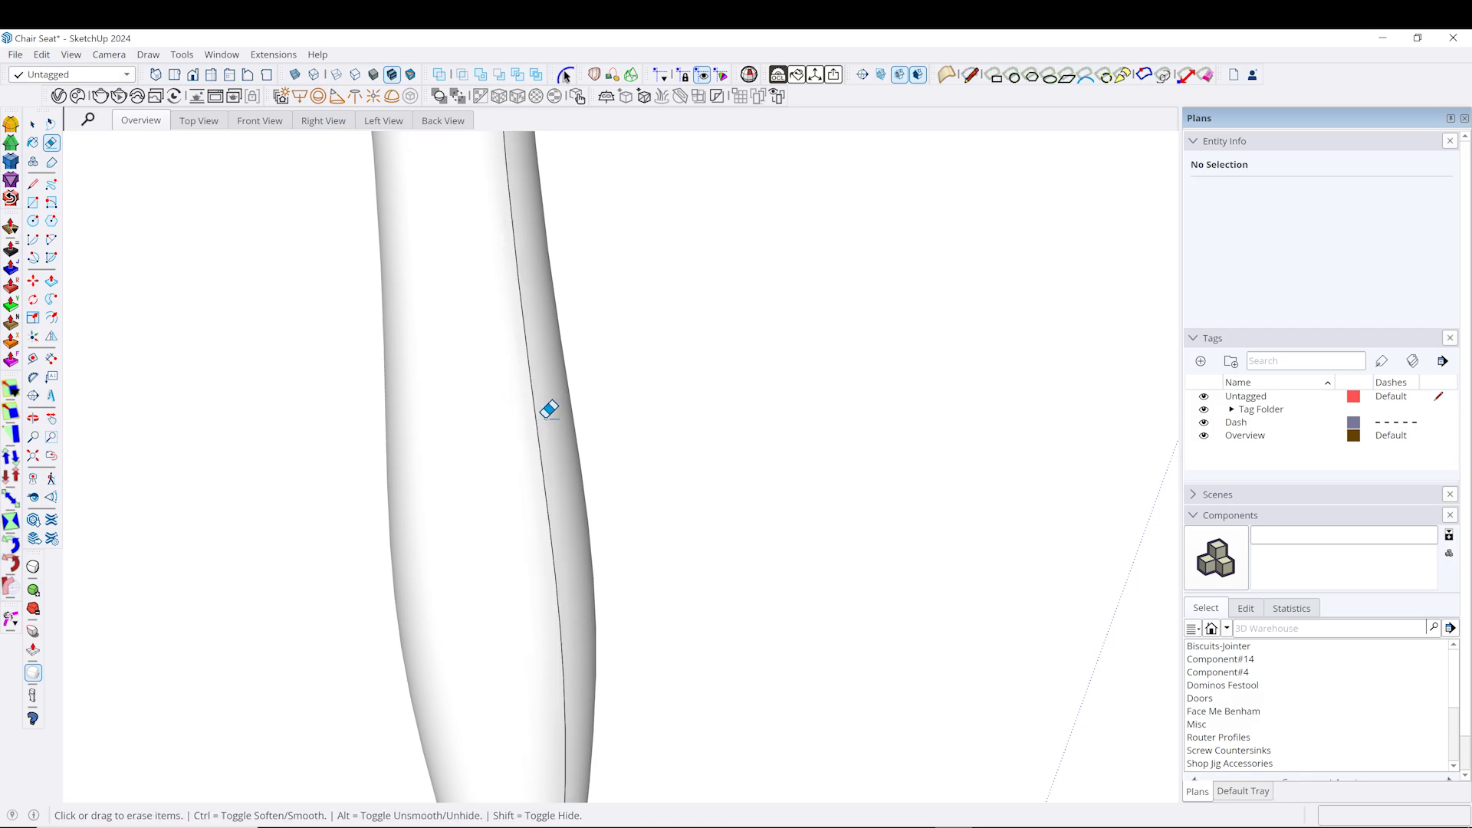
ctrl+click(532, 411)
key(space)
scroll(453, 404, down, 5)
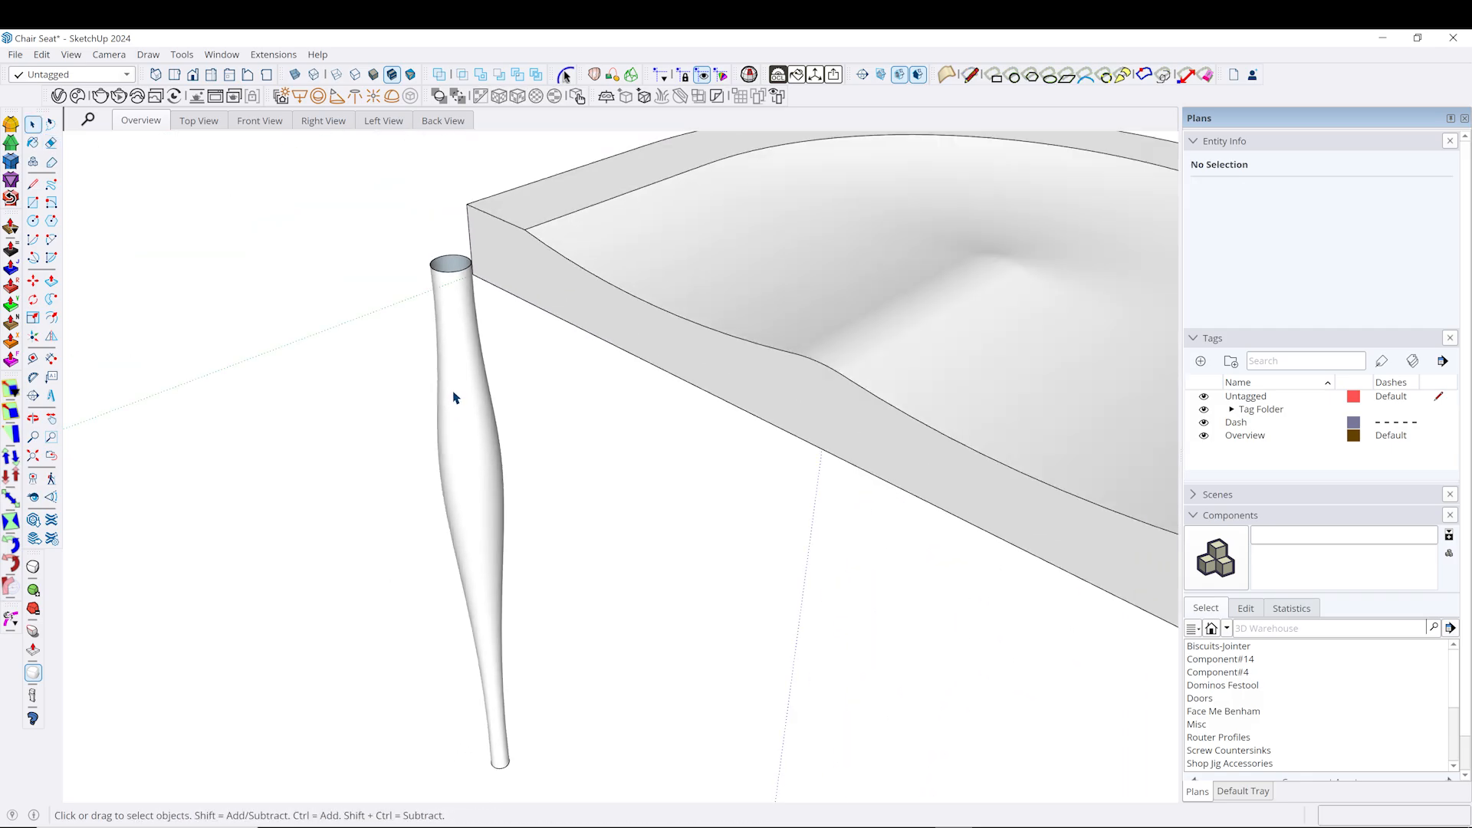
Place a guide line parallel to the green axis on the seat's underside, offset 2.5 inches toward the seat with Tape Measure.
scroll(453, 397, down, 3)
middle_drag(516, 348, 440, 302)
scroll(640, 447, up, 1)
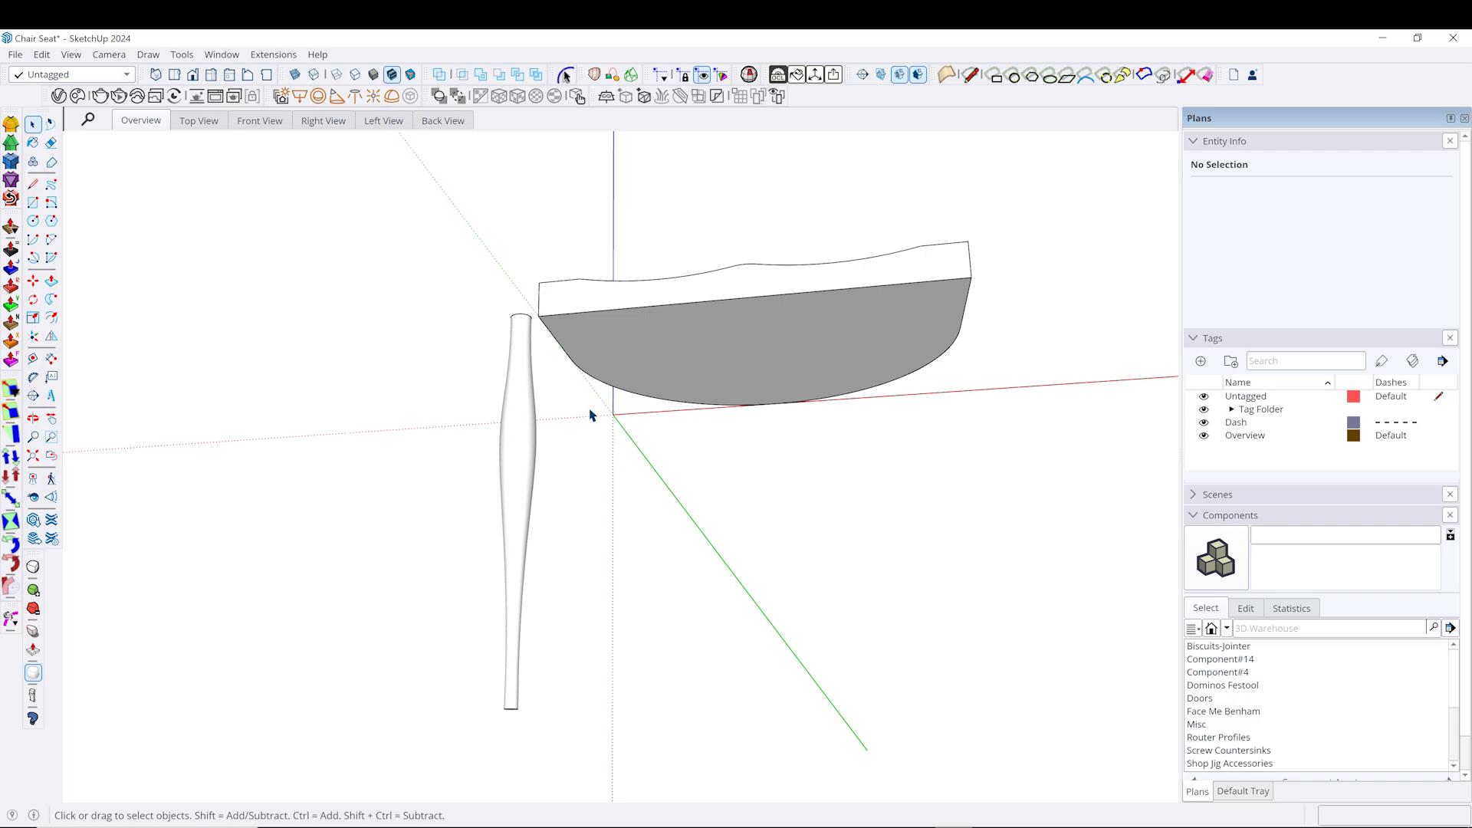
middle_drag(612, 420, 581, 332)
scroll(579, 316, up, 2)
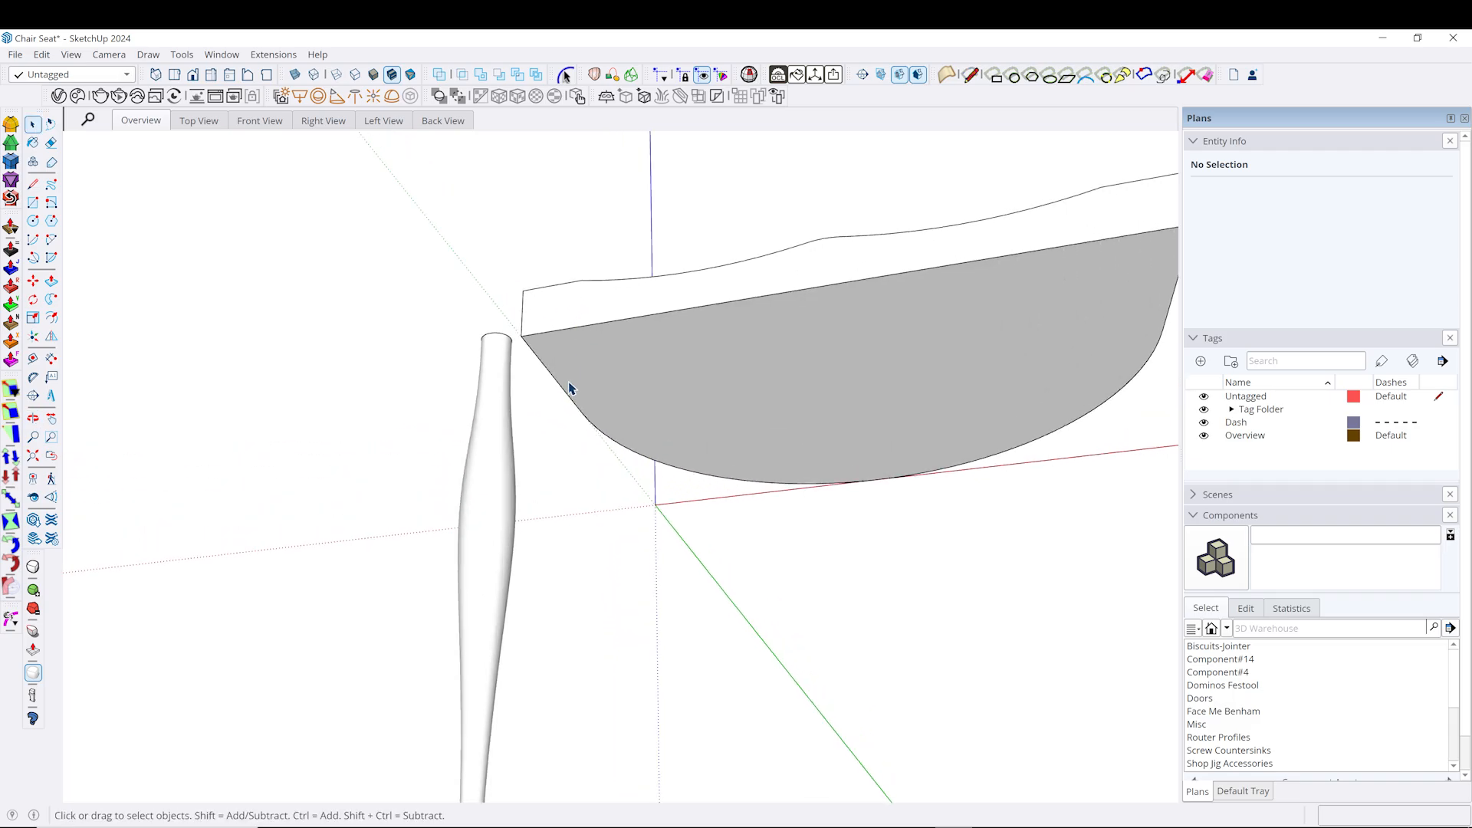
middle_drag(572, 388, 543, 374)
key(t)
click(543, 384)
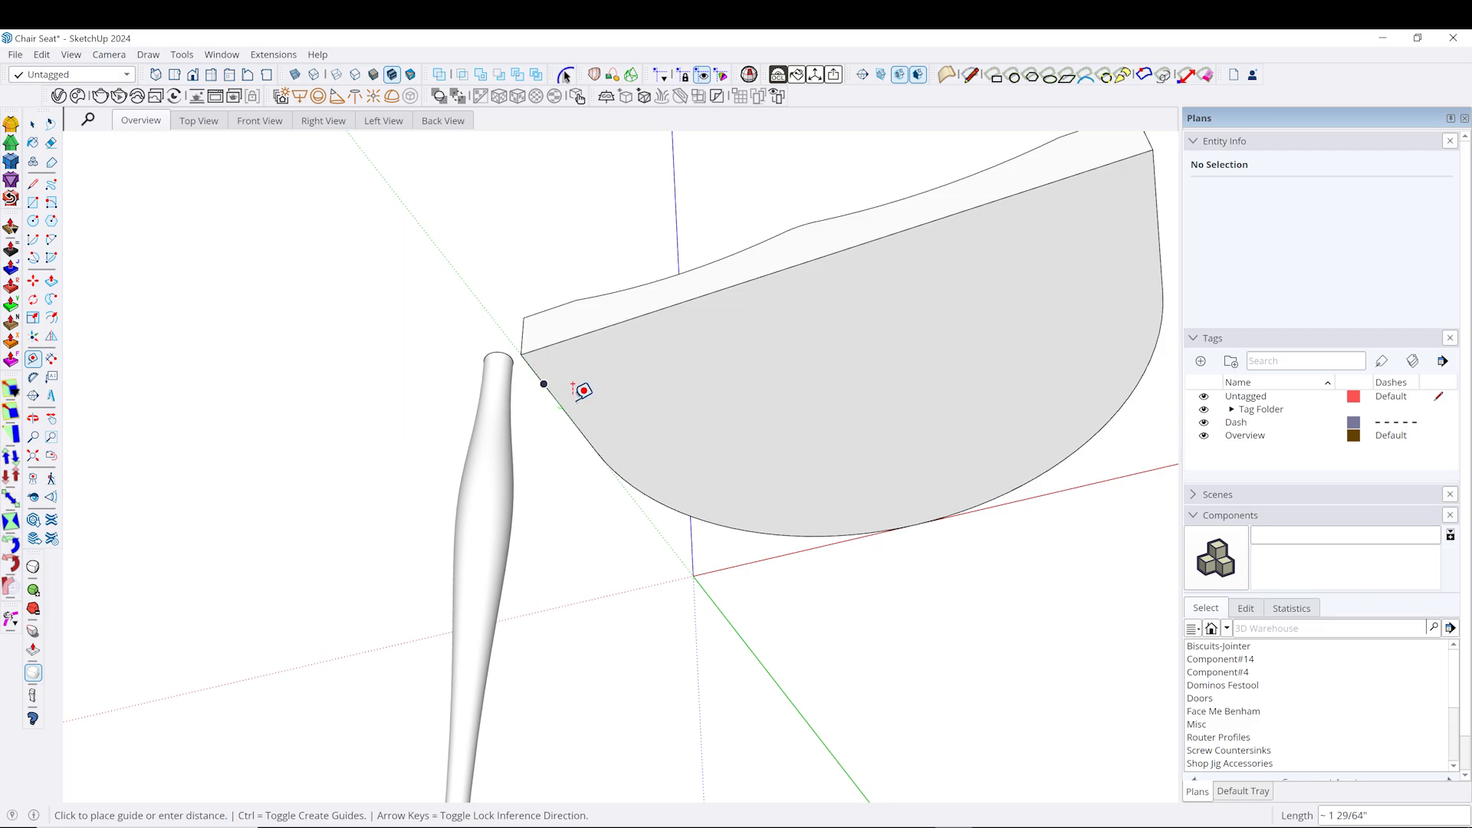
key(Escape)
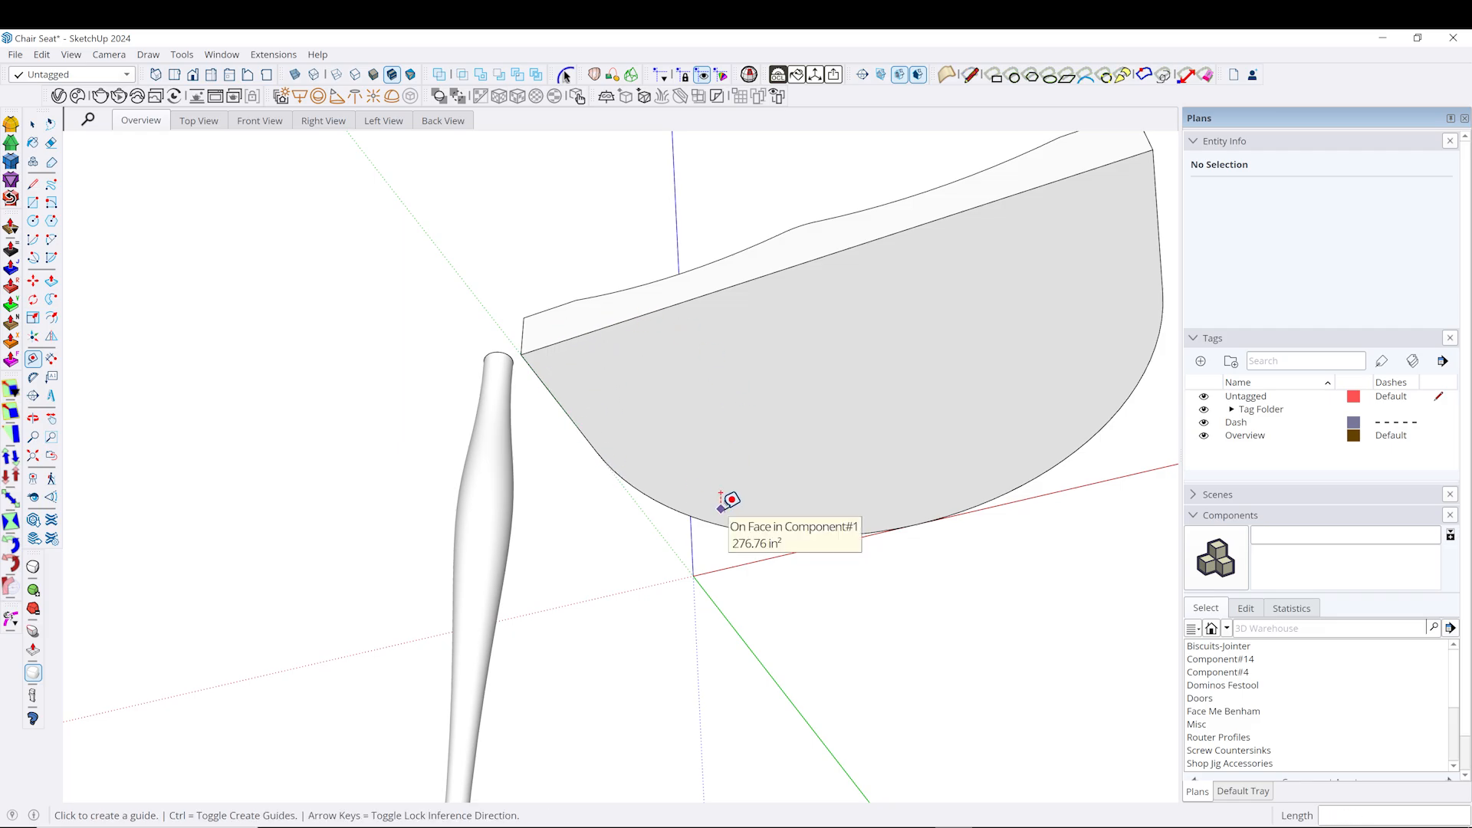
click(748, 646)
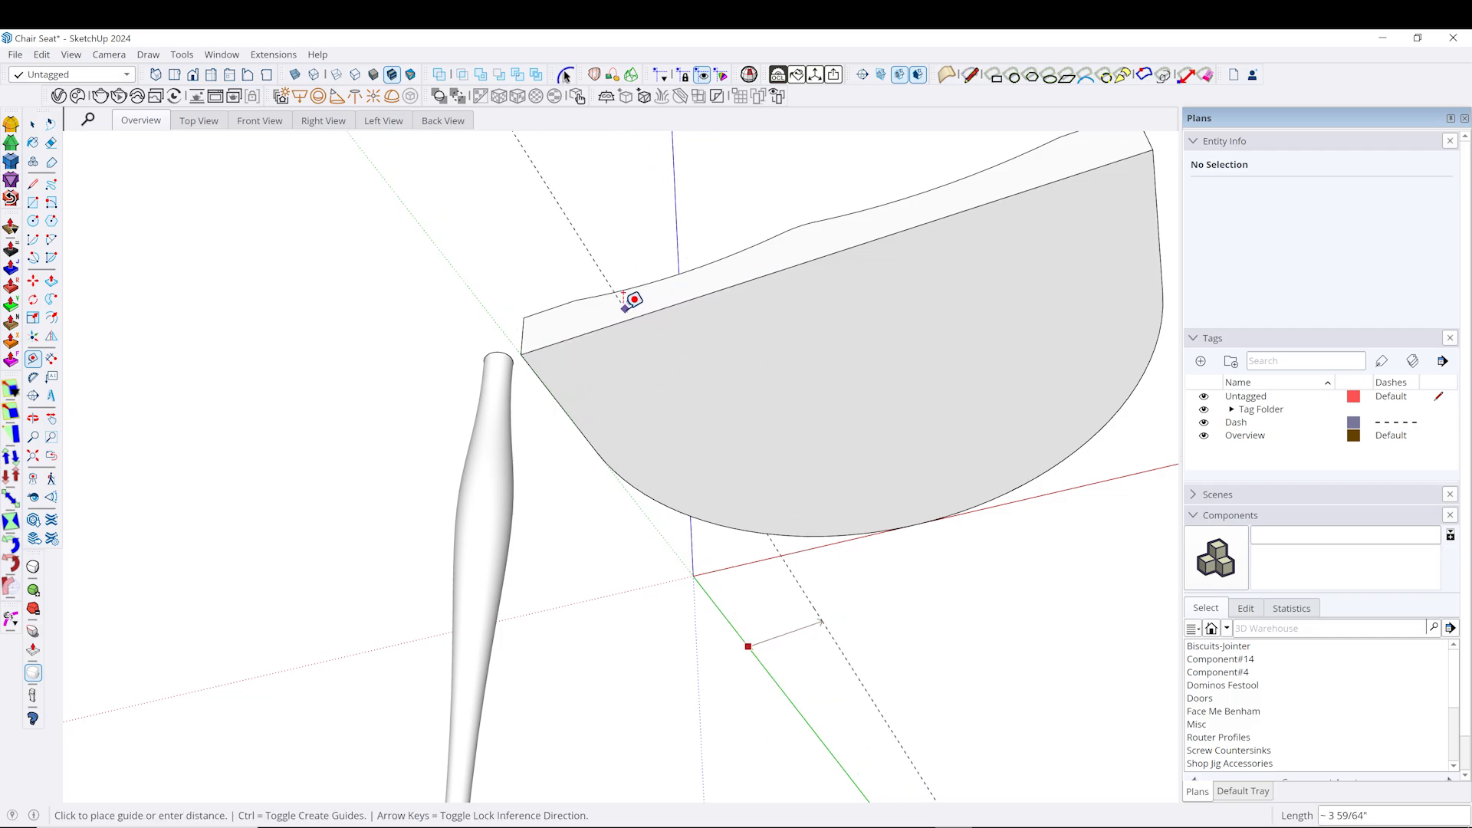
text(2.5)
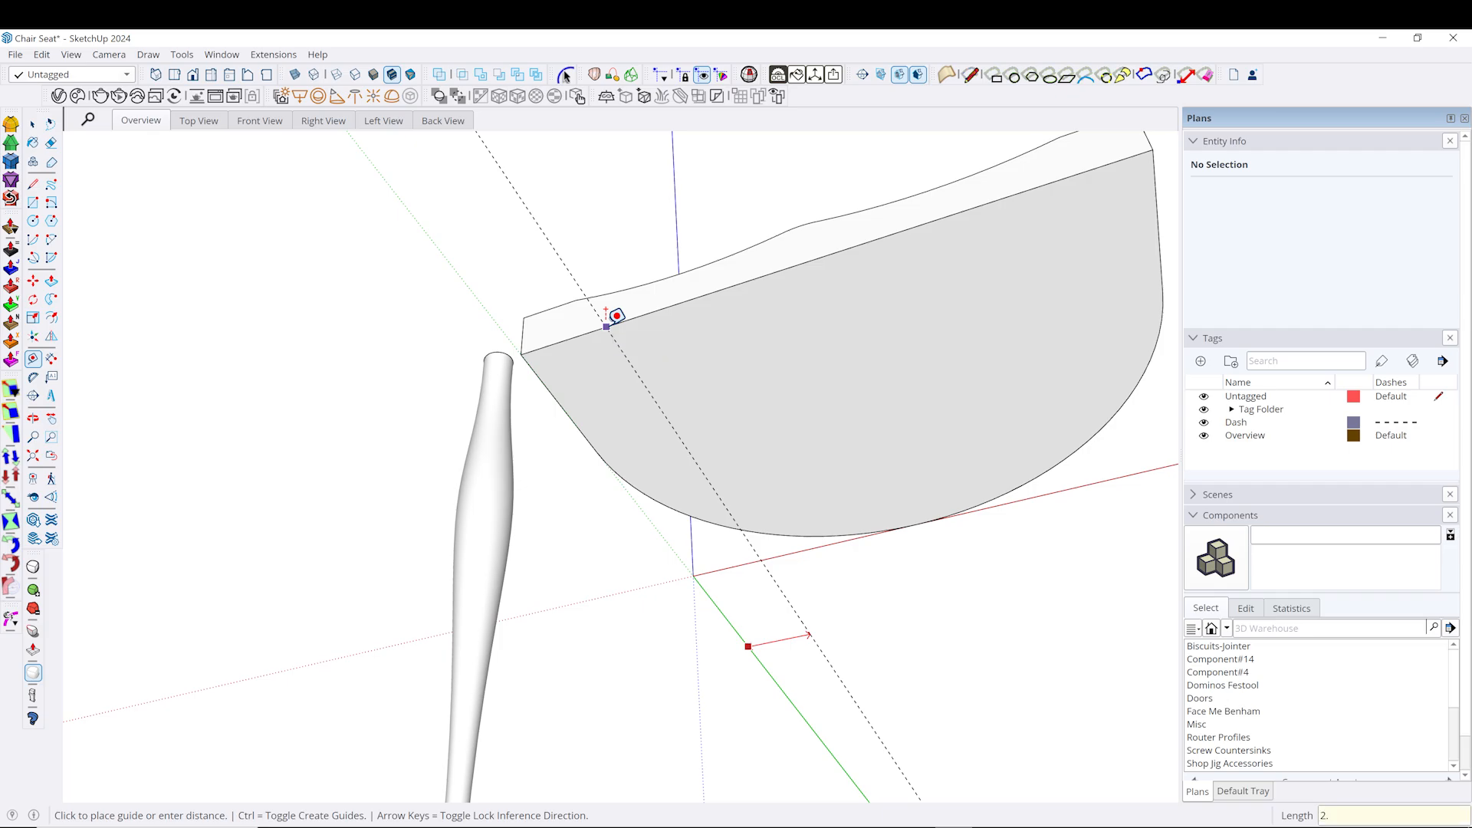
Place a second guide line on the seat's underside, offset 2.5 inches inward from its long straight edge.
click(671, 305)
text(2.5)
key(Return)
middle_drag(633, 366, 598, 398)
middle_drag(526, 348, 550, 495)
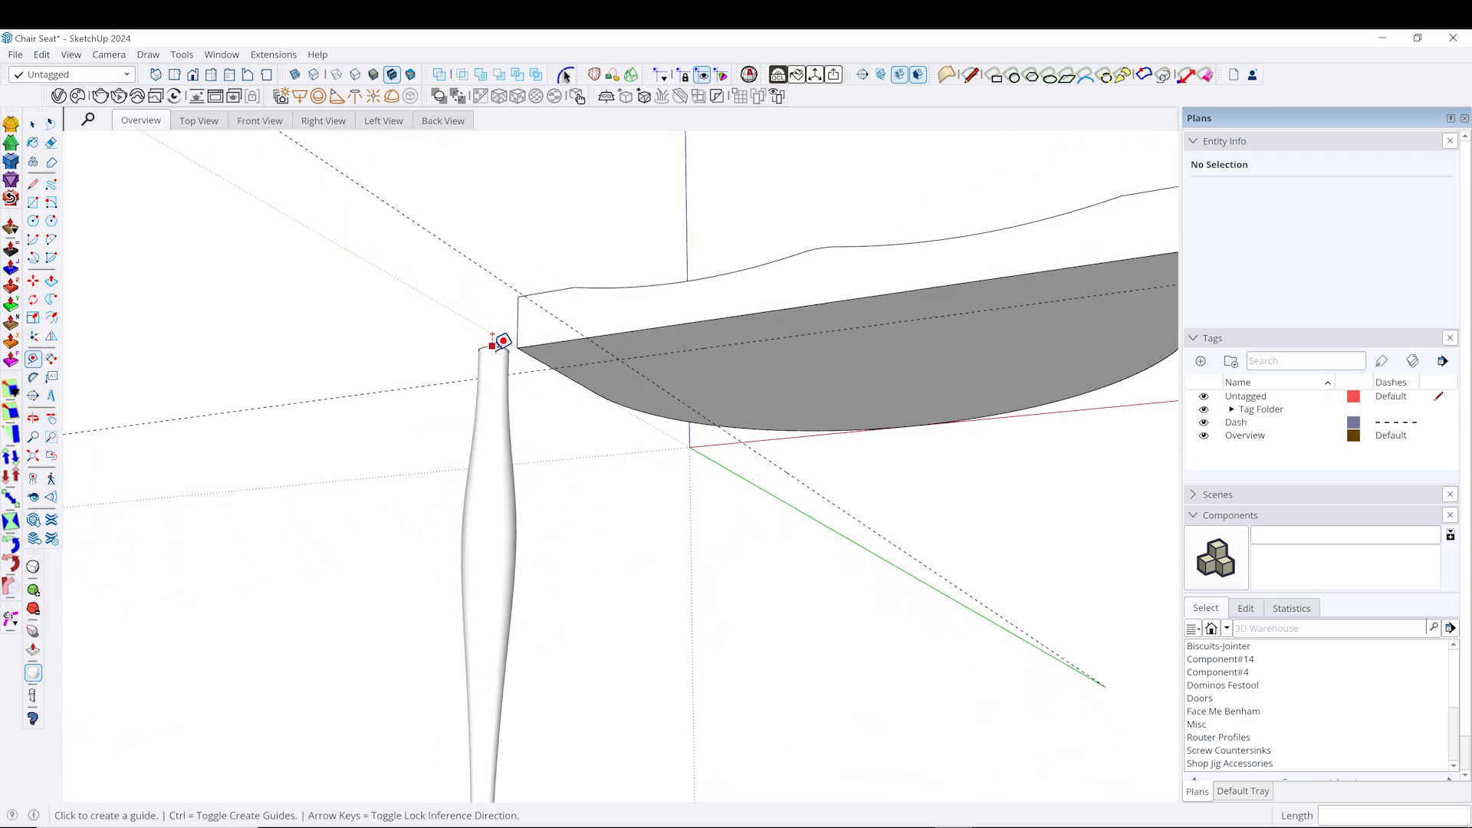
middle_drag(643, 410, 613, 351)
scroll(643, 421, up, 2)
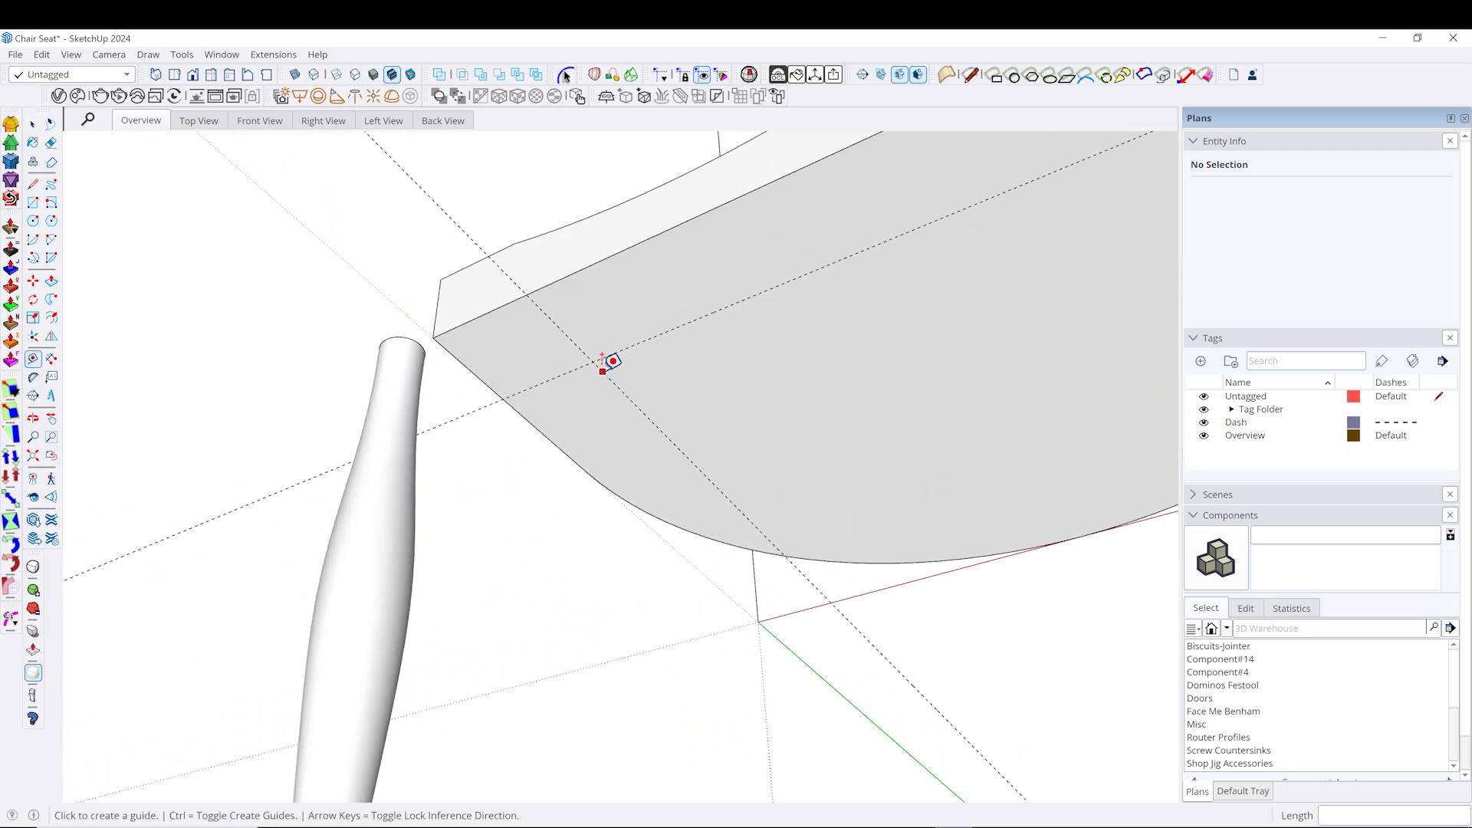
Draw a circle with a 1/2-inch radius on the seat's underside, centred where the two offset guides cross near the leg.
key(c)
click(593, 361)
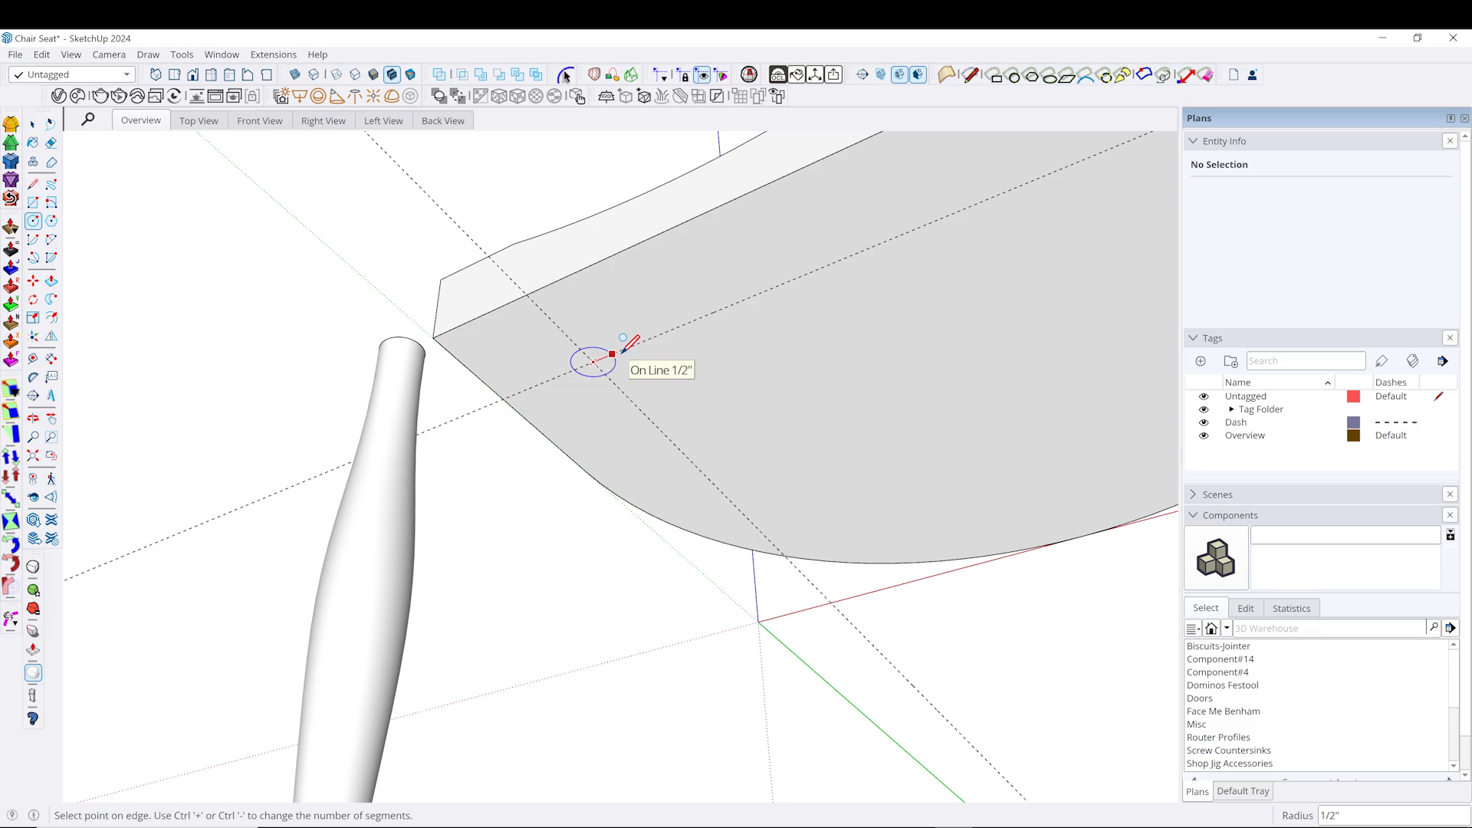
click(617, 353)
key(space)
scroll(614, 373, up, 2)
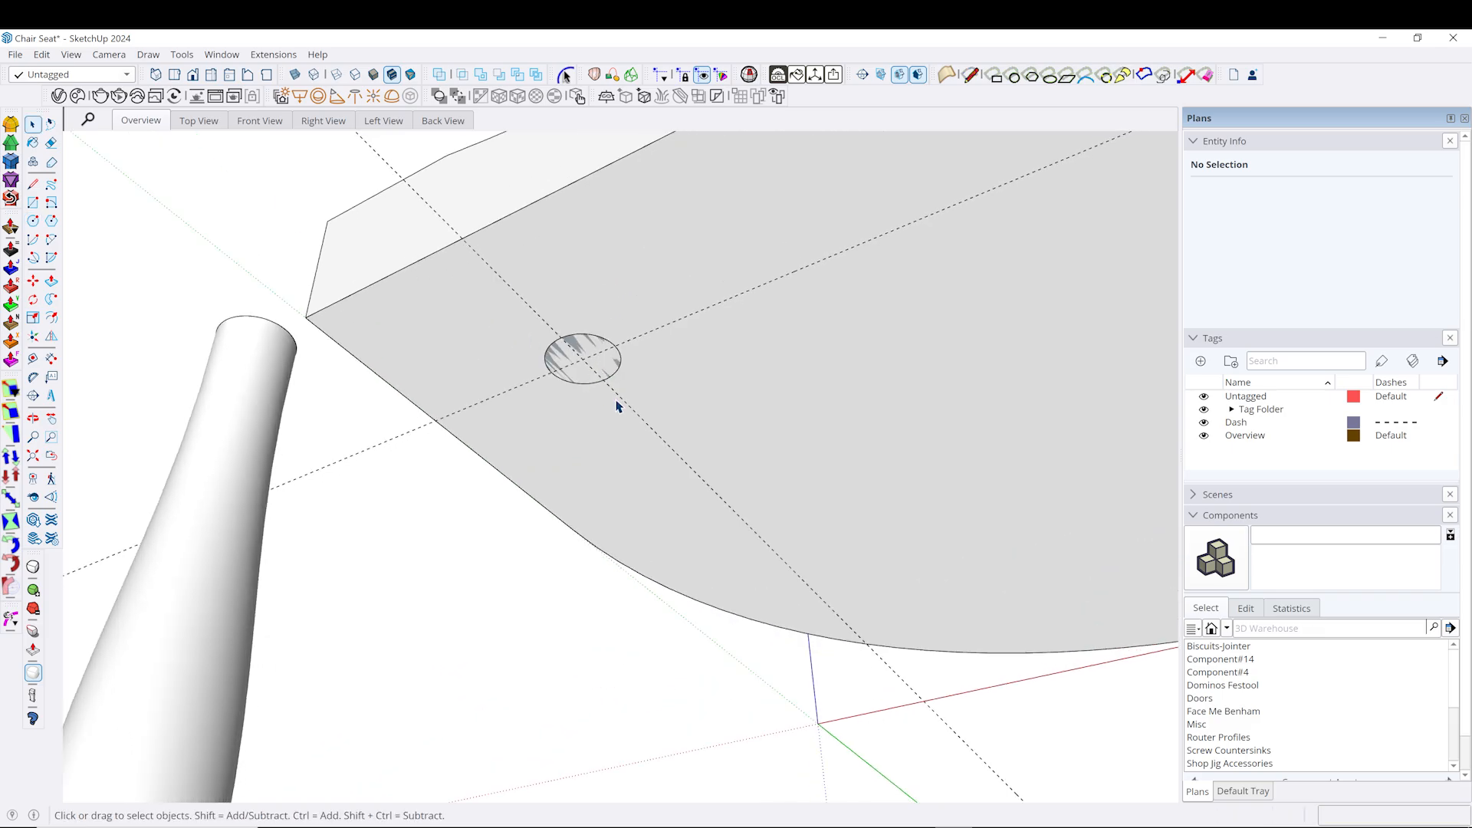
scroll(550, 365, down, 3)
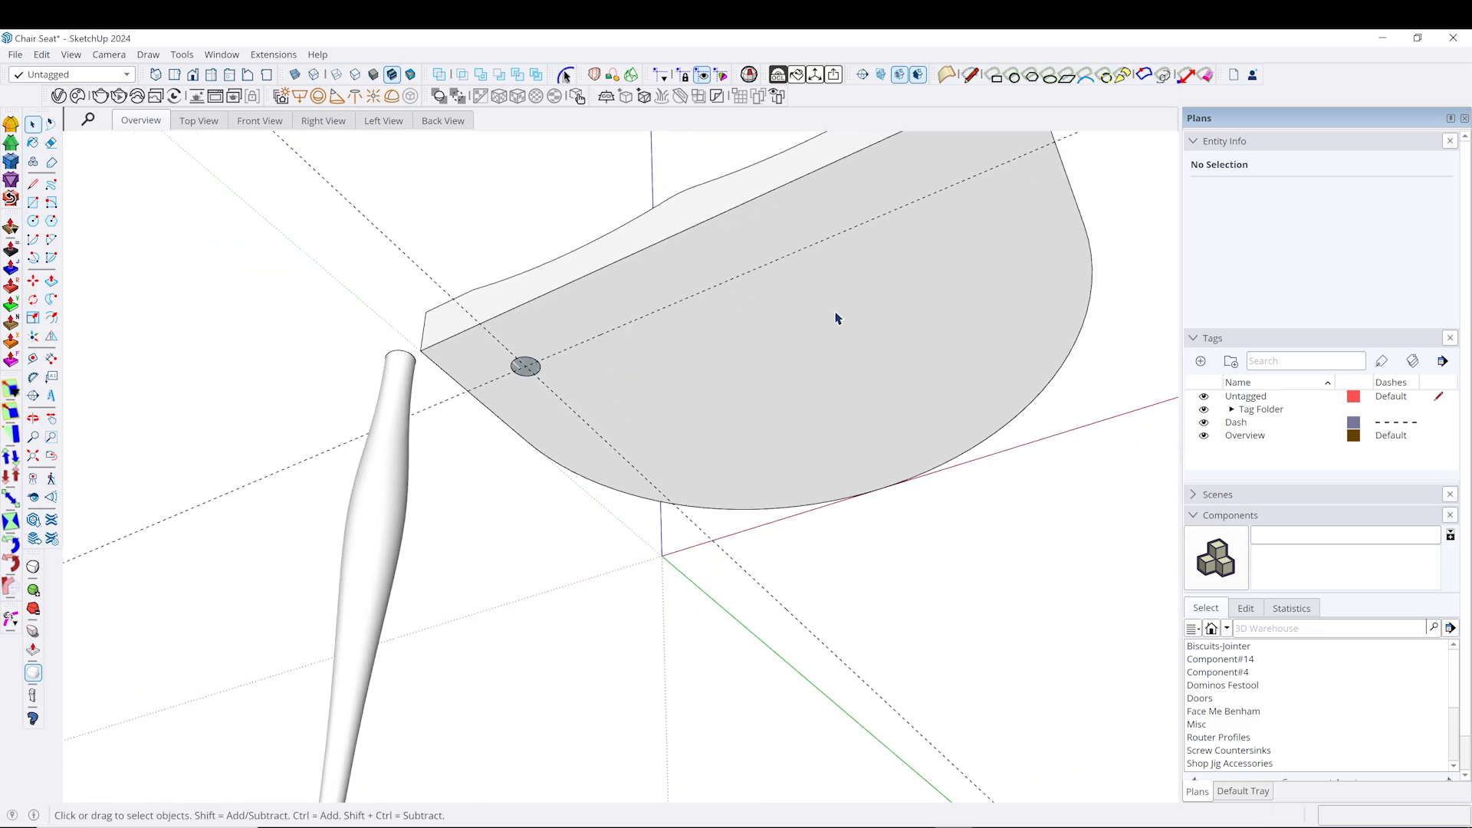
Place a guide parallel to the green axis through the seat's far rear corner, 20 inches from the axis.
middle_drag(838, 318, 999, 286)
key(t)
click(711, 558)
scroll(711, 575, down, 2)
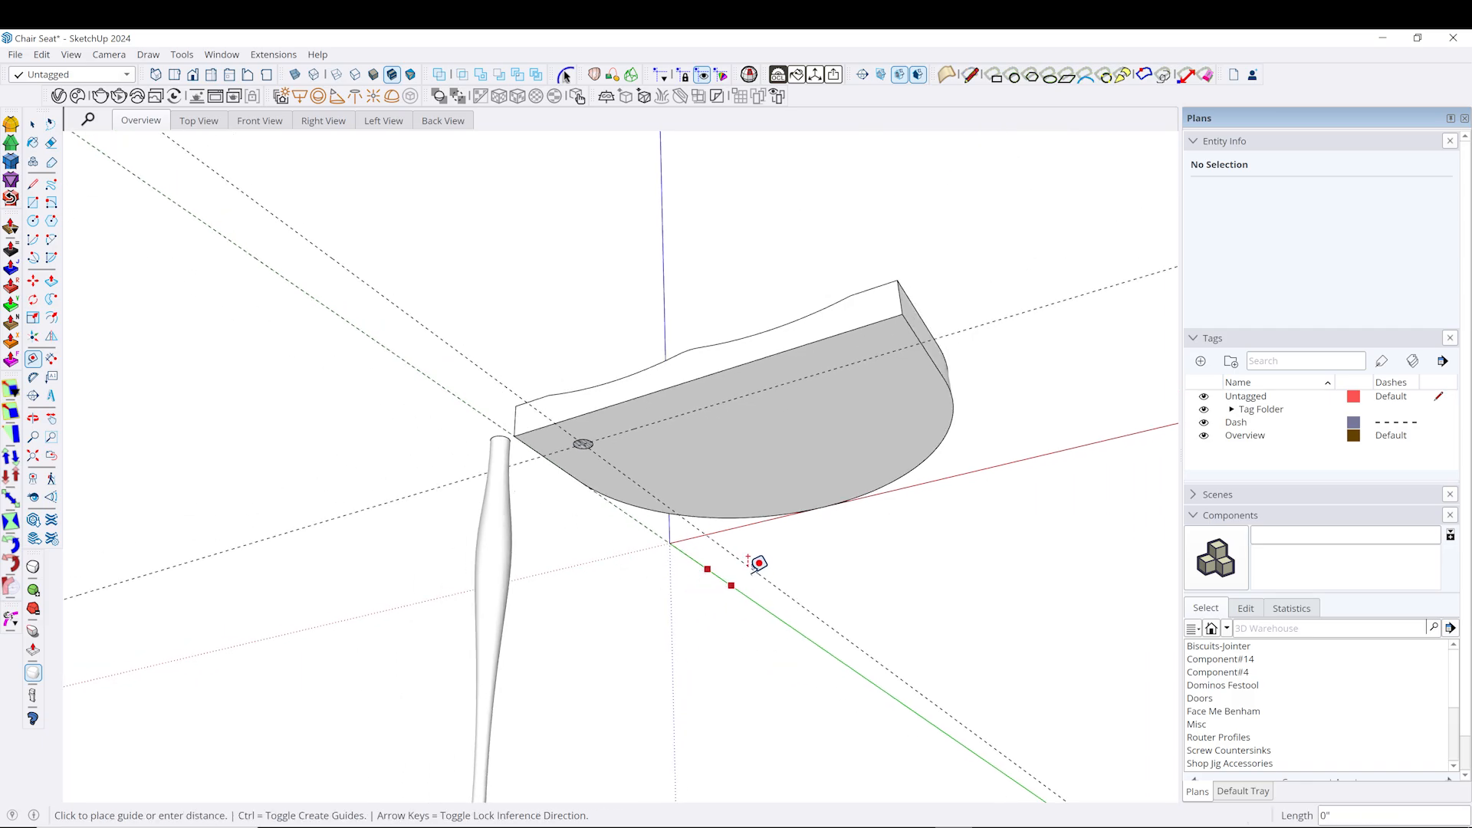
scroll(912, 354, up, 3)
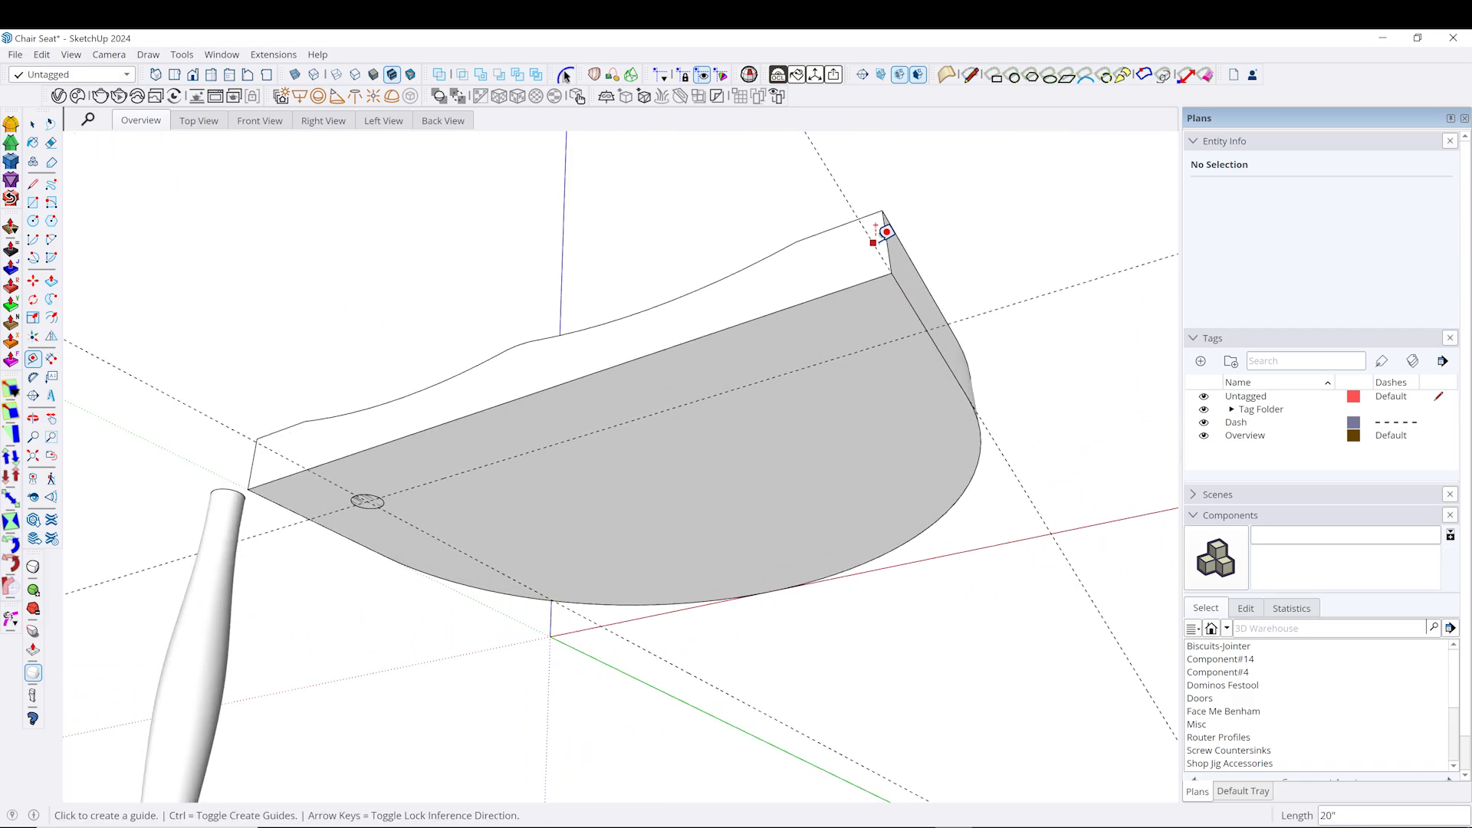
Offset another guide 2.5 inches inward from the guide at the seat's far rear corner.
click(872, 242)
text(2.5)
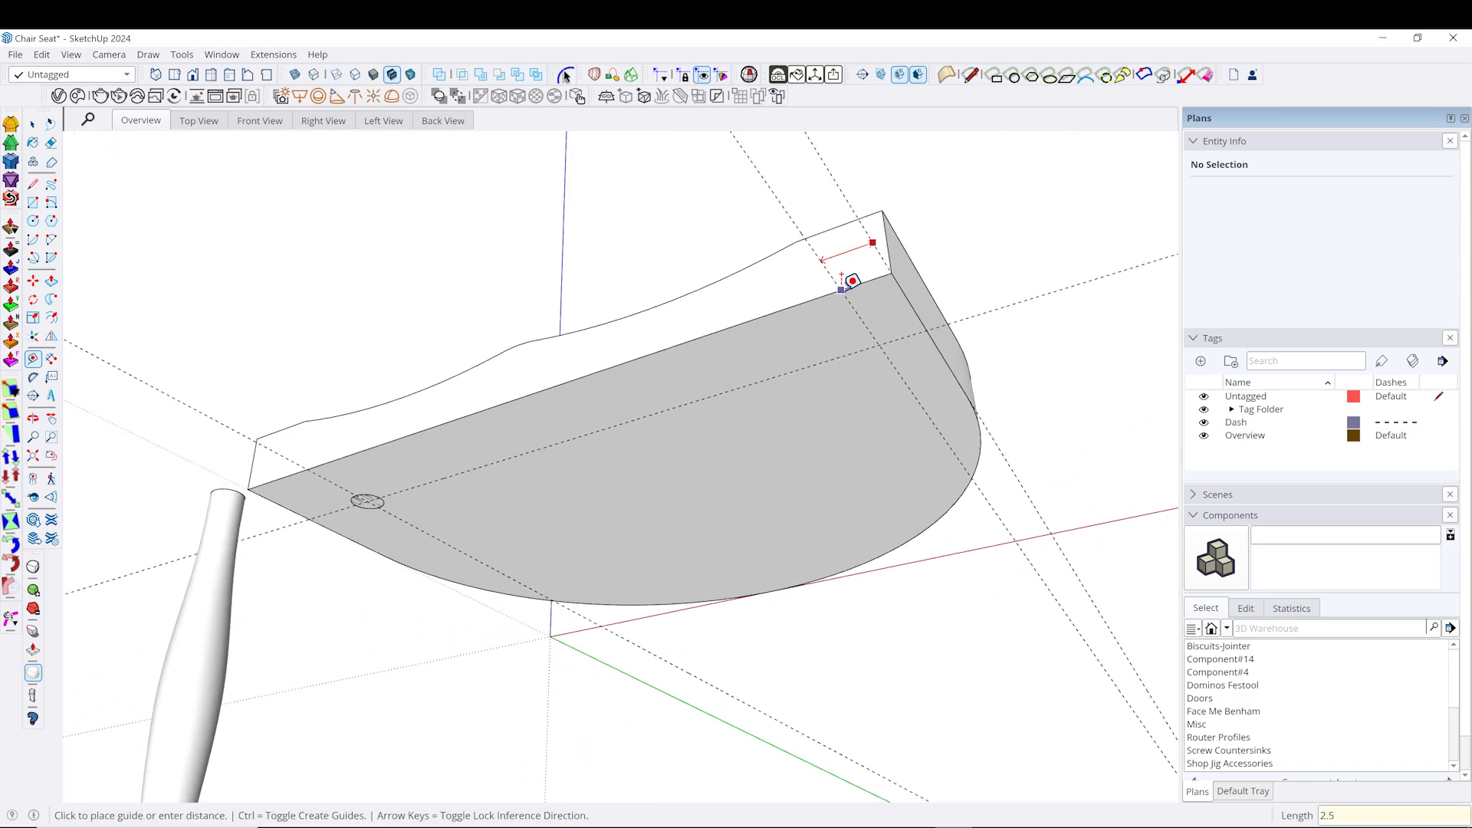
key(Return)
Draw a circle with a 0.5-inch radius at the guide intersection near the seat's far rear corner.
key(c)
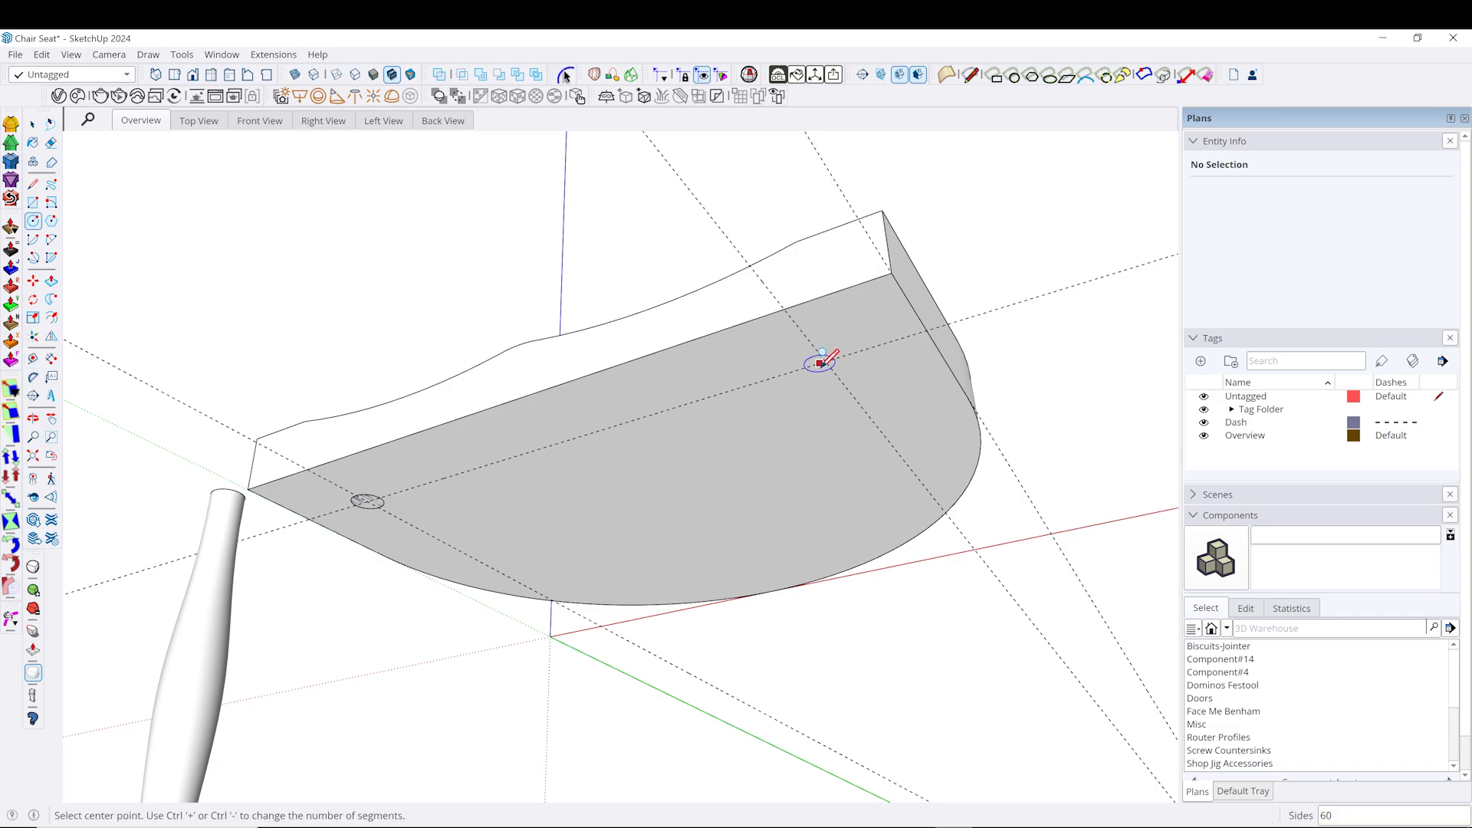
click(824, 361)
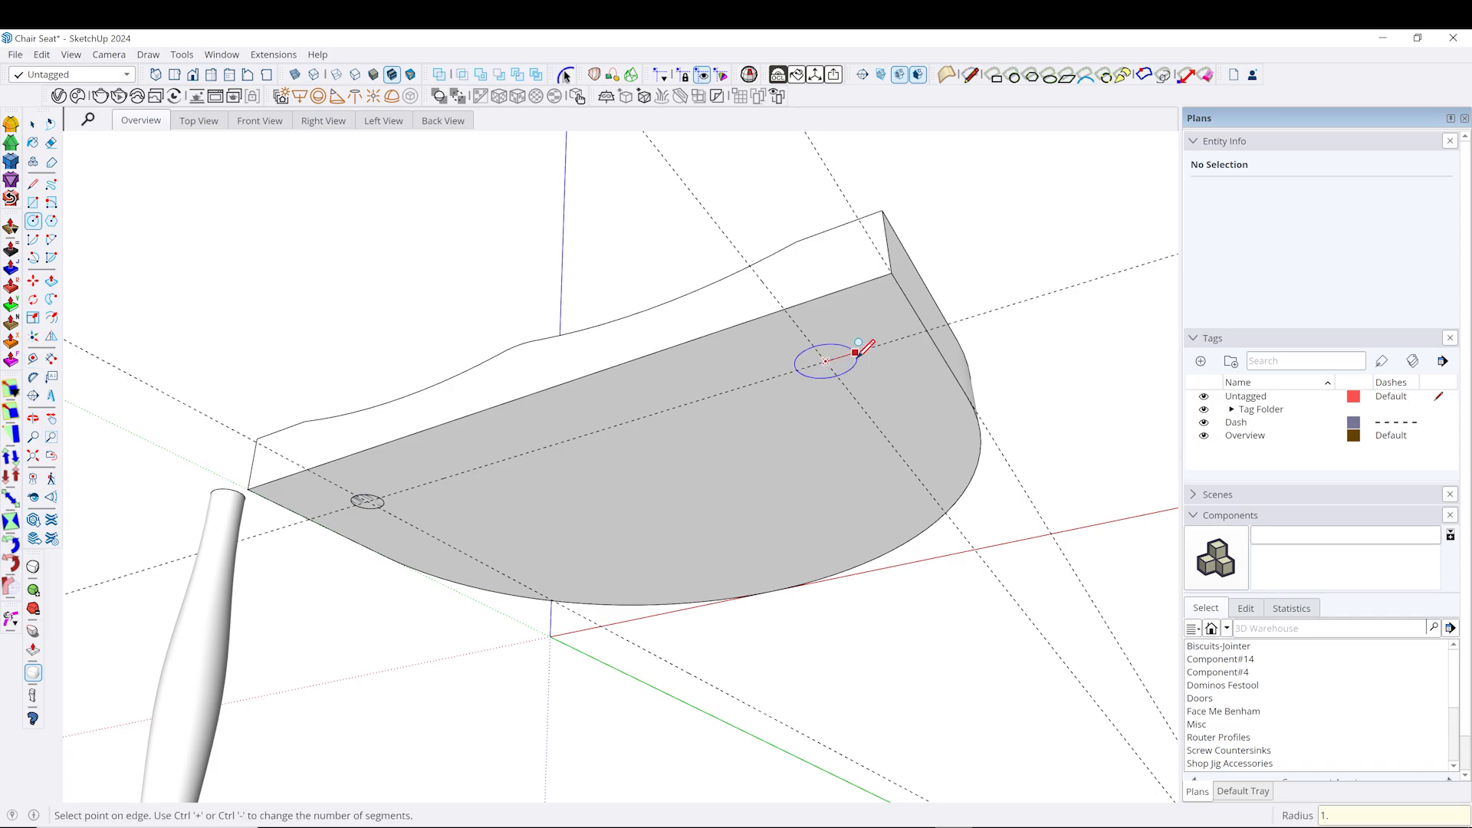
text(1.)
key(Return)
text(.)
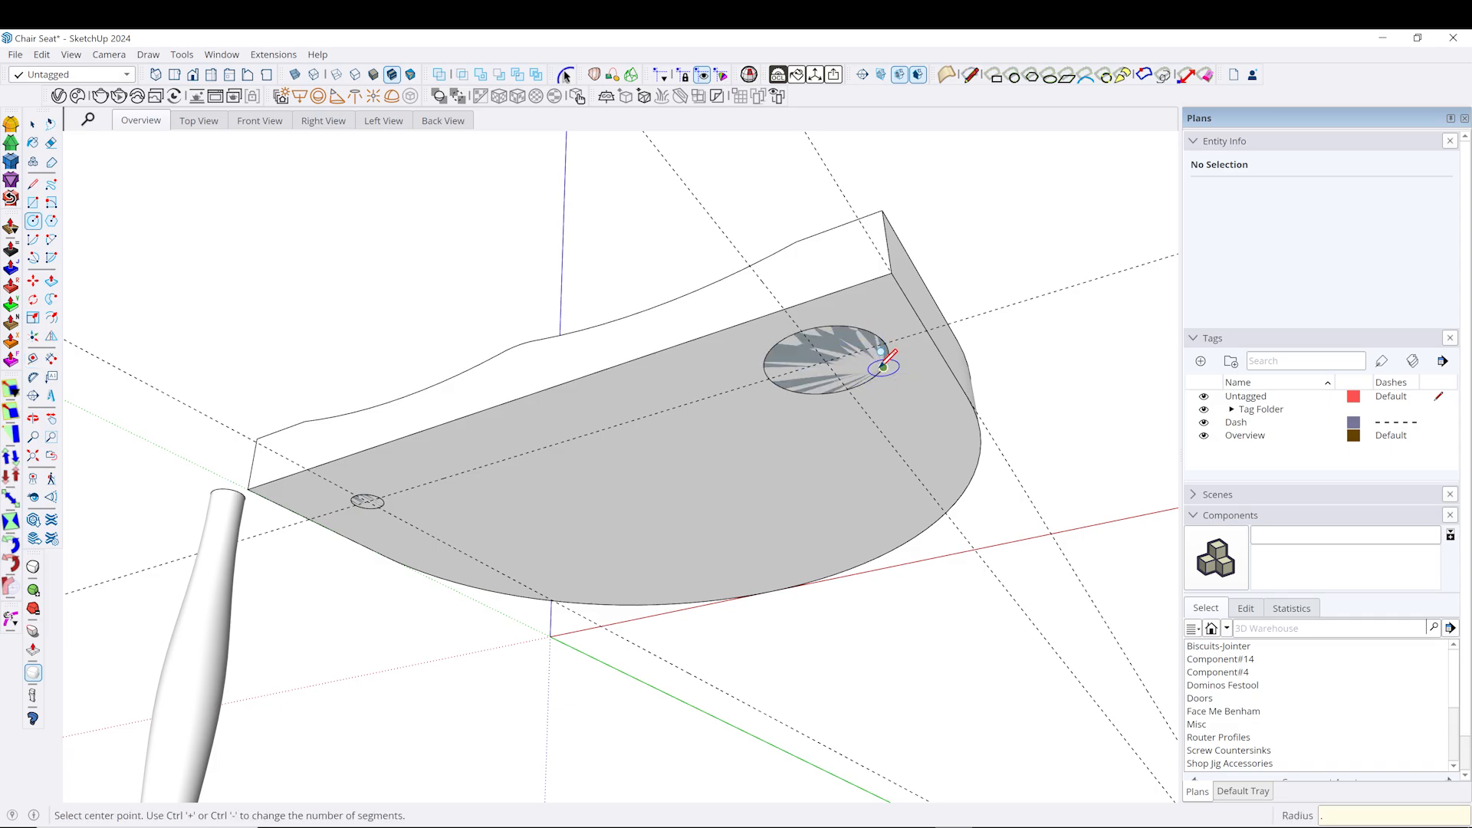
text(5)
key(Return)
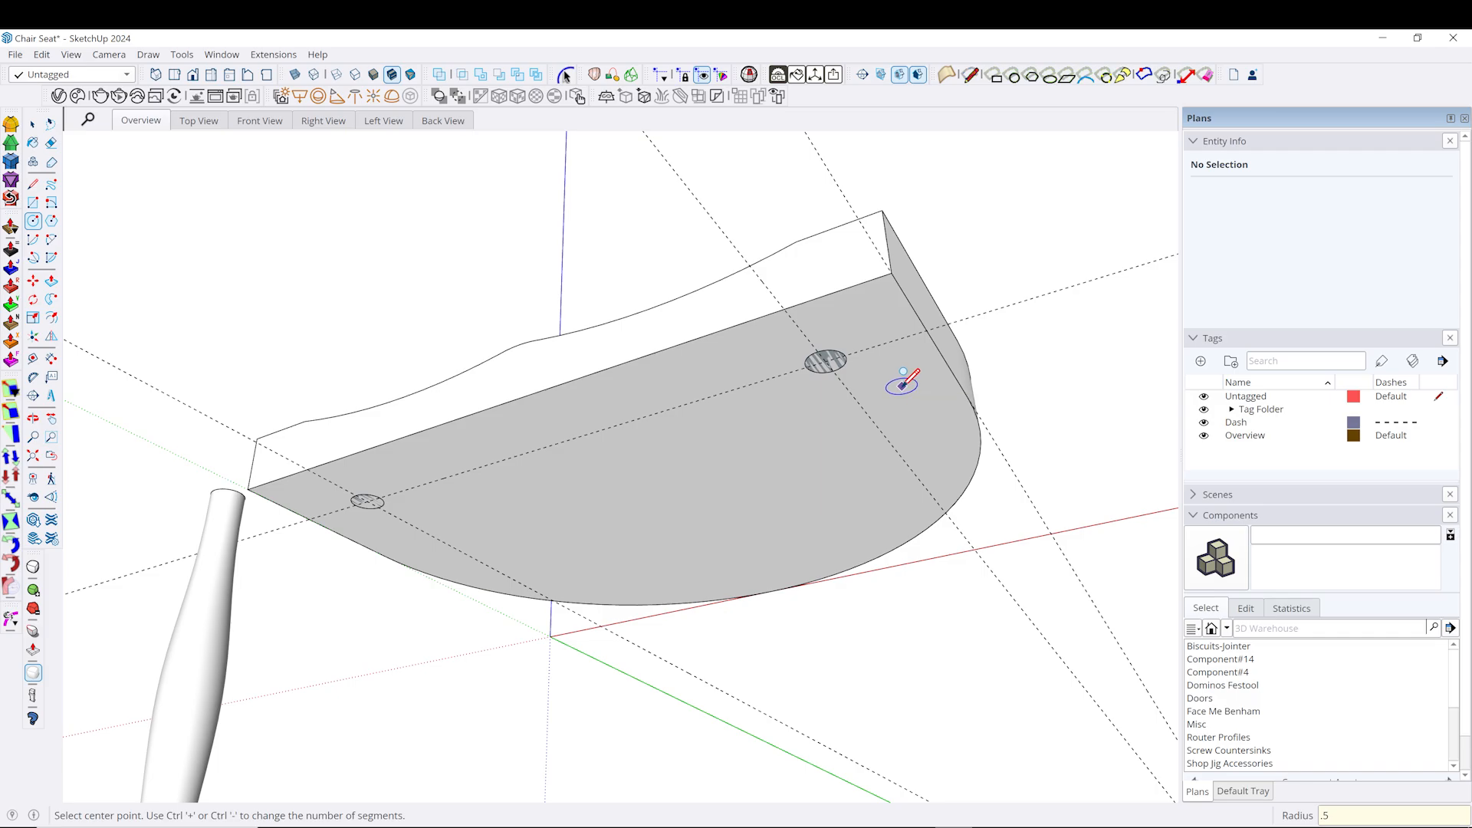
Place a centre guide parallel to the green axis through the midpoint of the seat's long straight edge, 10 inches from the side.
key(t)
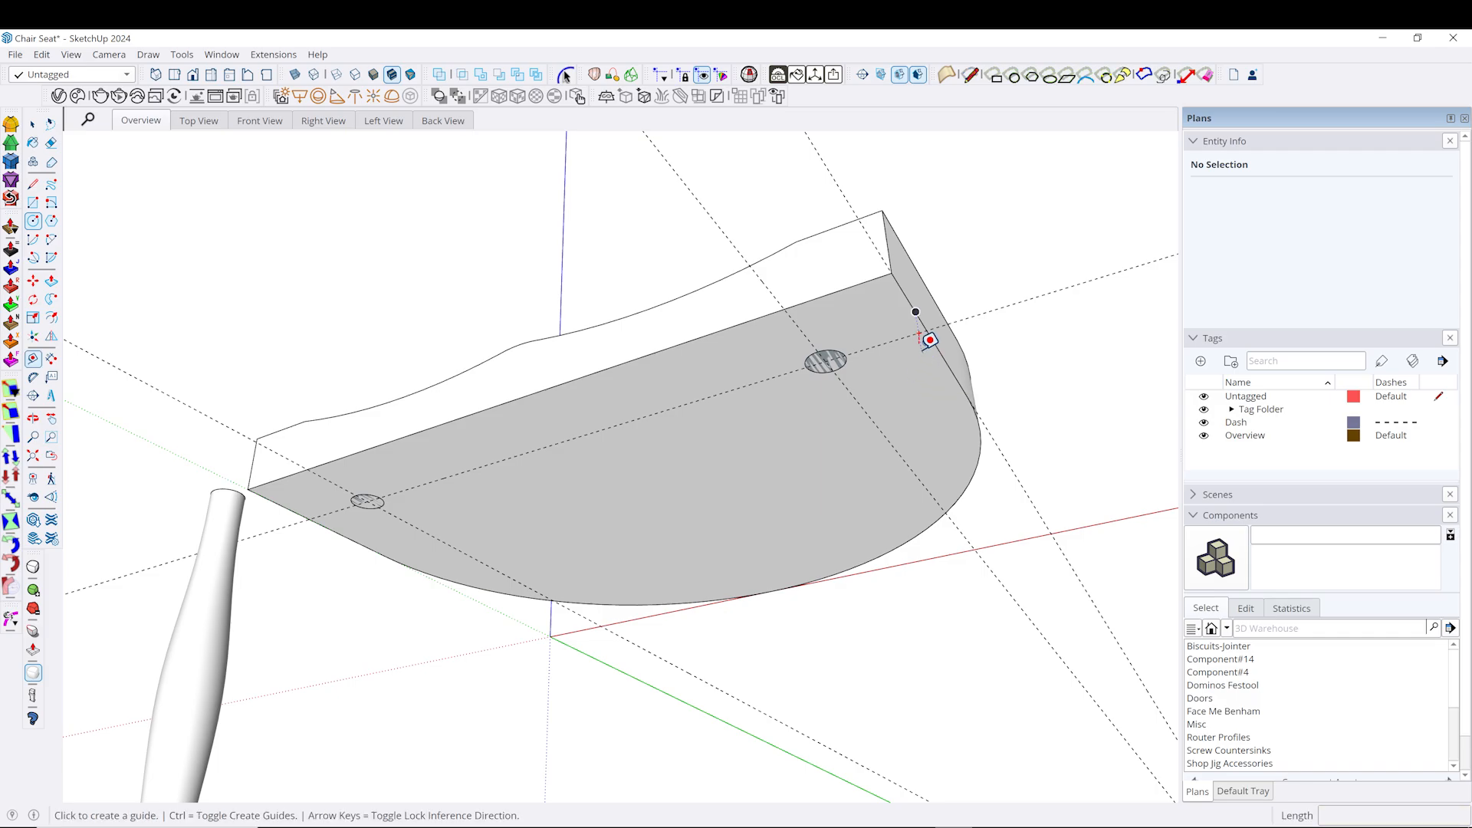
click(909, 301)
scroll(428, 422, up, 3)
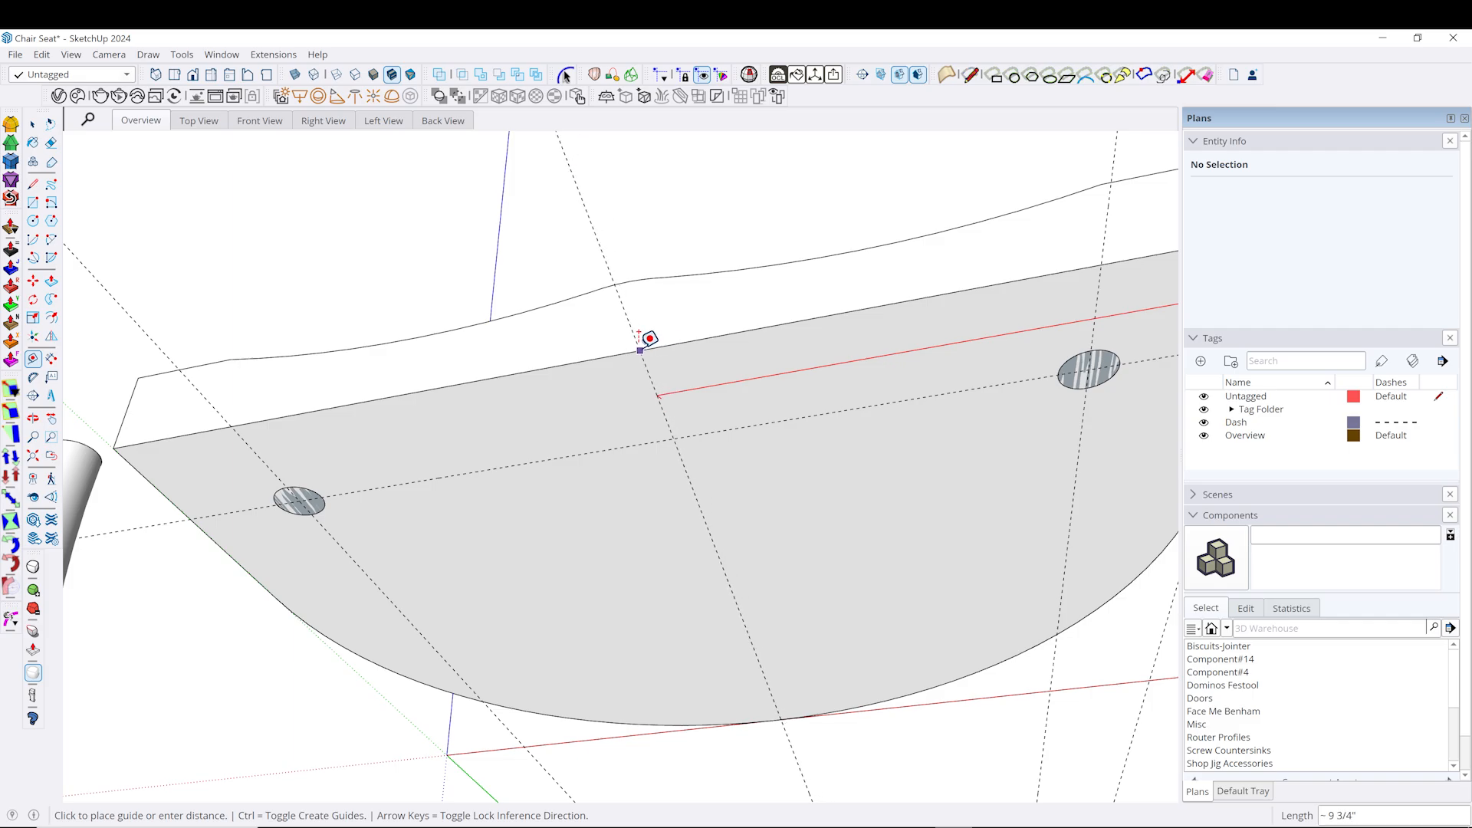
click(627, 352)
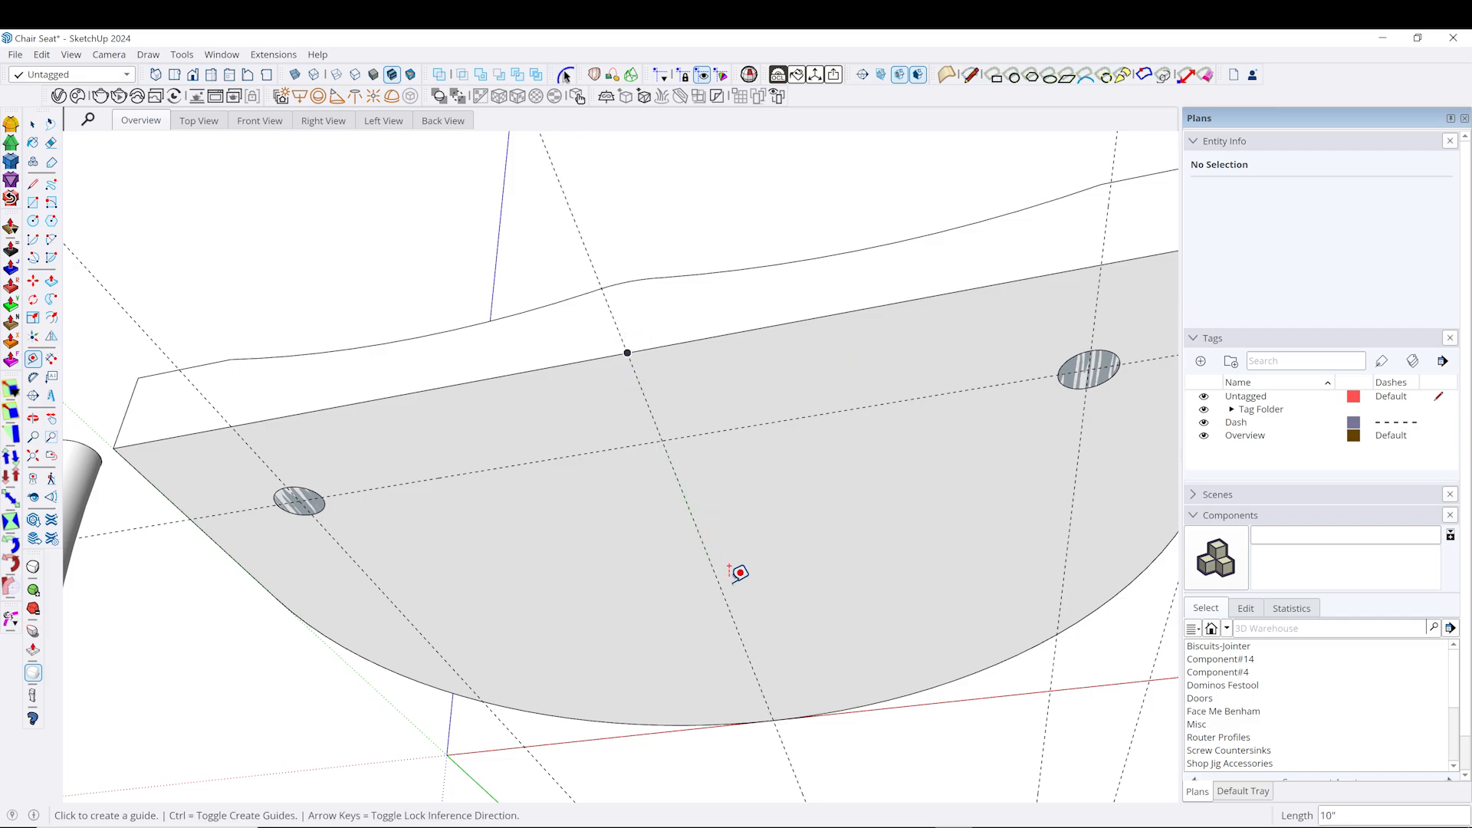
Offset a guide 4.75 inches to each side of the seat's centre guide.
click(719, 587)
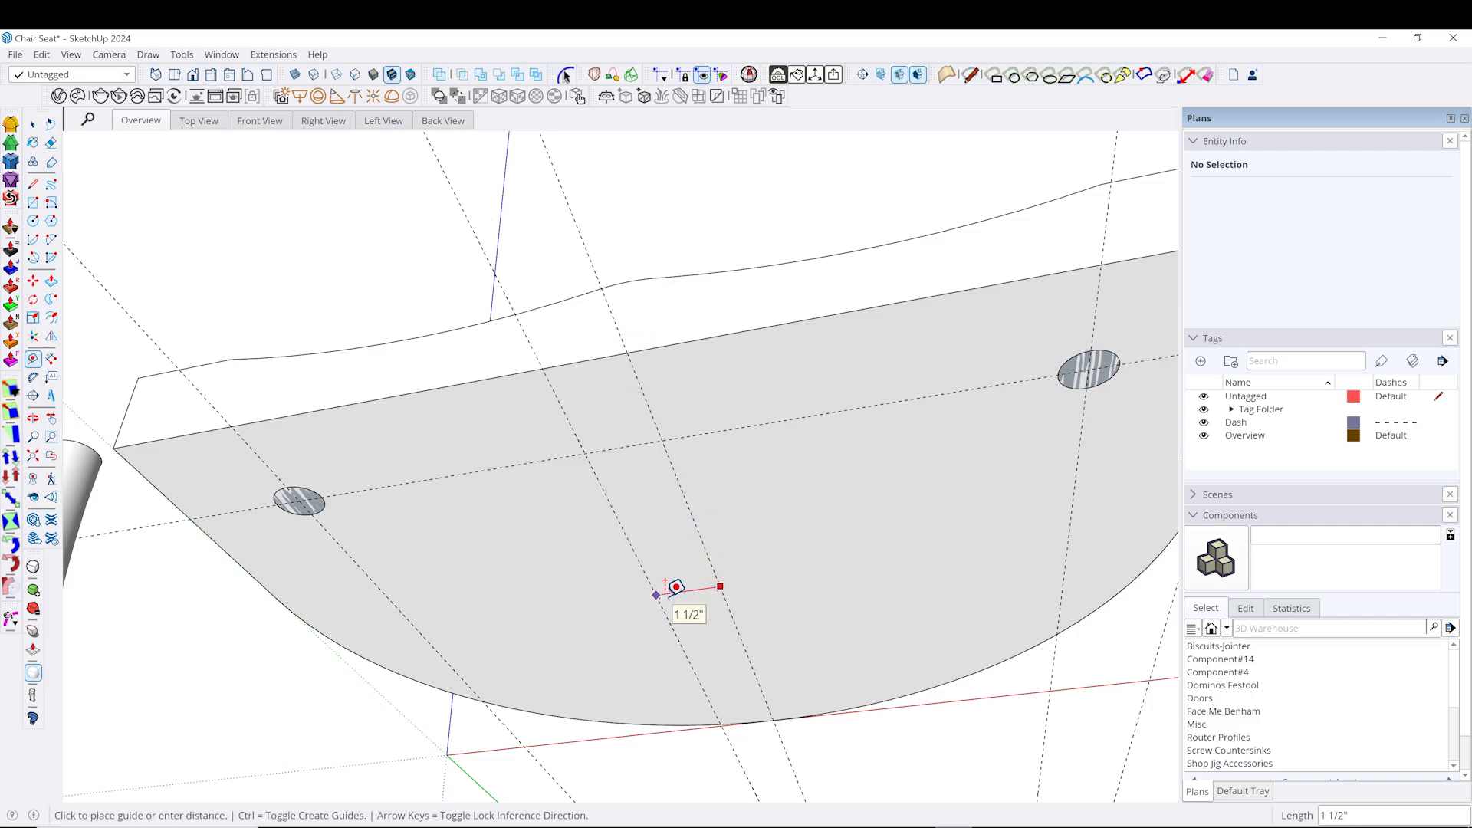
text(4.7)
key(Return)
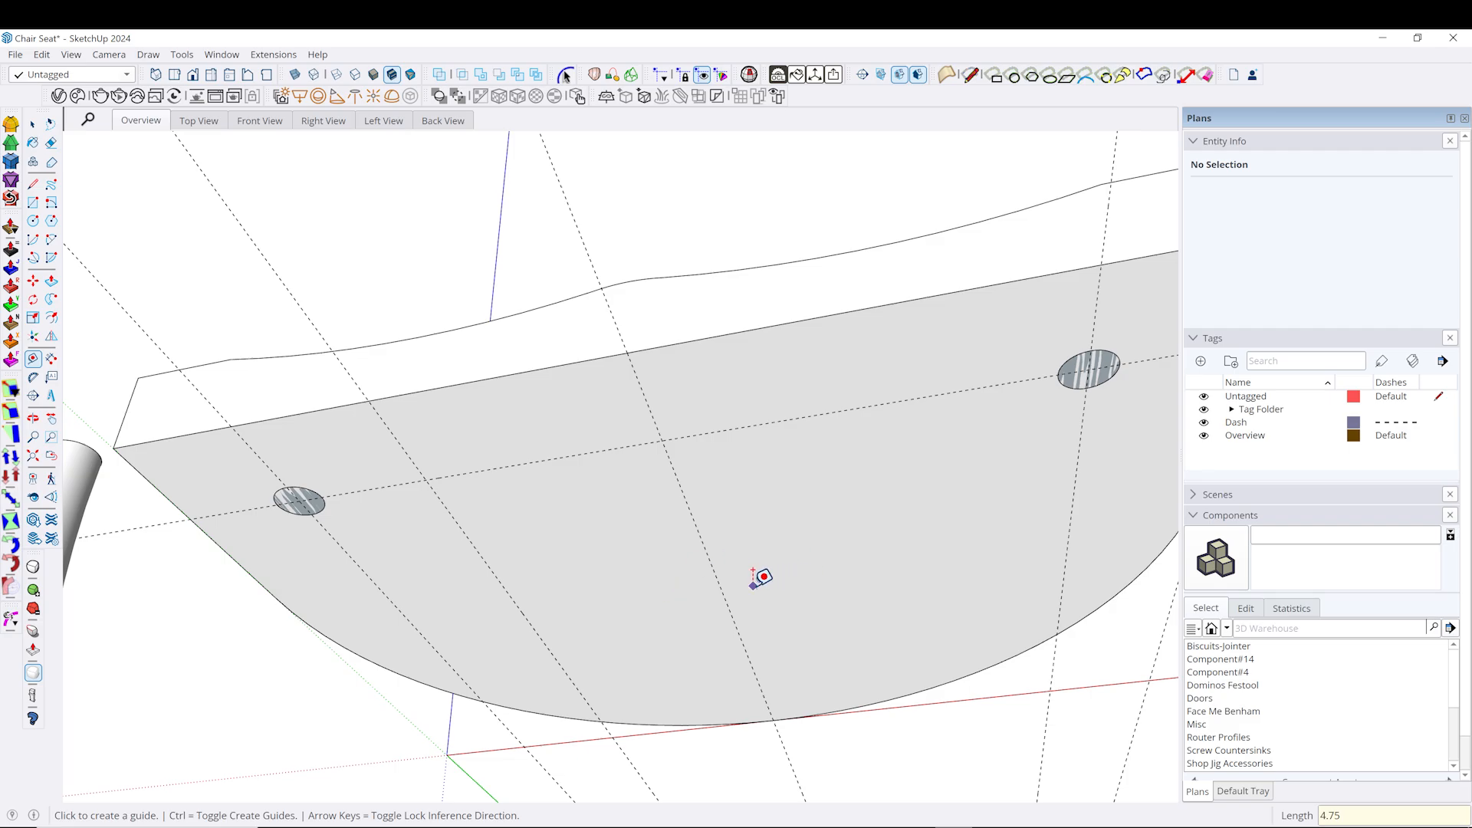
click(725, 599)
text(5)
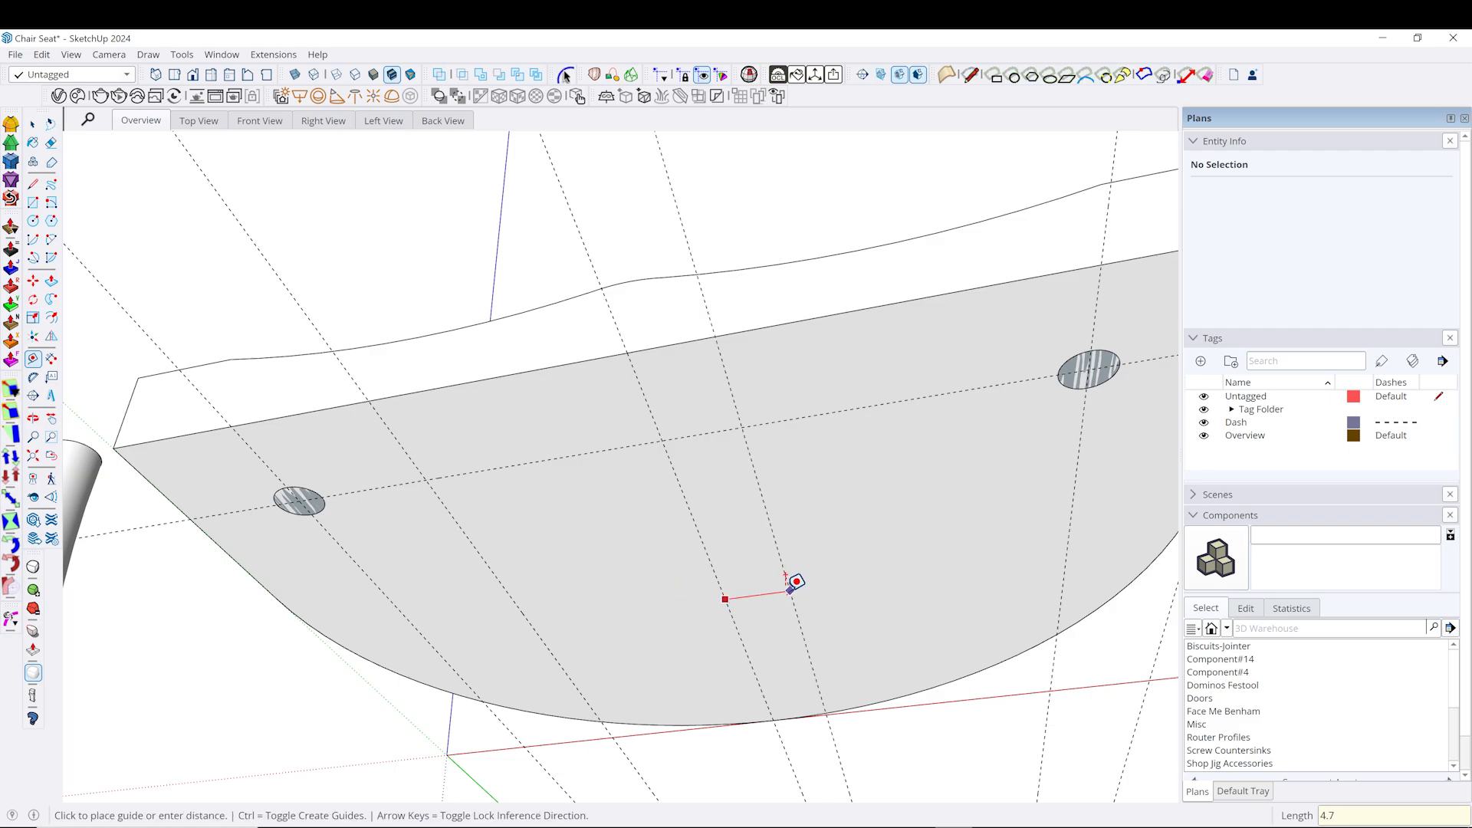
text(.7)
key(Return)
Place a guide across the seat's curved end, offset 3.25 inches inward from the red axis.
middle_drag(789, 582, 790, 549)
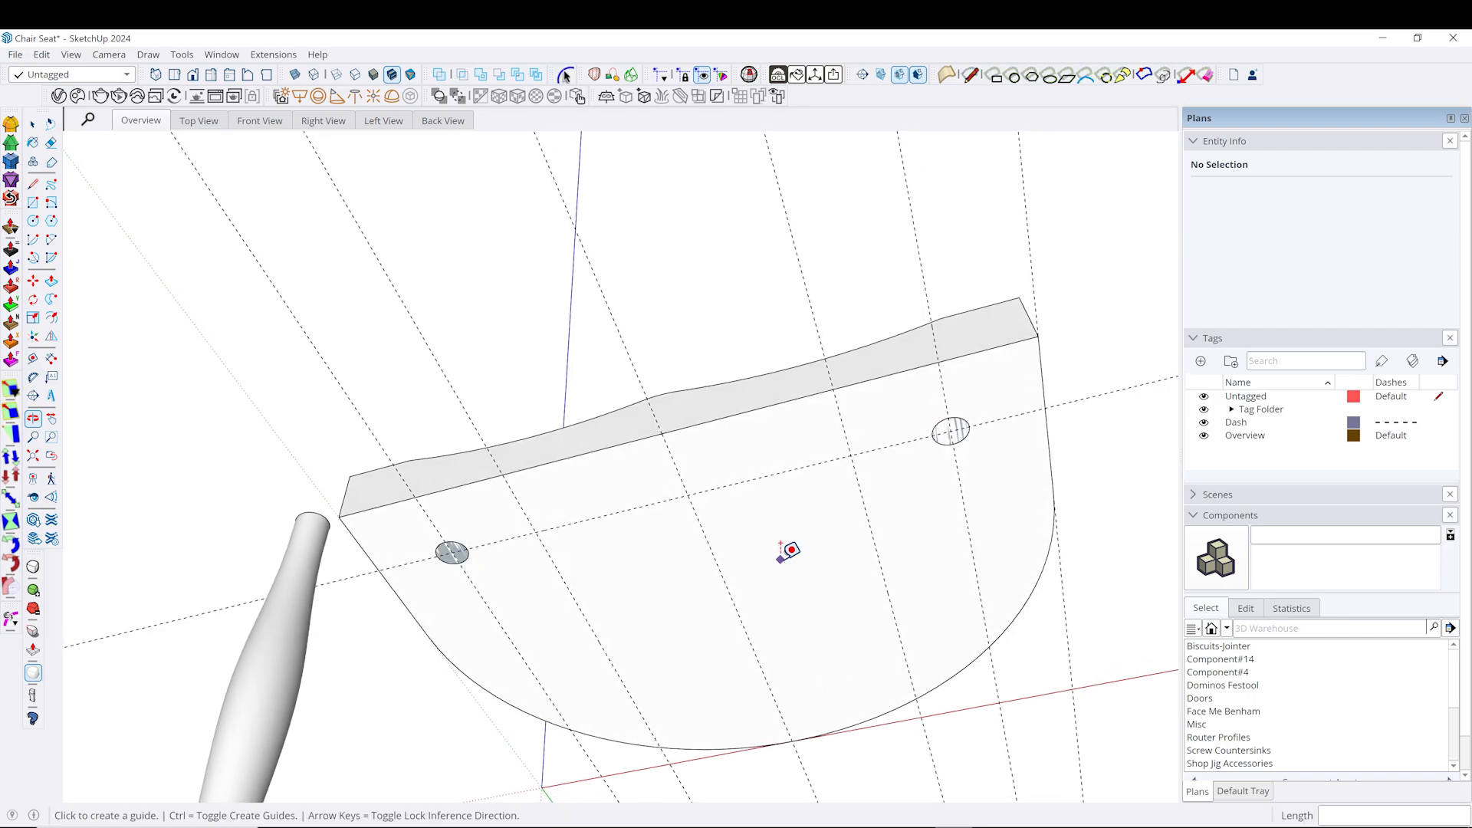
click(970, 705)
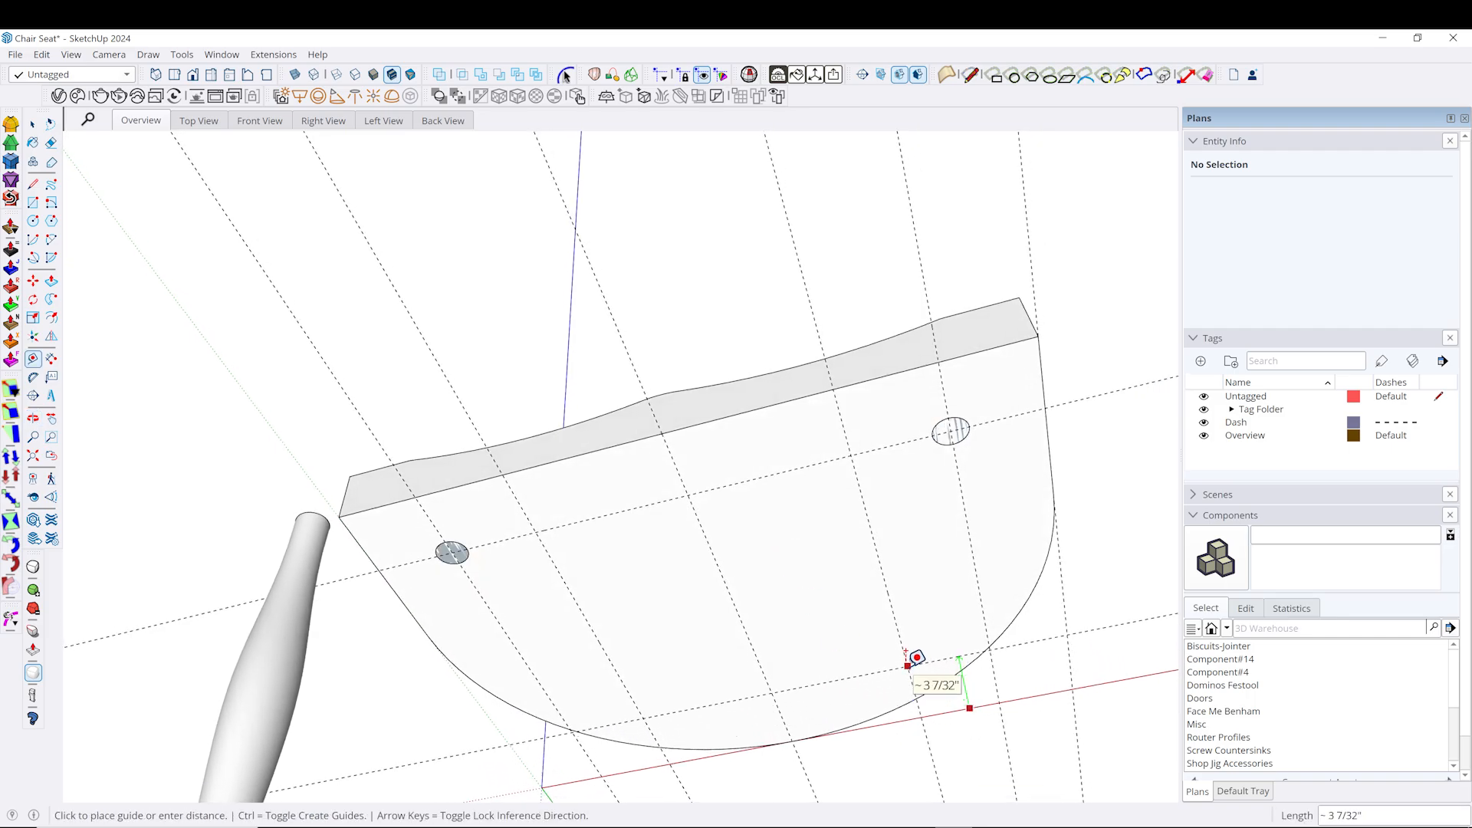
text(3.25)
key(Return)
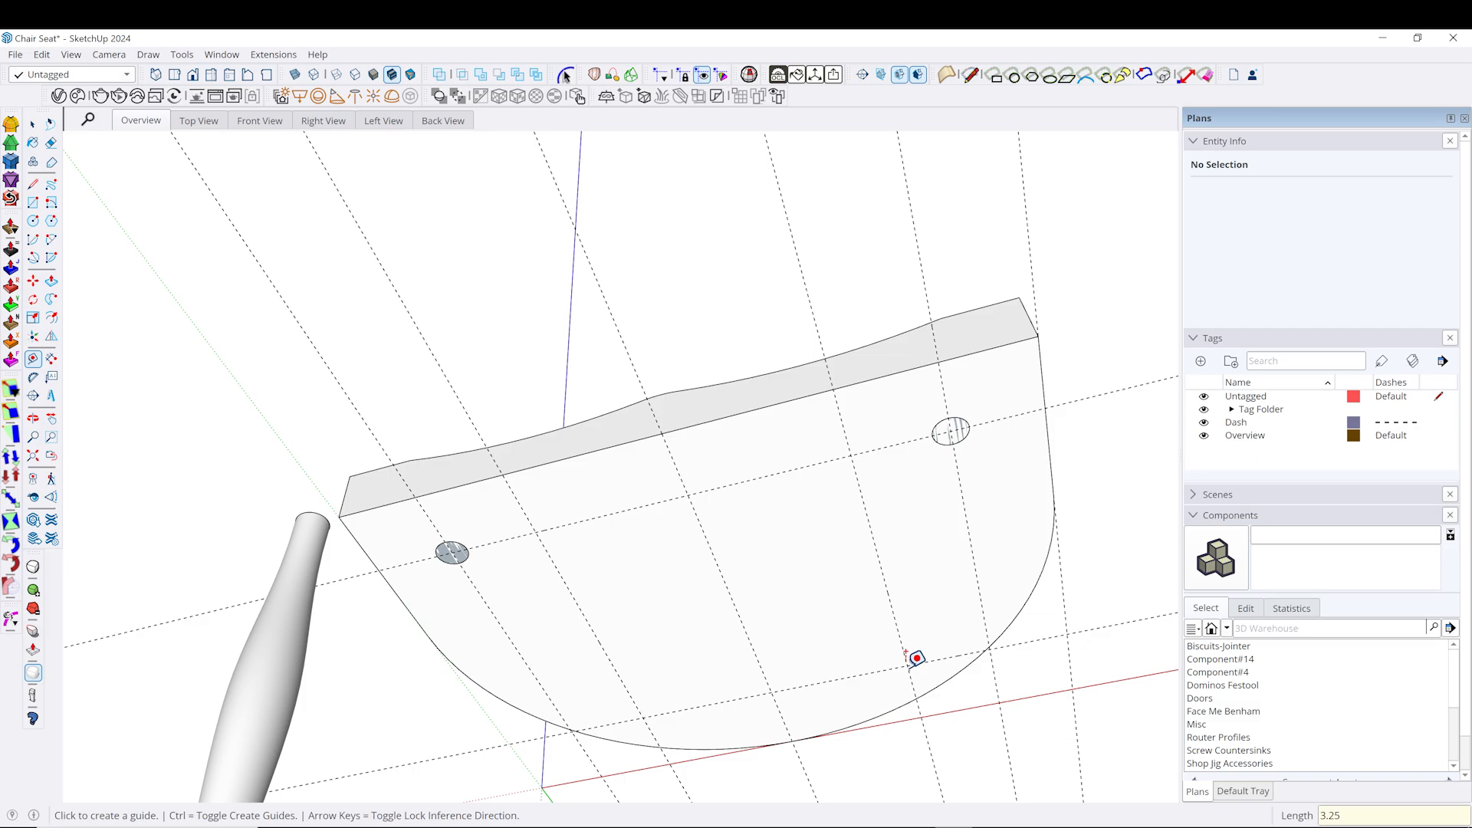
Draw a circle with a 0.5-inch radius where the front guide crosses the 4.75-inch guide on the leg's side.
middle_drag(916, 657, 757, 717)
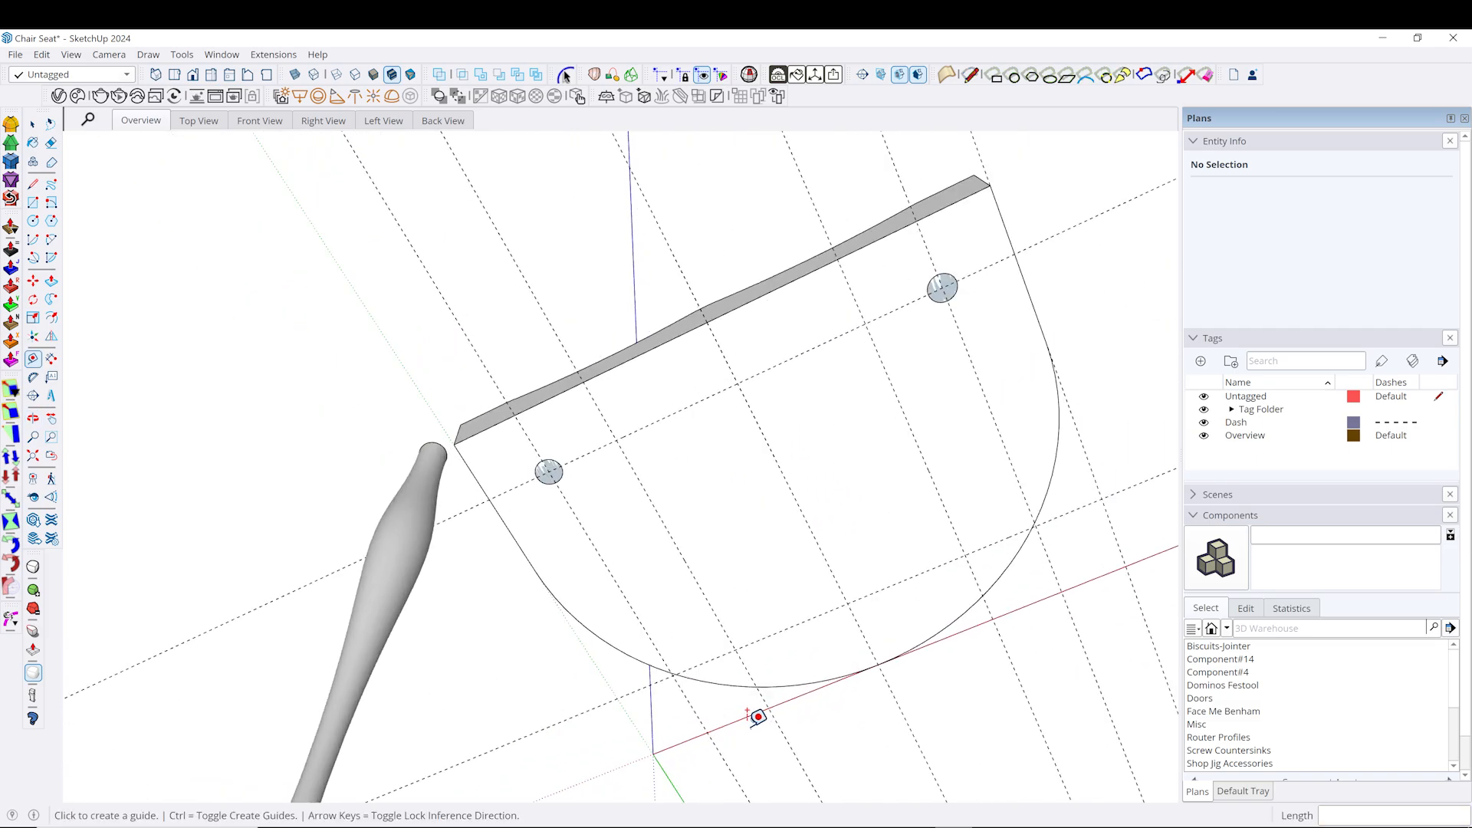
scroll(757, 716, up, 10)
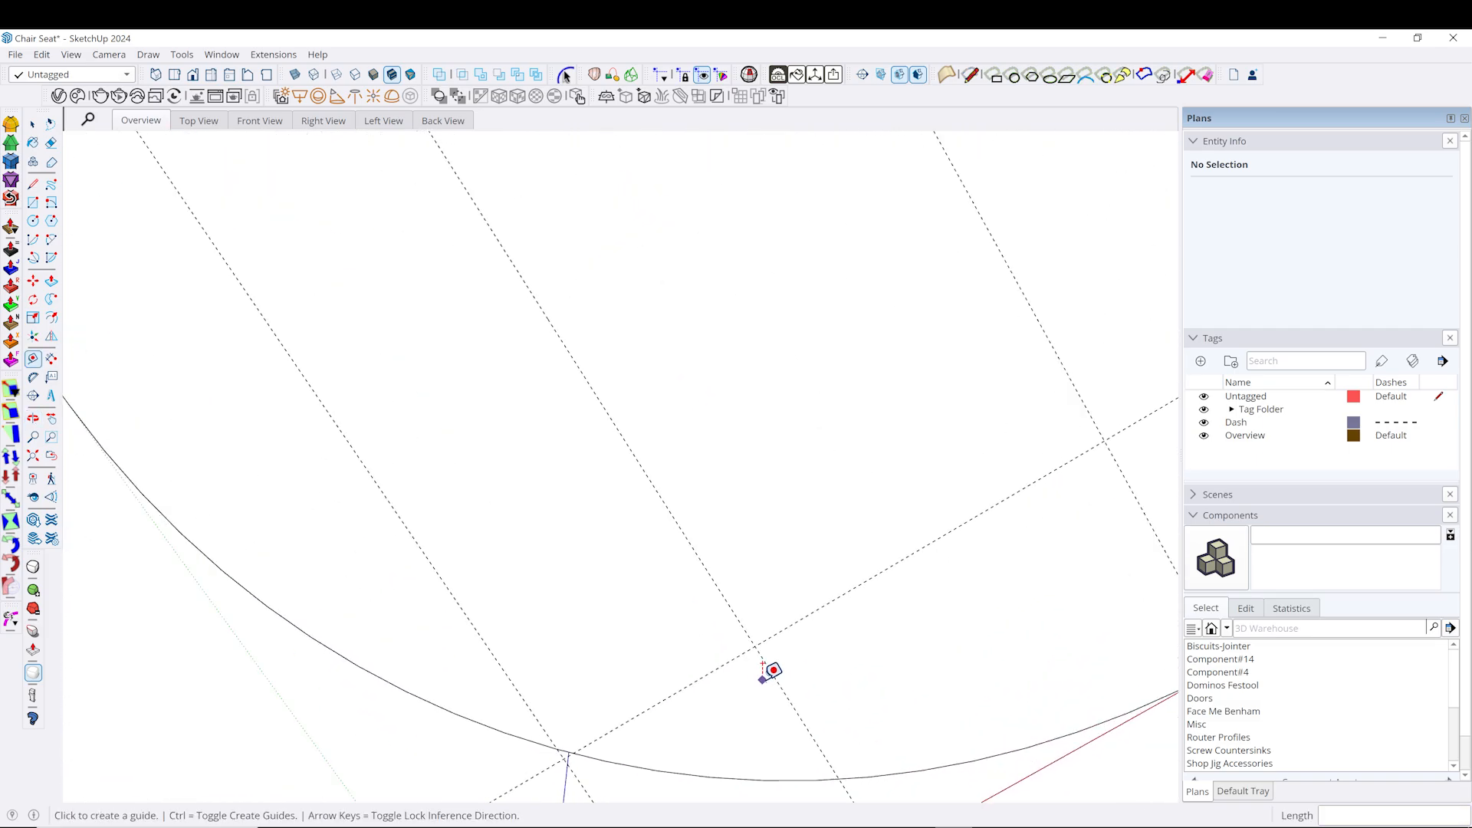
scroll(762, 634, down, 5)
mouse_move(739, 641)
middle_down()
mouse_move(731, 592)
mouse_move(745, 638)
middle_up()
key(c)
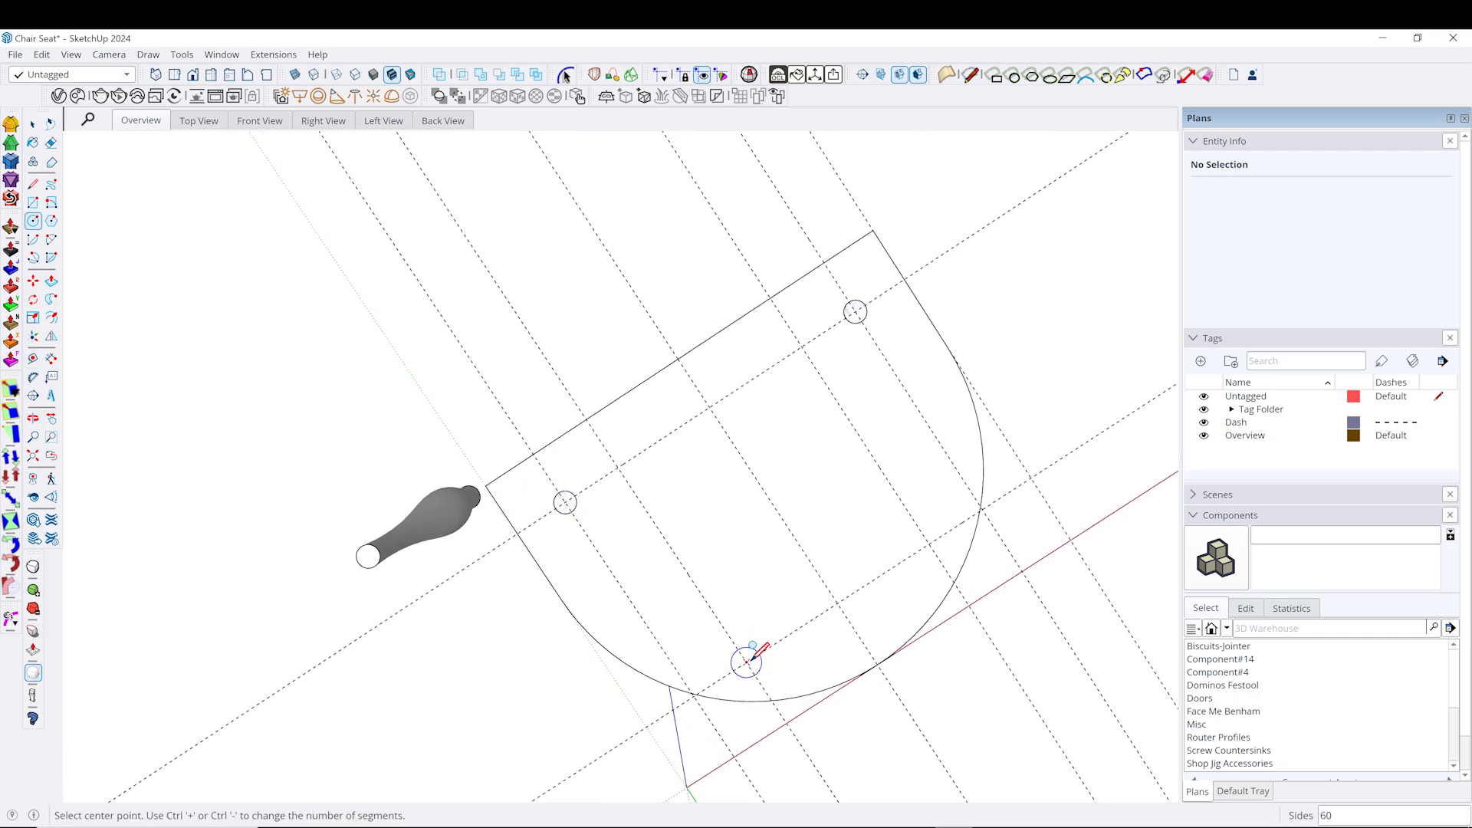
click(746, 661)
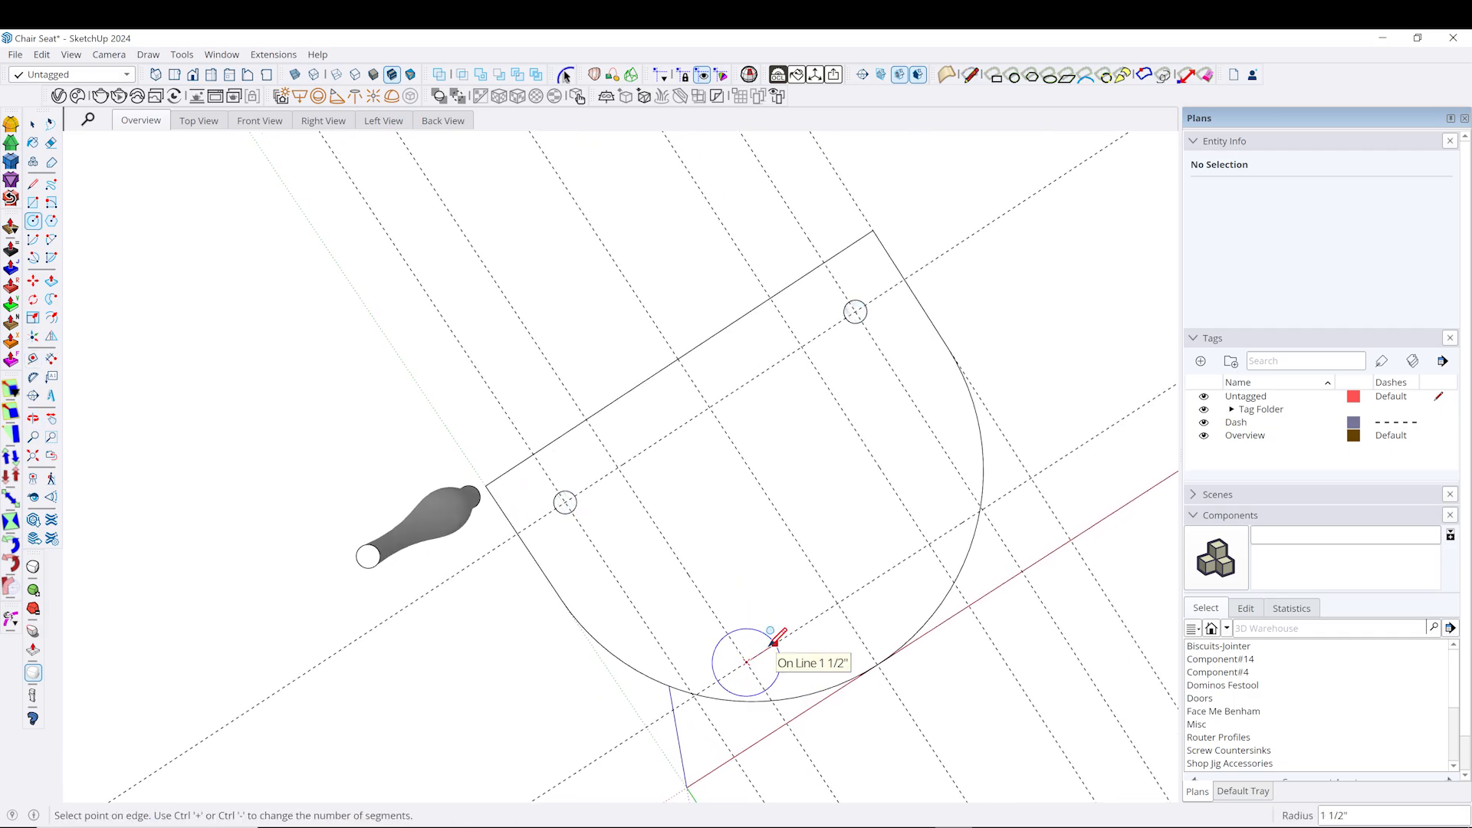
text(.5)
key(Return)
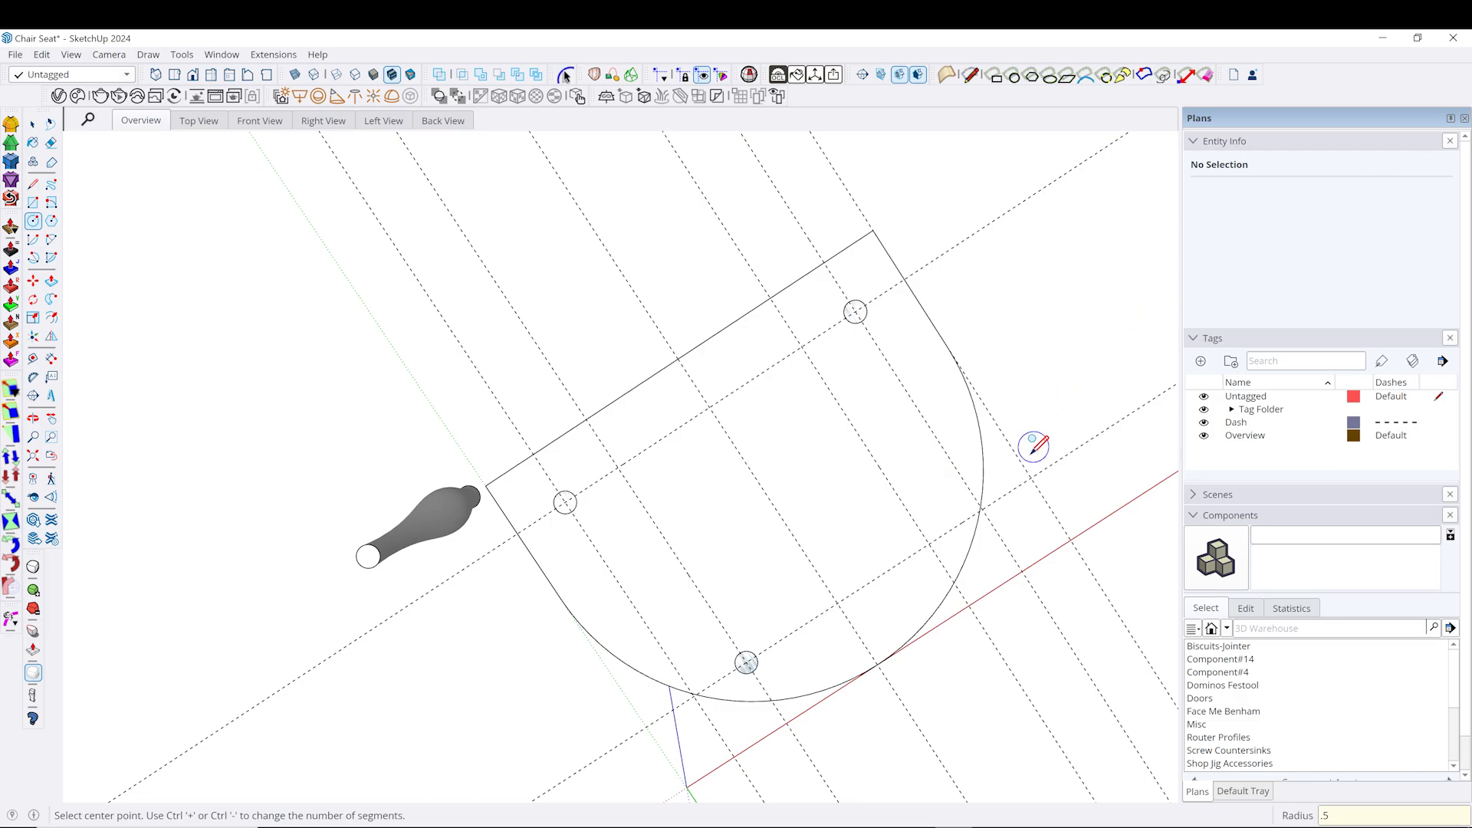
Draw the matching front circle with a 0.5-inch radius at the guide intersection on the other side of the centre guide.
click(929, 543)
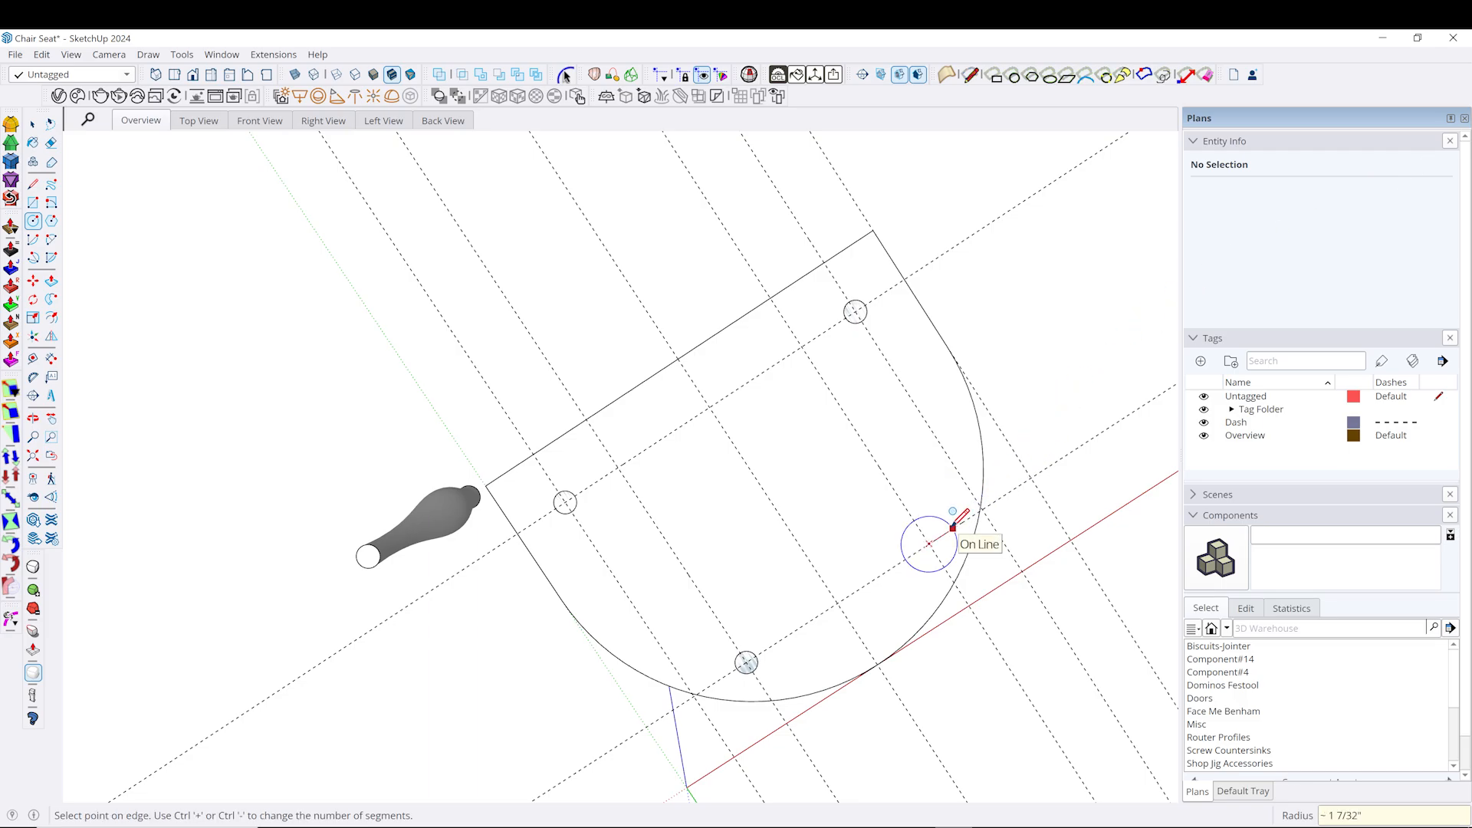
text(.5)
key(Return)
key(space)
Select both front circles with the guide through them and move them 1/2 inch toward the seat's straight edge.
middle_drag(664, 497, 693, 675)
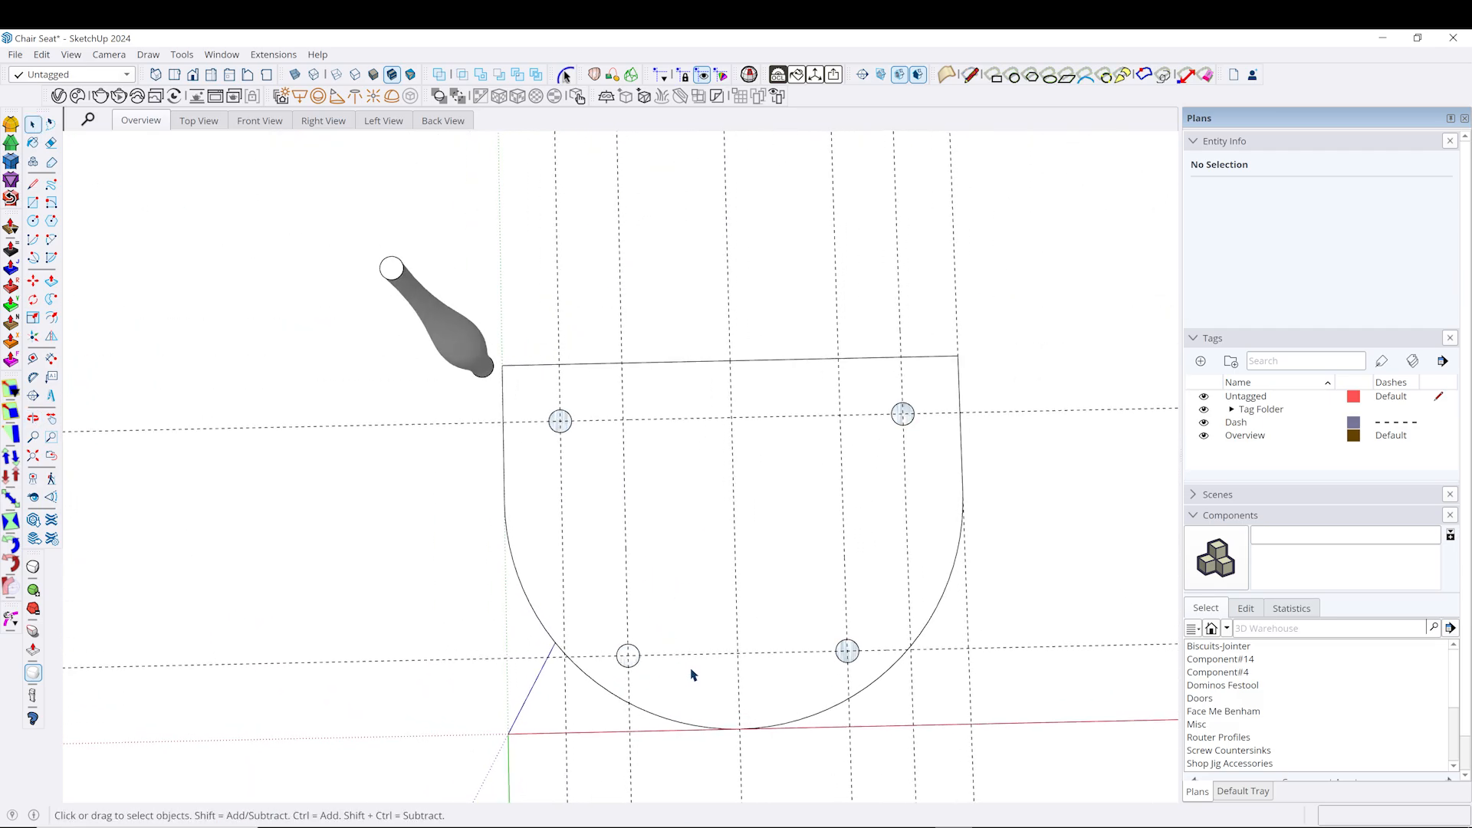
click(637, 662)
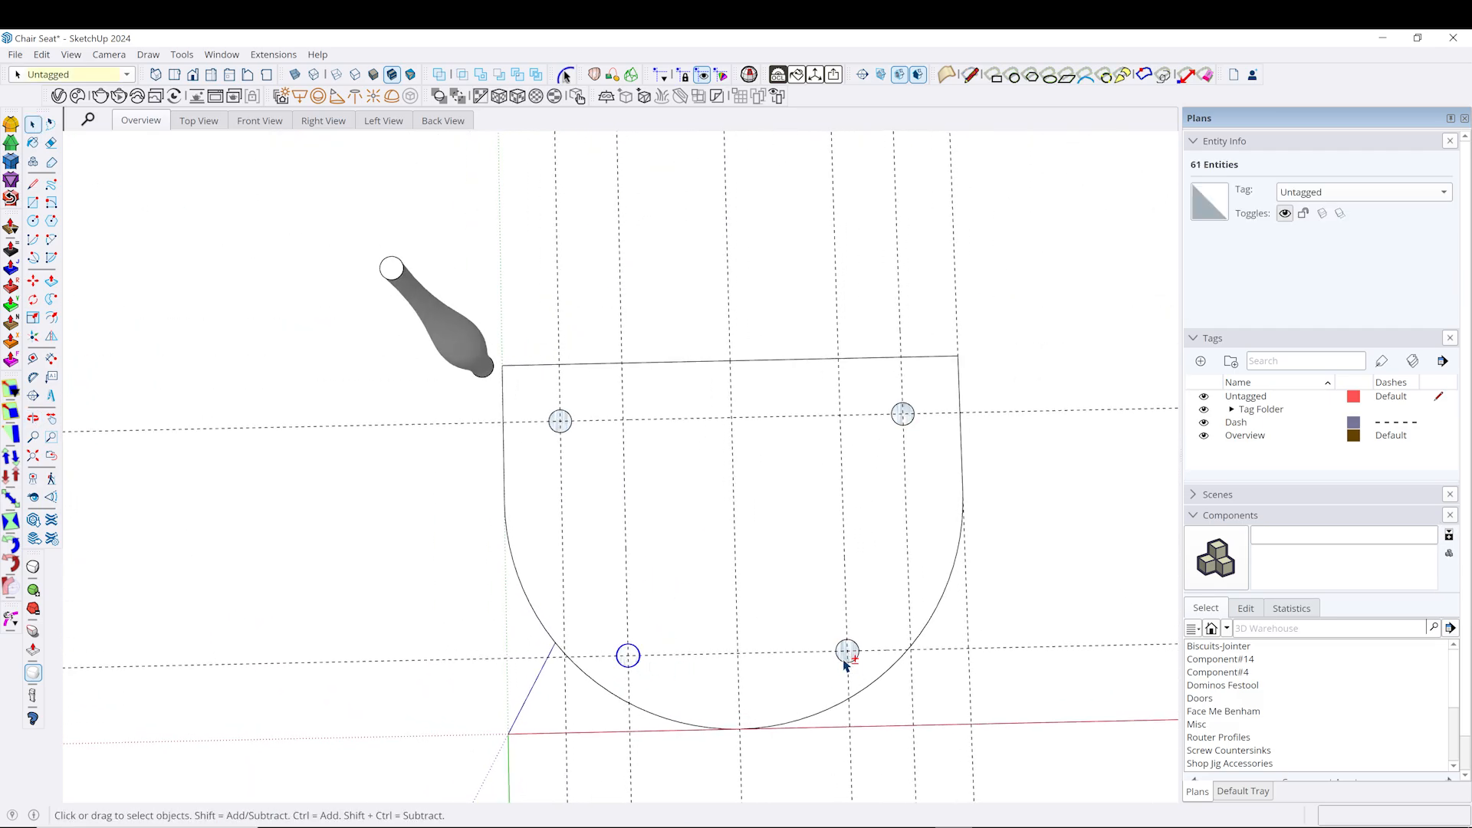
key(m)
click(740, 656)
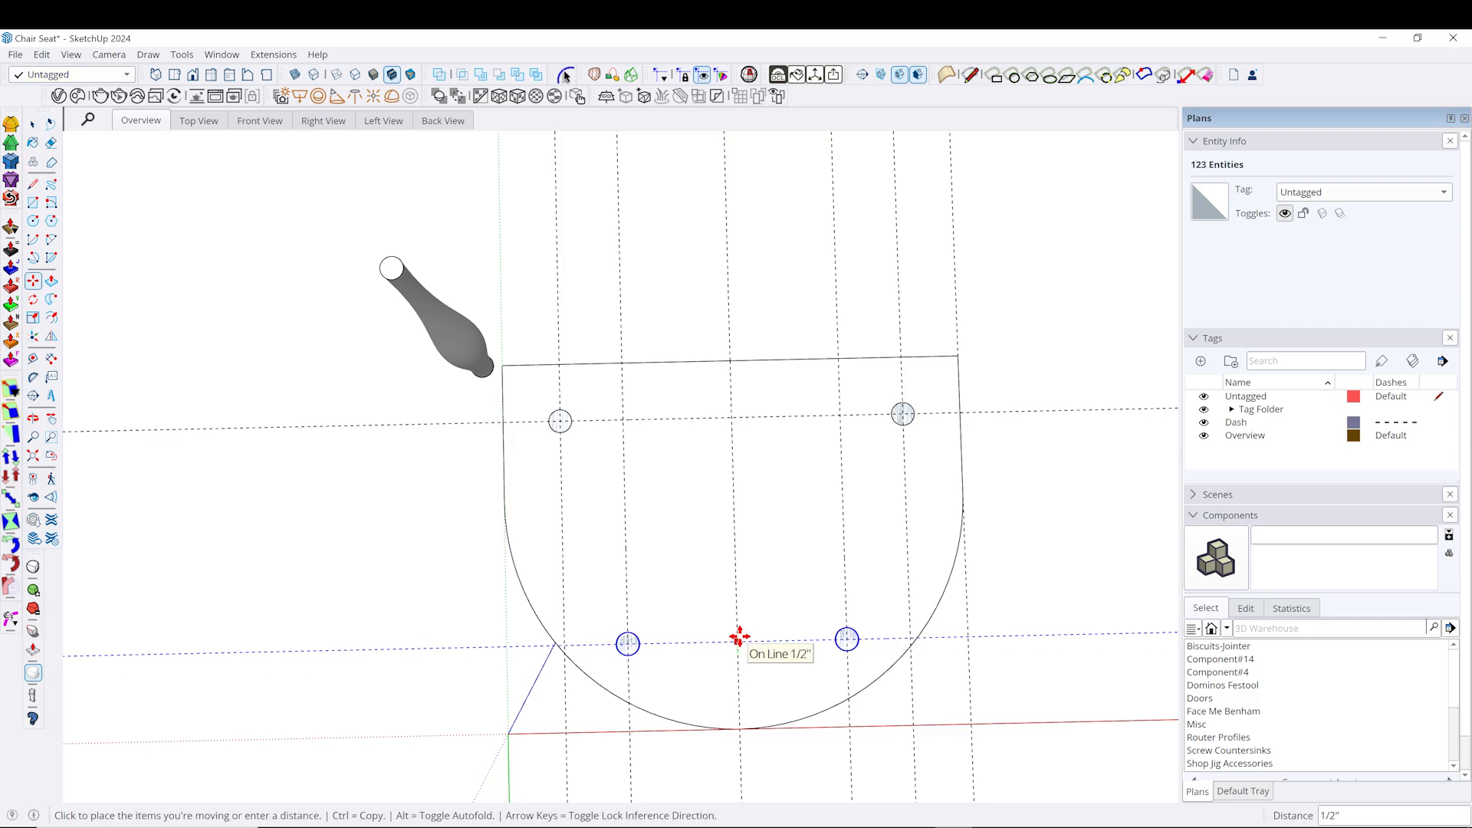
click(739, 637)
key(space)
Draw a line connecting the centres of the two rear circles on the seat's underside.
middle_drag(503, 585, 620, 300)
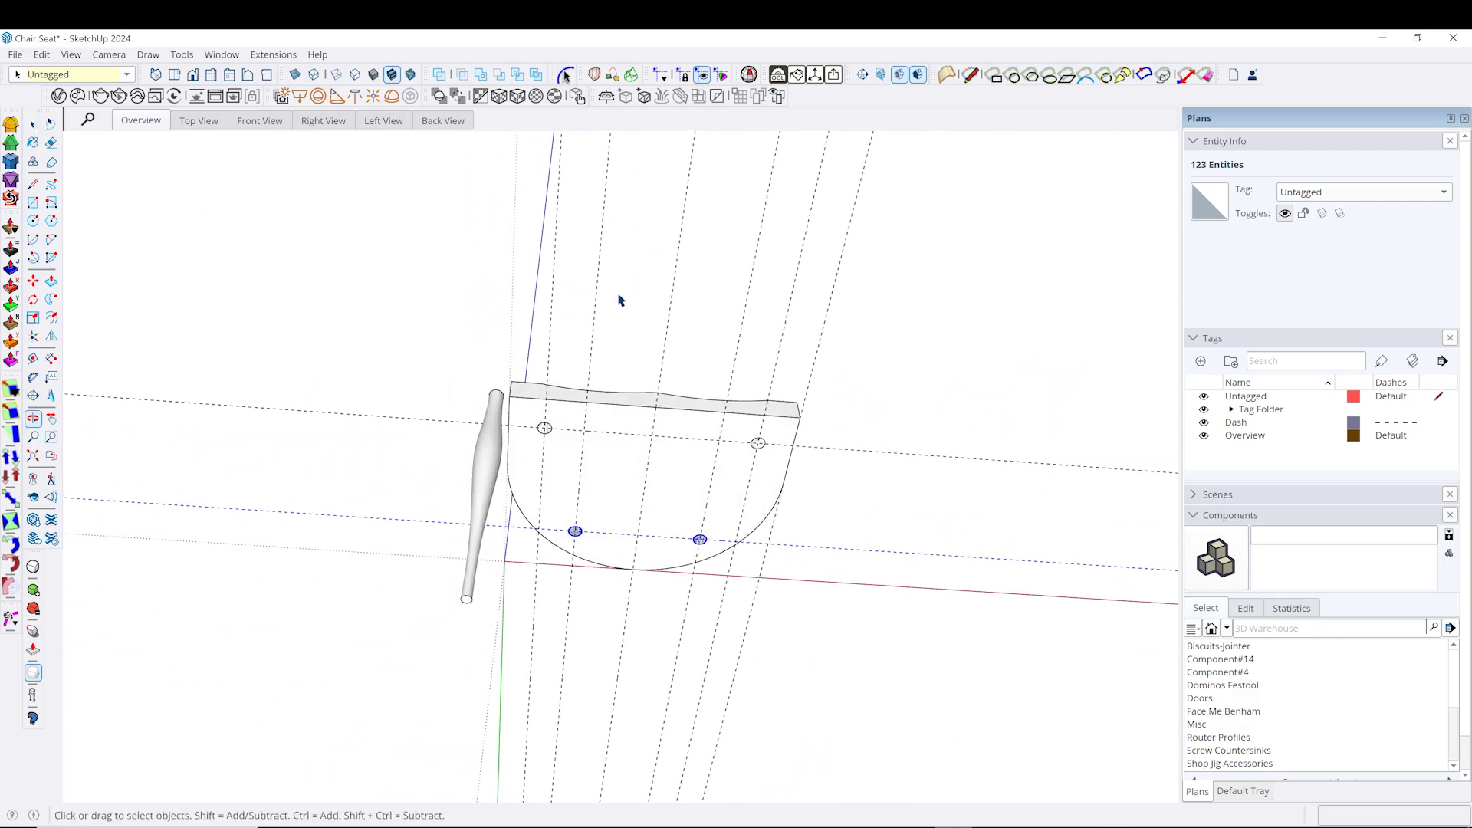
scroll(572, 499, up, 8)
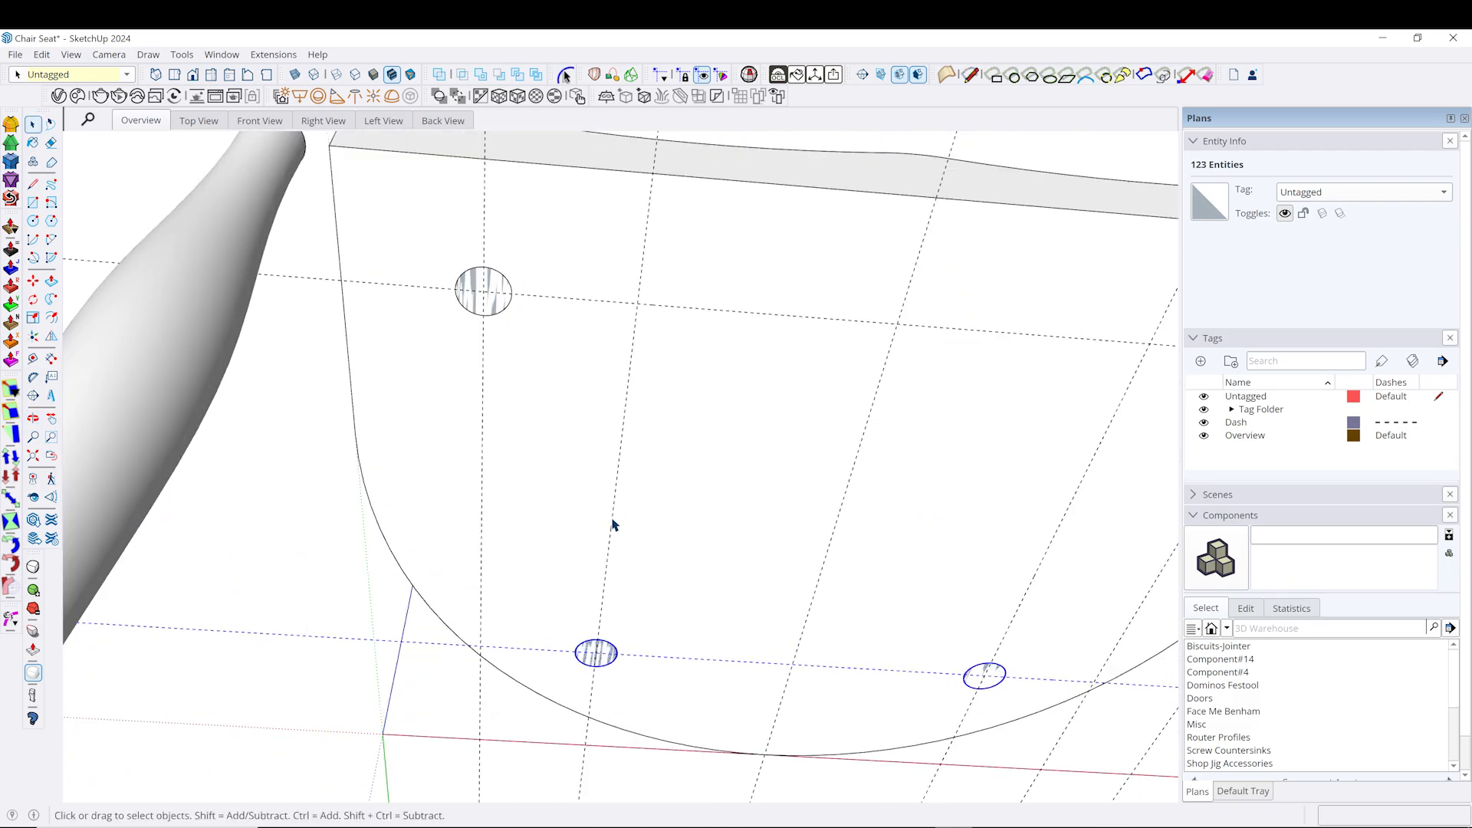
middle_drag(613, 525, 545, 391)
scroll(519, 403, down, 3)
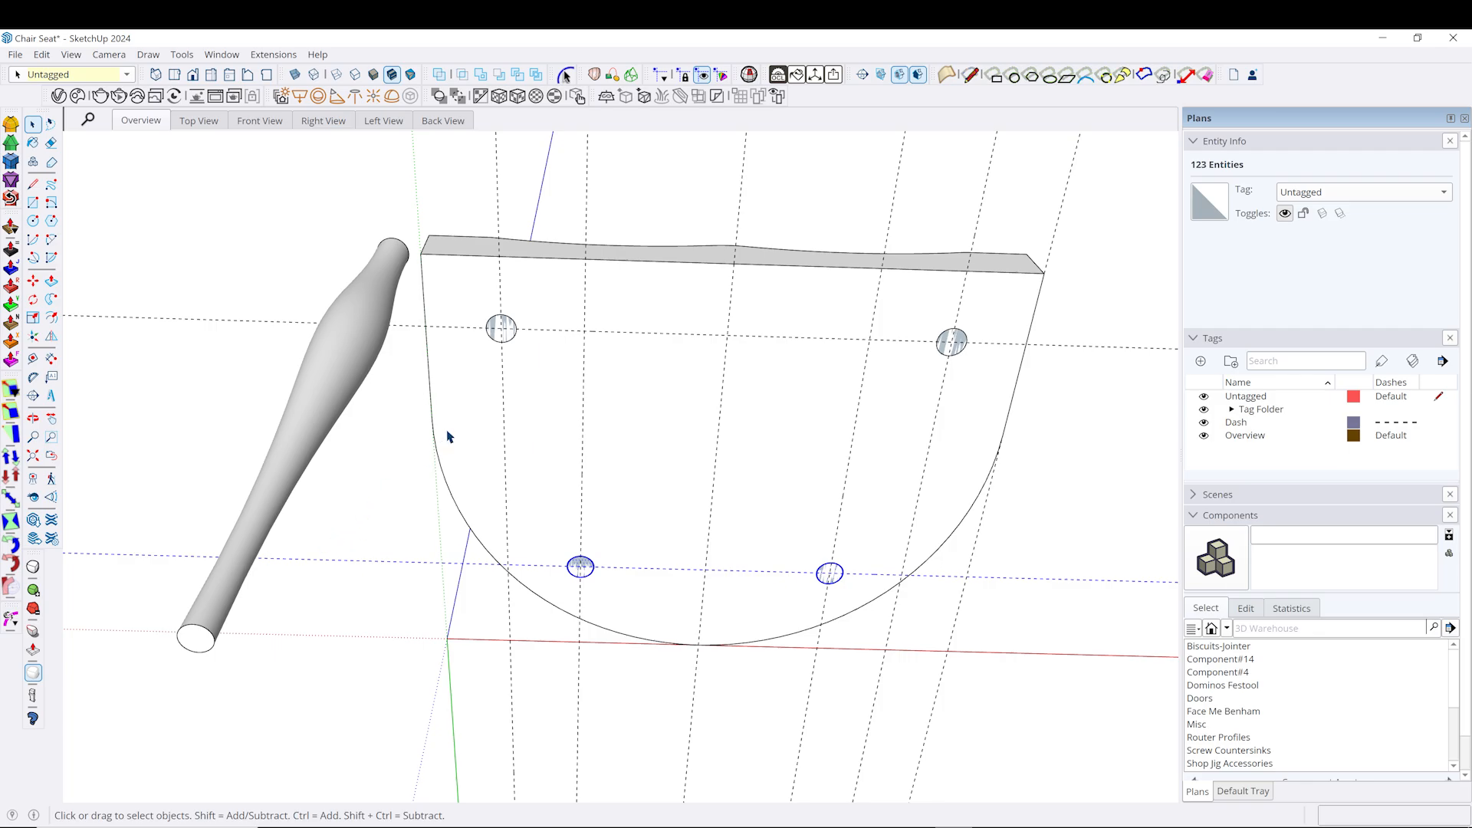
key(l)
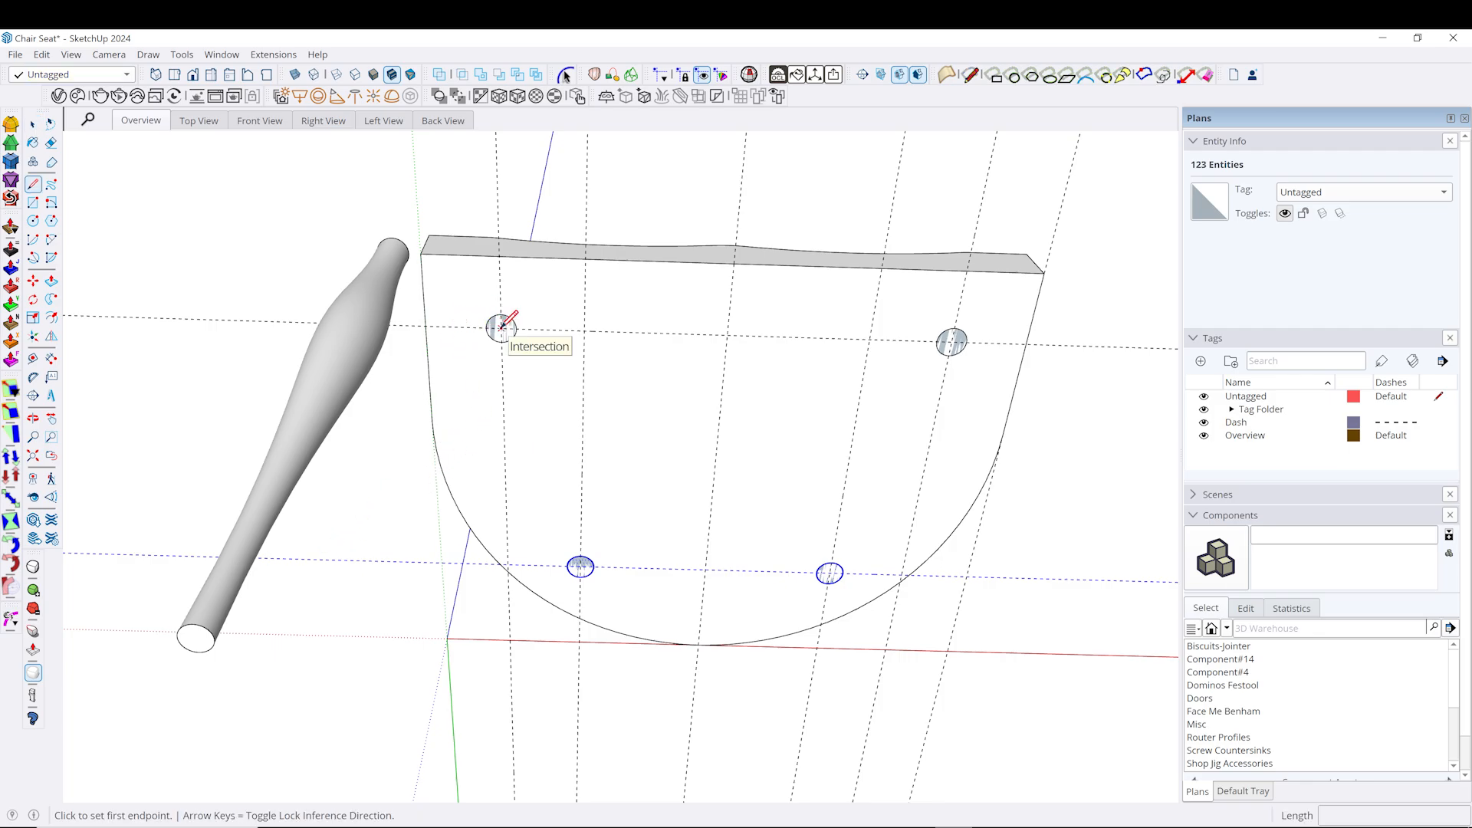
click(501, 328)
click(951, 342)
key(space)
Rotate a copy of the line between the rear circles about the circle nearest the loose leg, toward the diagonally opposite front circle.
click(568, 335)
key(q)
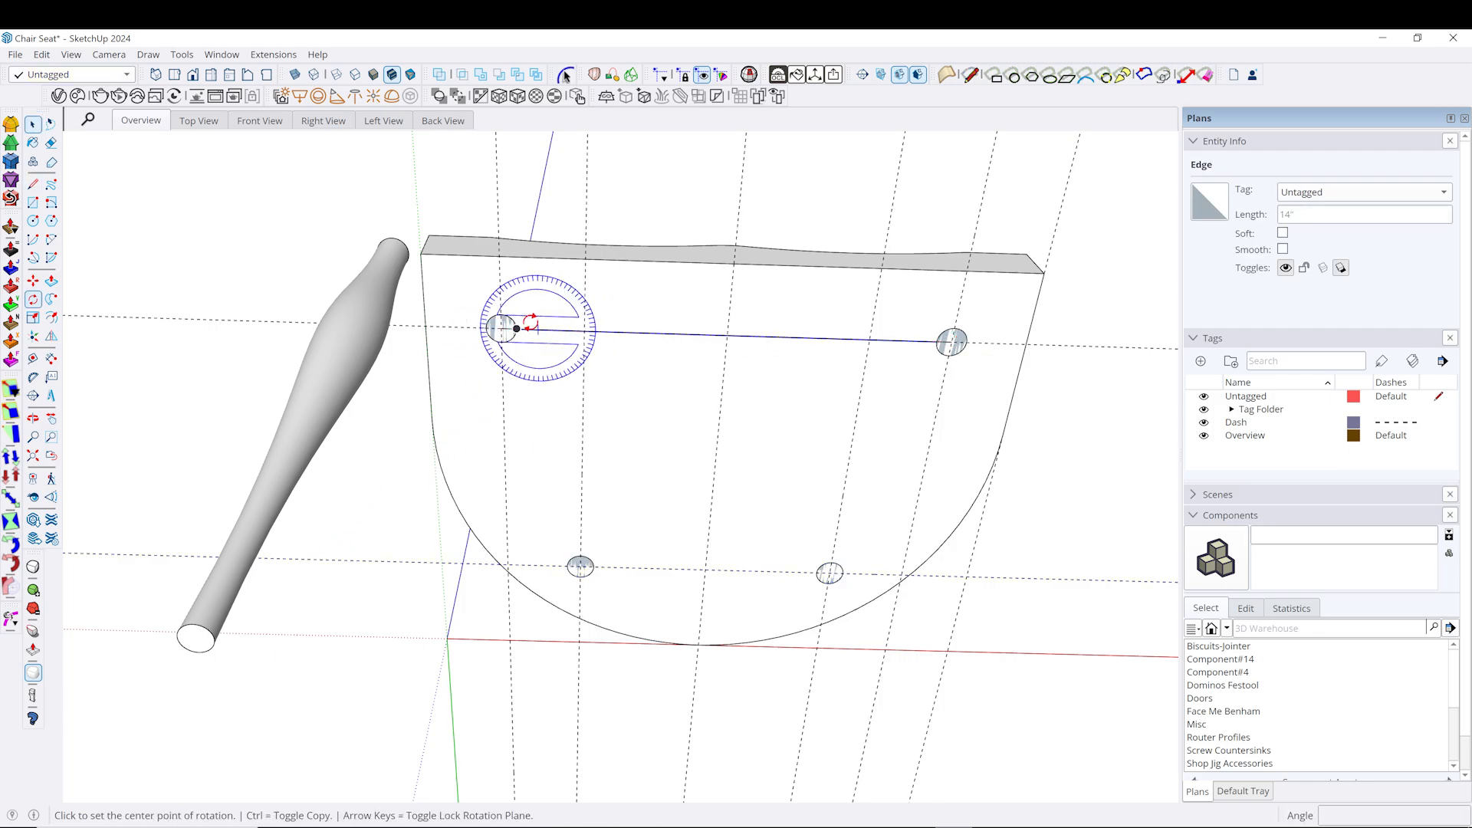
click(502, 328)
click(622, 333)
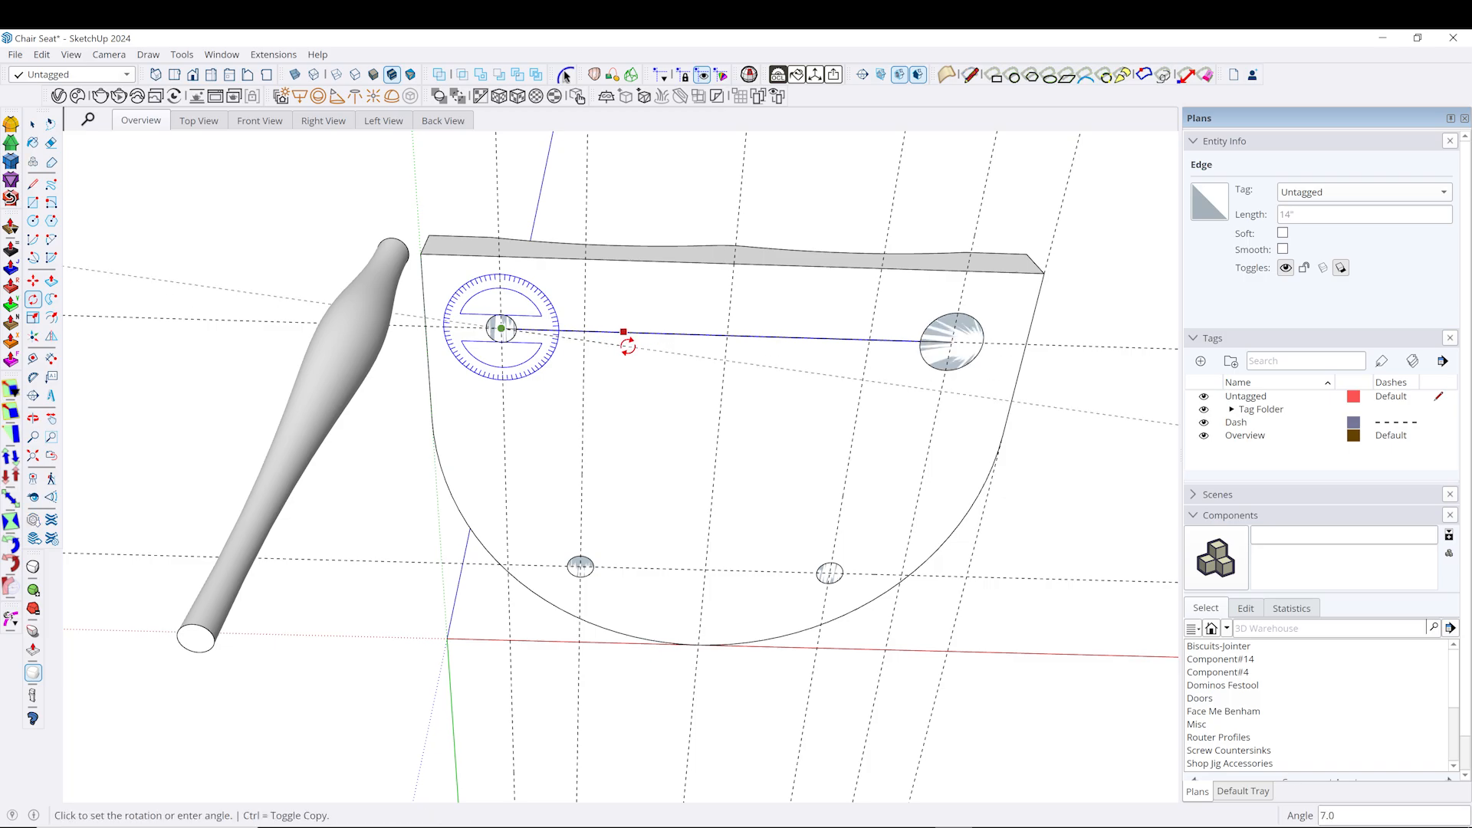
key(ctrl)
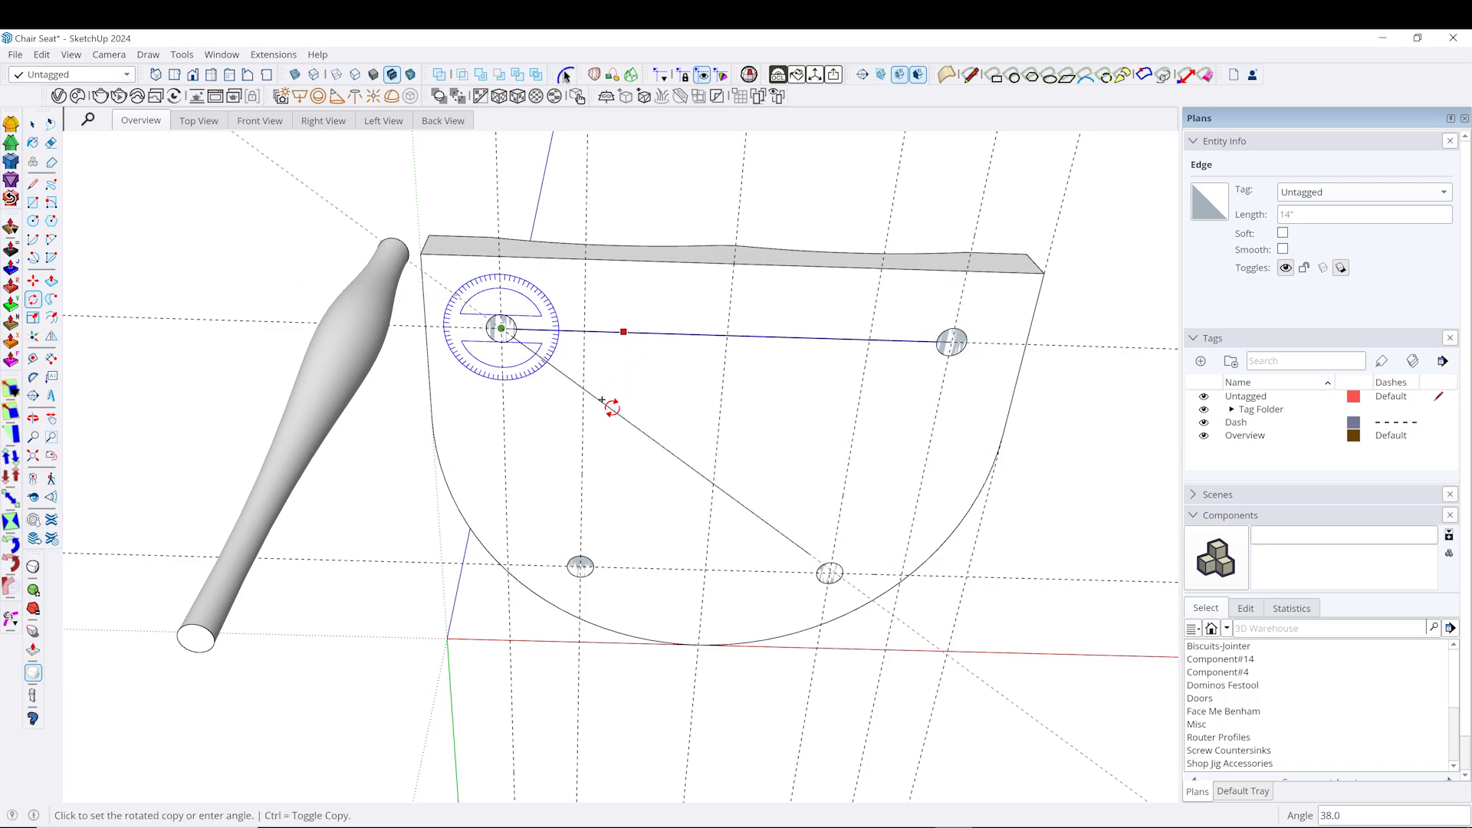
click(611, 407)
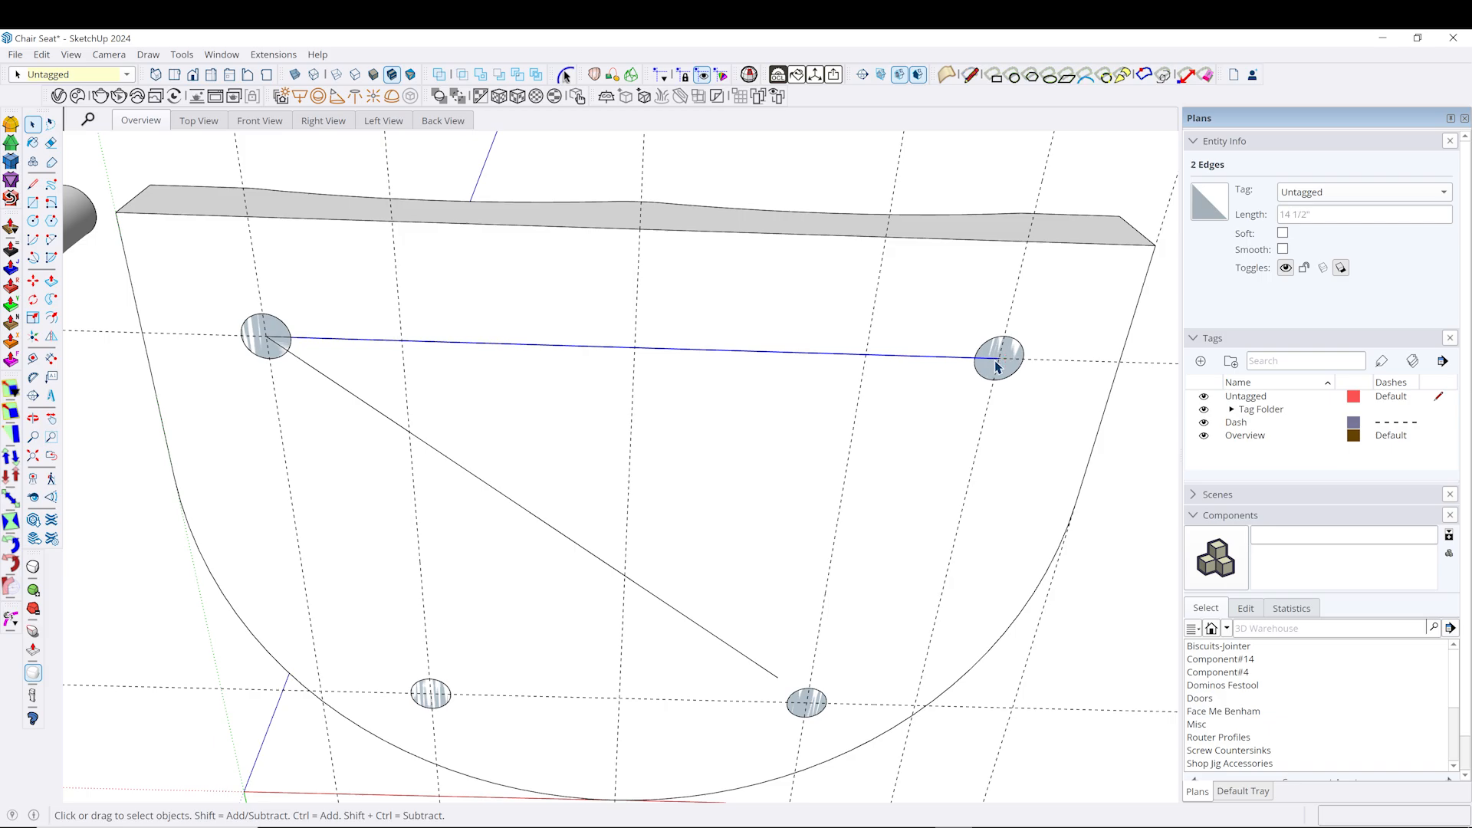
Rotate a copy of the rear line 39.5° about the other rear circle's centre, toward its diagonally opposite front circle.
key(q)
click(999, 358)
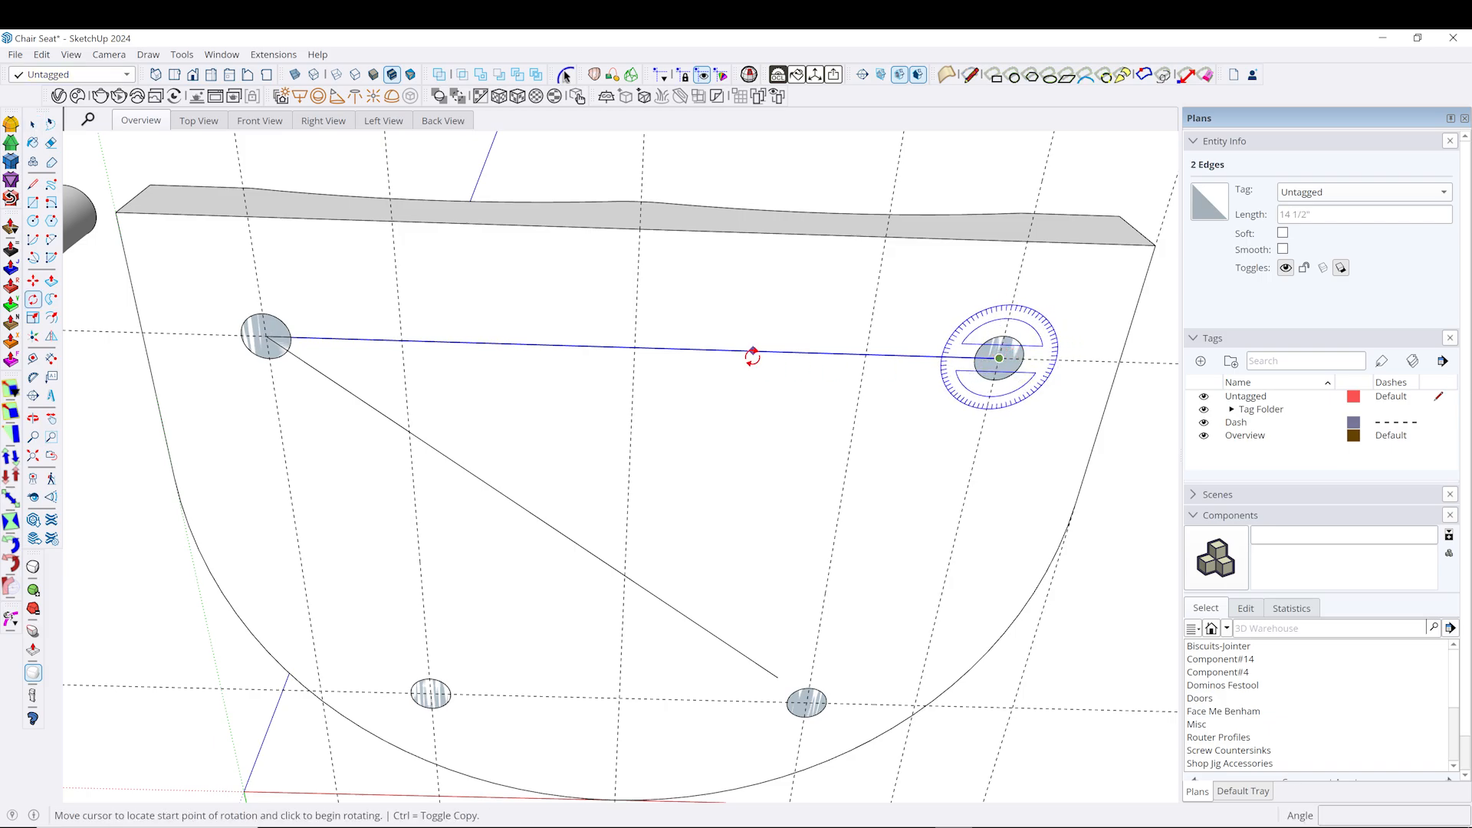
key(ctrl)
click(752, 352)
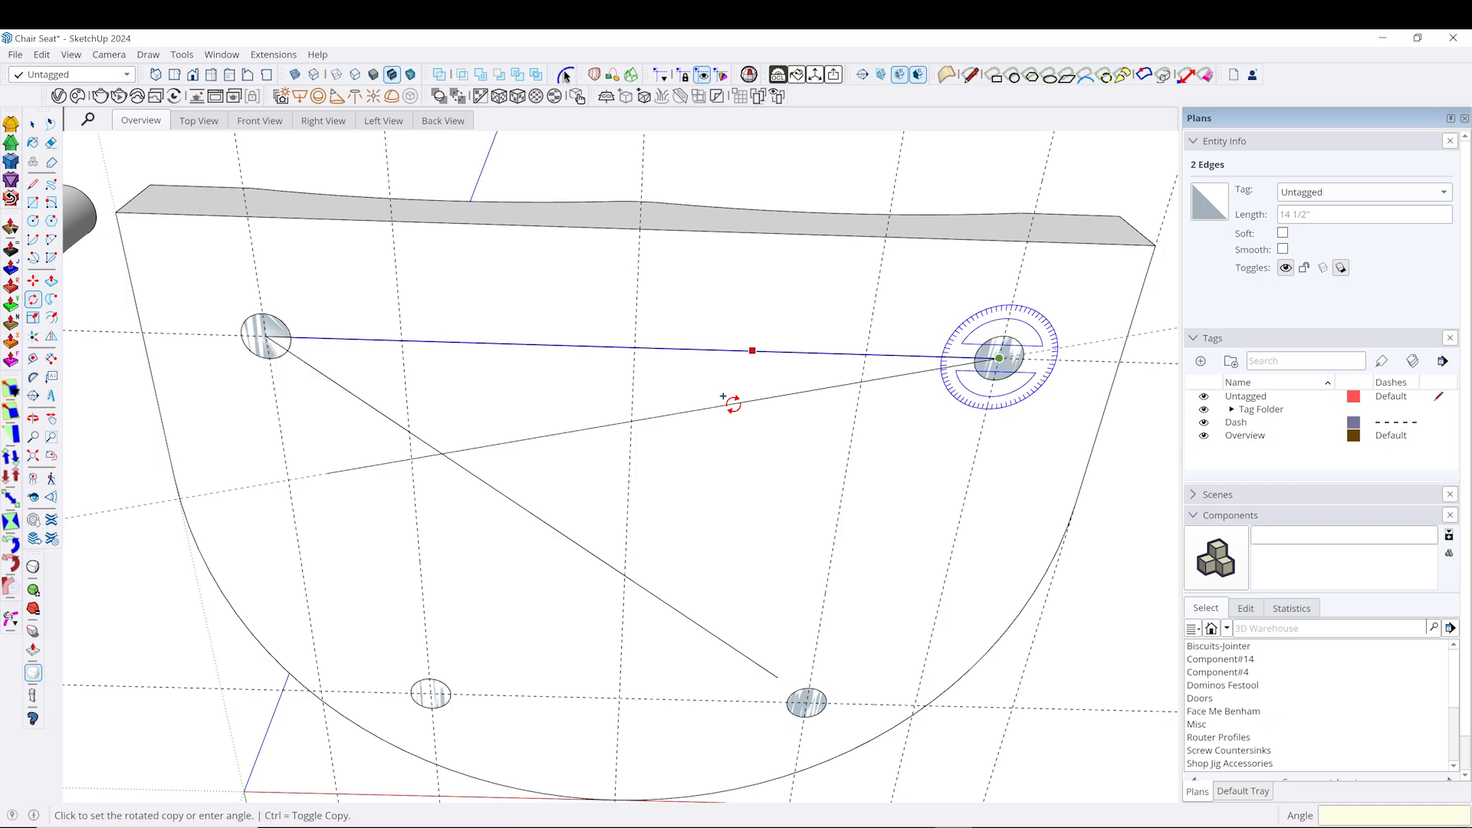
text(39.5)
key(Return)
key(space)
Make the turned leg a component with the definition name Leg.
middle_drag(834, 299, 502, 483)
scroll(395, 334, up, 3)
middle_drag(384, 323, 376, 347)
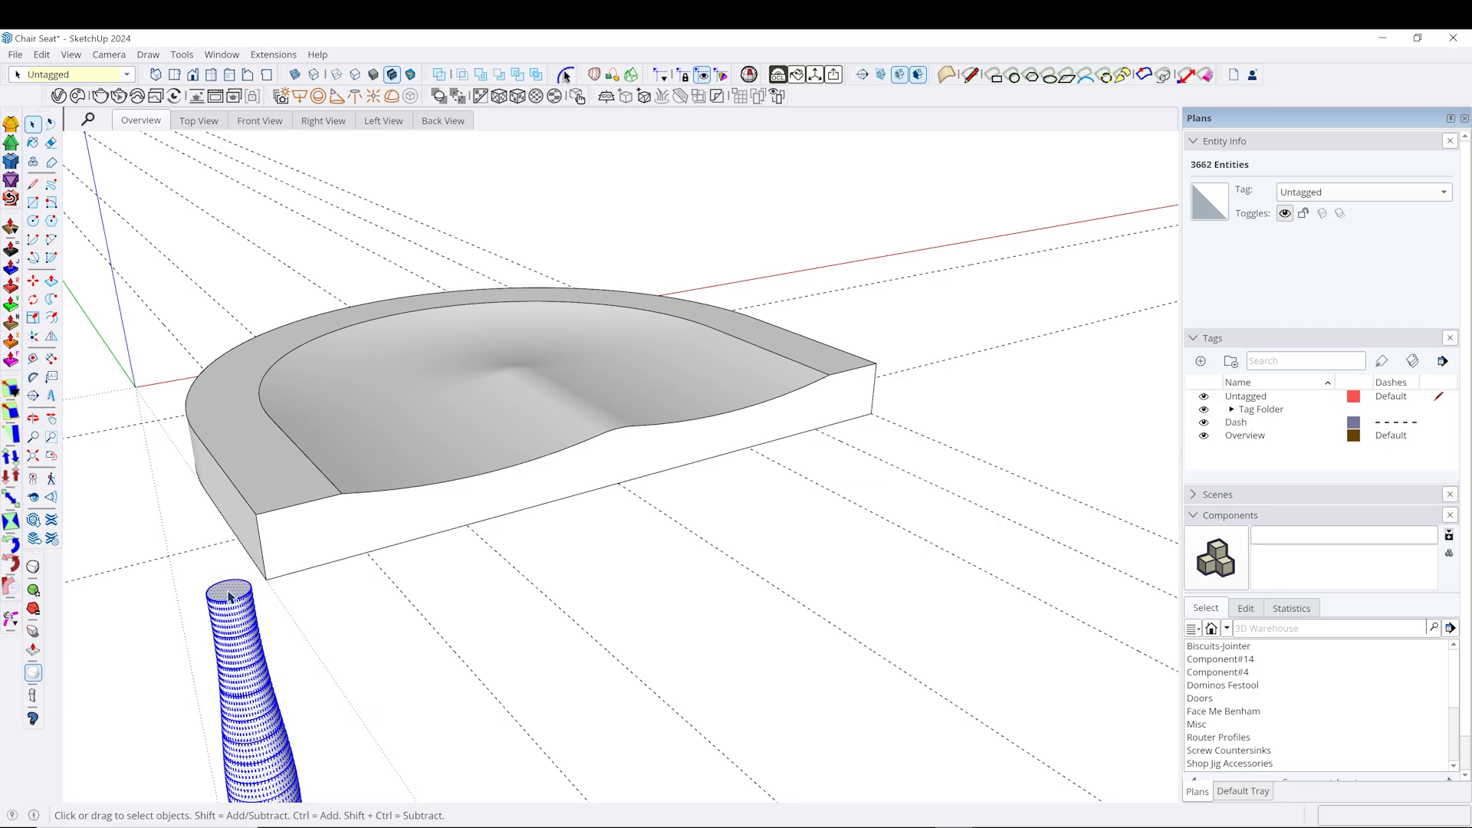
key(g)
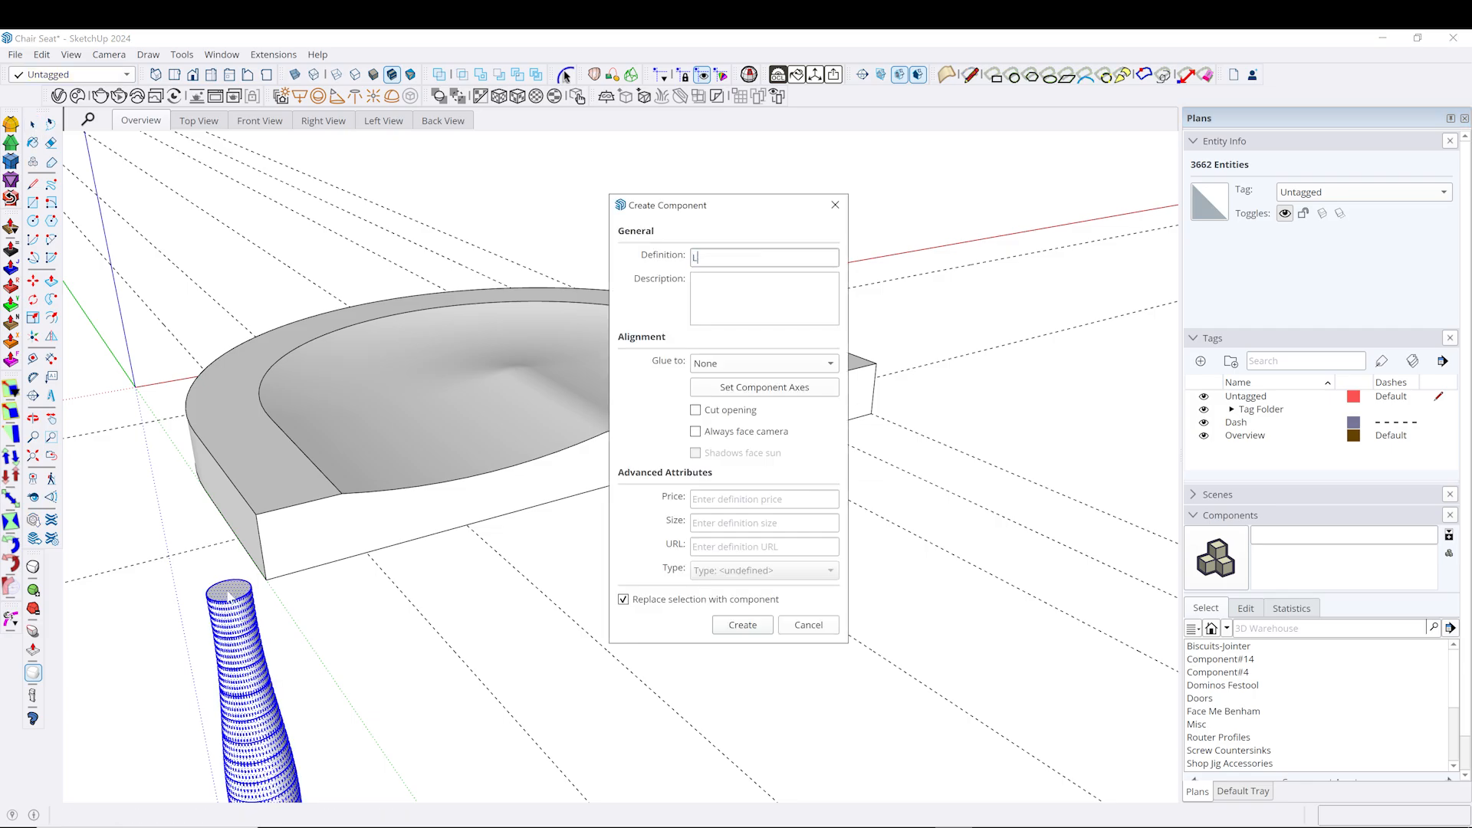
key(Return)
Draw a diameter line across the circular top face inside the Leg component to mark its centre.
key(l)
scroll(230, 596, up, 5)
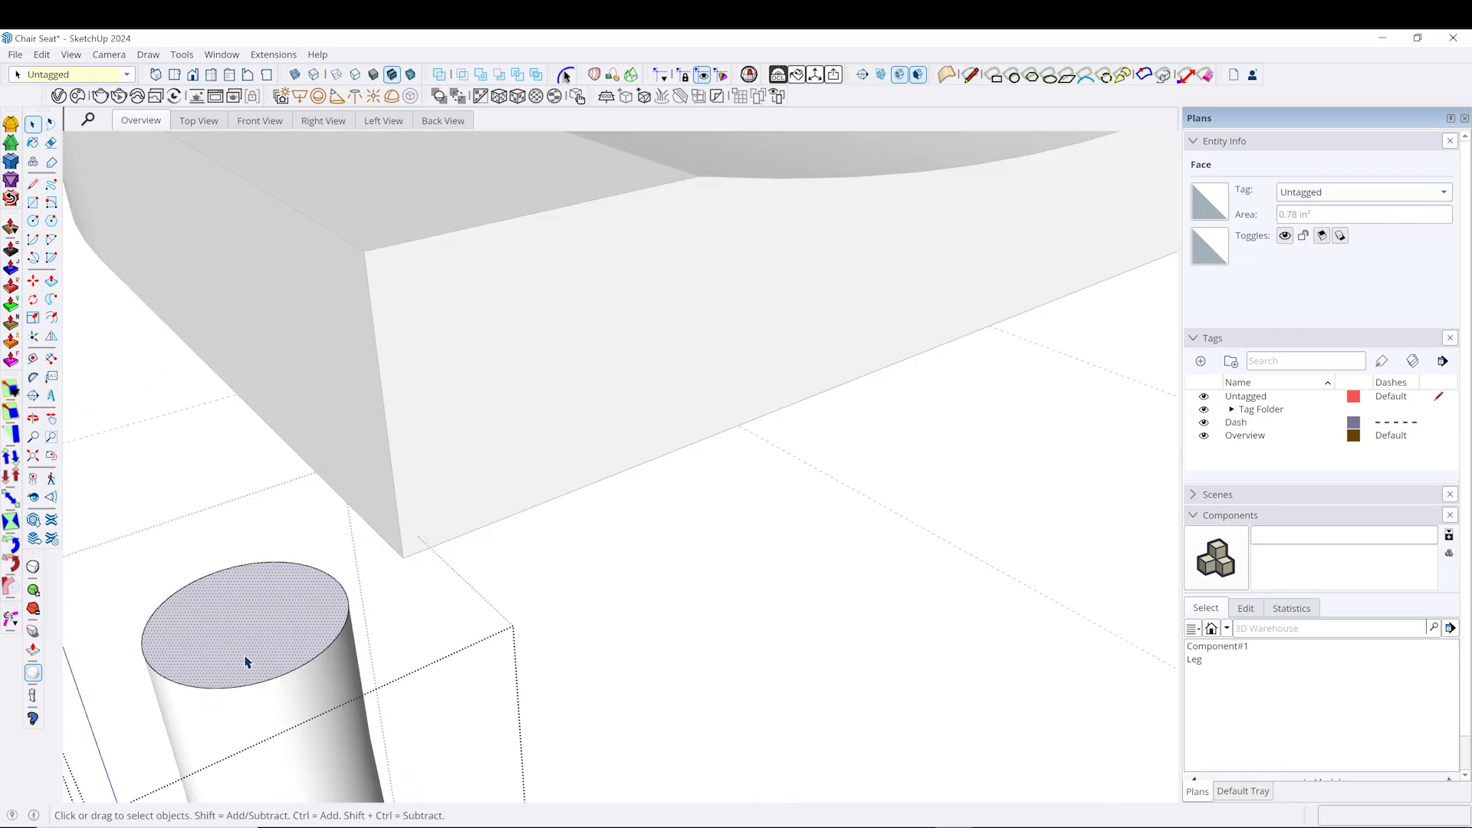
click(142, 634)
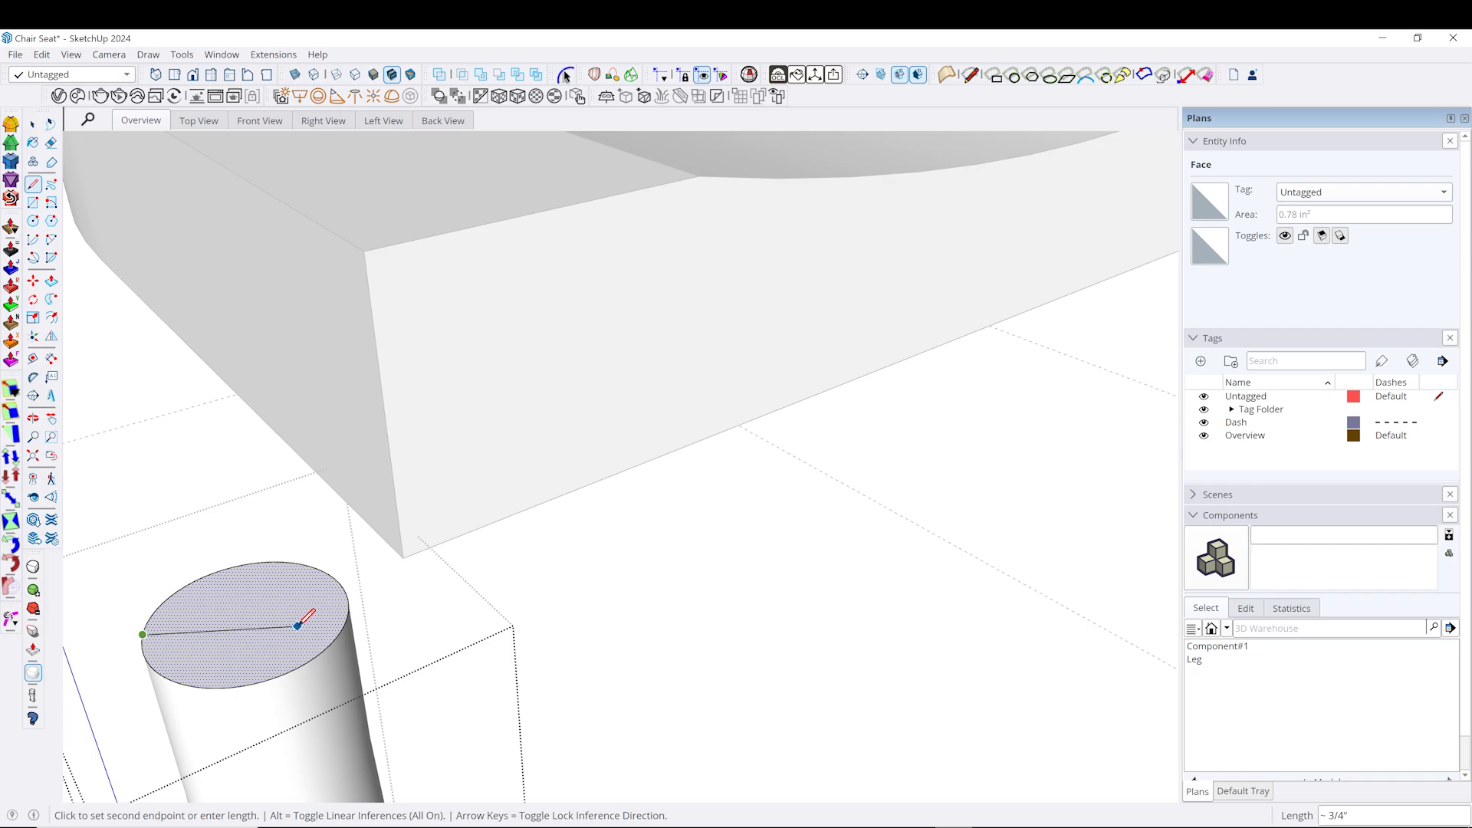
click(349, 606)
key(space)
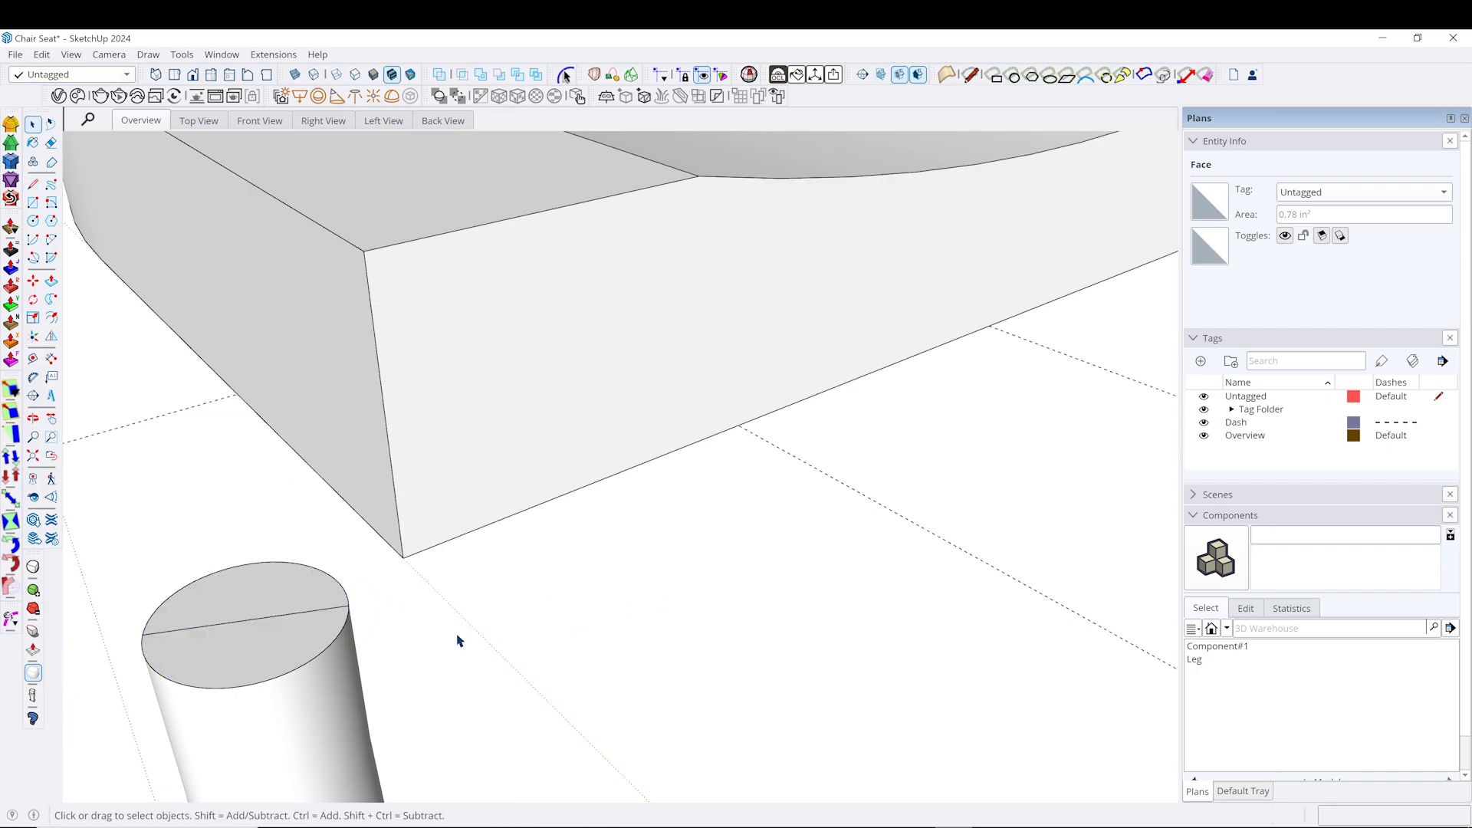
Copy the leg by its top-face centre onto the centre of the rear circle on the loose leg's side.
click(267, 623)
key(m)
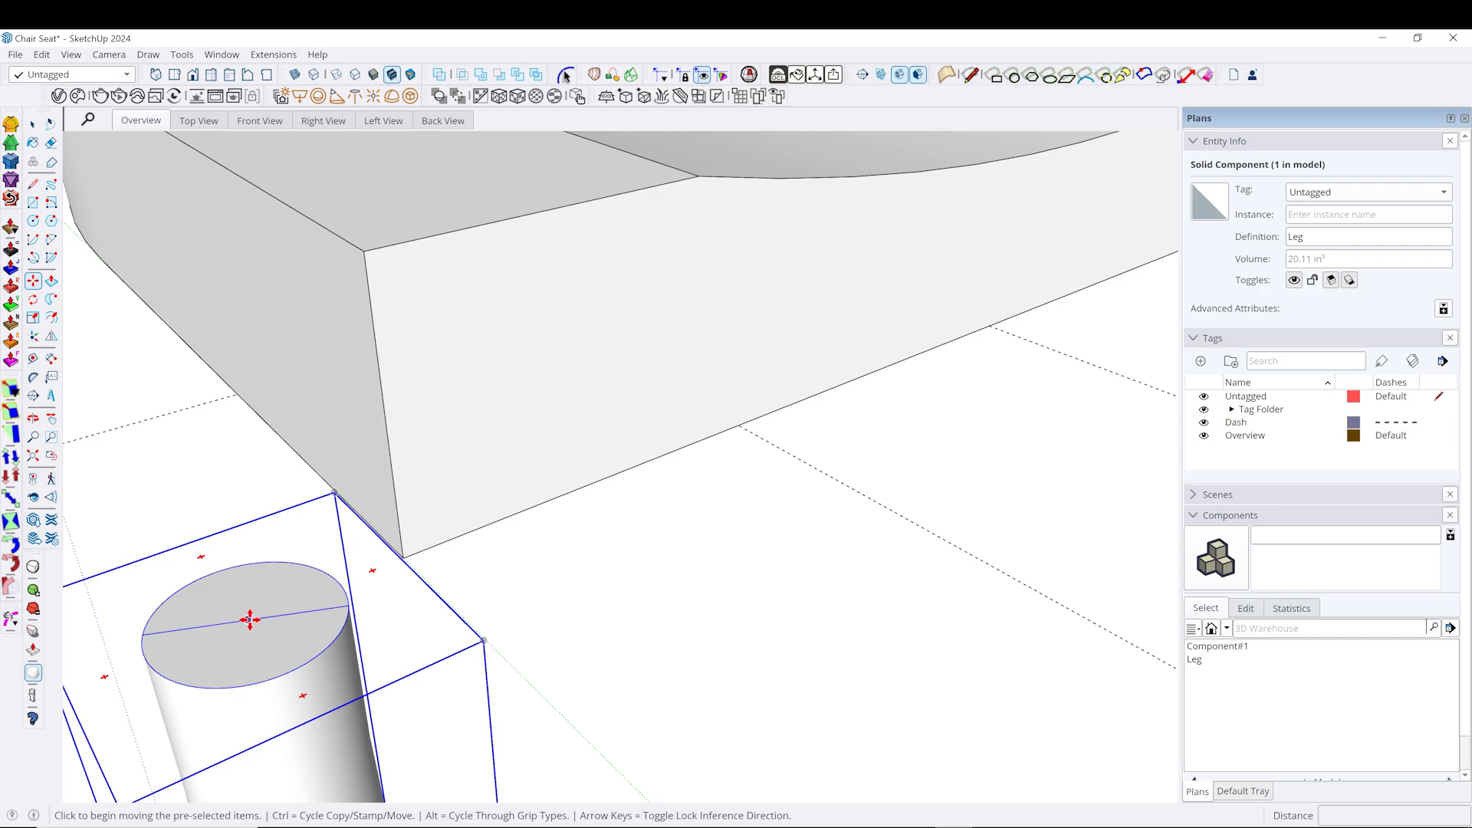
click(249, 619)
scroll(331, 607, down, 4)
middle_drag(410, 668, 272, 287)
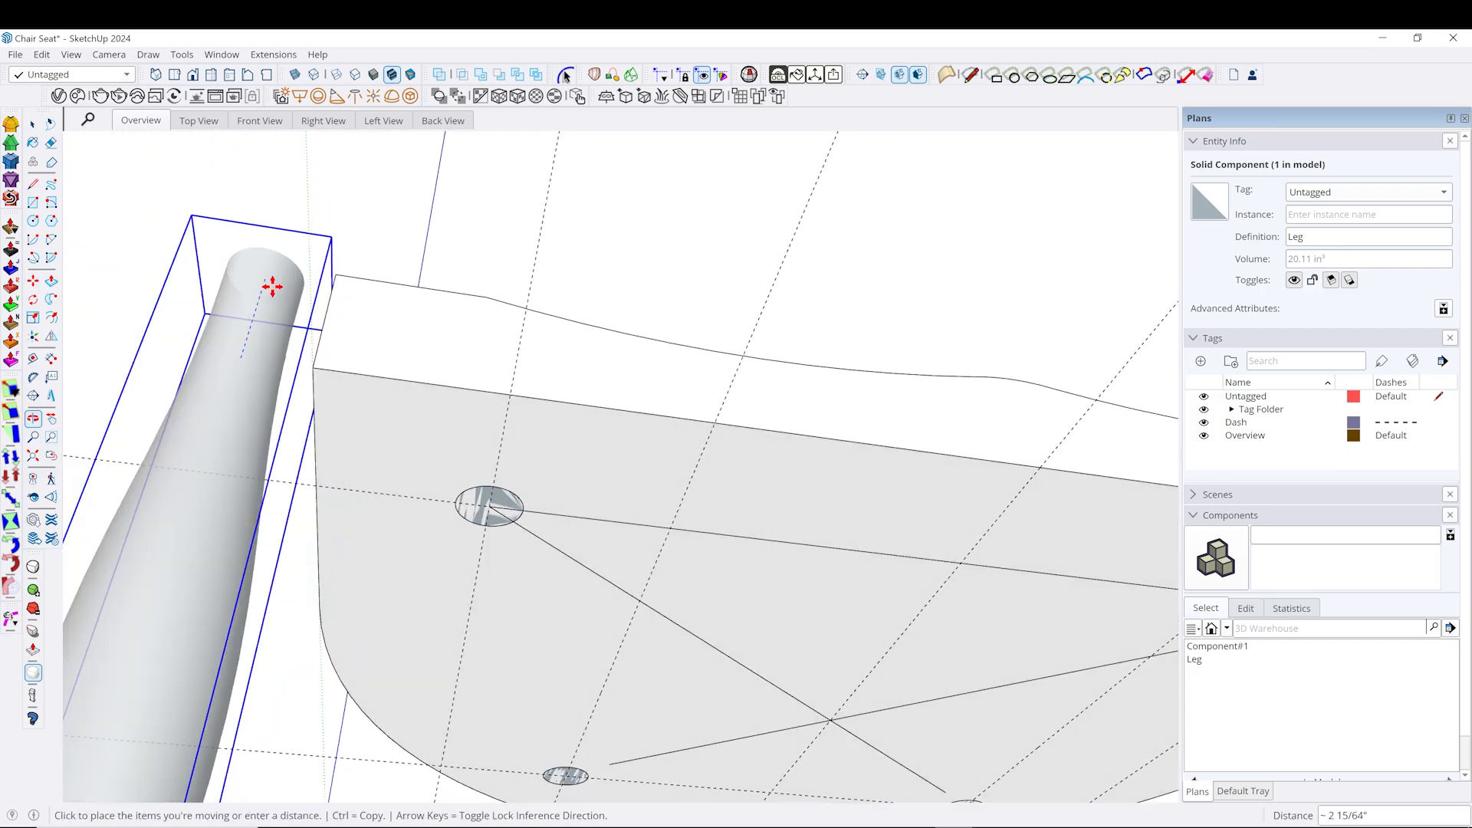
scroll(443, 490, up, 6)
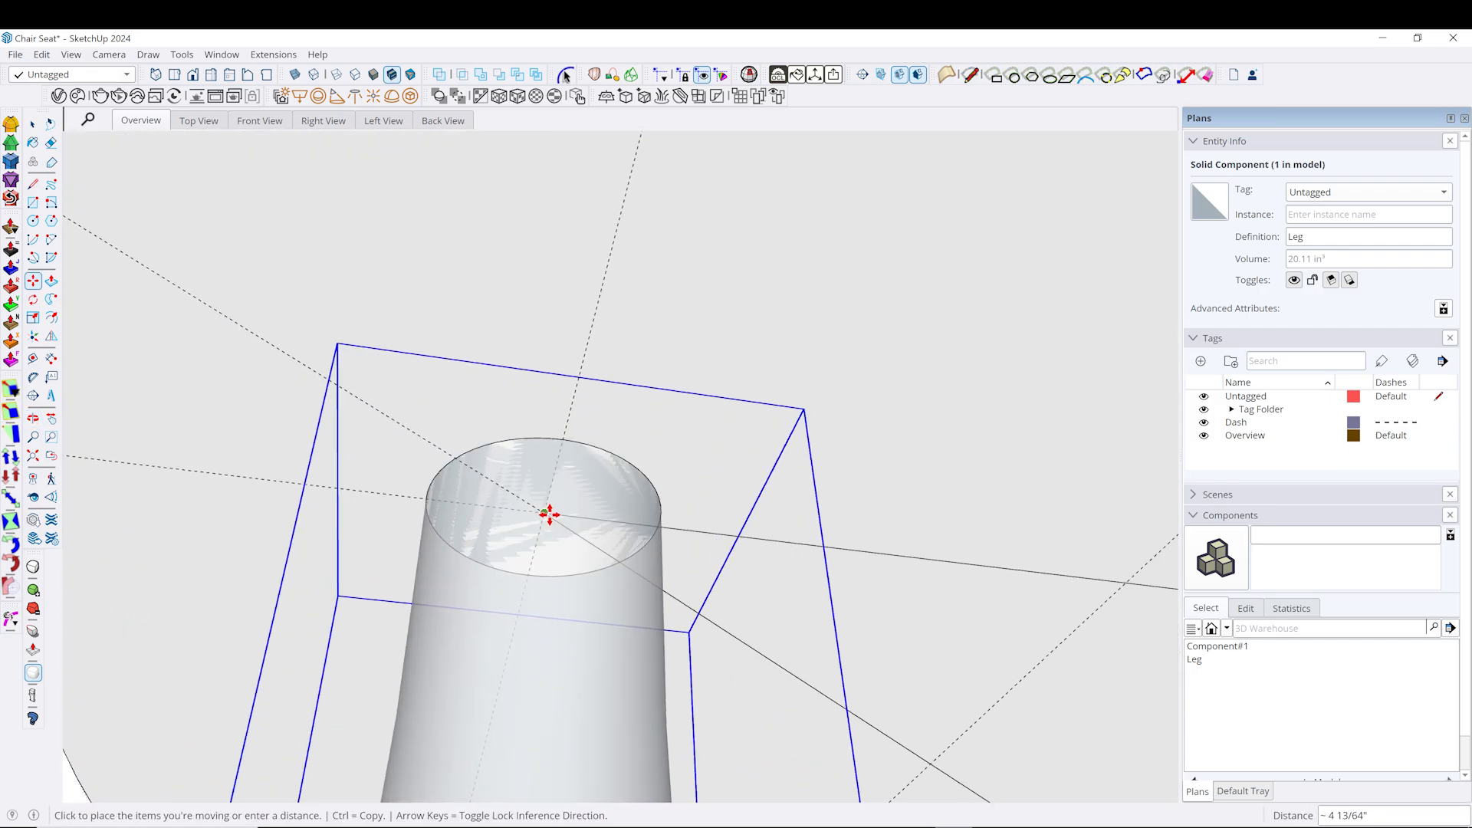
click(549, 513)
Copy the loose leg by its top centre onto the front circle farther from the origin.
scroll(536, 537, down, 4)
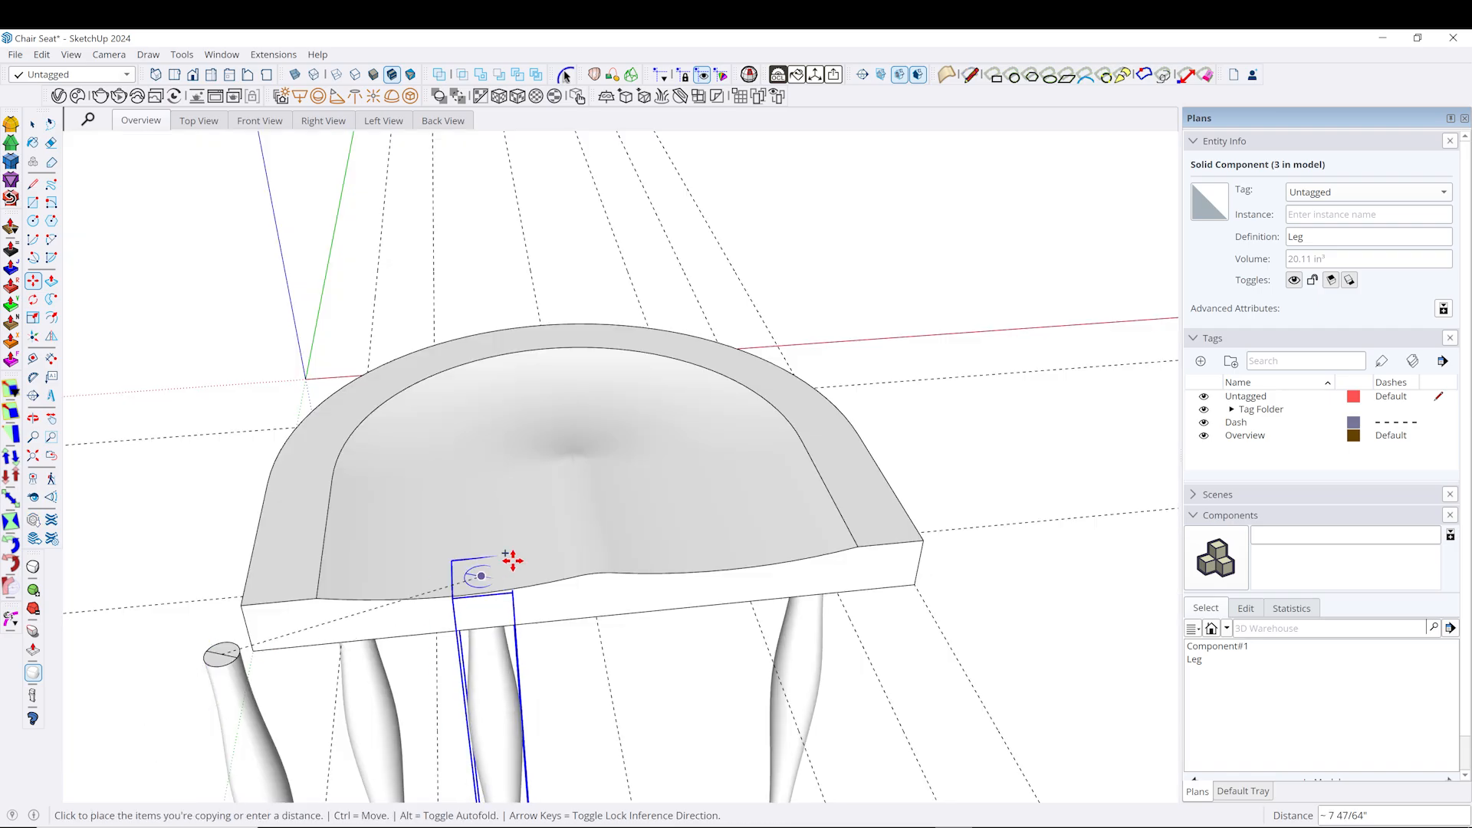
middle_drag(509, 559, 277, 163)
scroll(747, 387, up, 5)
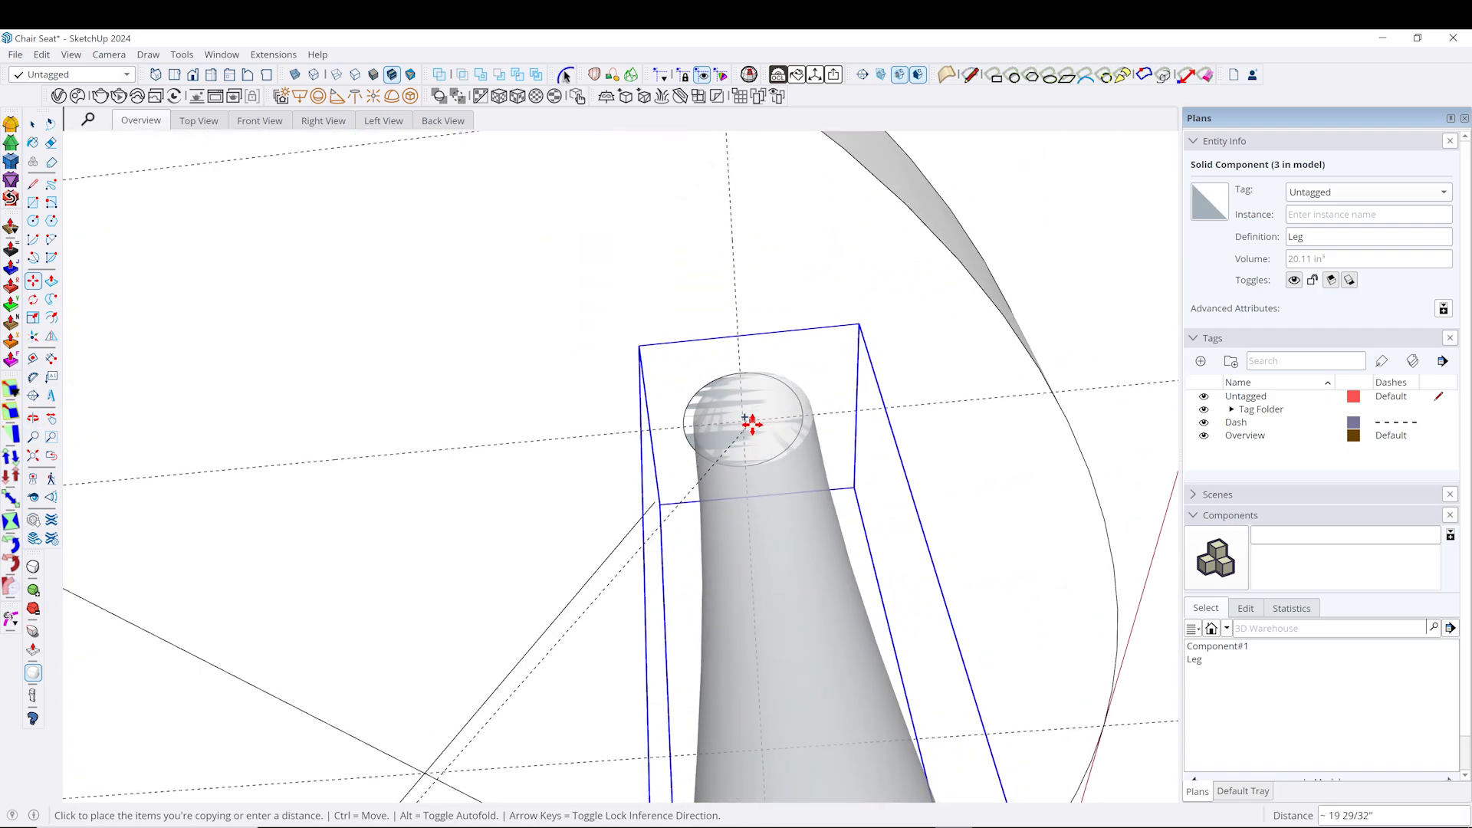
click(742, 421)
Move the original leg by its top centre onto the remaining front circle on the seat's underside.
scroll(709, 394, down, 6)
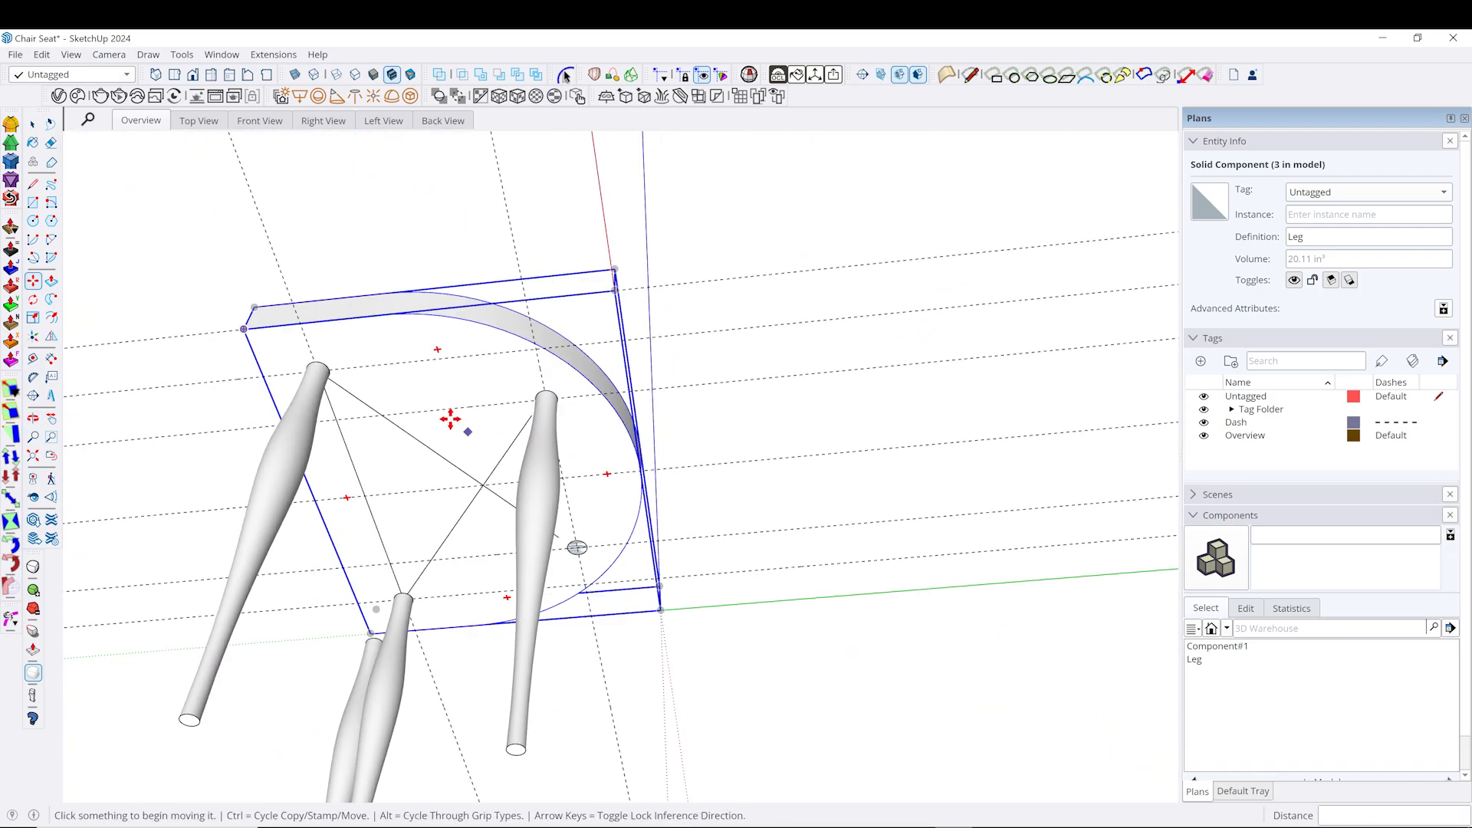
middle_drag(453, 417, 429, 690)
scroll(433, 728, up, 6)
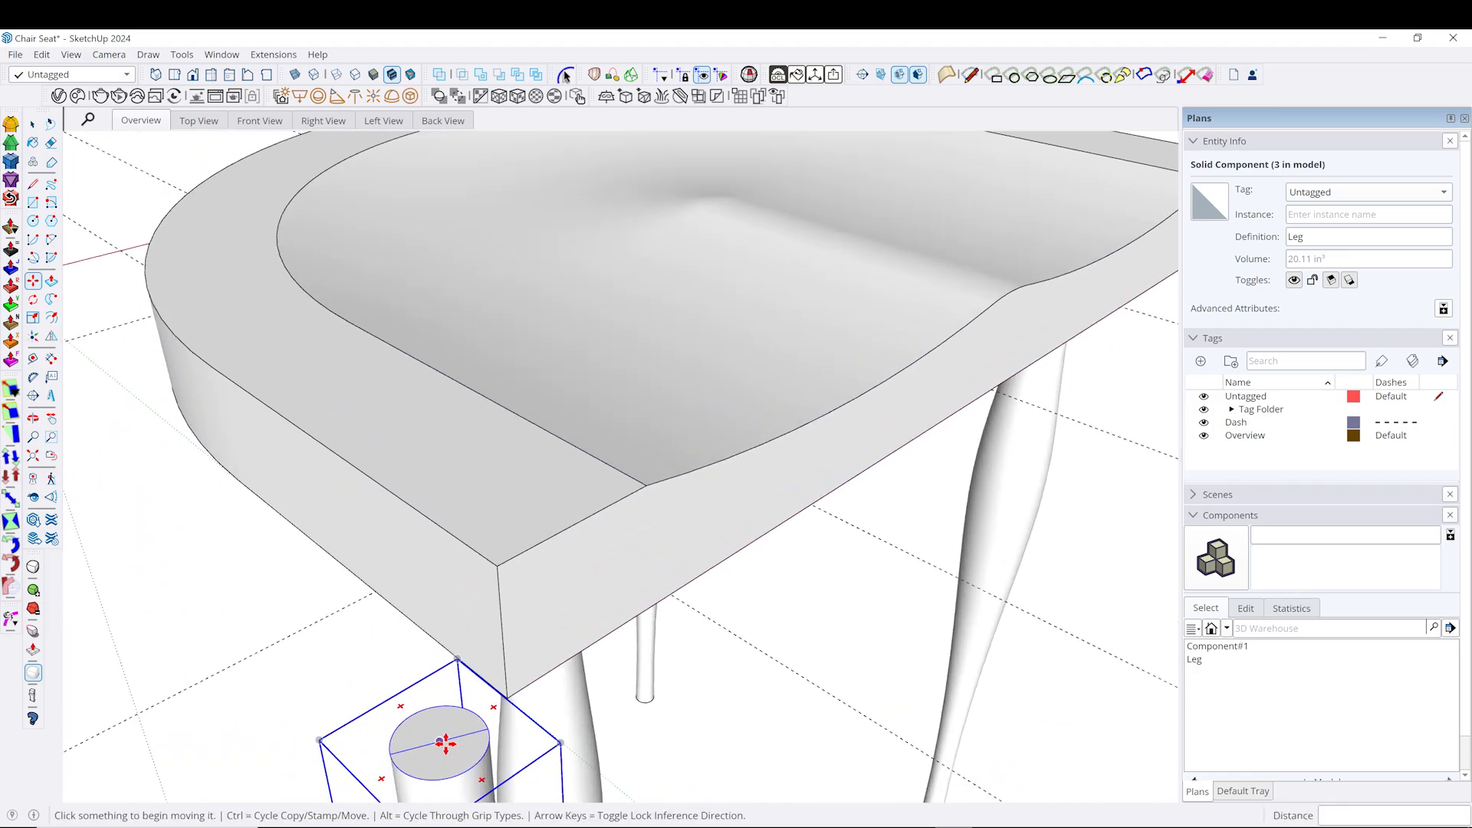
click(437, 741)
scroll(452, 490, down, 4)
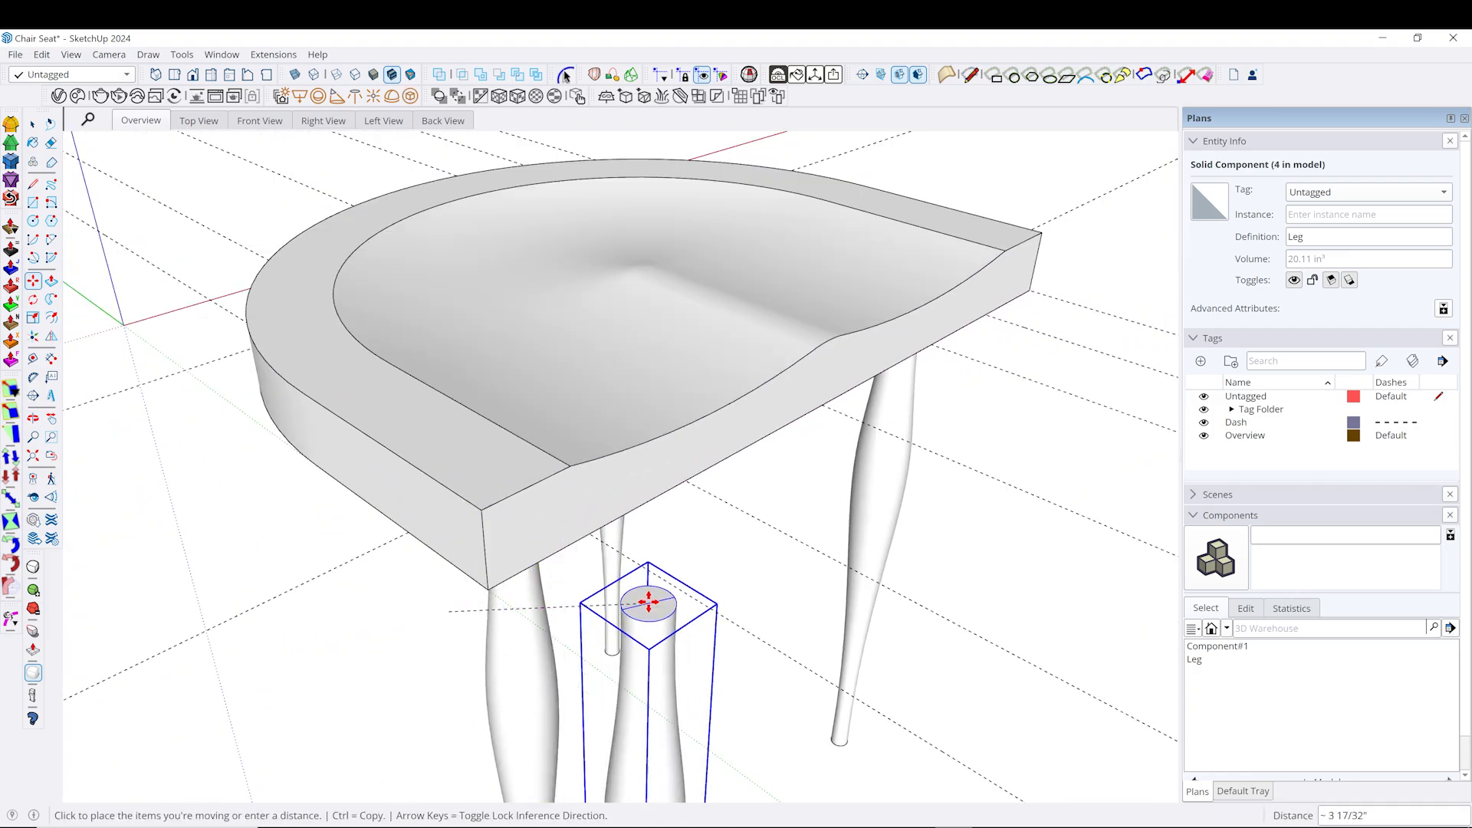
middle_drag(647, 601, 381, 417)
scroll(391, 403, up, 4)
scroll(396, 376, up, 3)
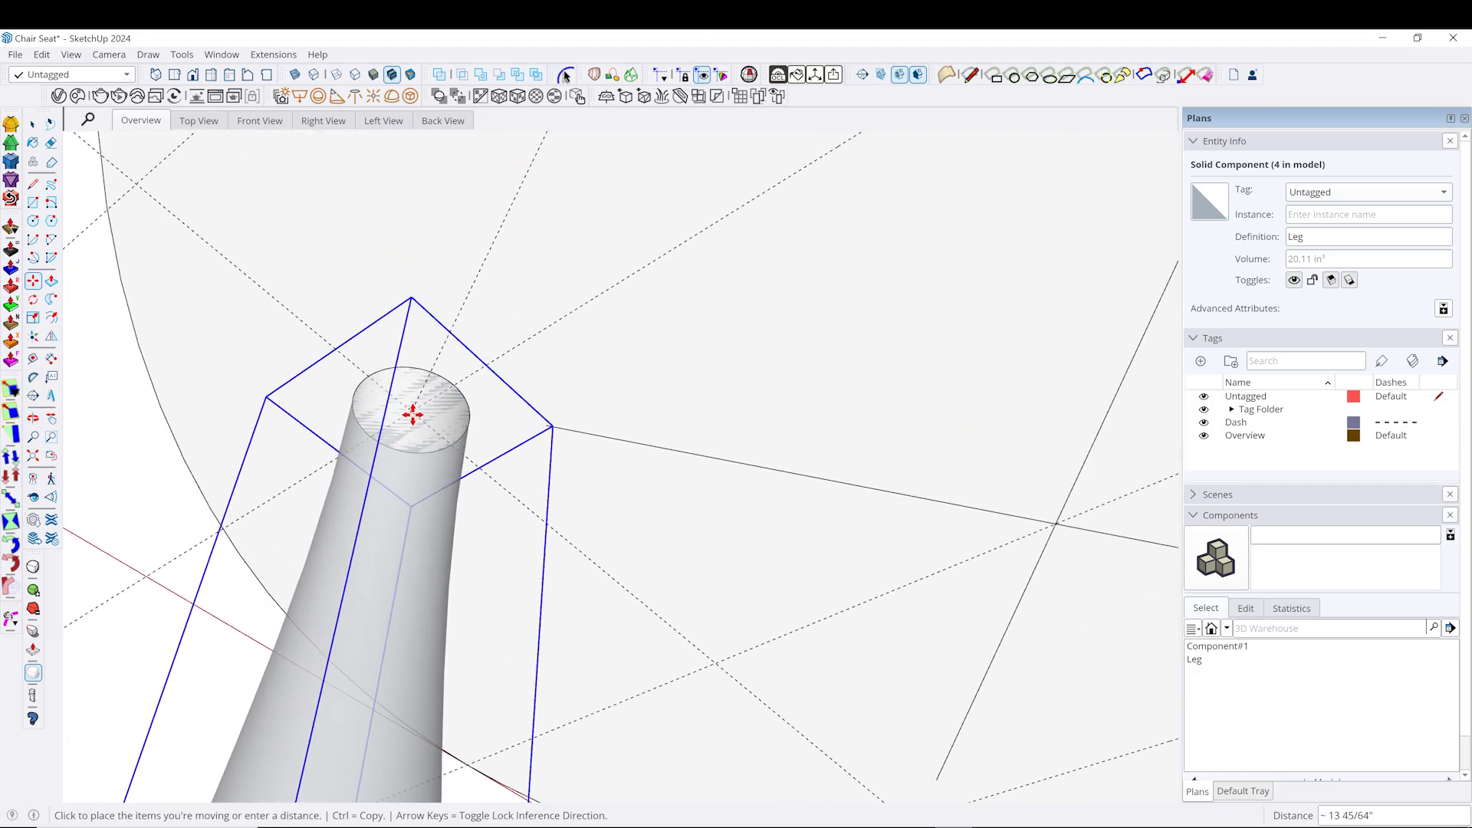
click(414, 416)
scroll(326, 414, down, 2)
scroll(286, 422, down, 4)
key(space)
Select the two front legs and hide them to expose the front circles.
middle_drag(328, 410, 525, 470)
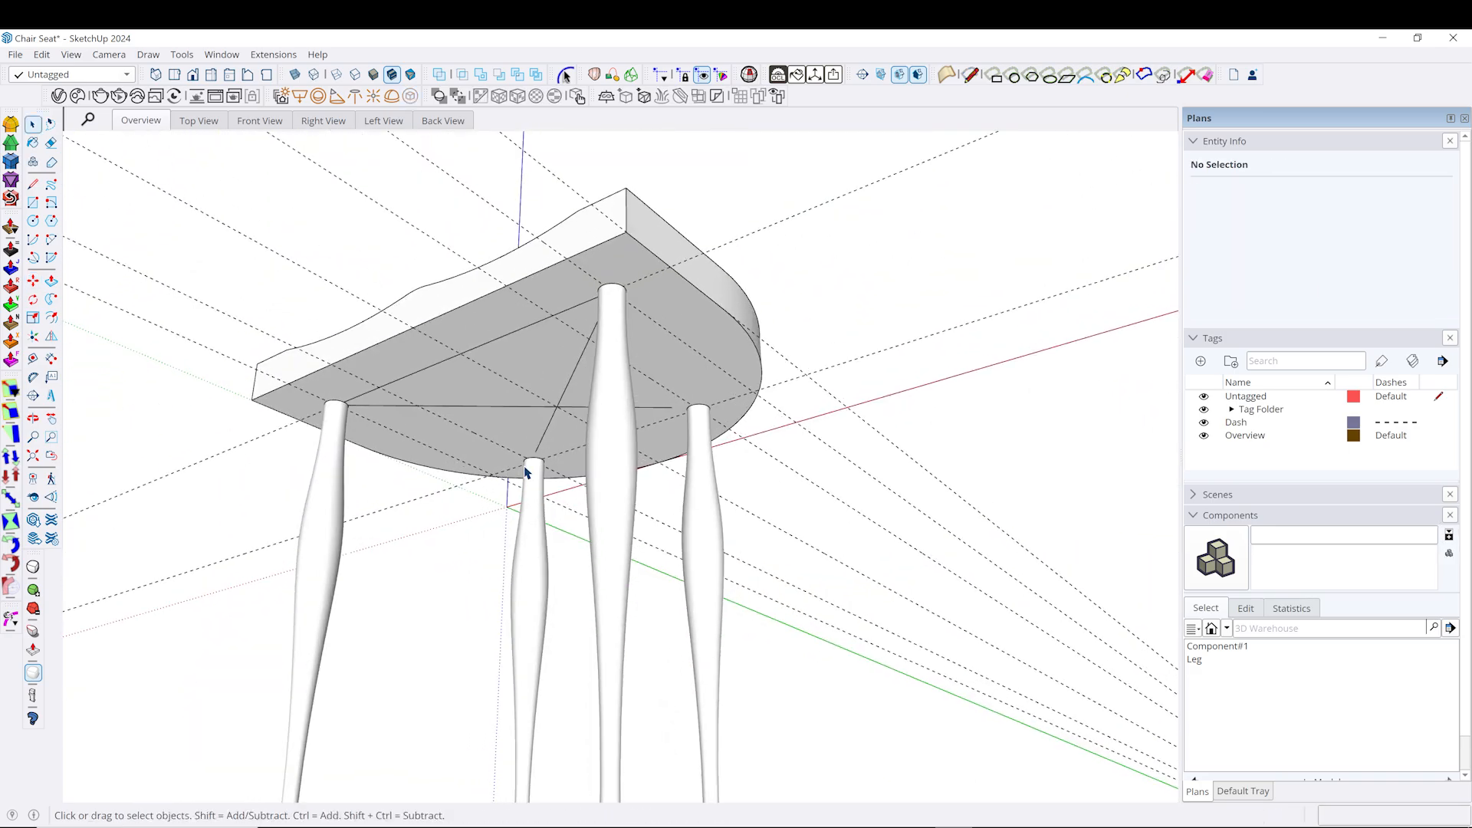
scroll(526, 467, up, 3)
click(542, 515)
ctrl+click(835, 519)
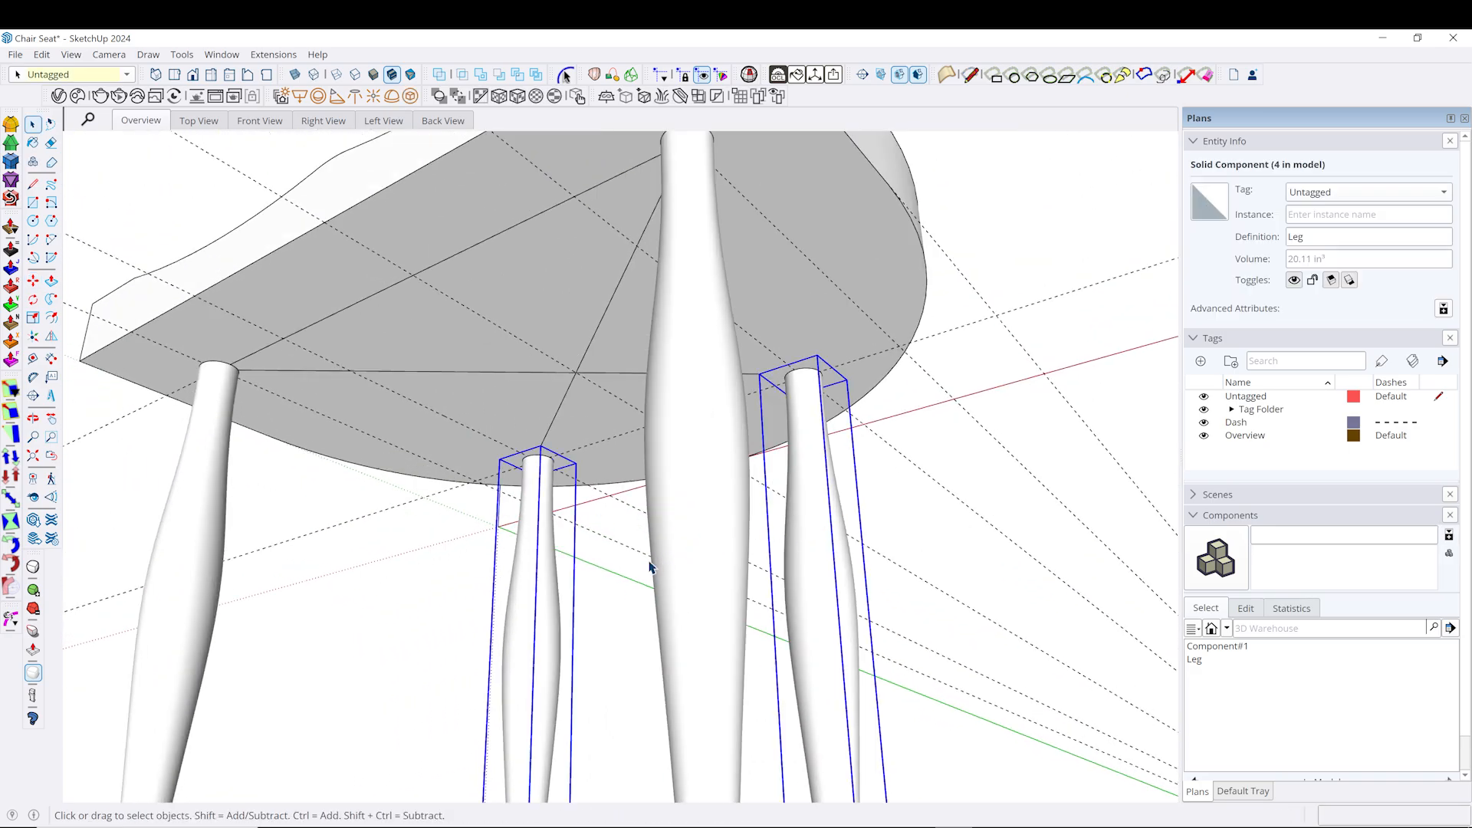
right_click(553, 596)
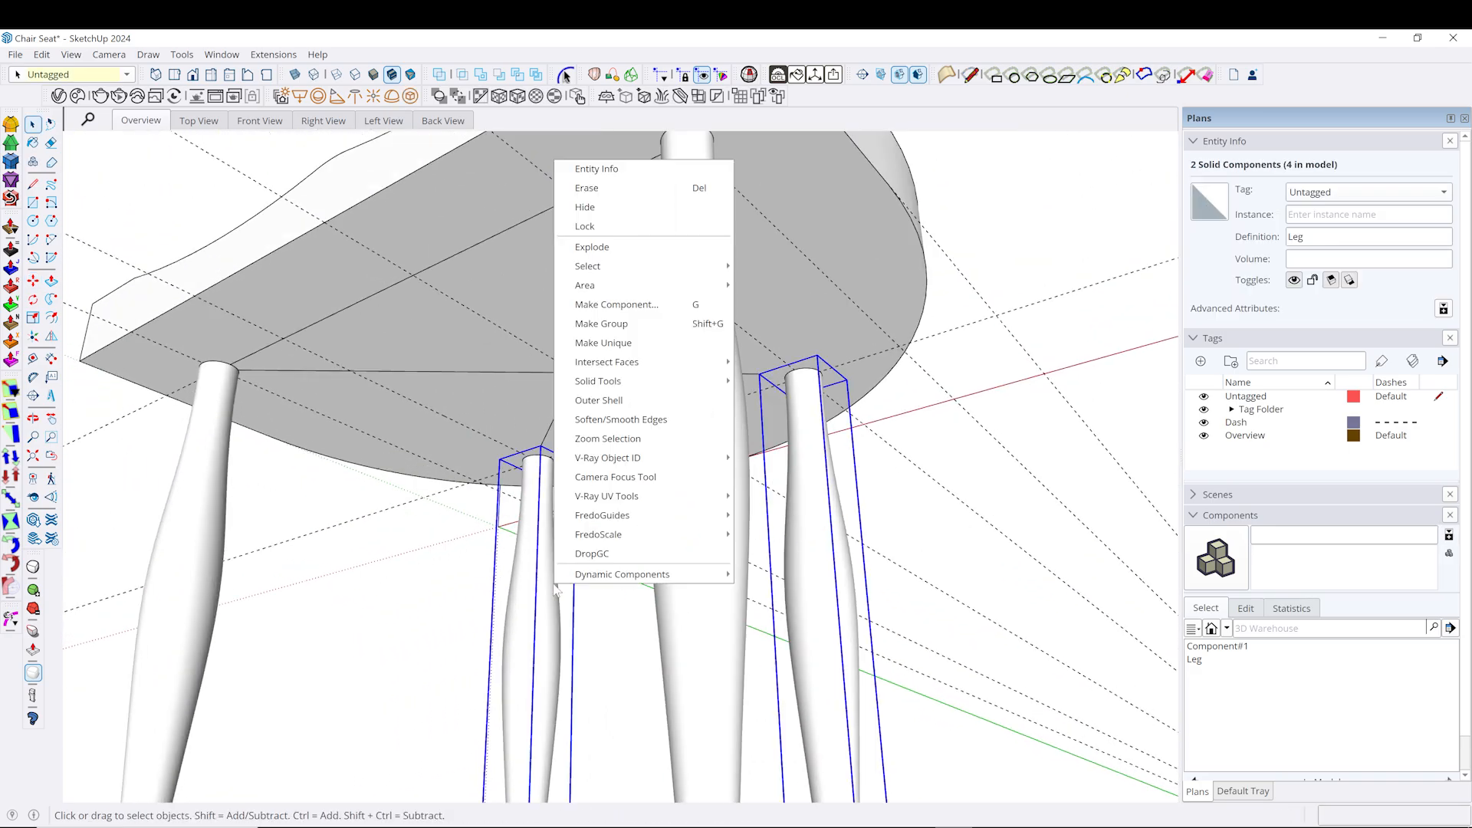
click(599, 208)
middle_drag(706, 440, 801, 327)
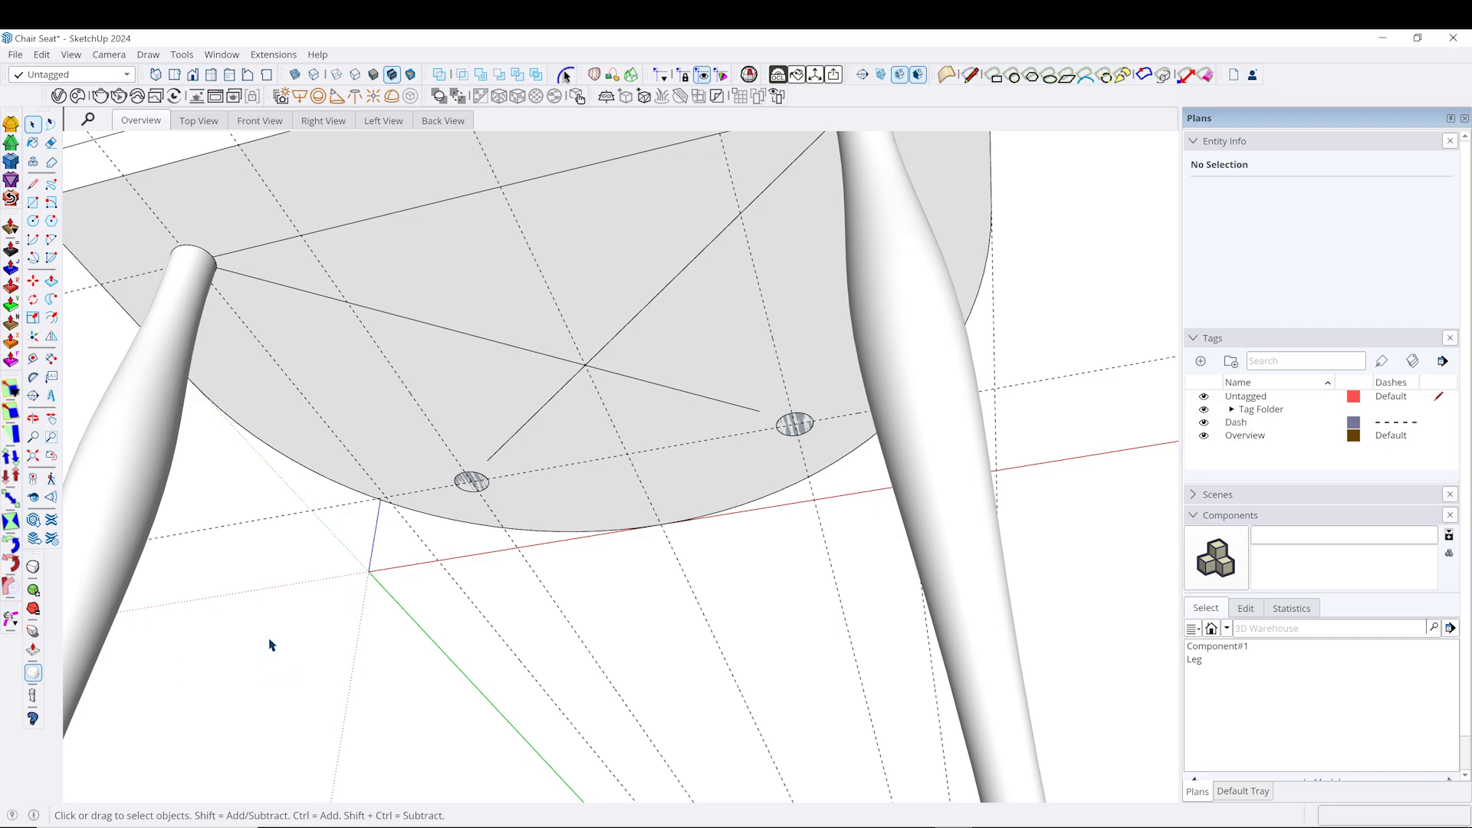
Draw a line connecting the centres of the two front circles on the seat's underside.
scroll(476, 479, up, 5)
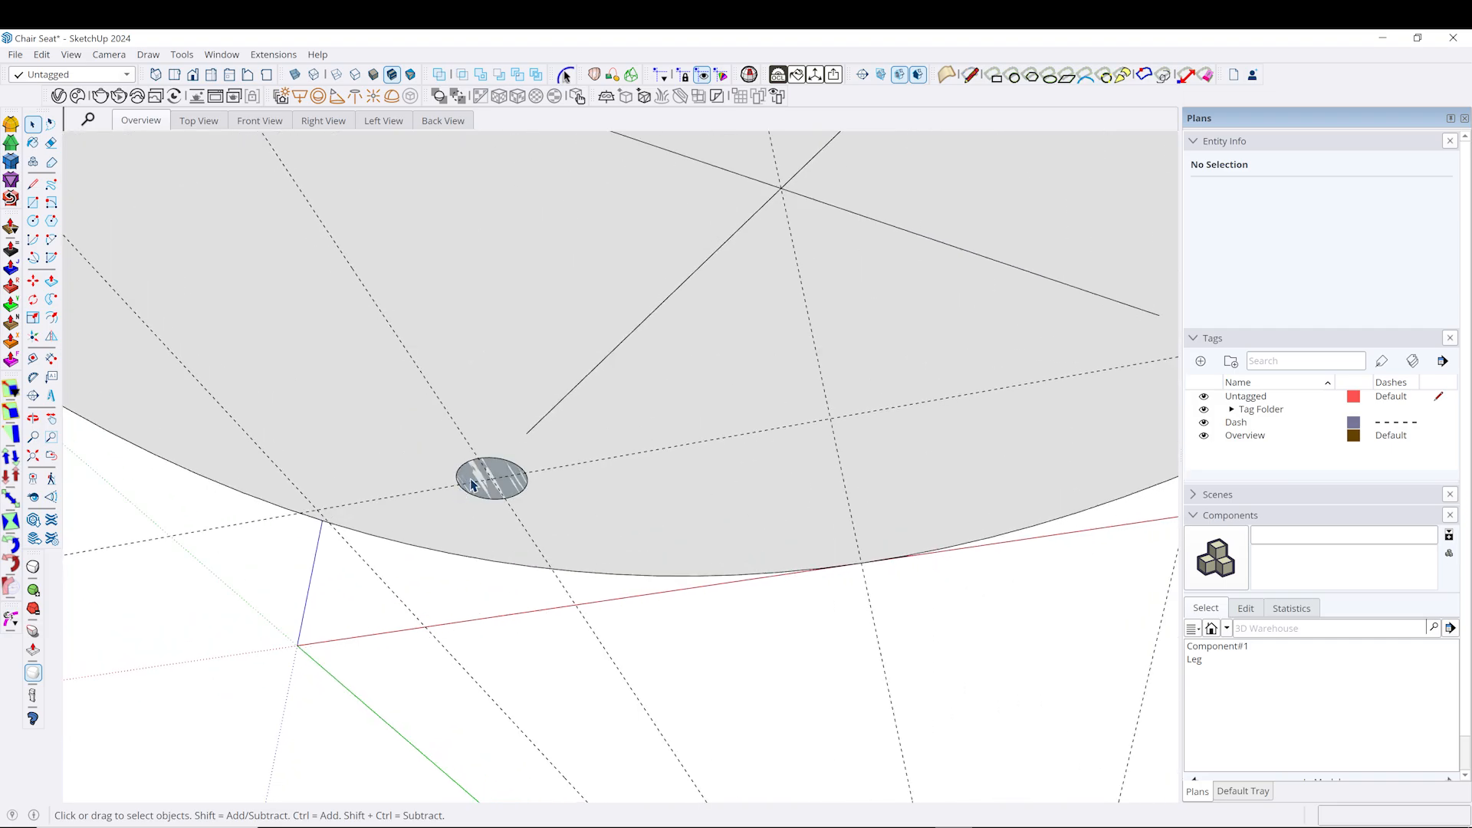
key(l)
click(490, 484)
middle_drag(342, 493, 838, 417)
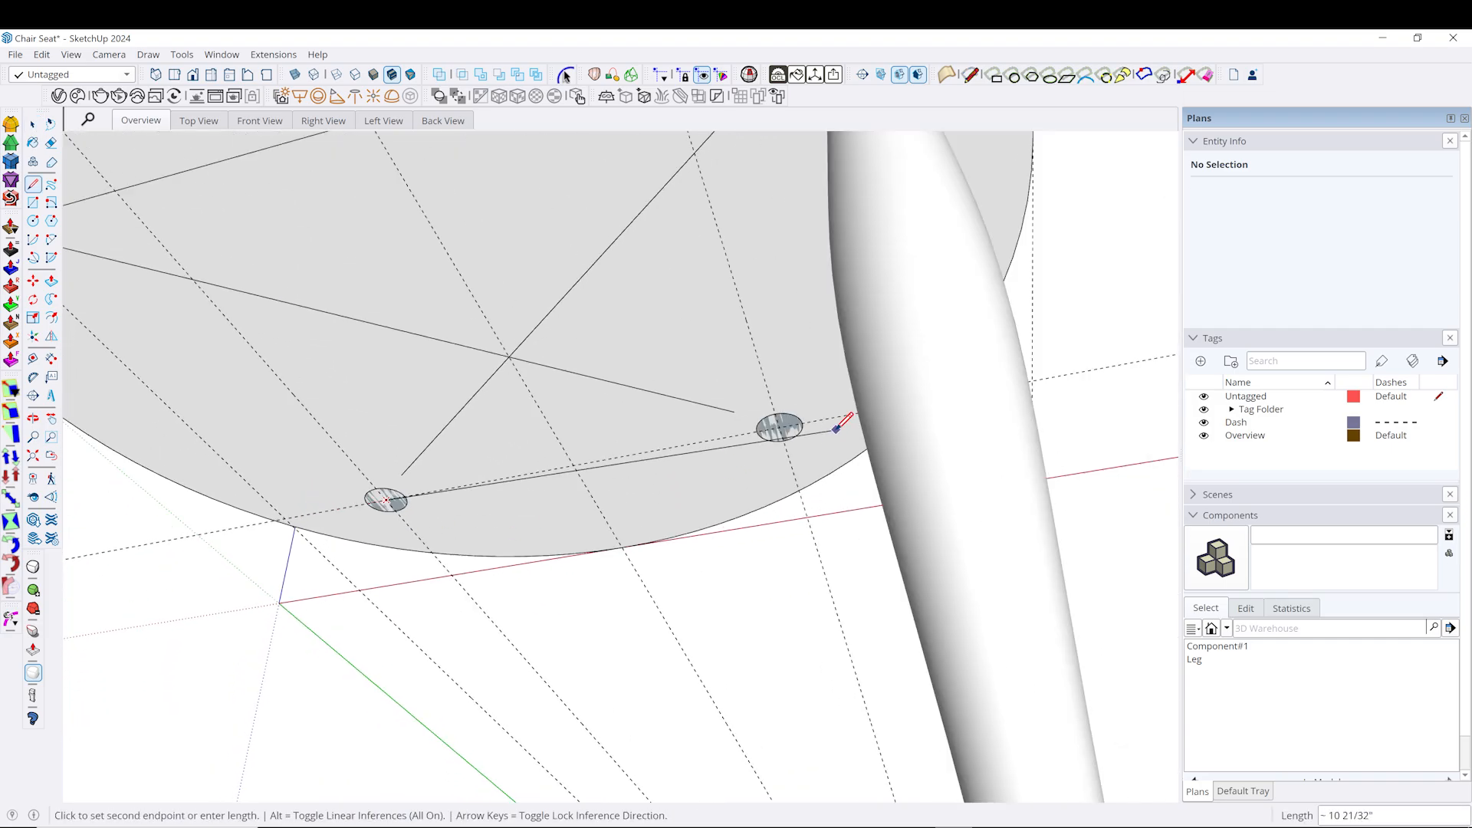
scroll(779, 418, up, 3)
click(752, 425)
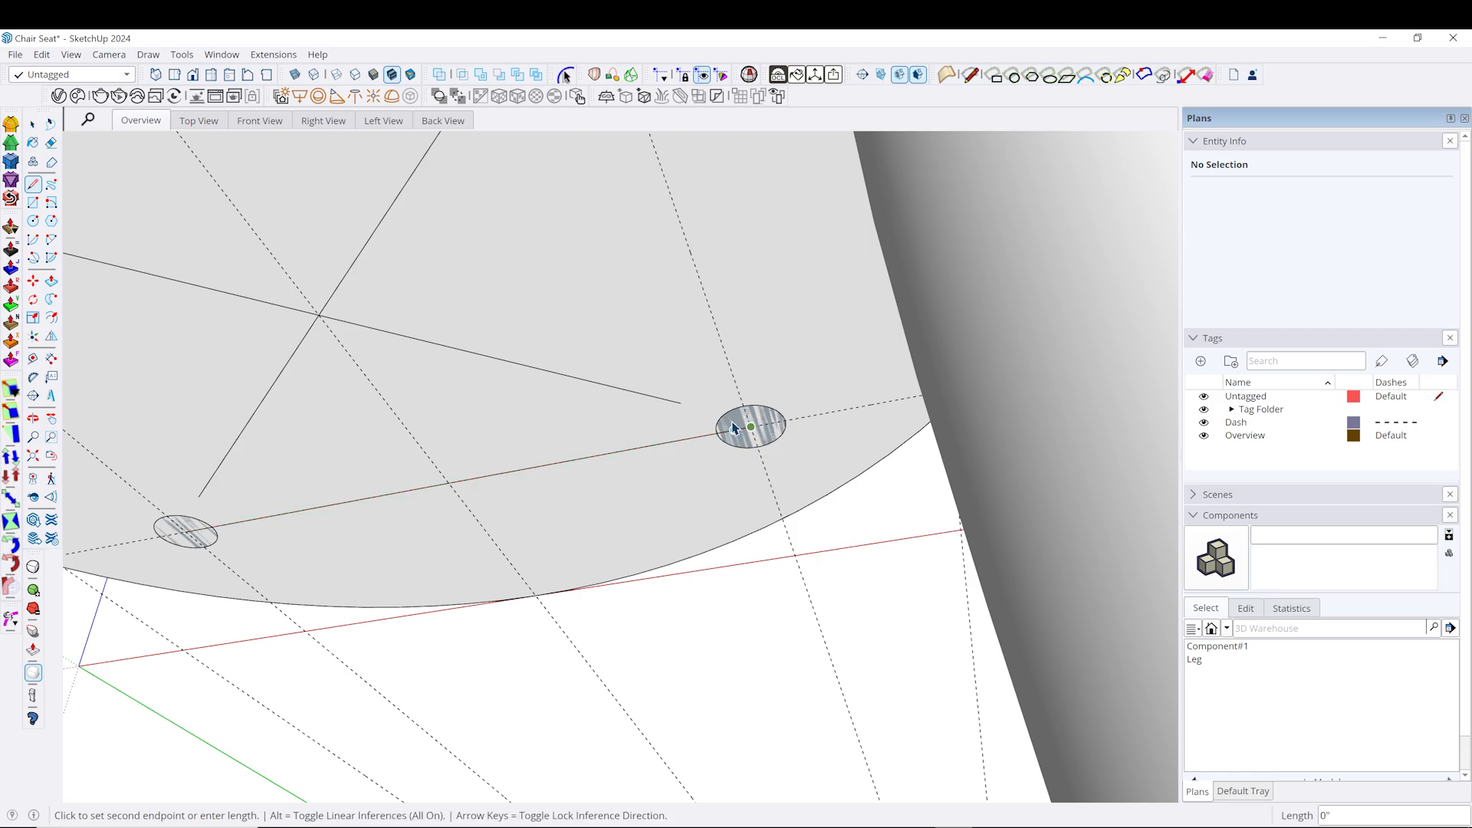
Delete the ends of the rear sightlines that extend past their intersection on the centre guide.
key(space)
click(657, 397)
key(Delete)
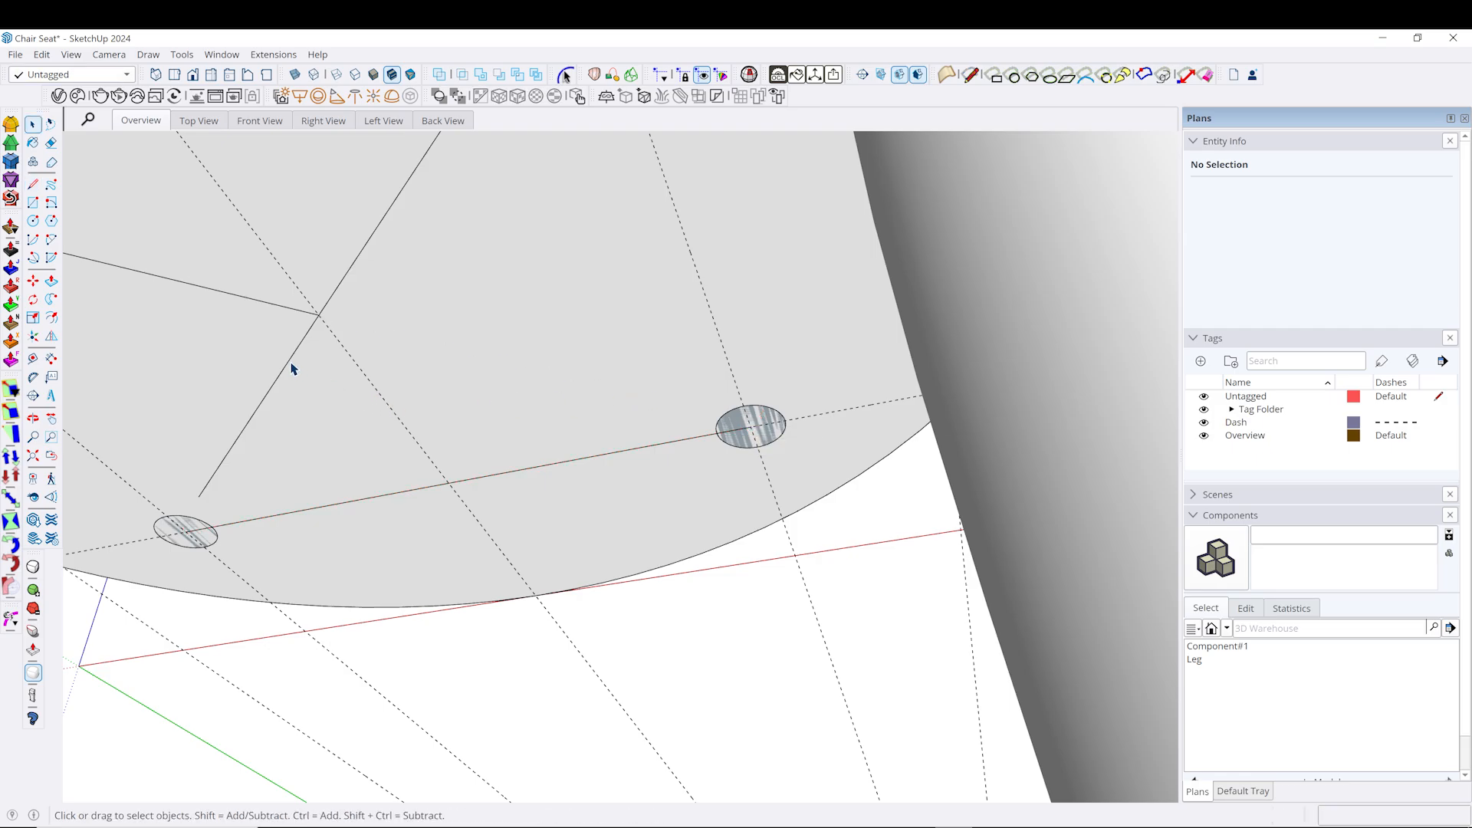
Select the triangle of rear sightlines with the two rear circles and make it a group.
click(296, 315)
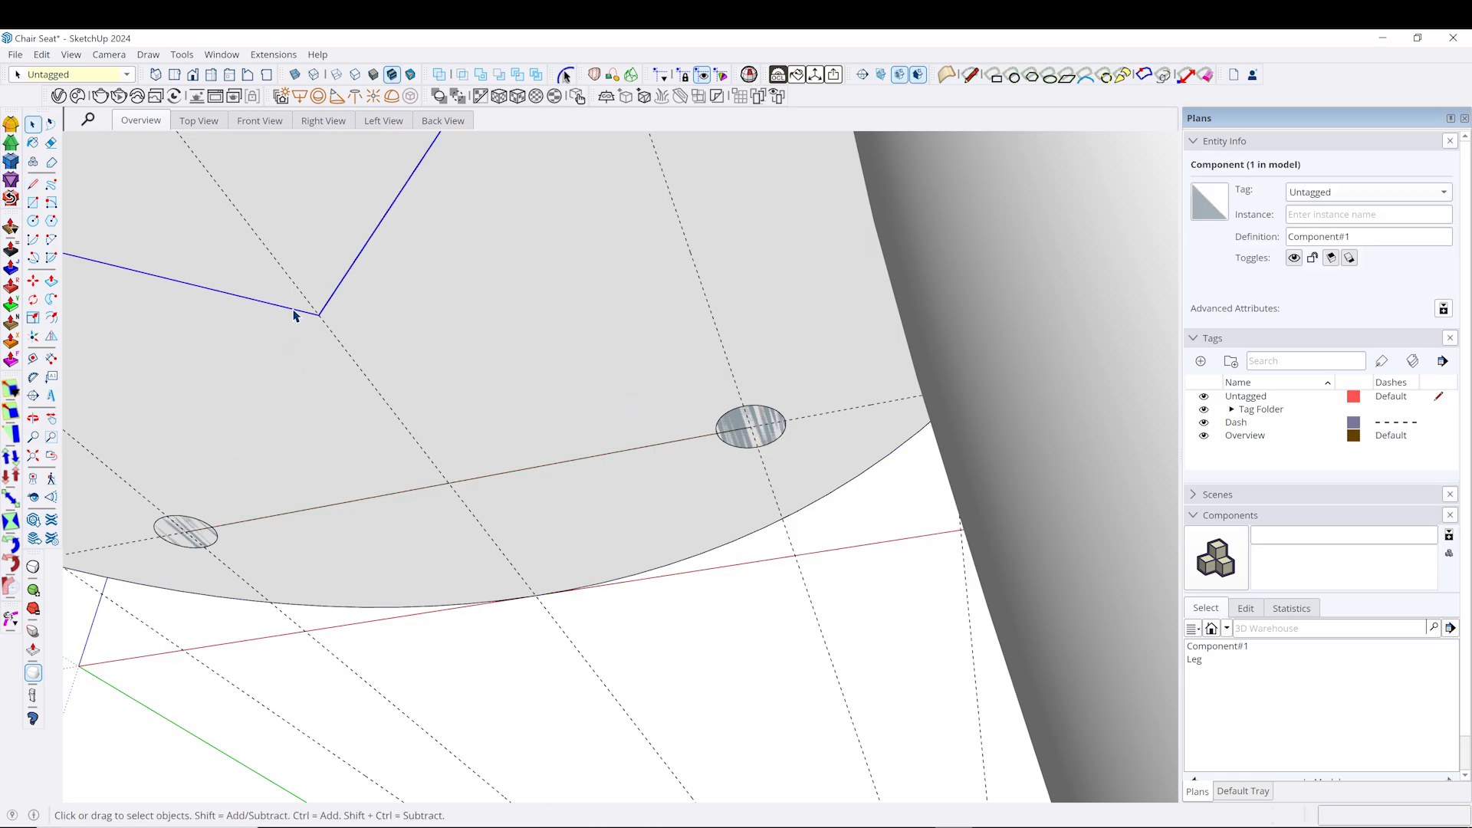
scroll(474, 494, down, 5)
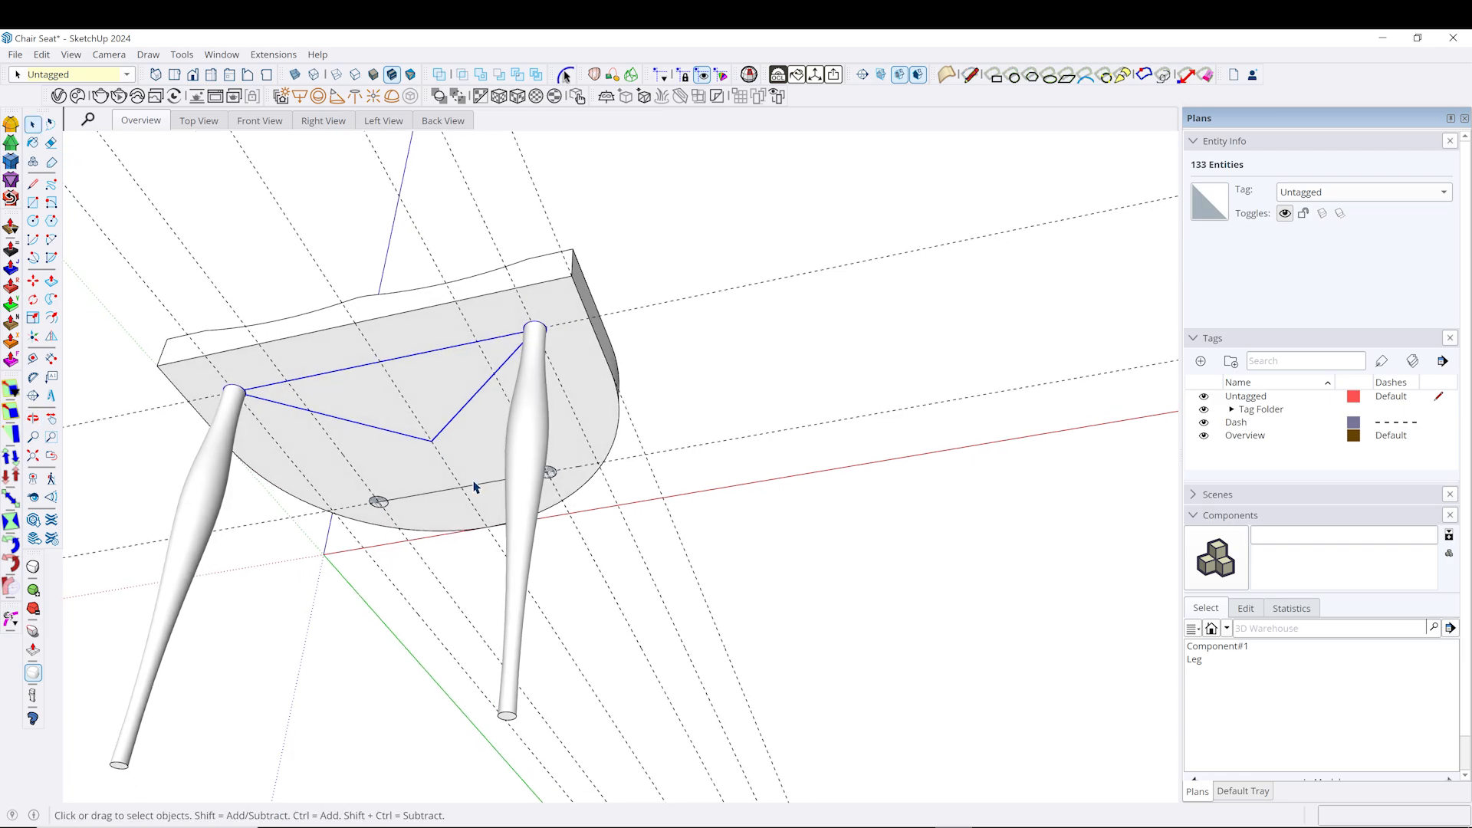
click(428, 435)
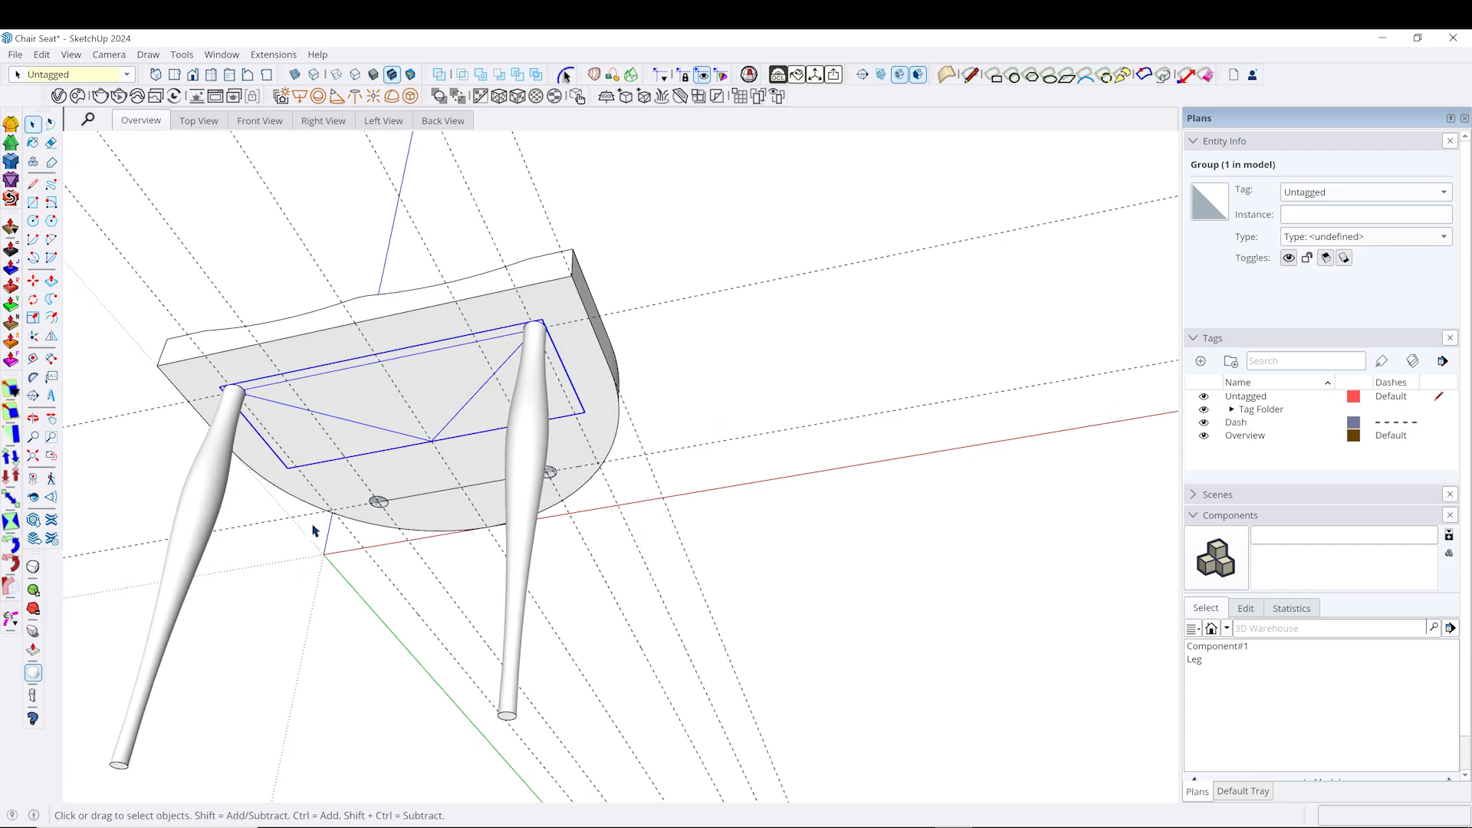
Rotate a copy of the line between the front circles about the front circle nearest the origin, toward the seat's straight edge.
click(467, 548)
scroll(322, 507, up, 4)
click(501, 485)
scroll(432, 505, up, 2)
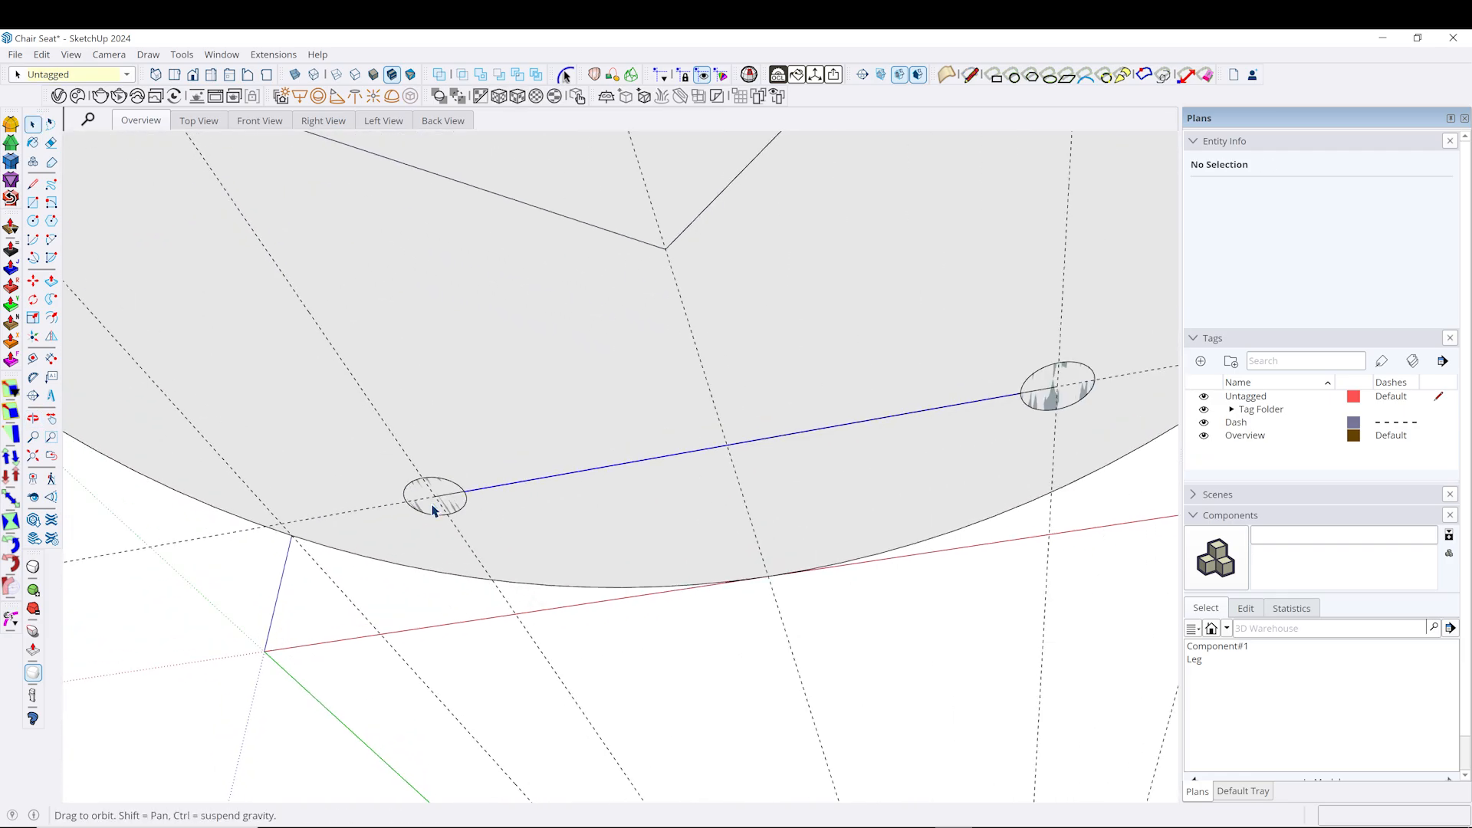
scroll(433, 510, up, 2)
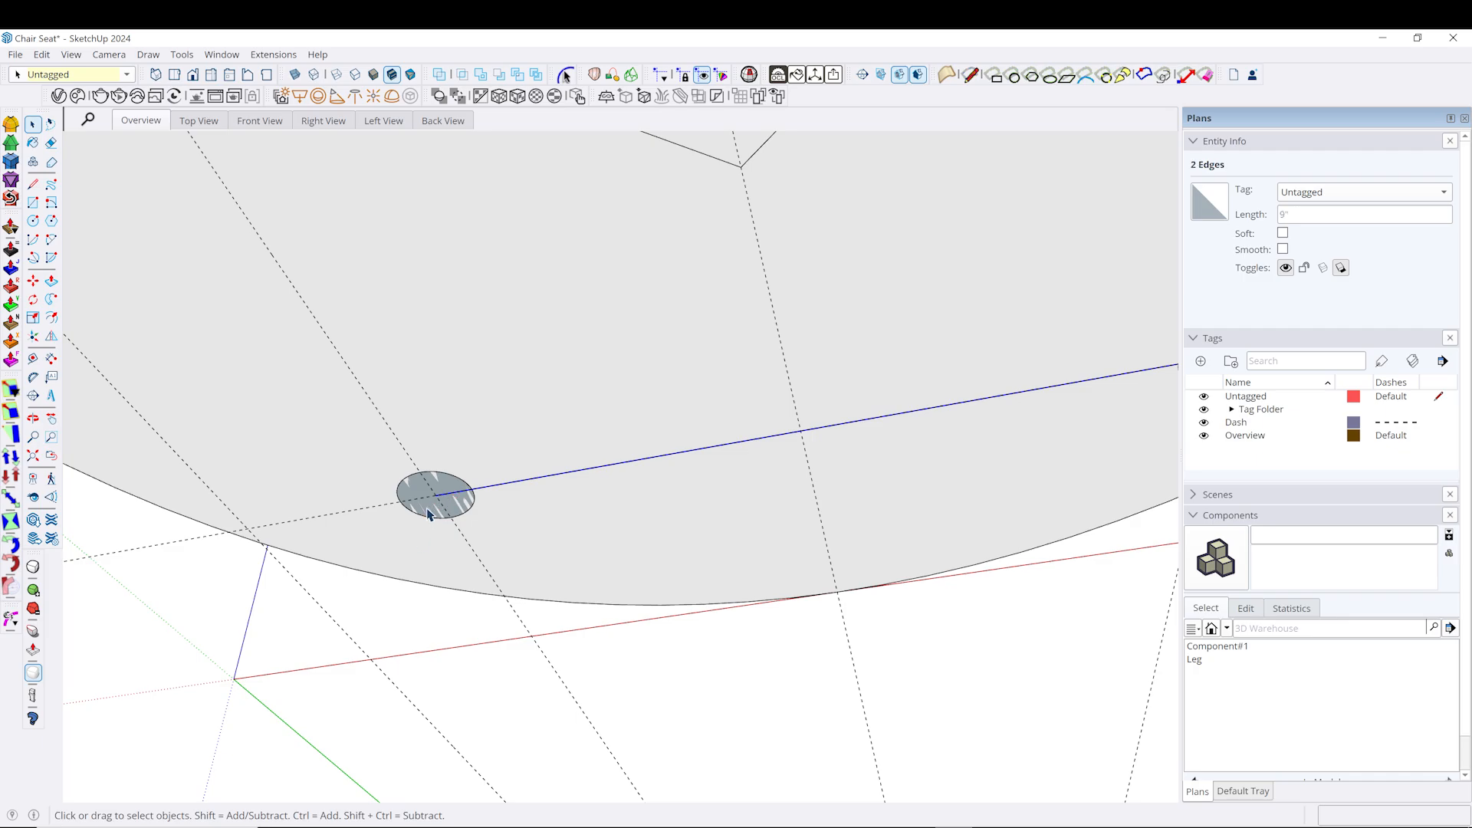
key(q)
click(436, 494)
click(640, 458)
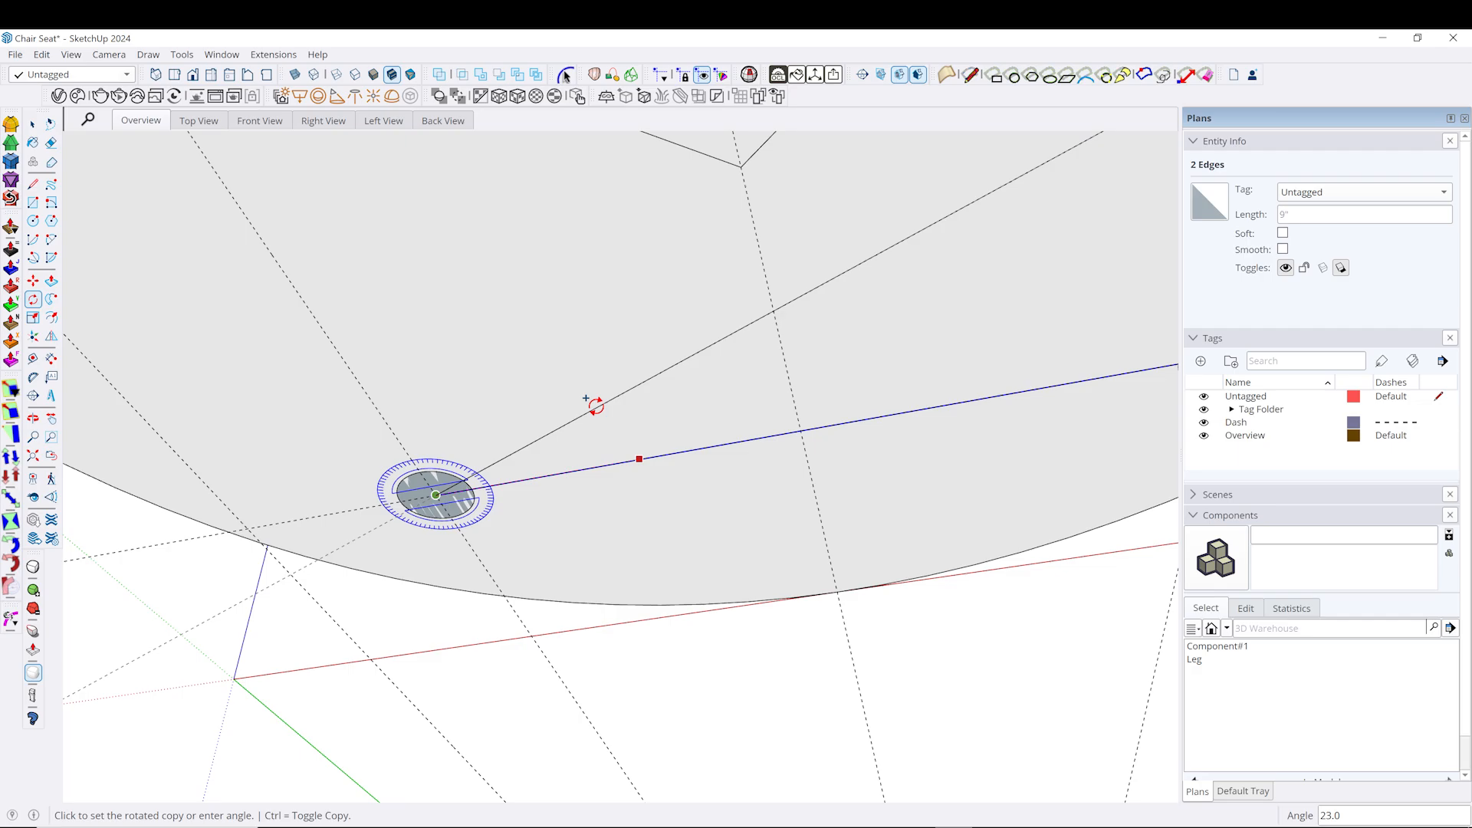
key(Return)
scroll(598, 473, down, 4)
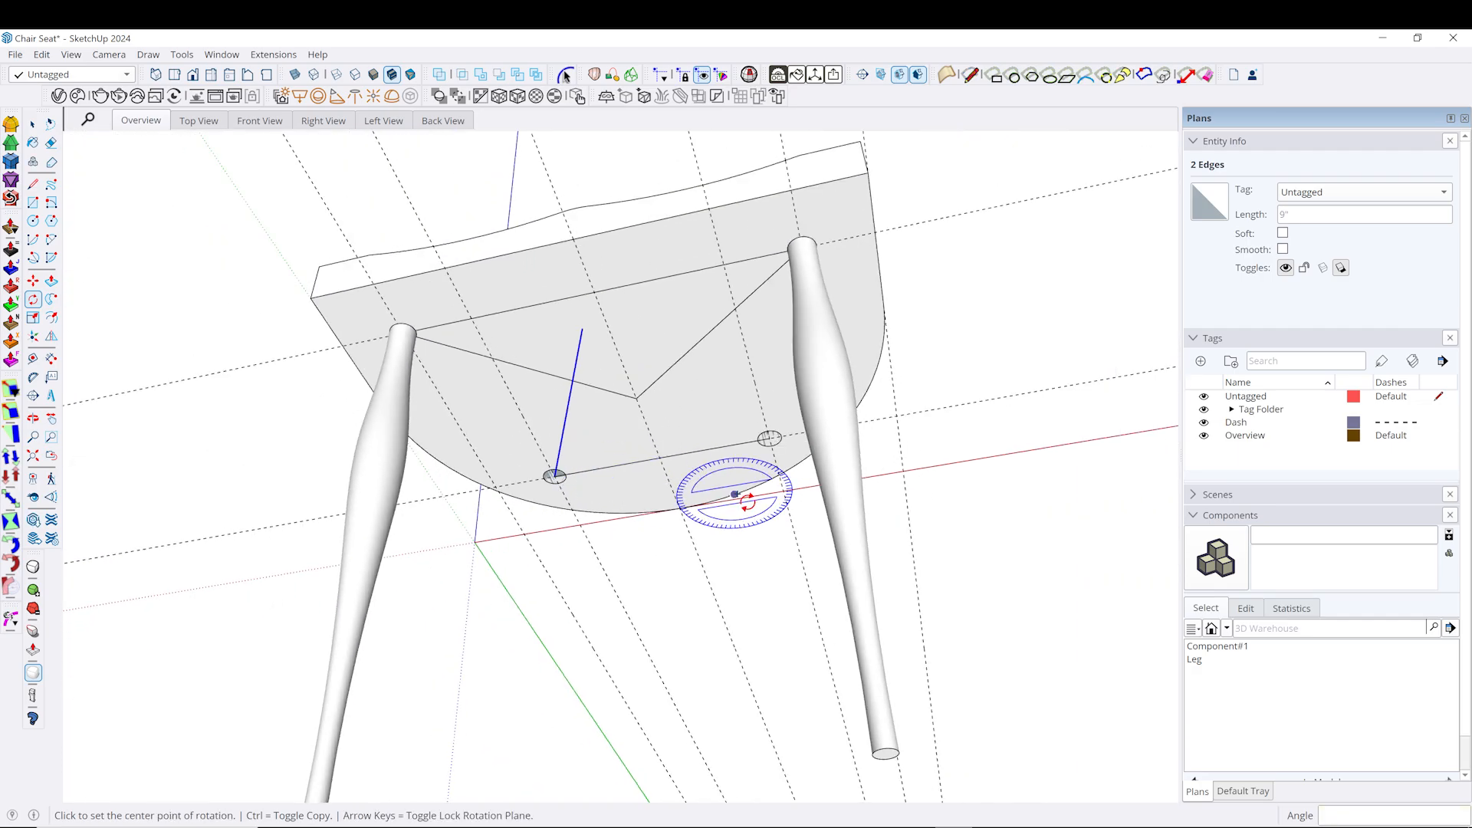
Rotate a copy of the line between the front circles about the front circle farther from the origin, toward the seat's straight edge.
scroll(728, 483, up, 2)
key(space)
click(709, 422)
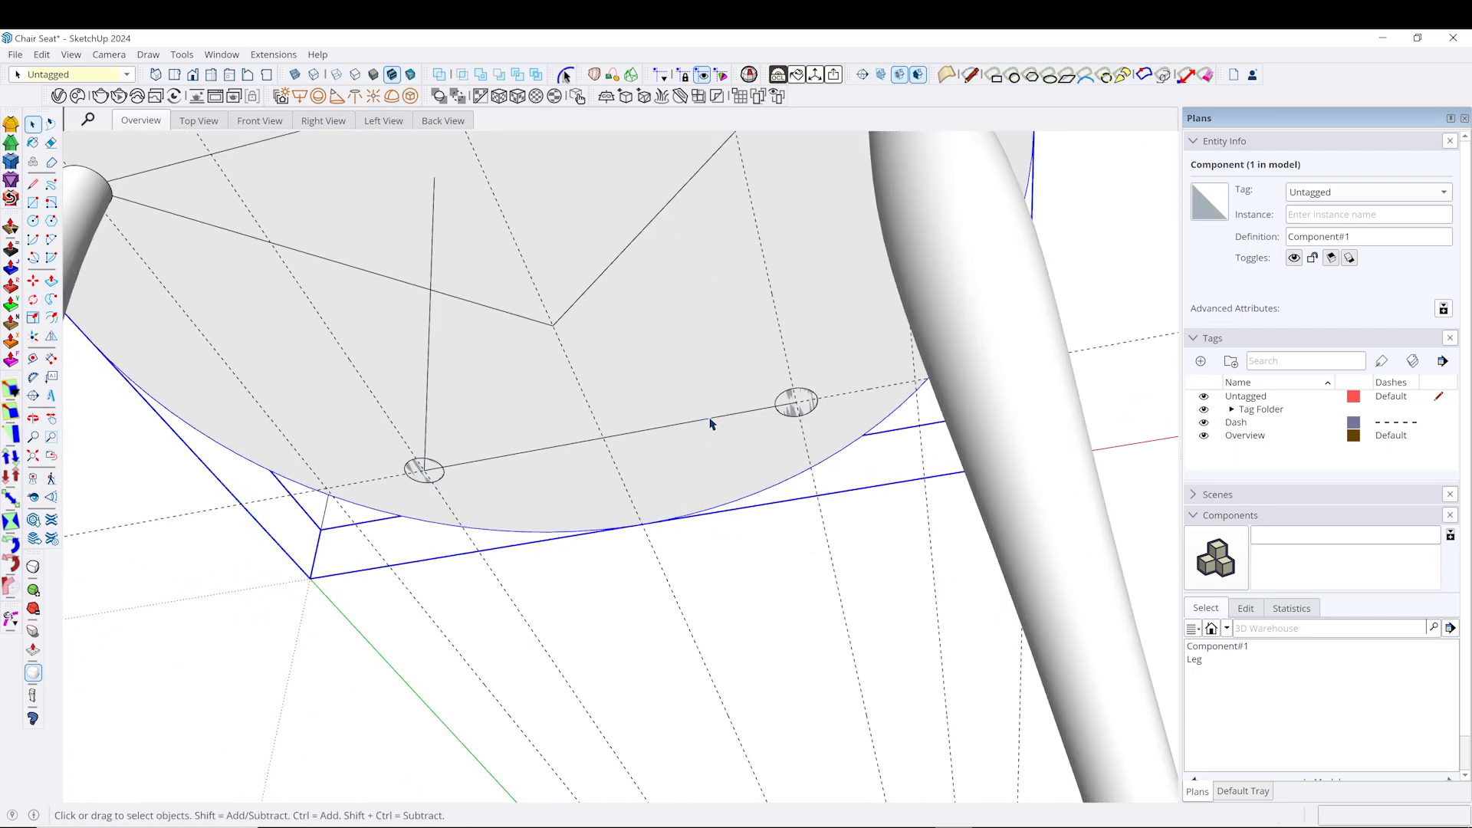
scroll(748, 412, up, 3)
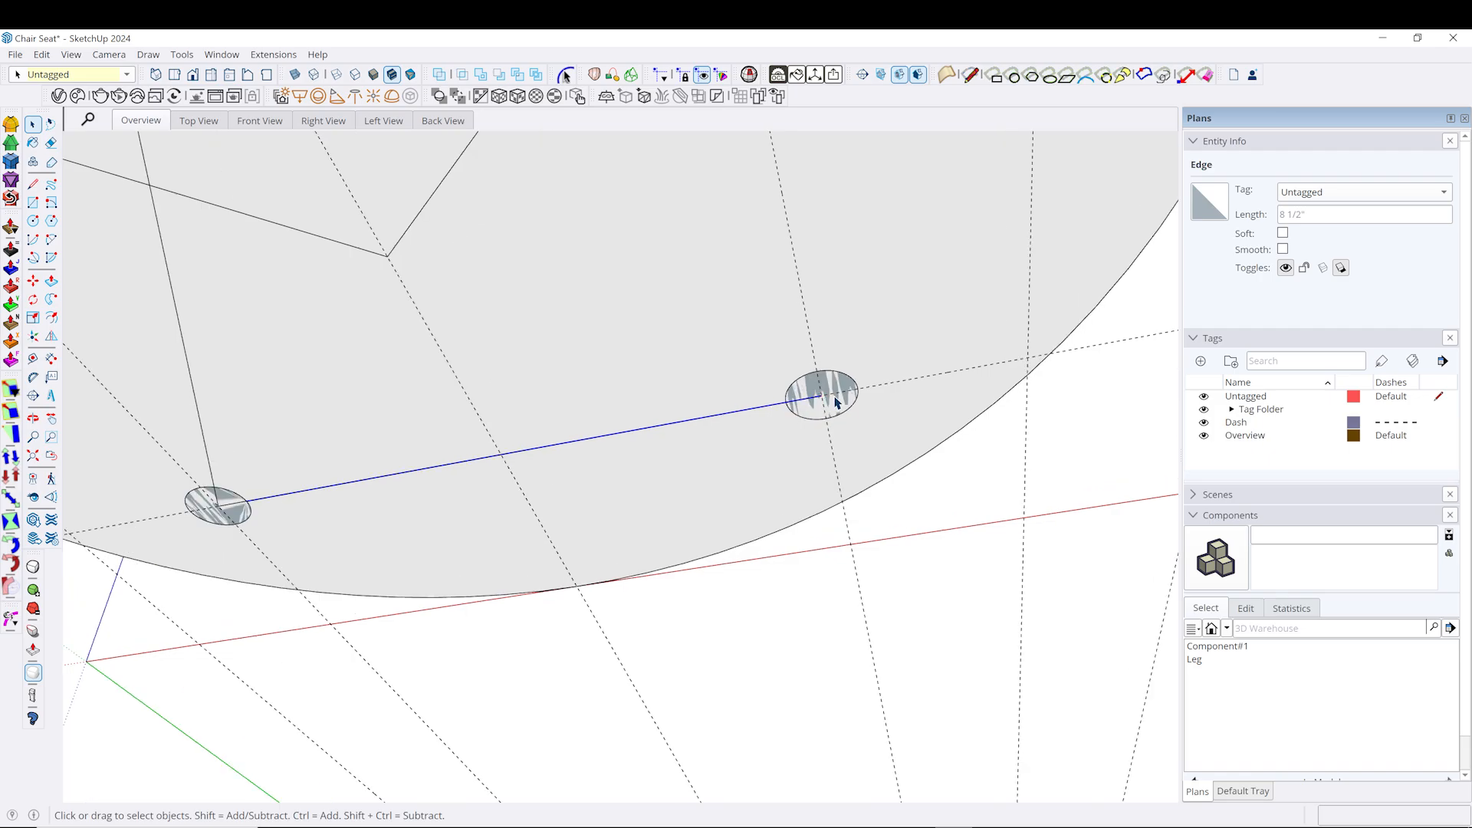
key(q)
click(821, 395)
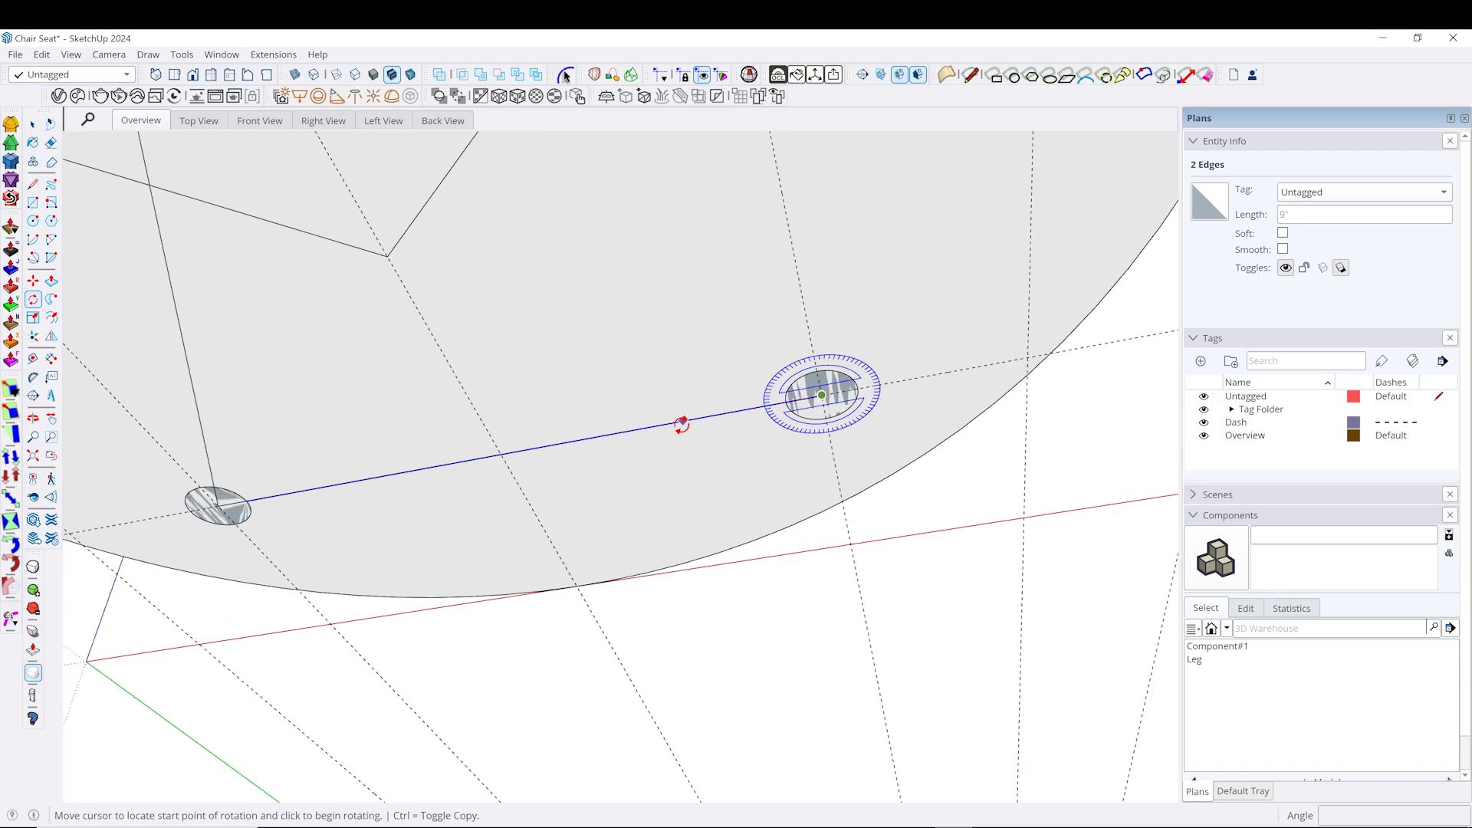
click(679, 421)
key(ctrl)
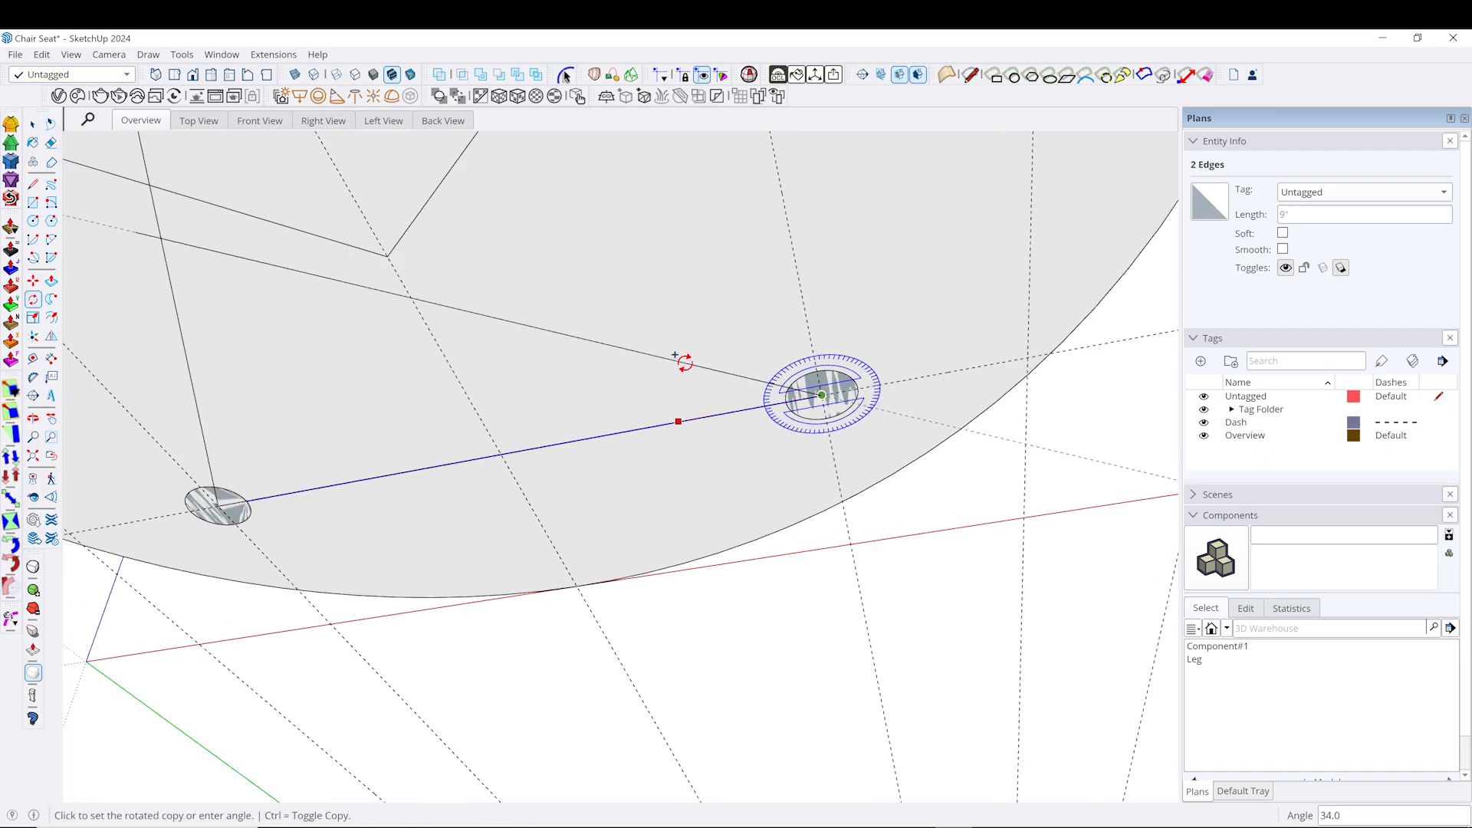
click(684, 362)
middle_drag(674, 345, 924, 449)
Select the connected front sightlines with the two front circles and make them a group.
key(space)
click(526, 499)
scroll(536, 515, up, 3)
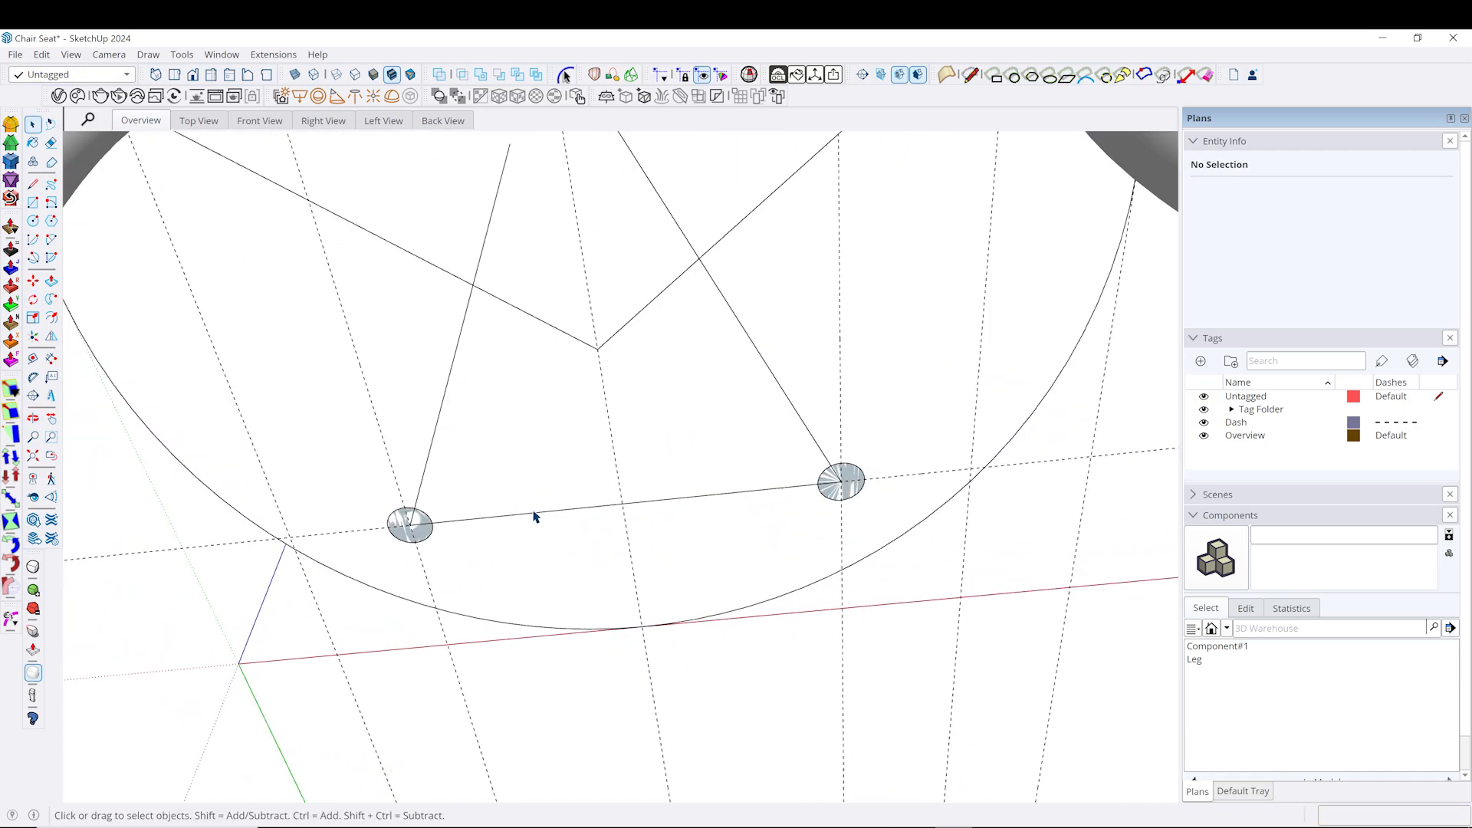
triple_click(536, 512)
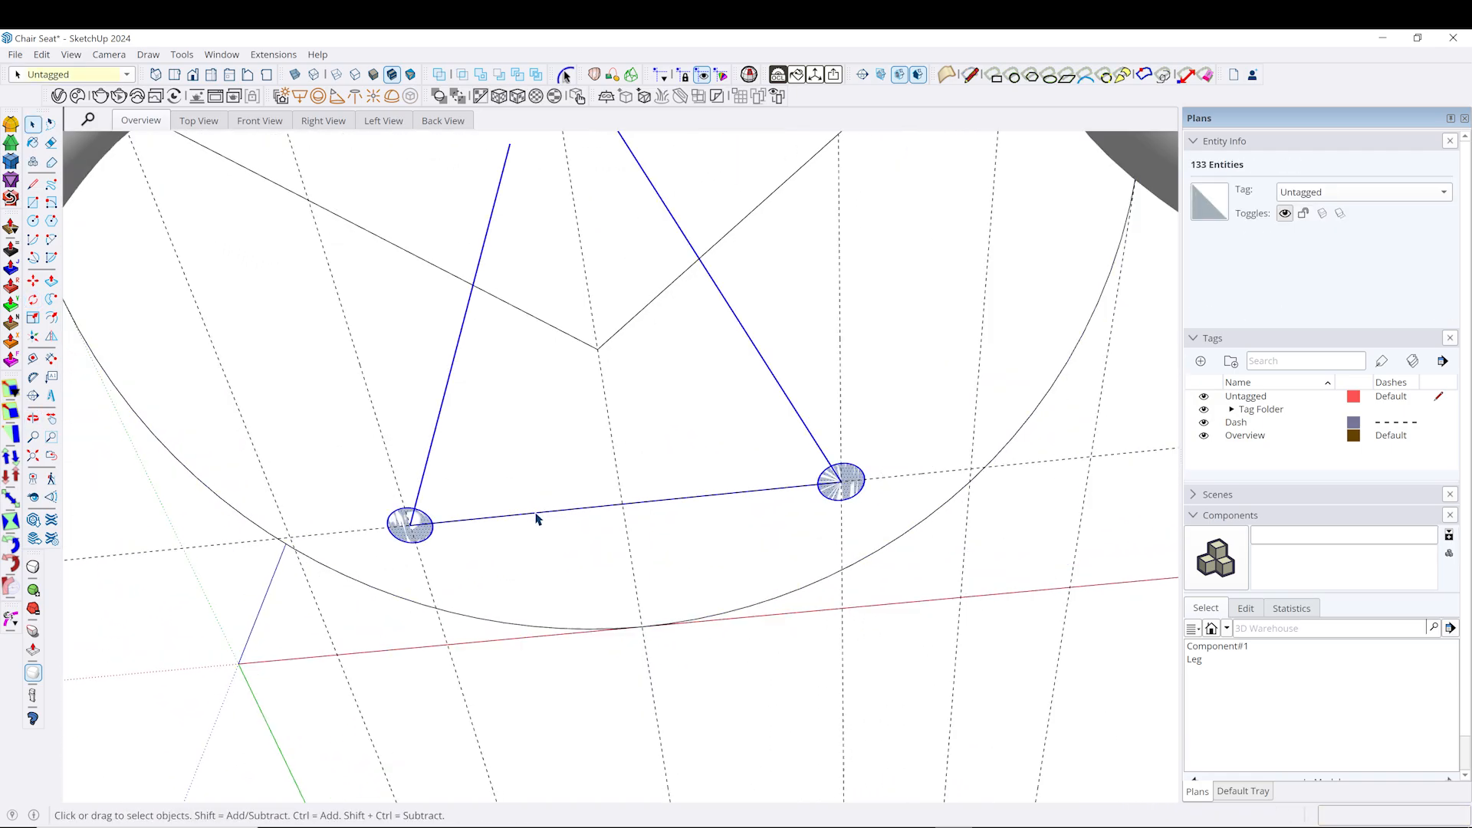
key(shift+g)
Hide the seat component so the tops of the legs and the sightlines can be reached.
scroll(646, 506, down, 3)
click(982, 367)
middle_drag(982, 366, 559, 592)
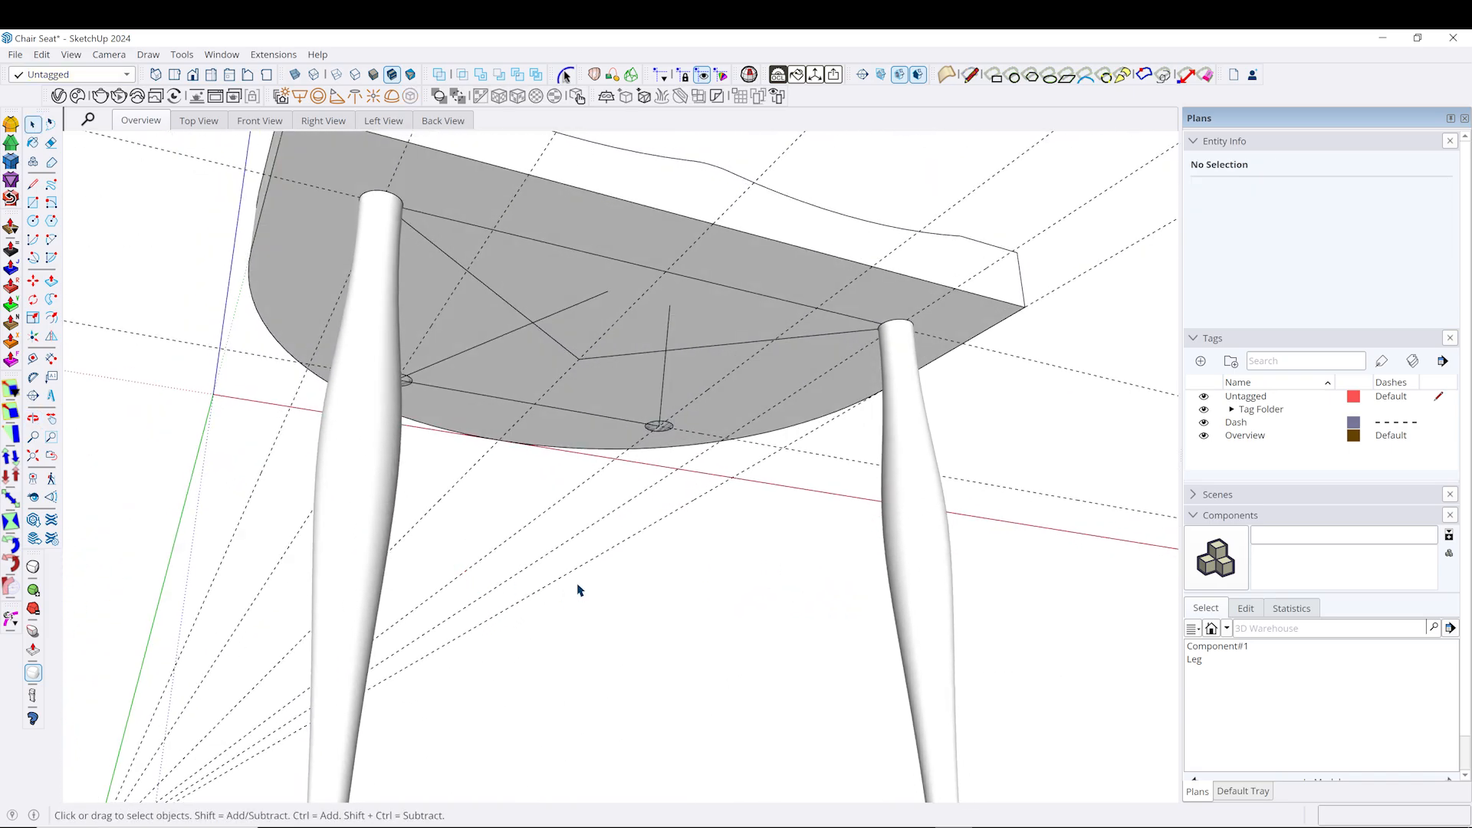
middle_drag(597, 518, 568, 496)
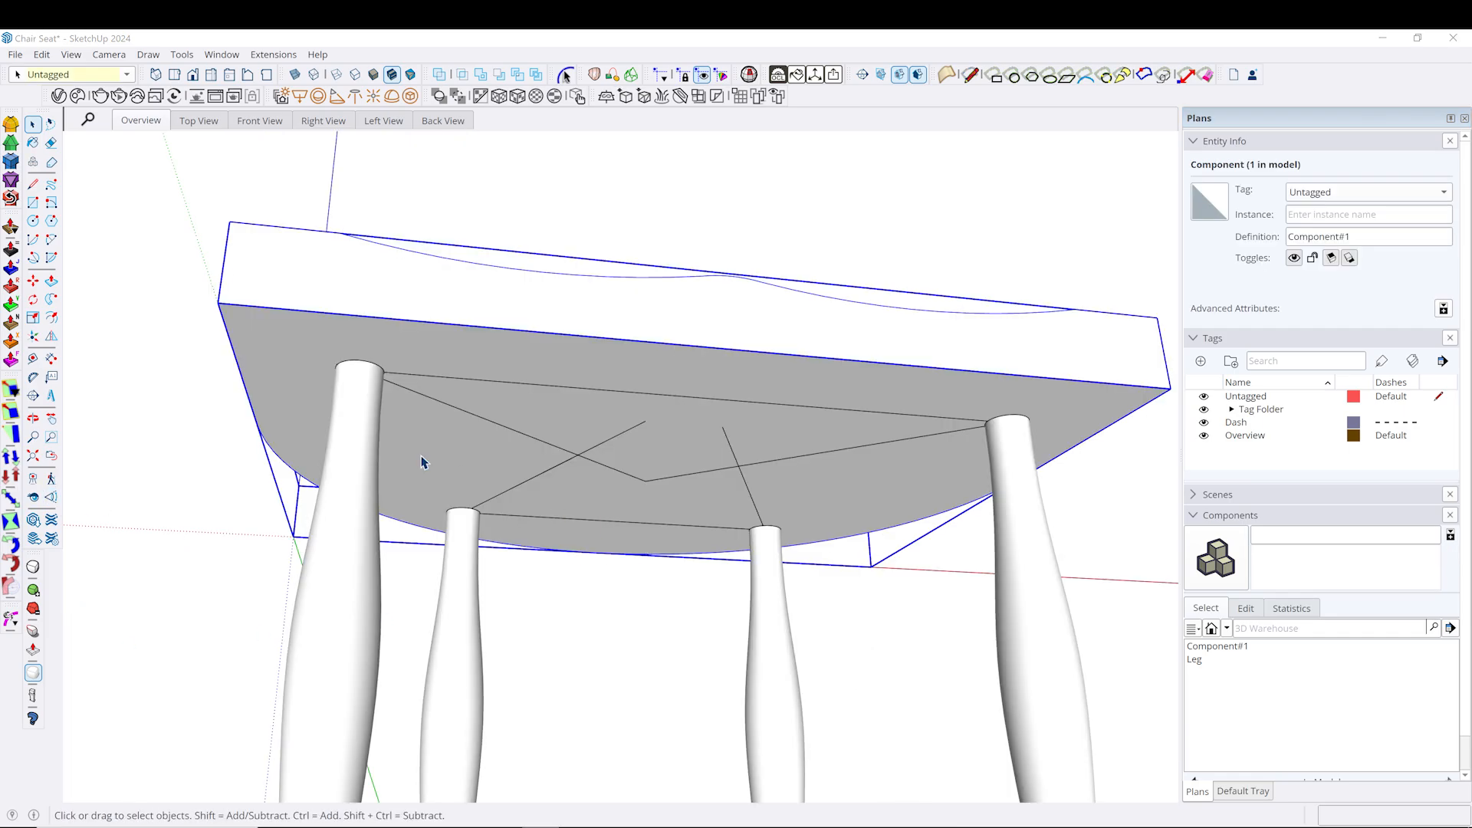
middle_drag(436, 540, 703, 635)
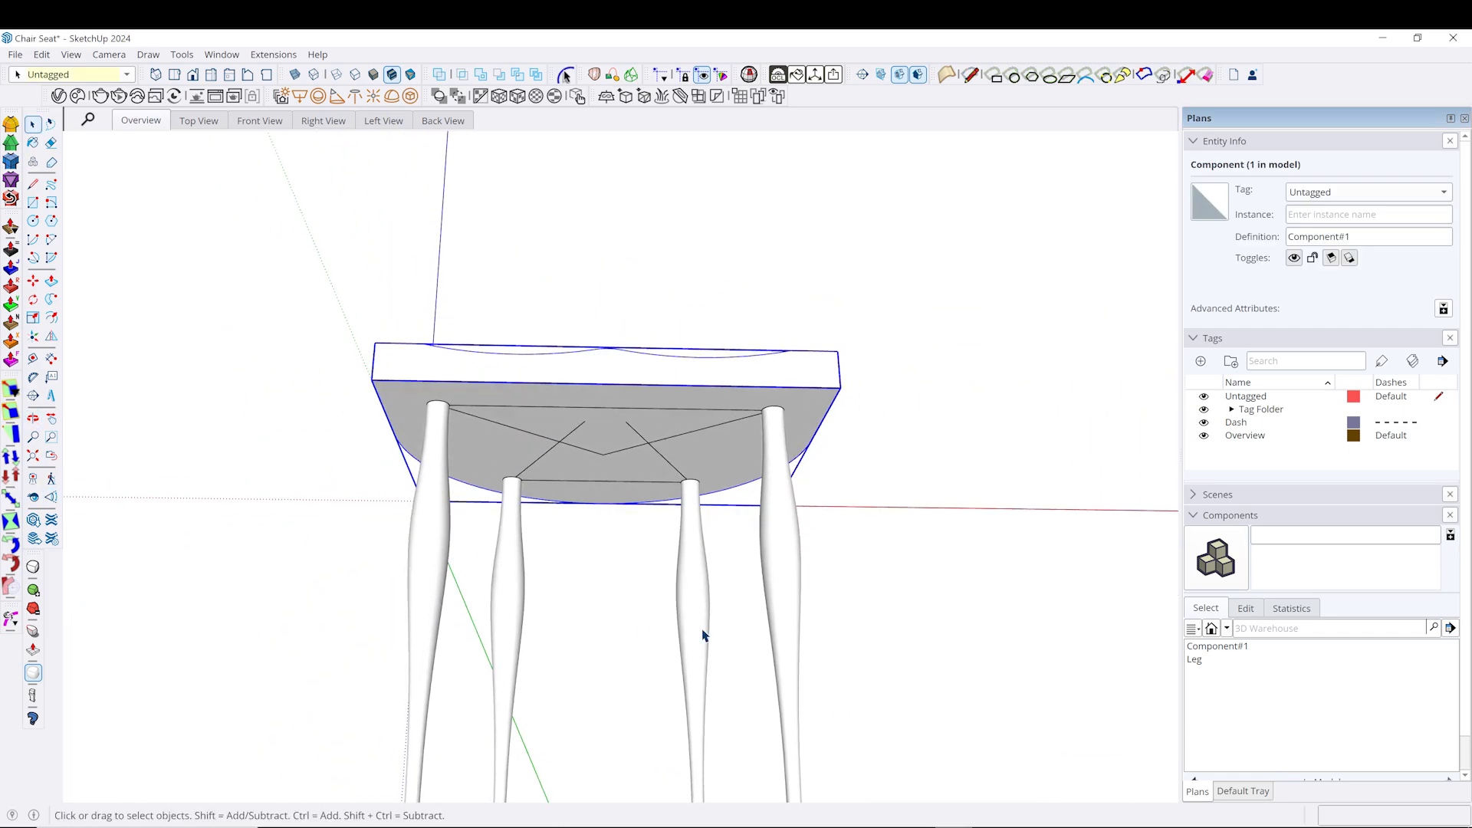
middle_drag(420, 451, 480, 611)
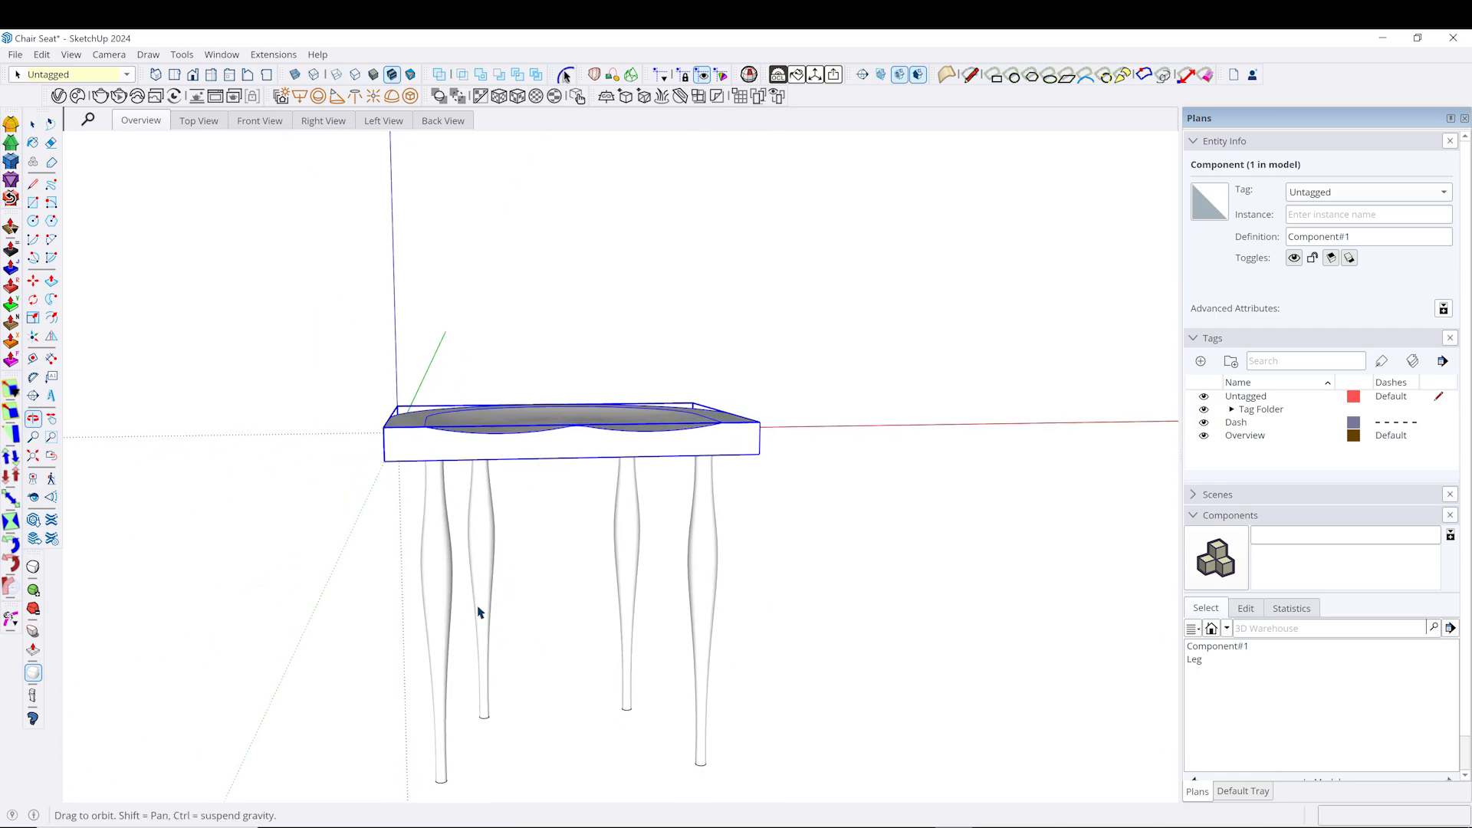
middle_drag(794, 668, 447, 559)
scroll(433, 473, up, 3)
right_click(455, 482)
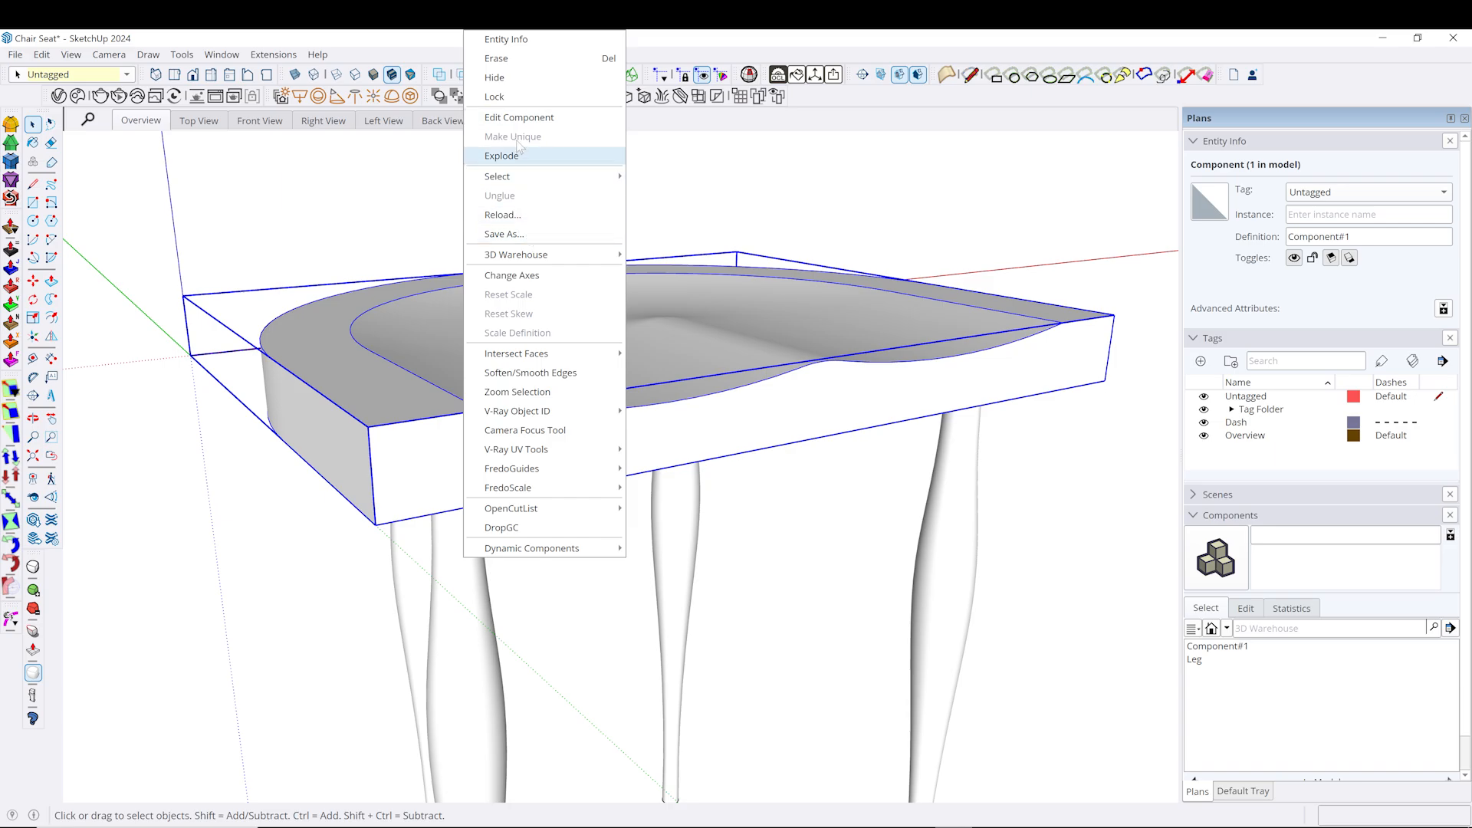
click(502, 80)
Rotate the rear leg nearest the origin about its top centre so its diameter line aligns with the rear sightline.
middle_drag(502, 82, 332, 513)
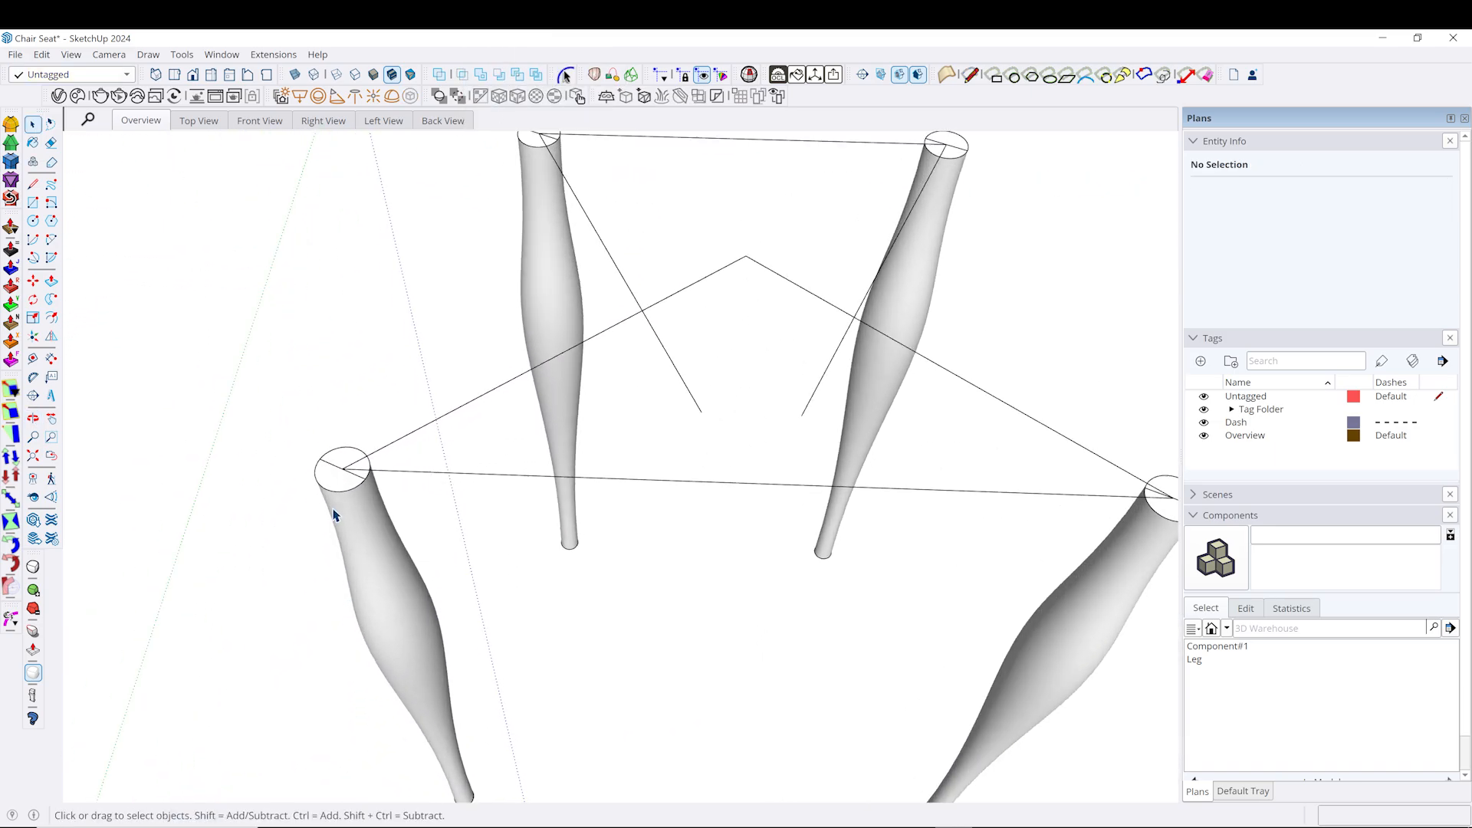
scroll(331, 510, up, 5)
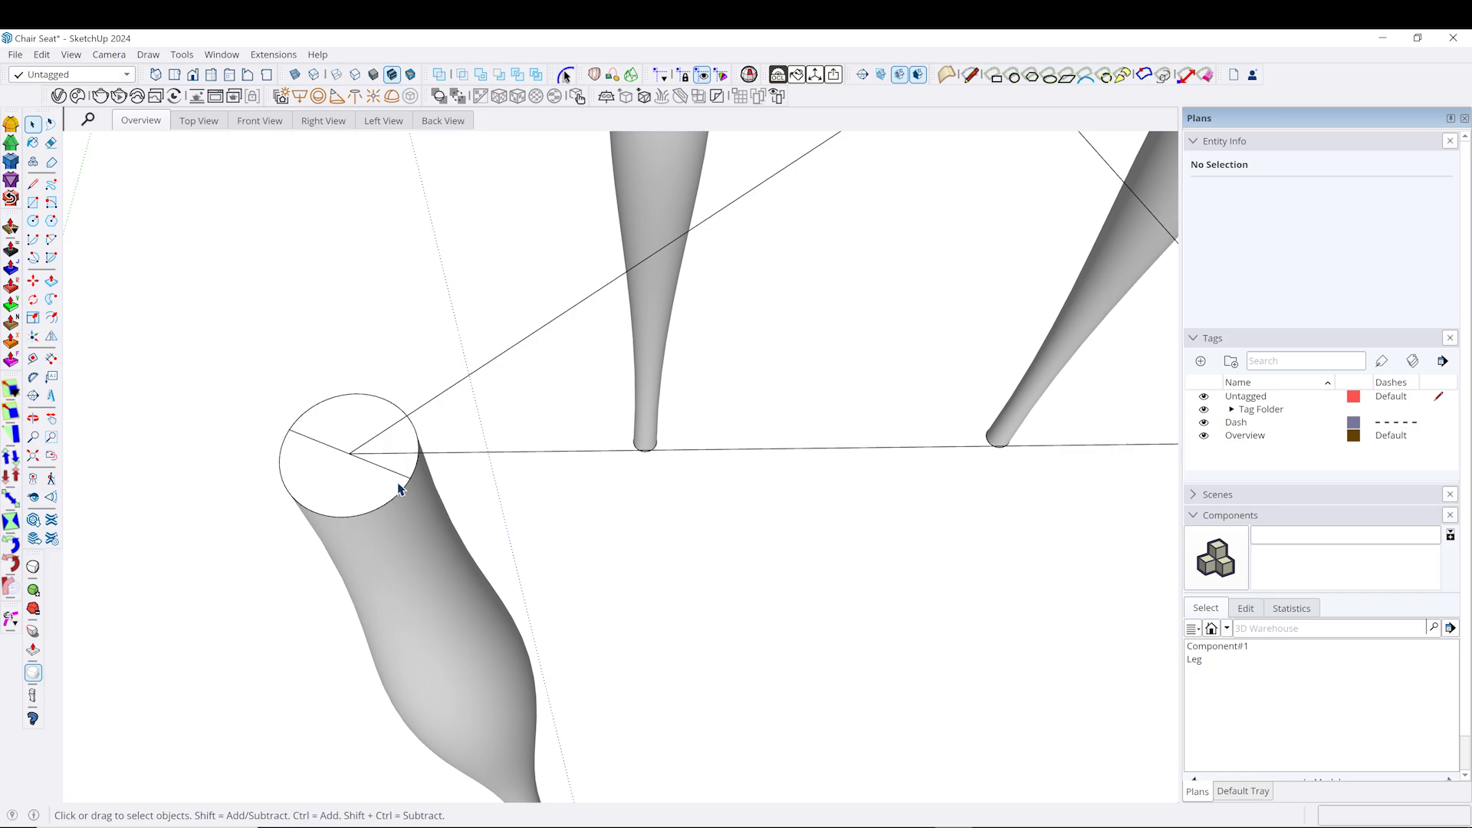
click(374, 494)
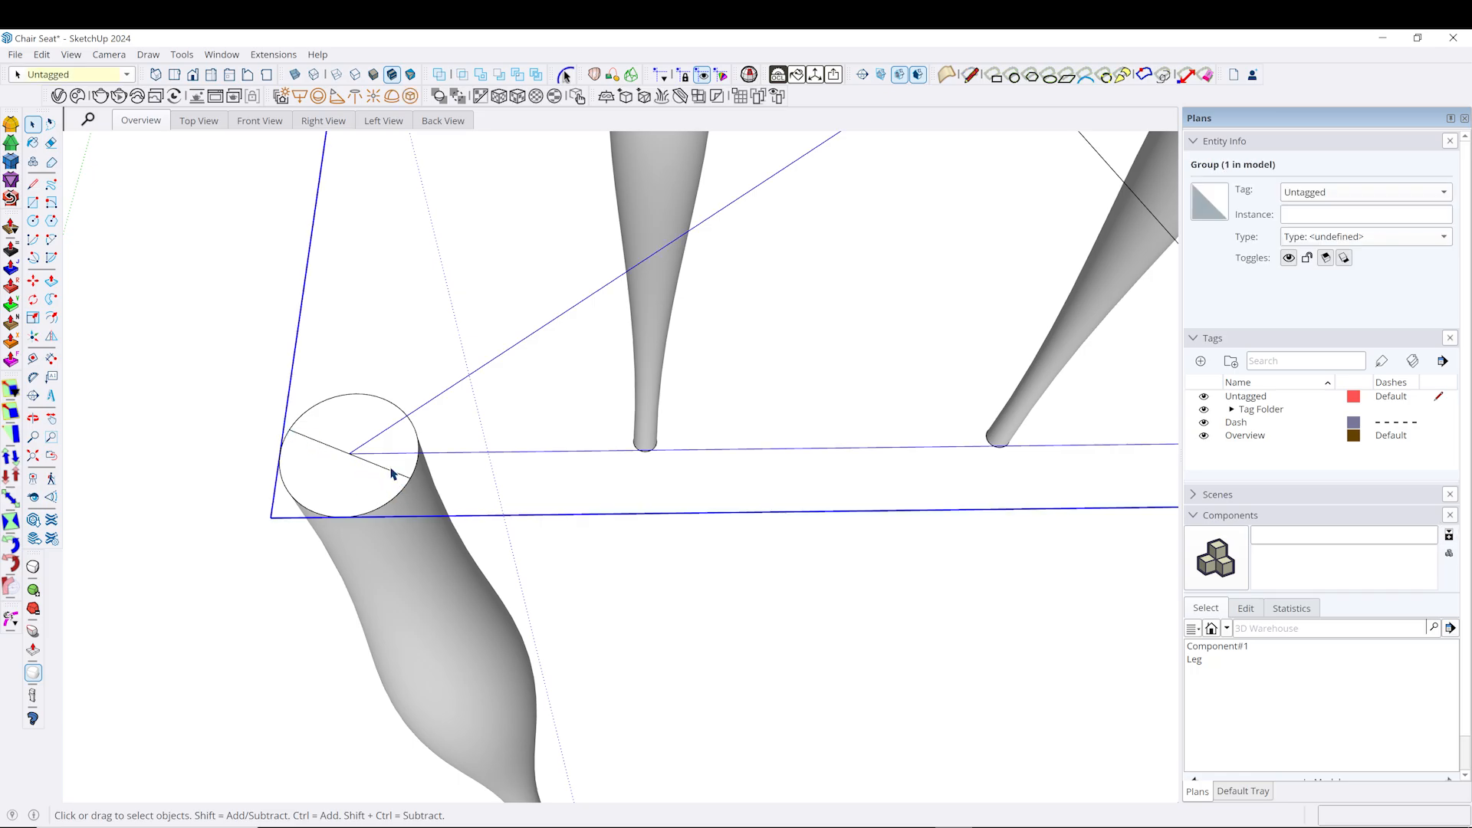
click(398, 577)
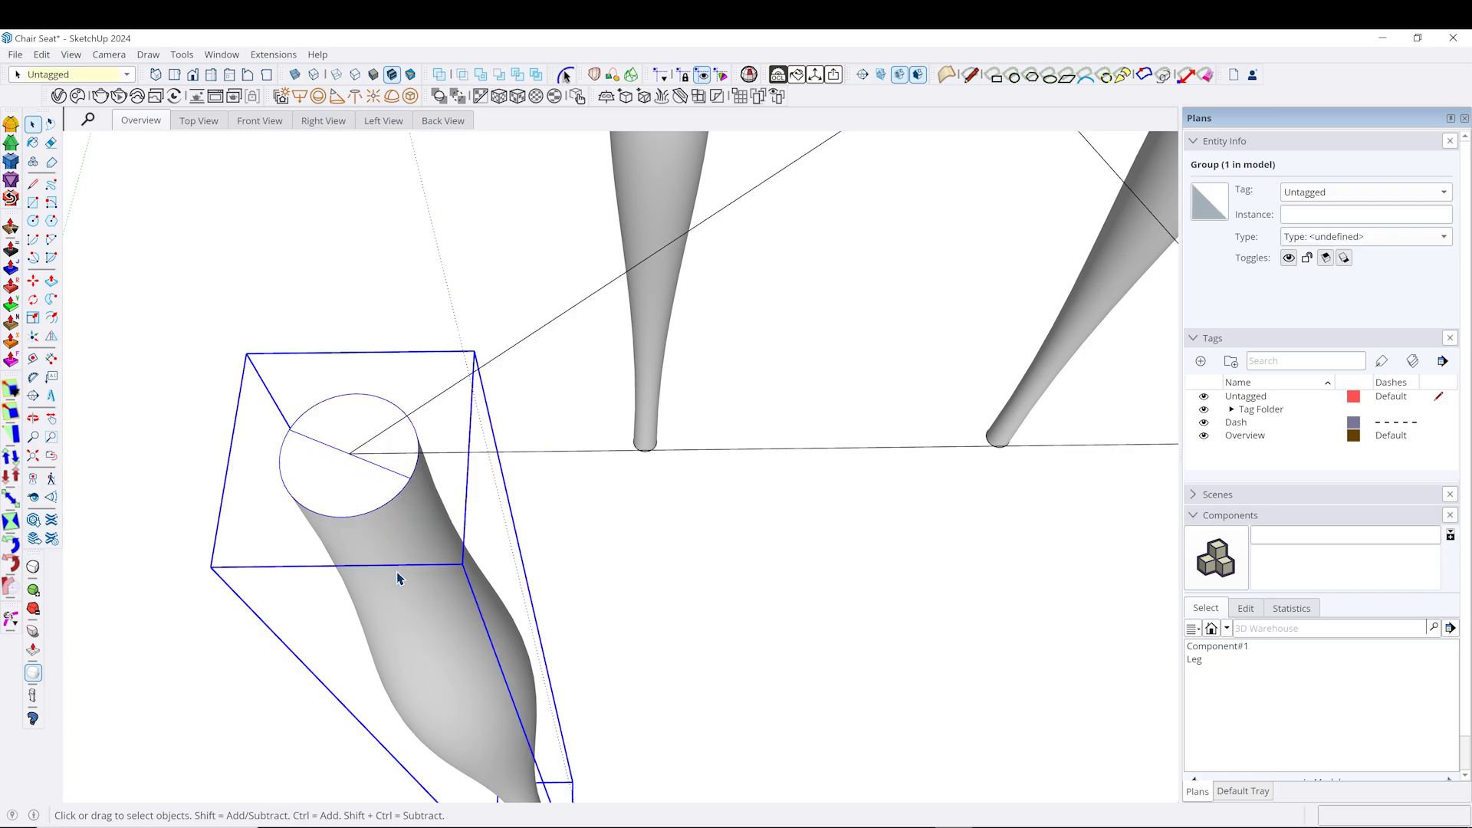
key(q)
scroll(343, 458, up, 1)
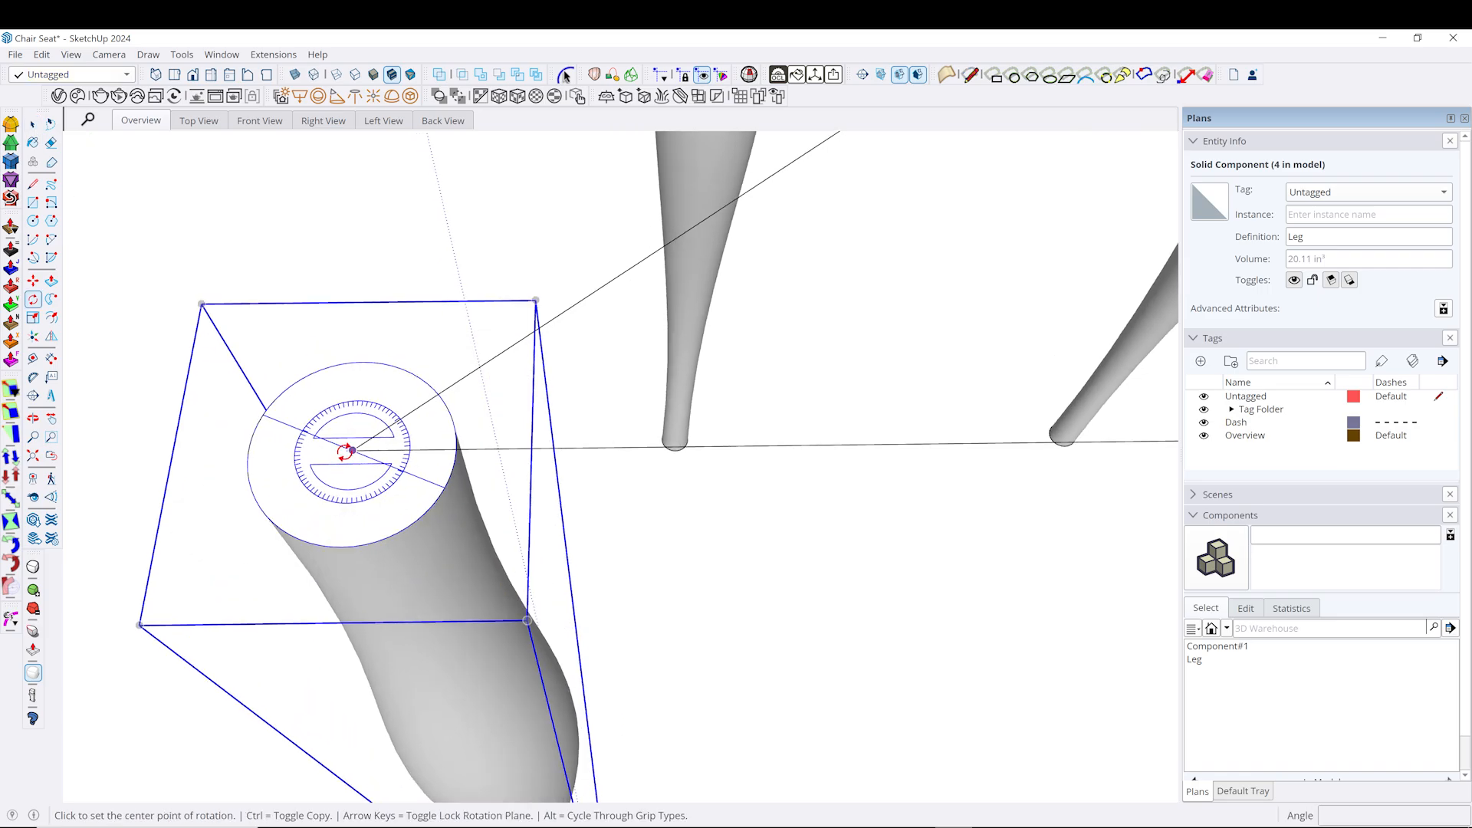
click(350, 450)
click(435, 484)
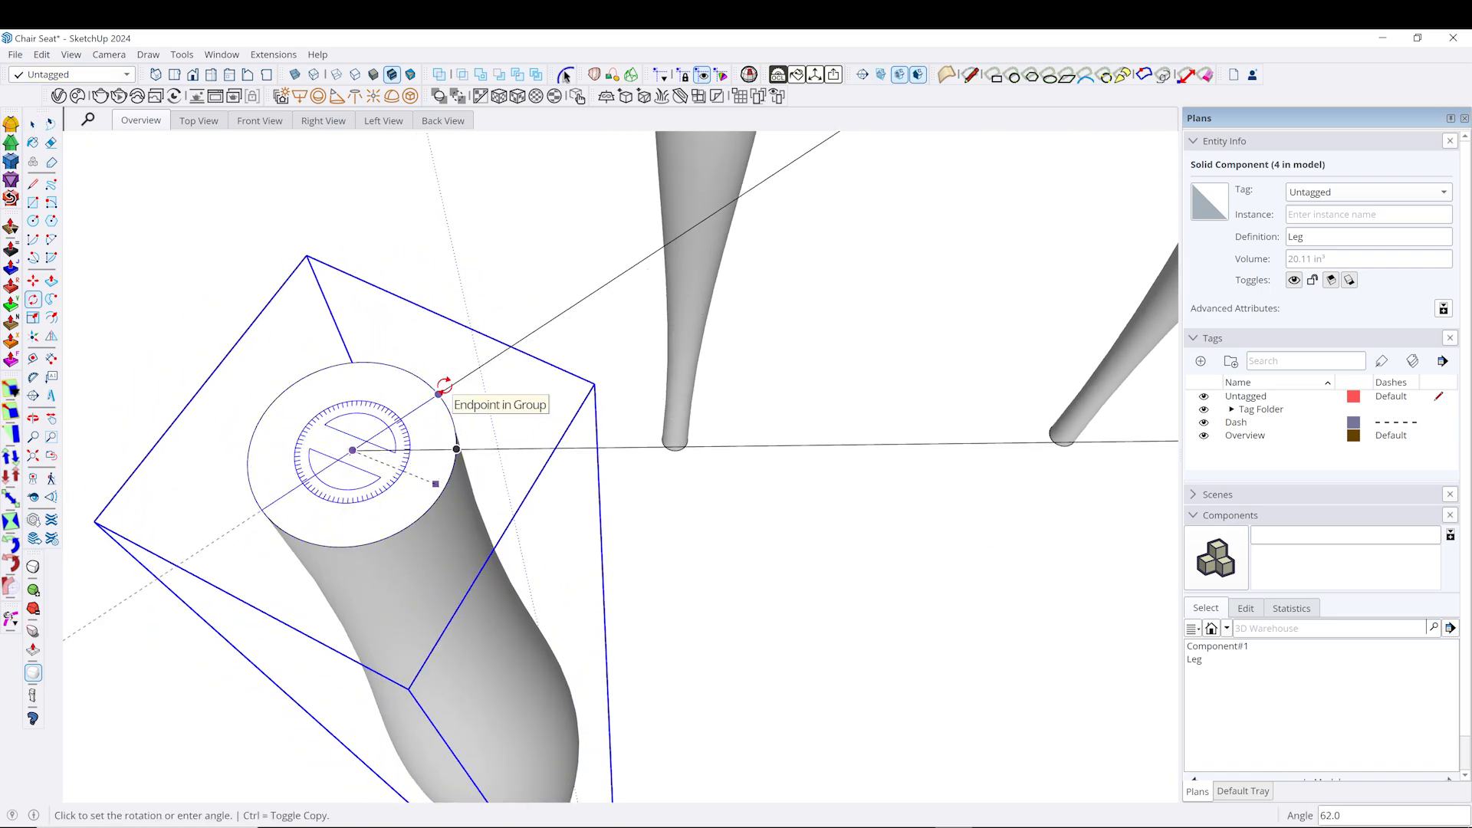
click(438, 393)
Rotate the same rear leg about its top centre until its diameter line is perpendicular to the sightline.
middle_drag(421, 388, 444, 601)
scroll(432, 414, down, 5)
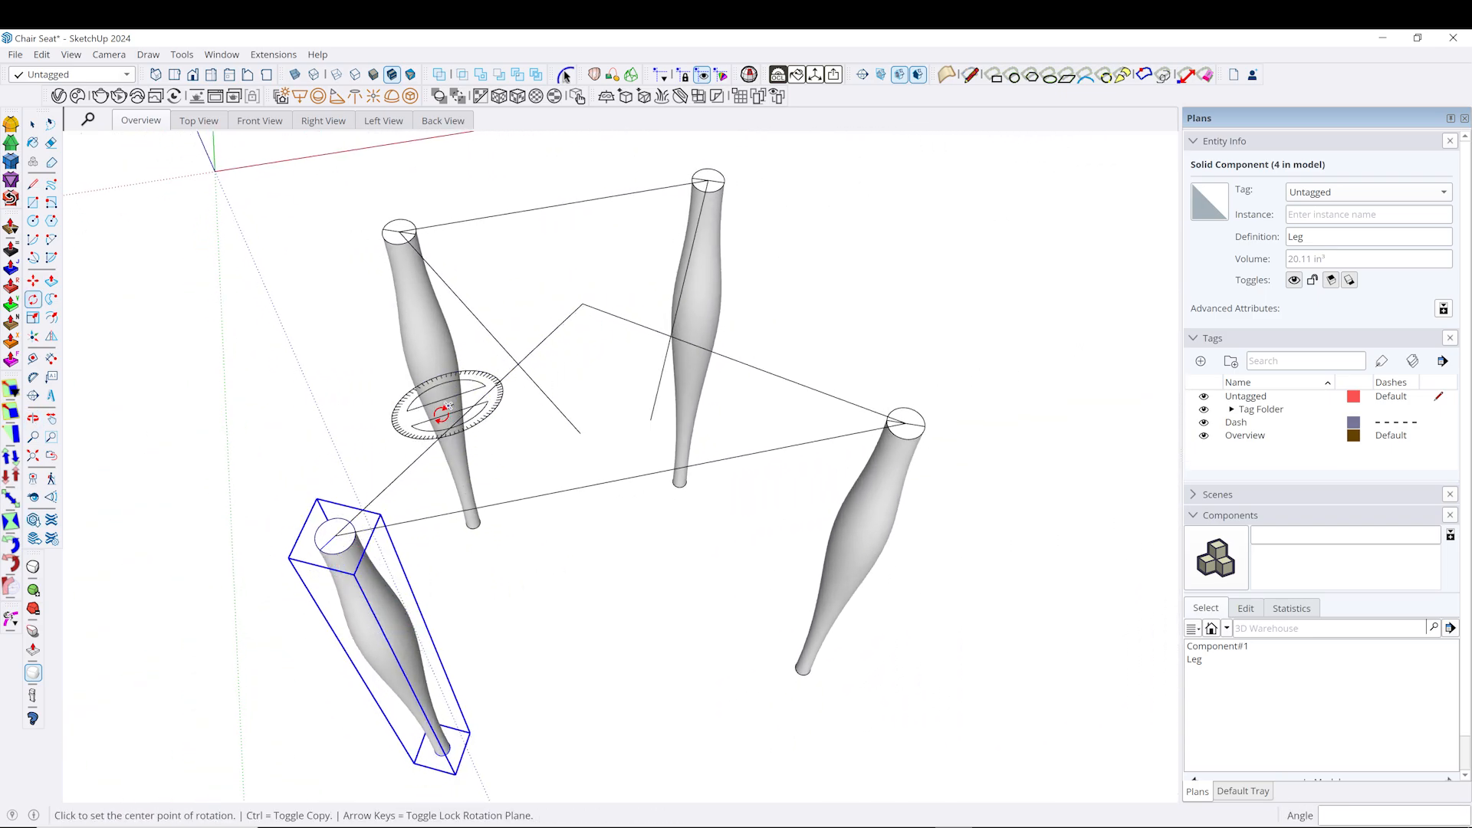
scroll(335, 531, up, 2)
click(338, 538)
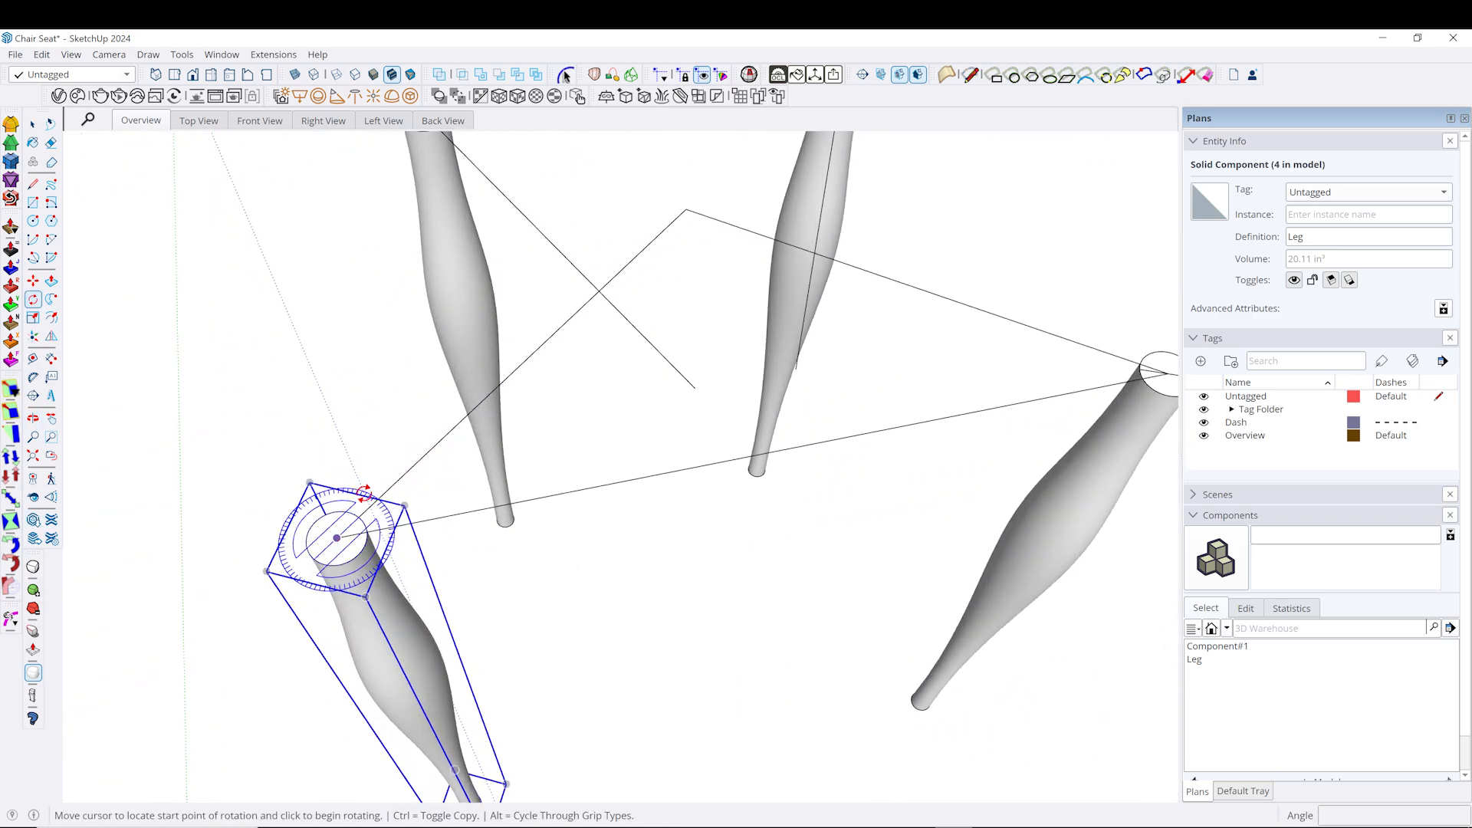
click(418, 459)
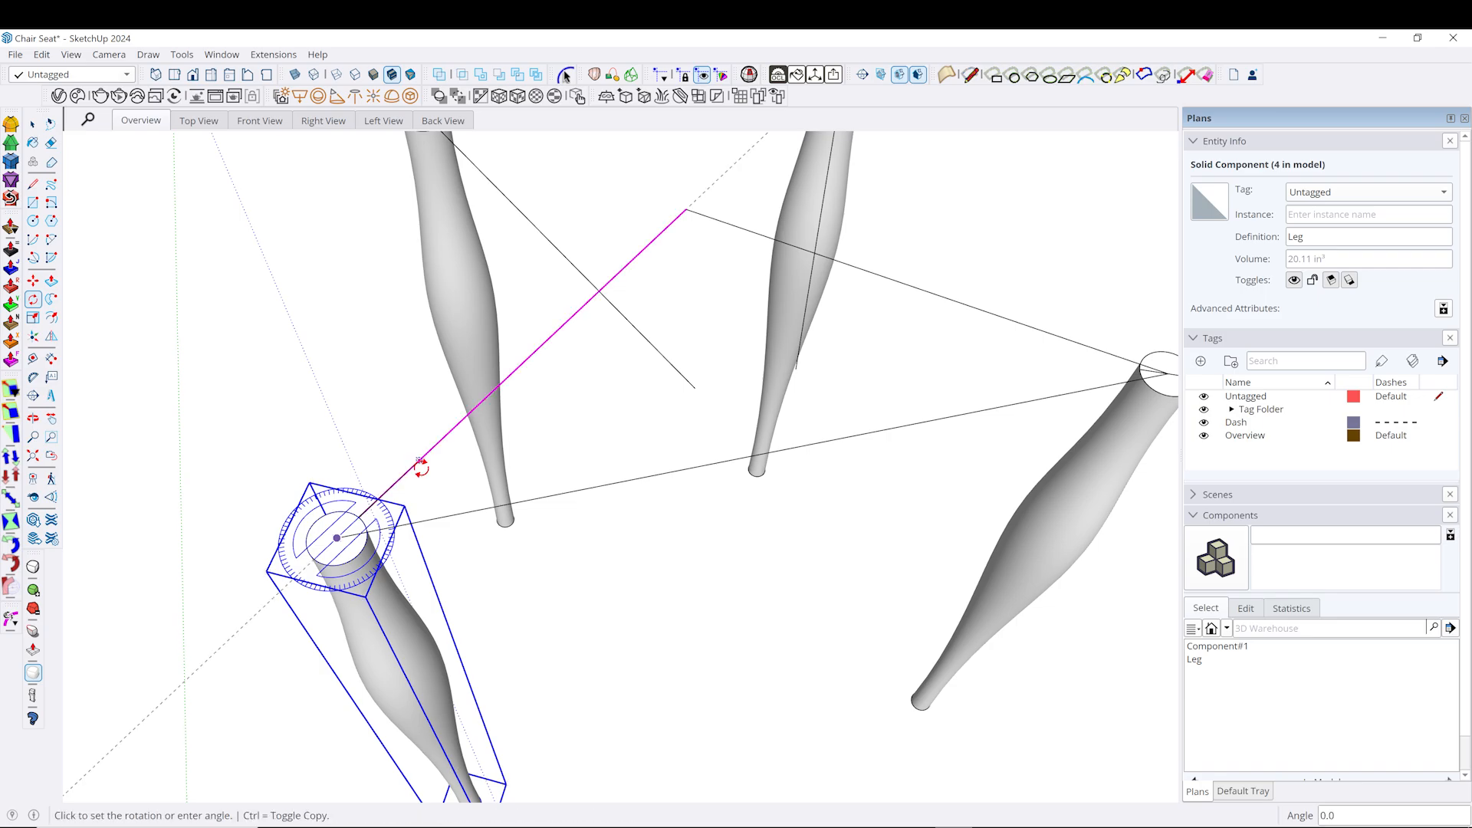
click(441, 558)
key(space)
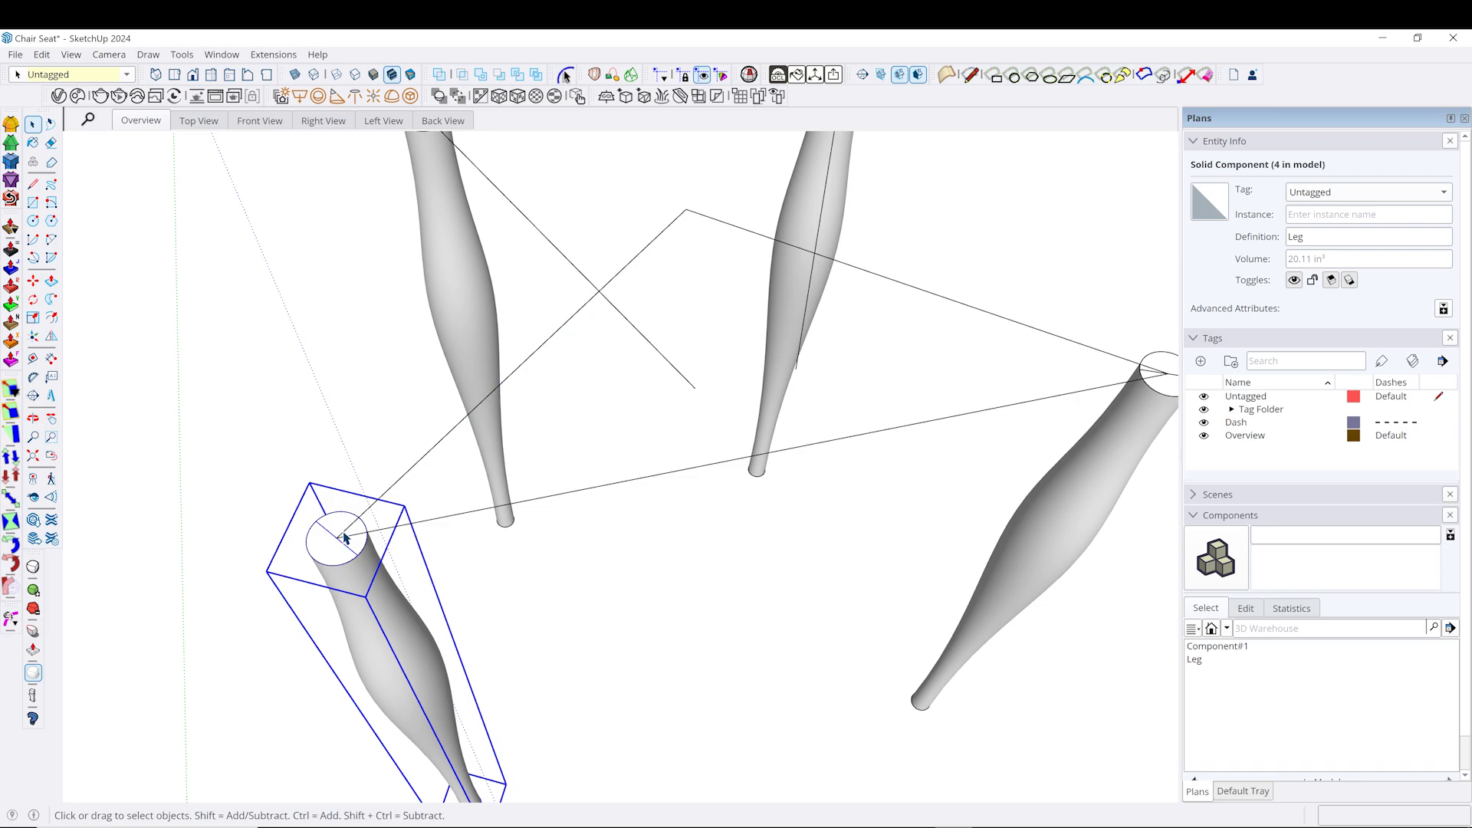
Tilt this rear leg 16 degrees outward along its sightline, using the diameter line on its top as the rotation axis.
middle_drag(451, 585, 338, 424)
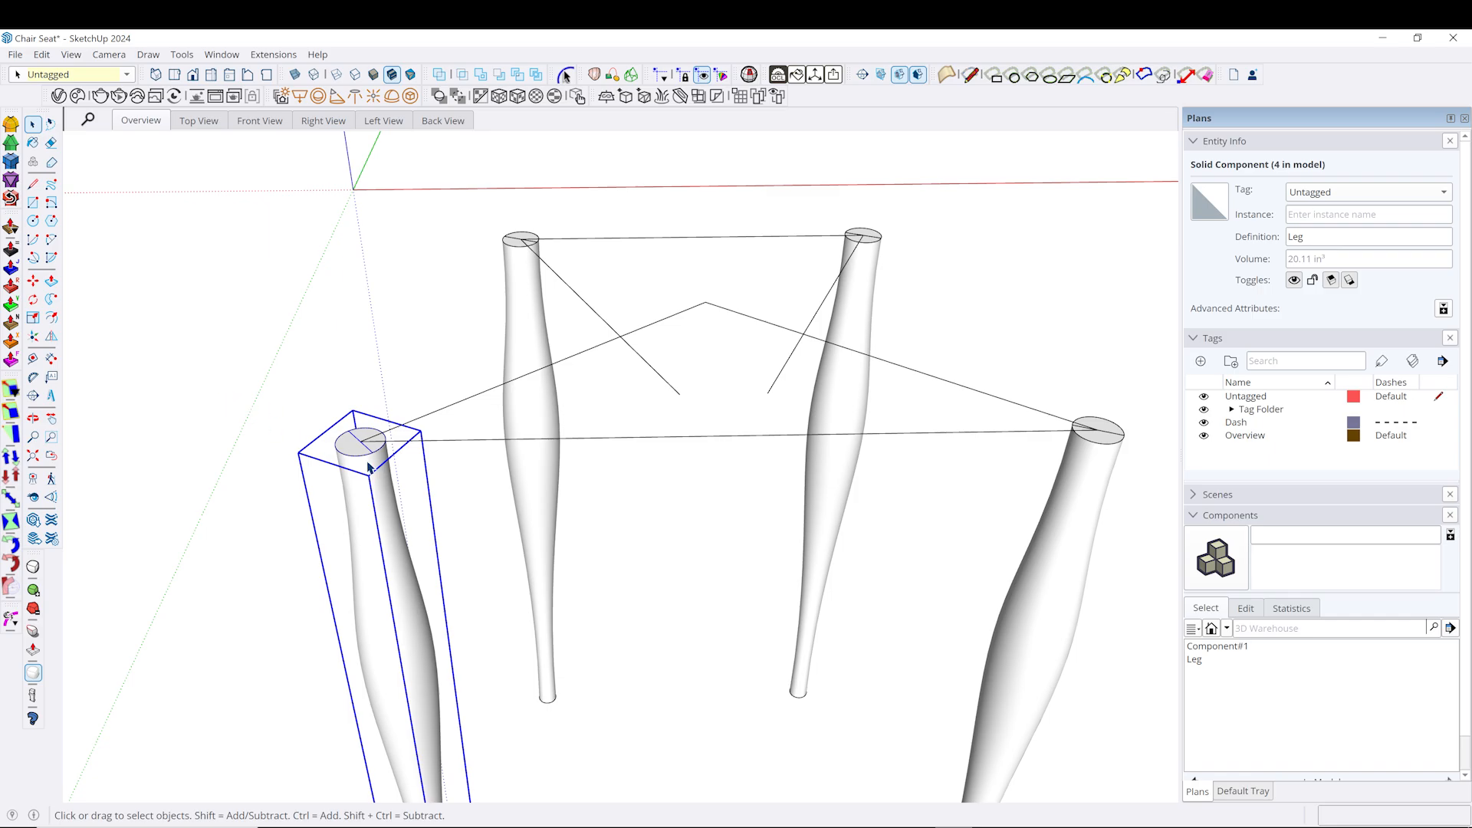
scroll(370, 457, down, 3)
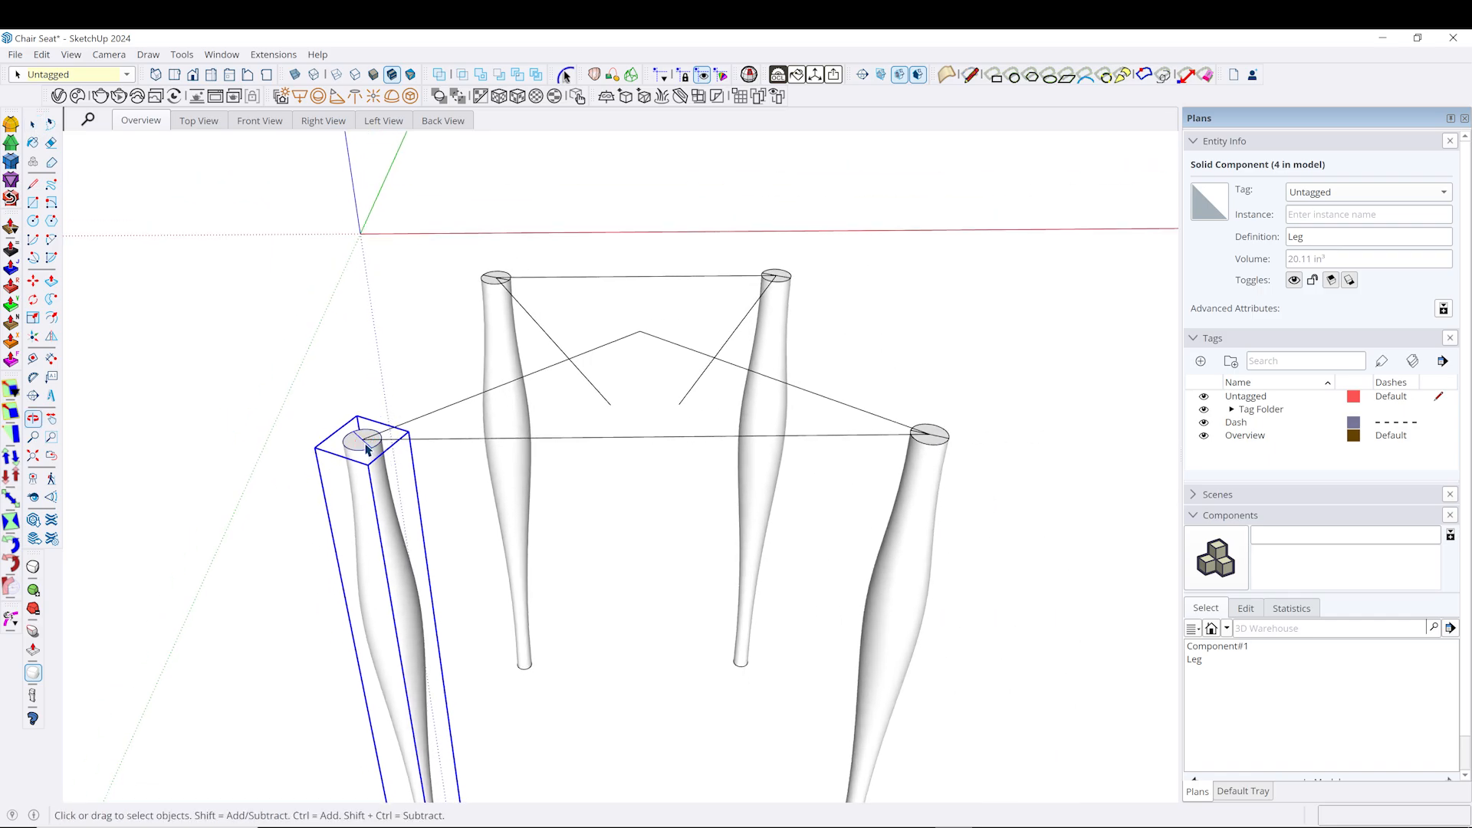
key(q)
scroll(360, 433, up, 5)
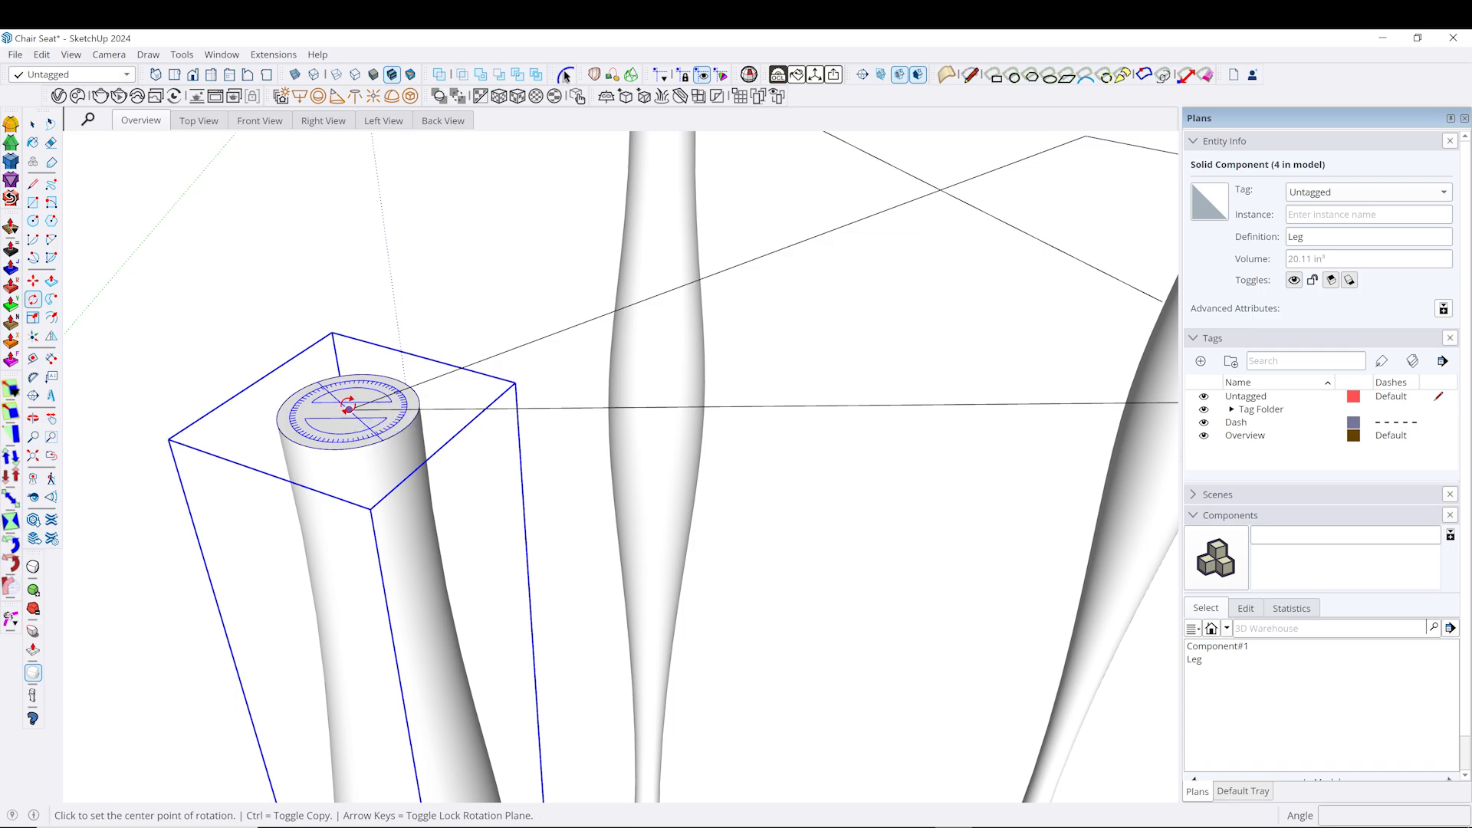
drag(348, 408, 366, 423)
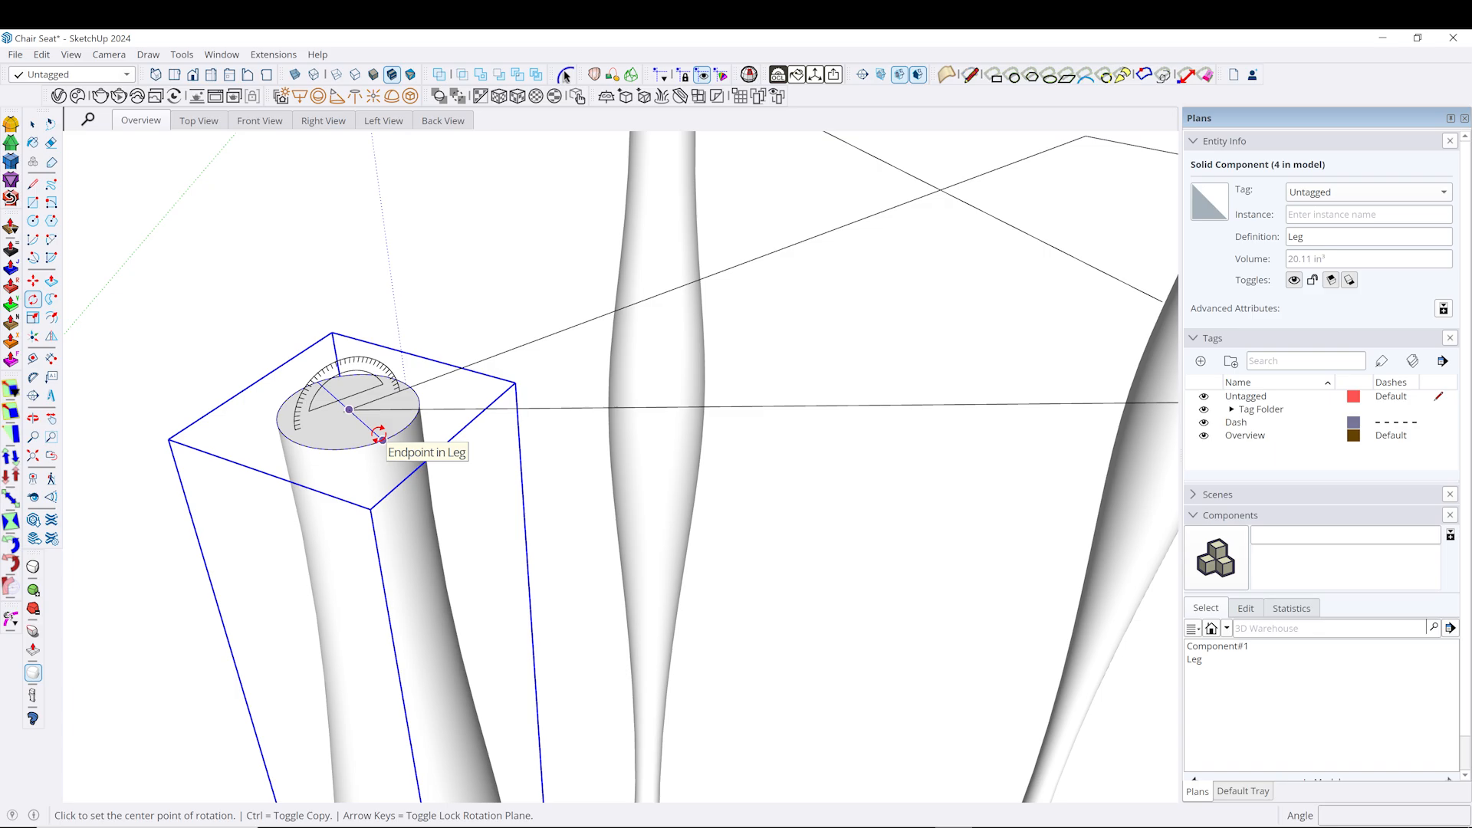
click(379, 435)
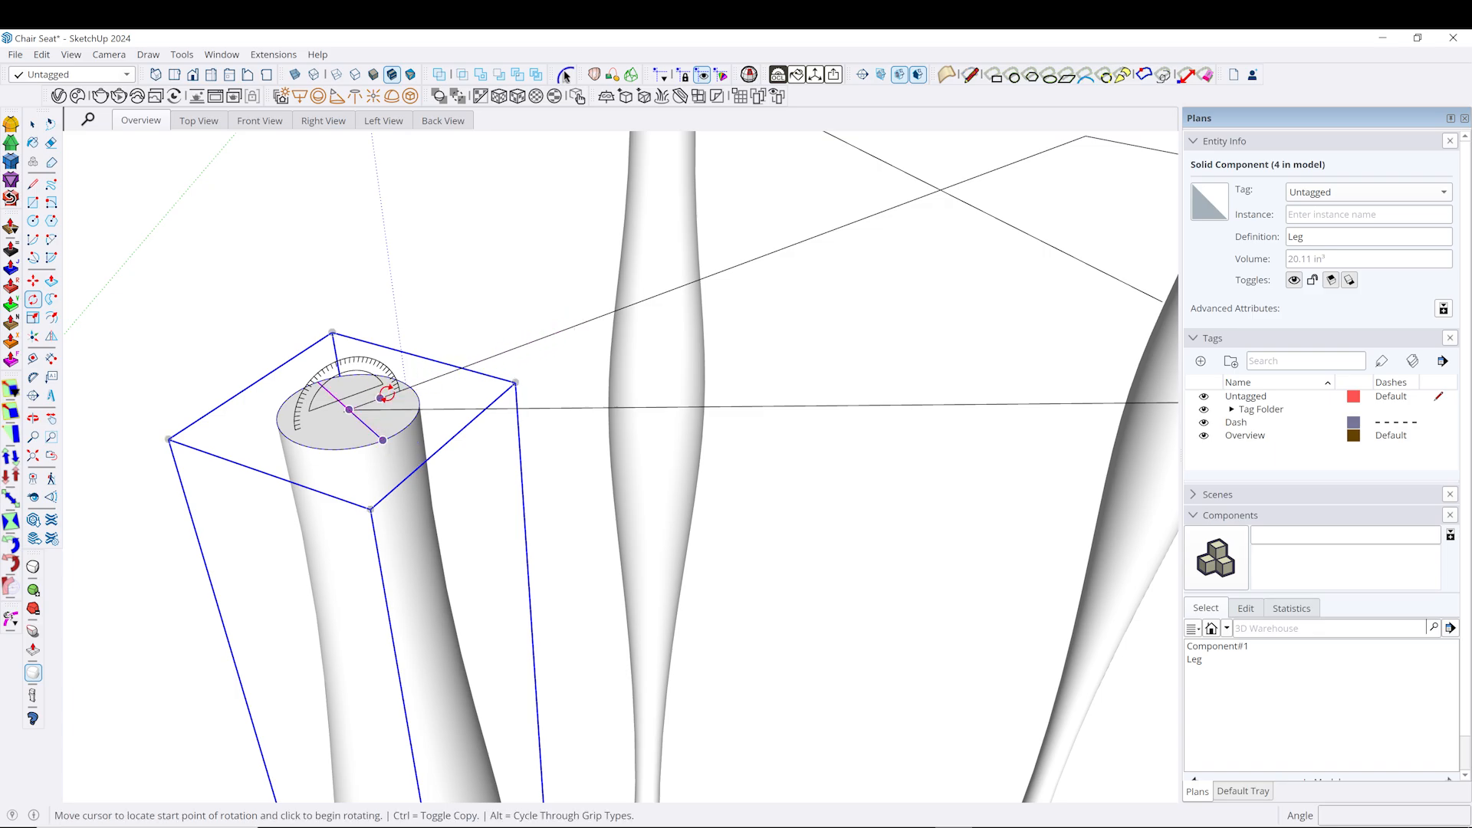
scroll(349, 410, down, 5)
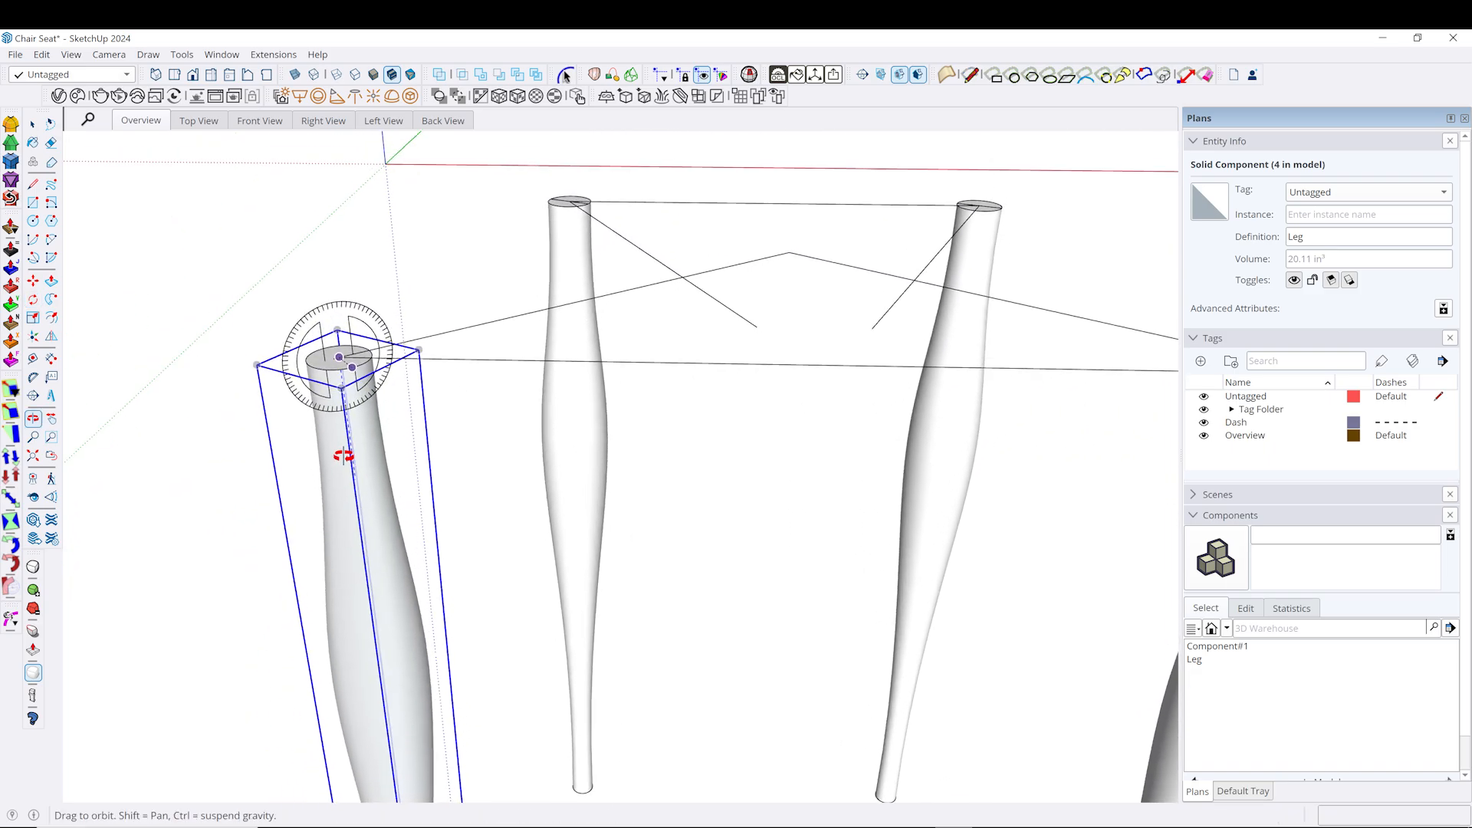
click(368, 530)
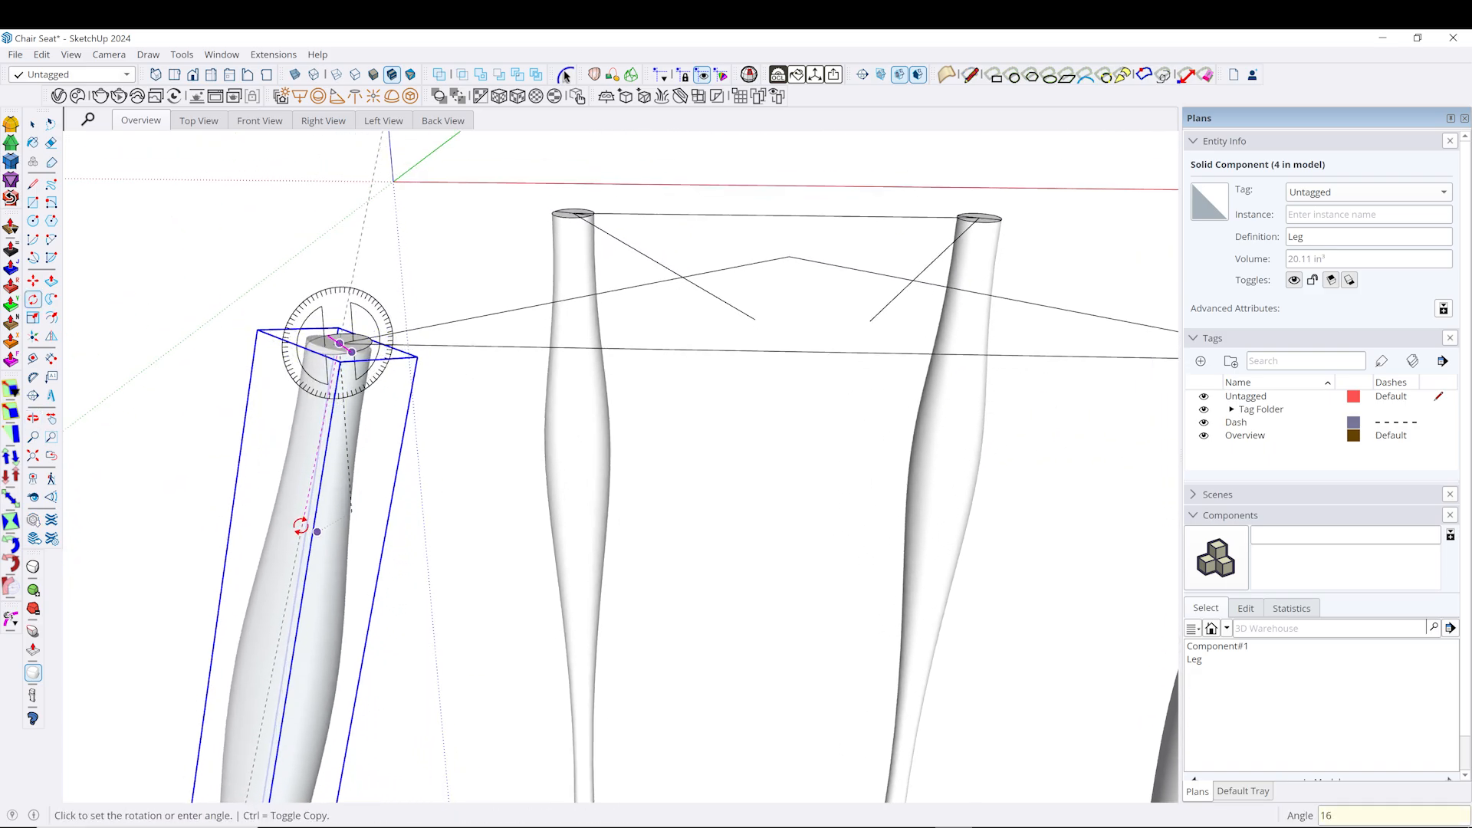
key(Return)
Rotate the other rear leg about its top centre so its diameter line aligns with its own rear sightline.
scroll(256, 414, down, 4)
middle_drag(273, 427, 703, 543)
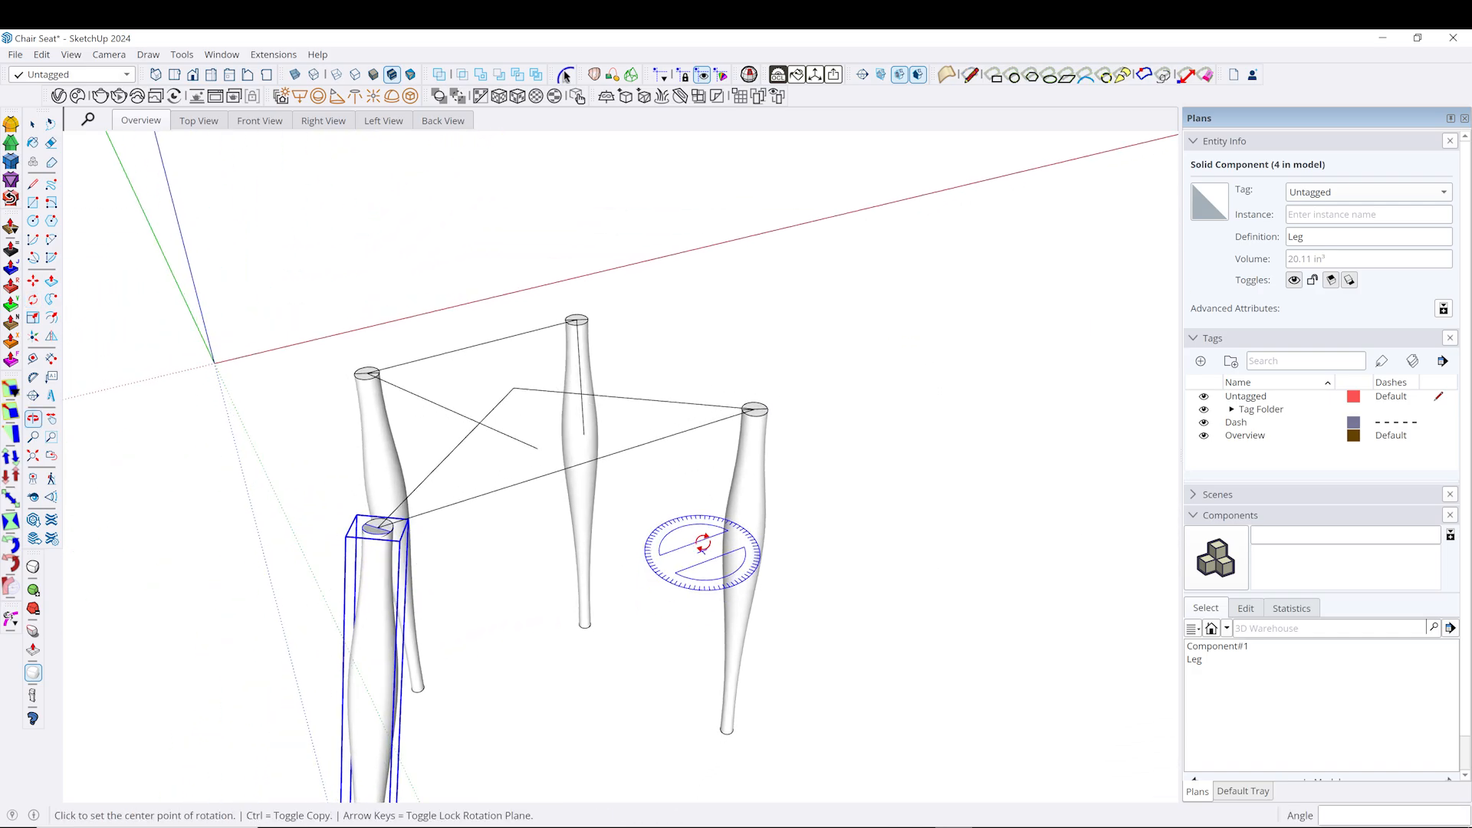
scroll(702, 544, up, 6)
key(space)
mouse_move(773, 411)
middle_down()
mouse_move(807, 434)
mouse_move(769, 406)
middle_up()
click(752, 398)
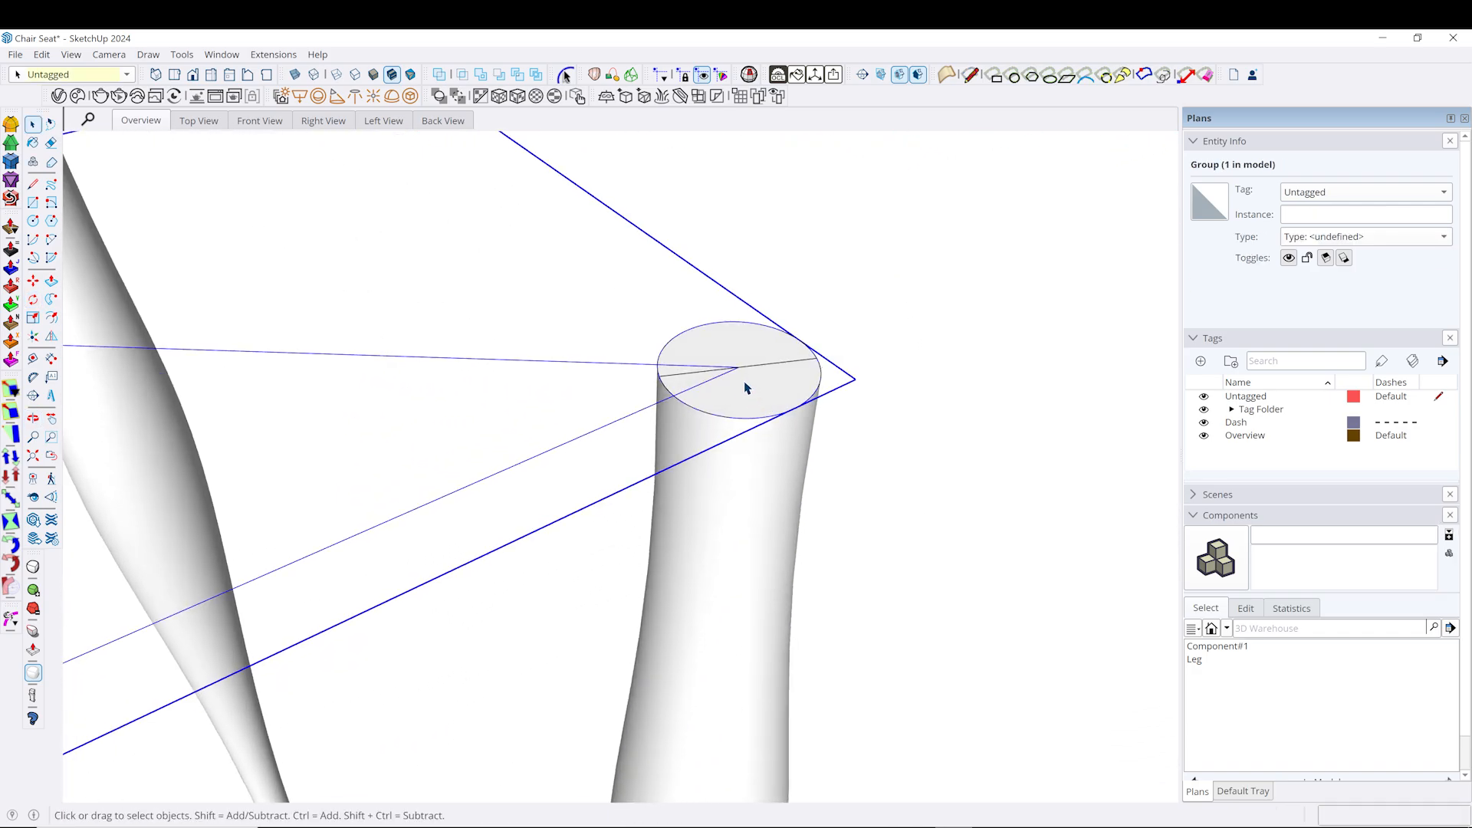
click(769, 620)
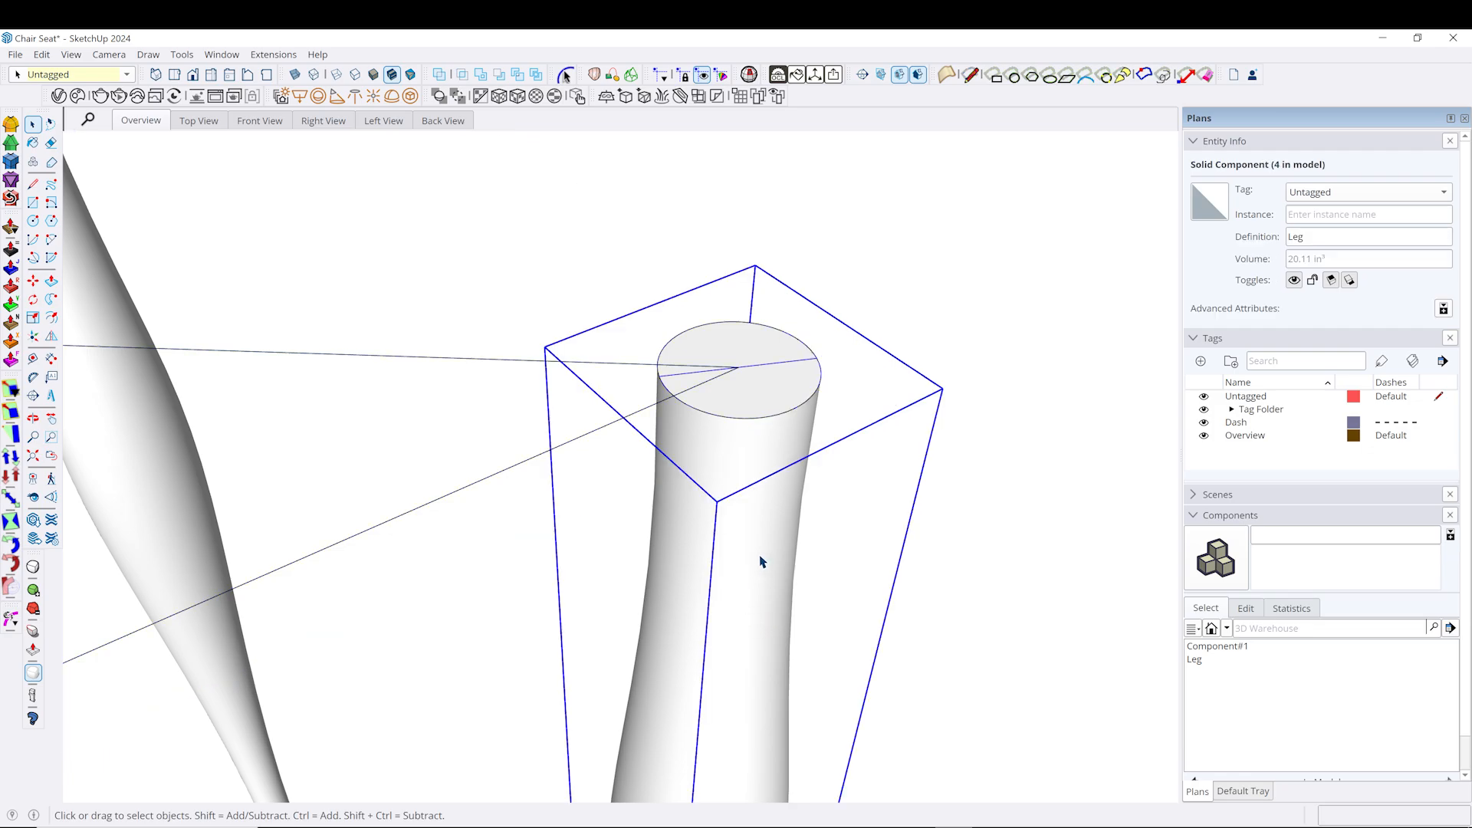
key(q)
scroll(720, 383, up, 3)
click(738, 328)
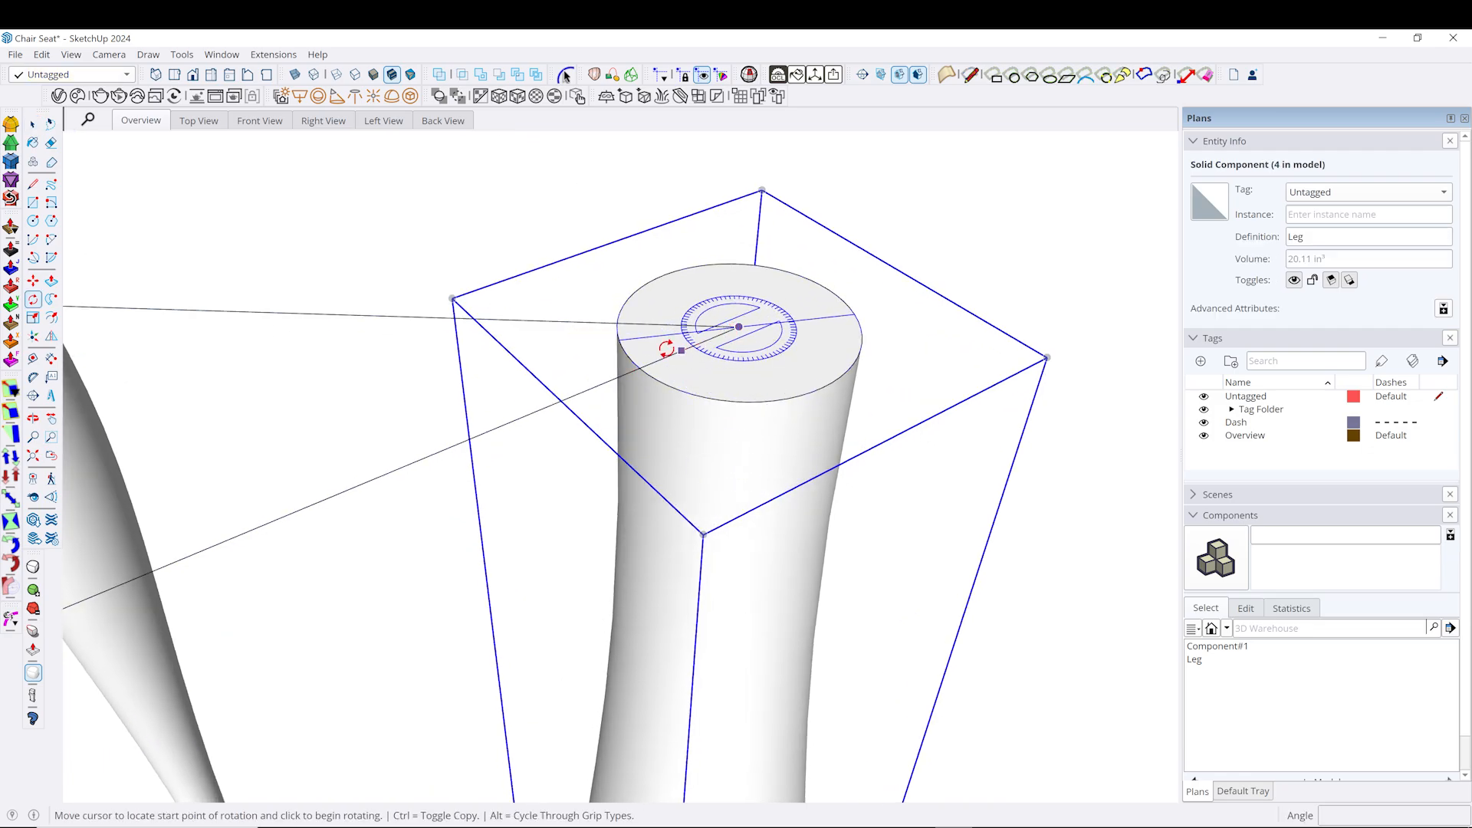
click(620, 339)
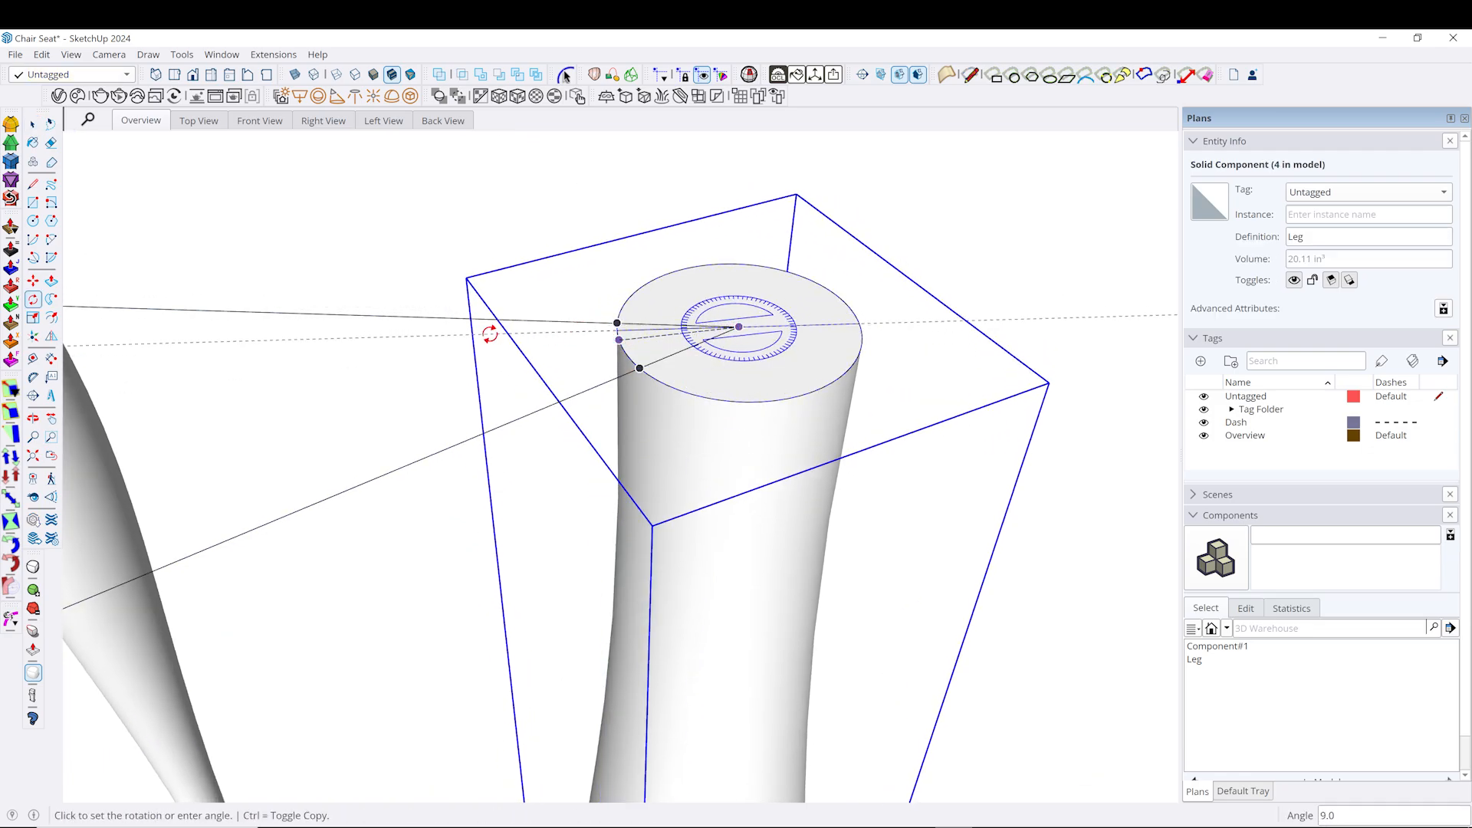
click(297, 312)
Rotate this rear leg 90 degrees about its top centre so its diameter line is perpendicular to the sightline.
scroll(566, 337, down, 2)
scroll(692, 328, up, 2)
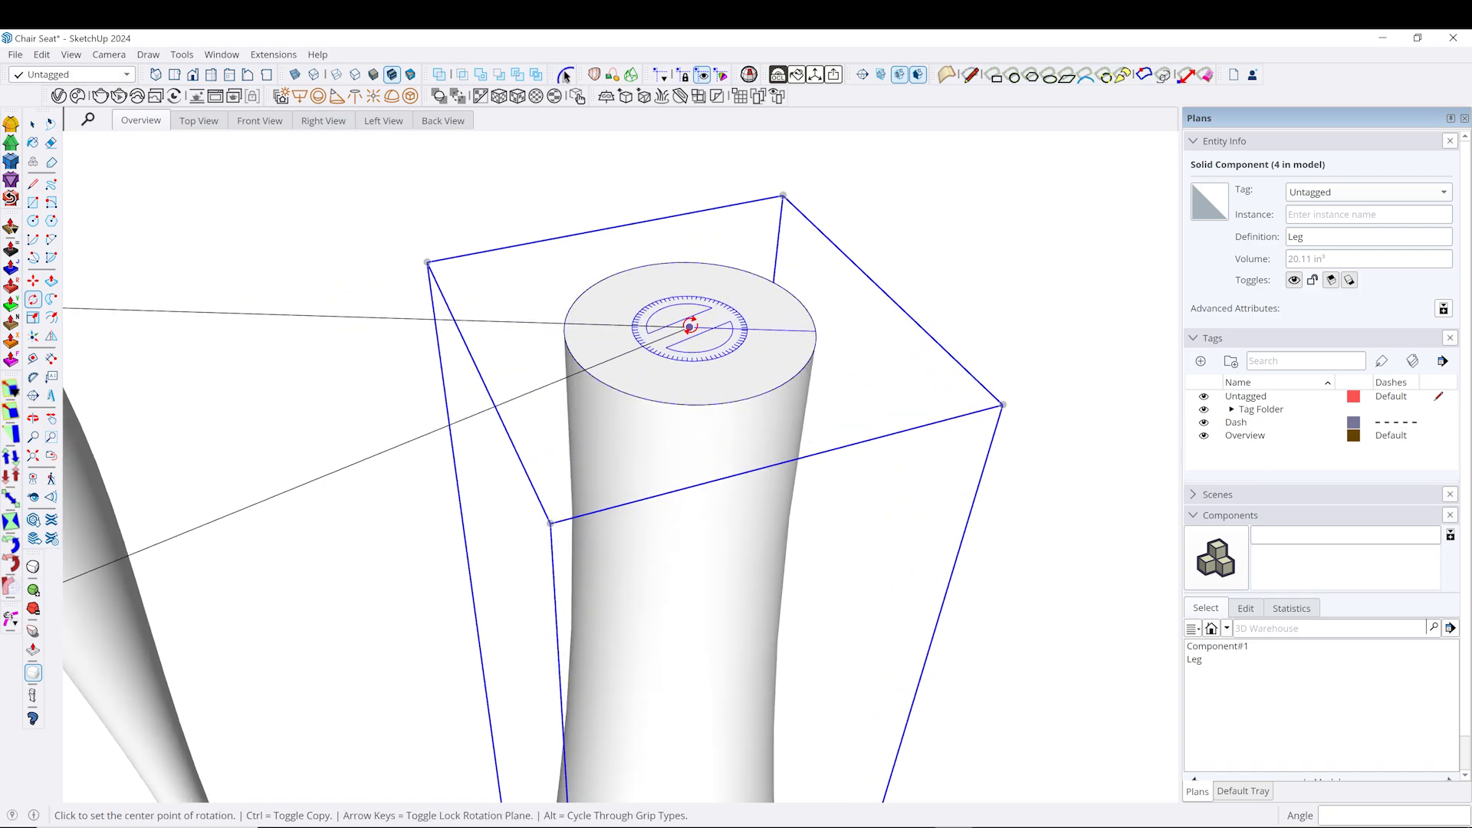
click(687, 327)
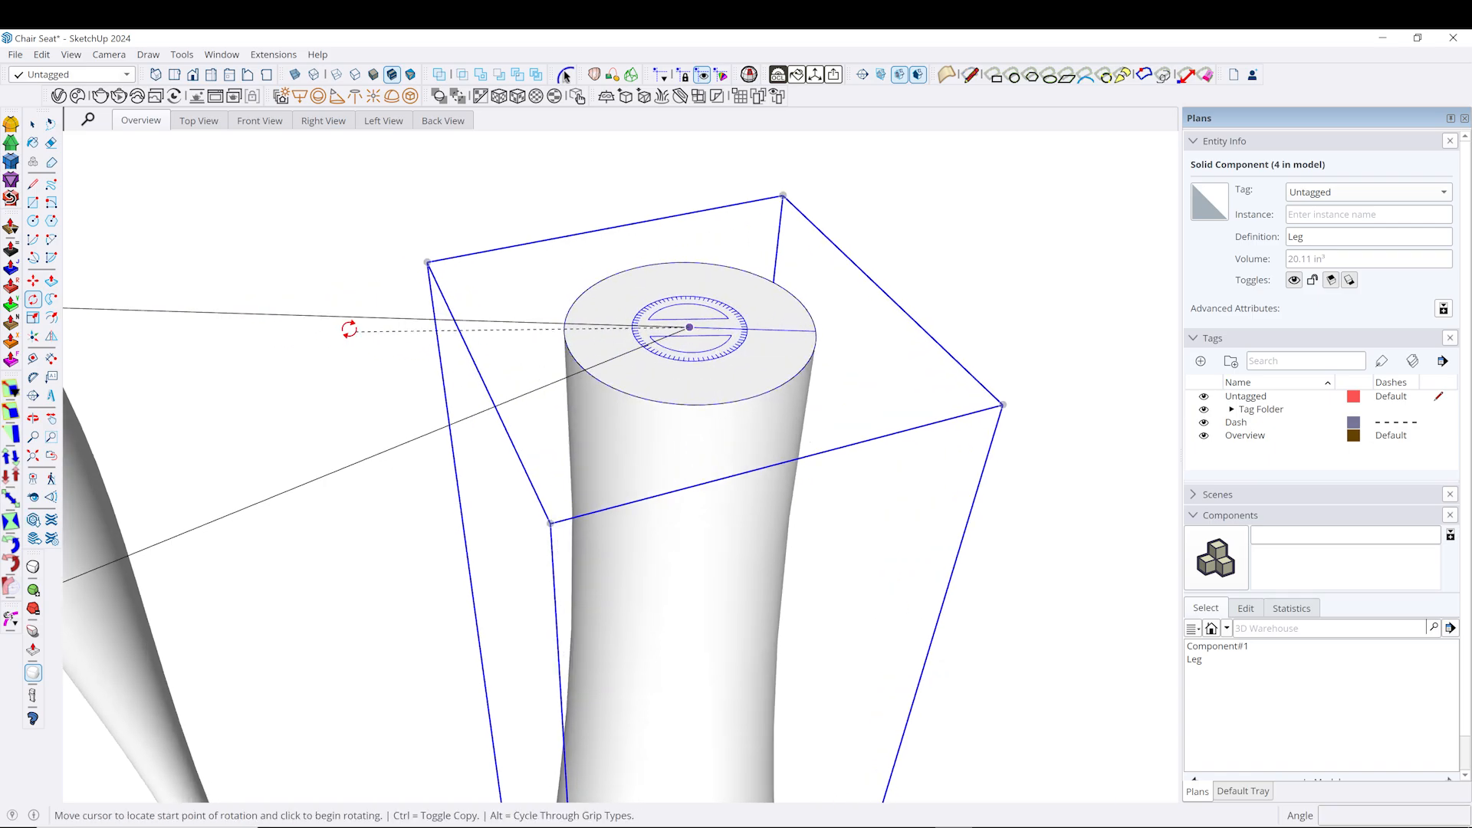
click(329, 319)
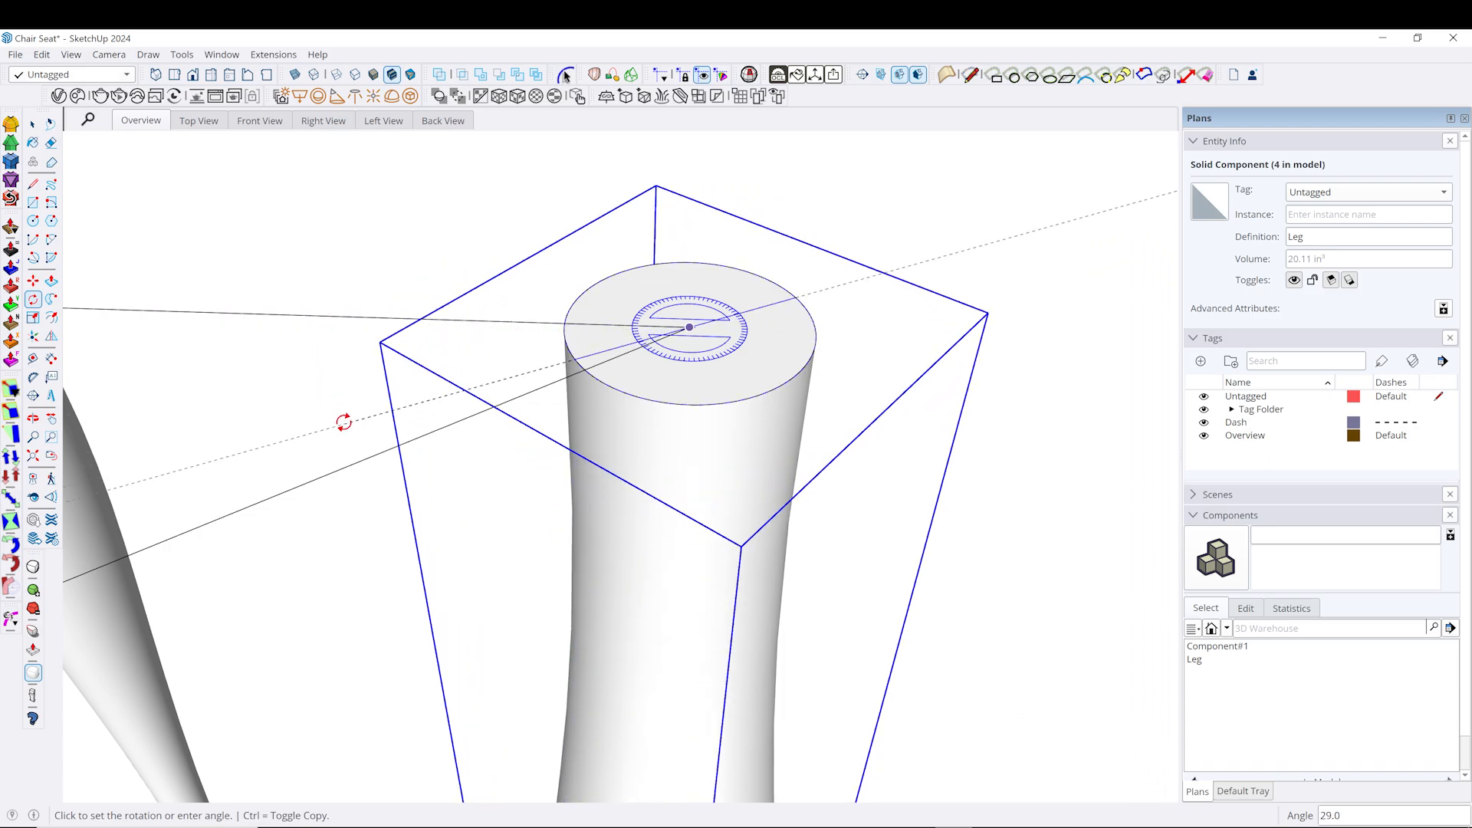
click(344, 420)
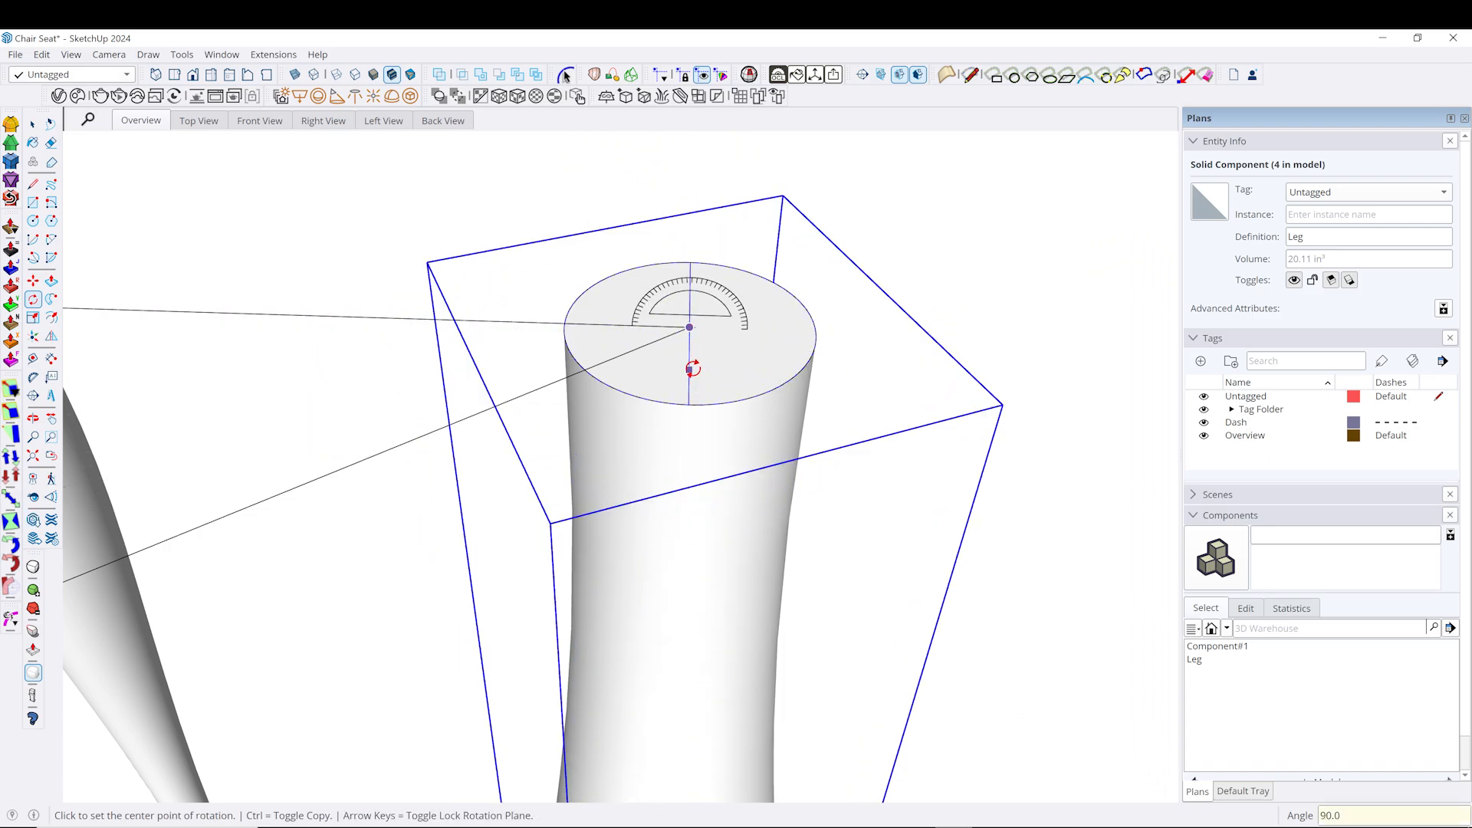
Tilt this rear leg 16 degrees outward along its sightline, using the diameter line on its top as the rotation axis.
click(686, 381)
middle_drag(690, 395, 729, 585)
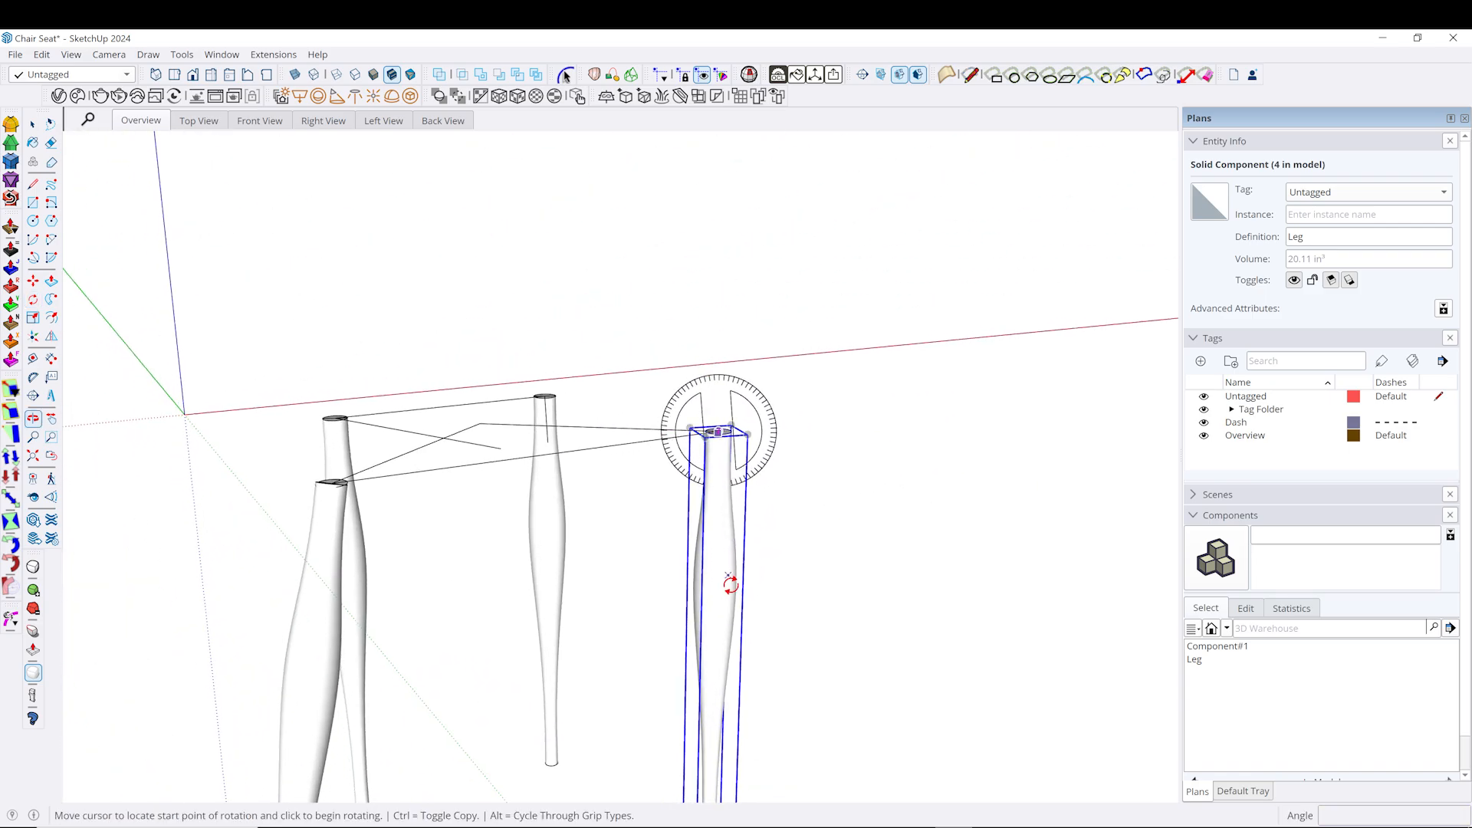
click(720, 641)
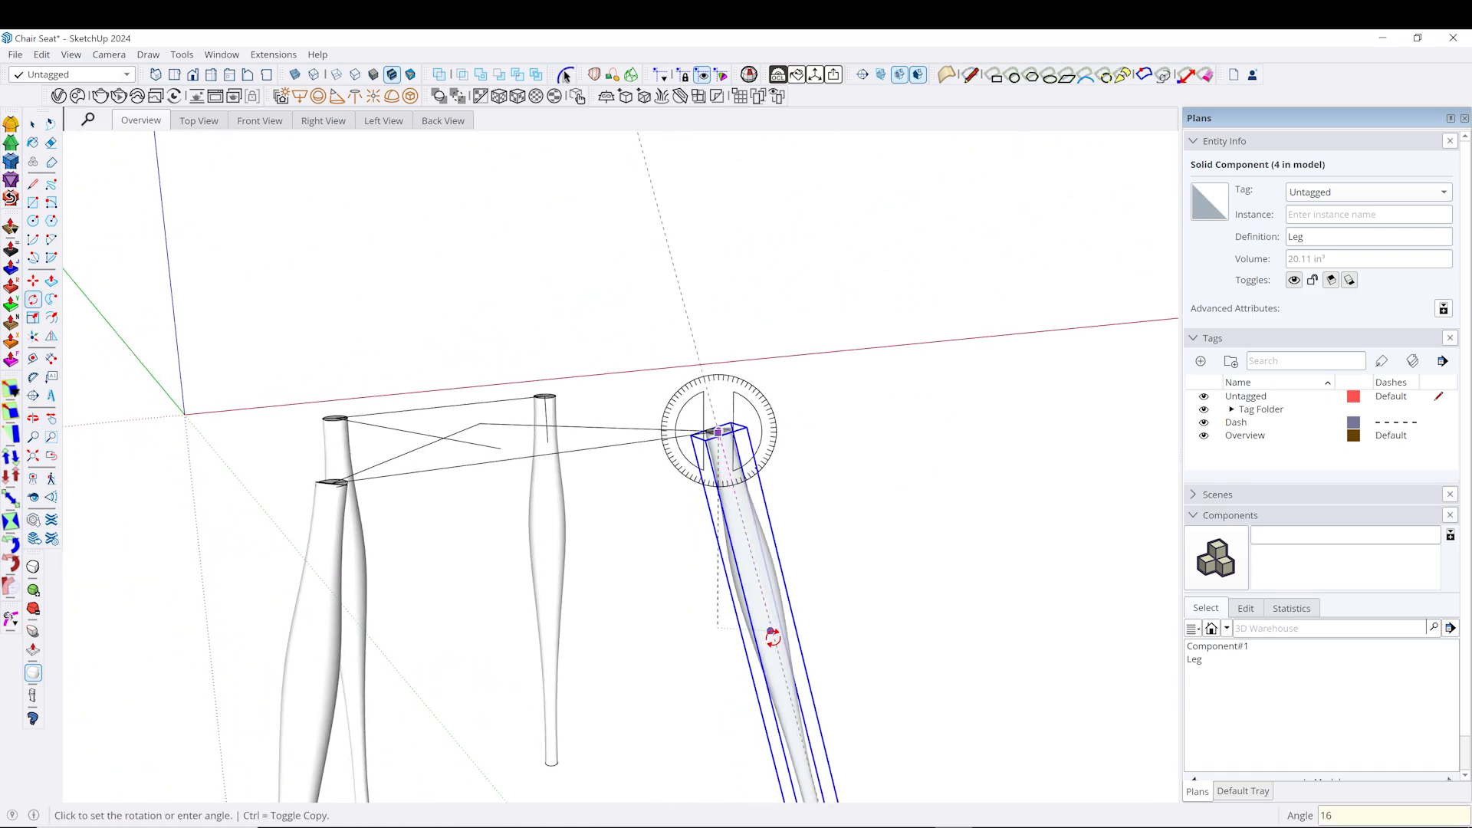
click(772, 636)
key(space)
Rotate the front leg farther from the origin about its top centre so its diameter line aligns with its front sightline.
middle_drag(605, 550, 546, 532)
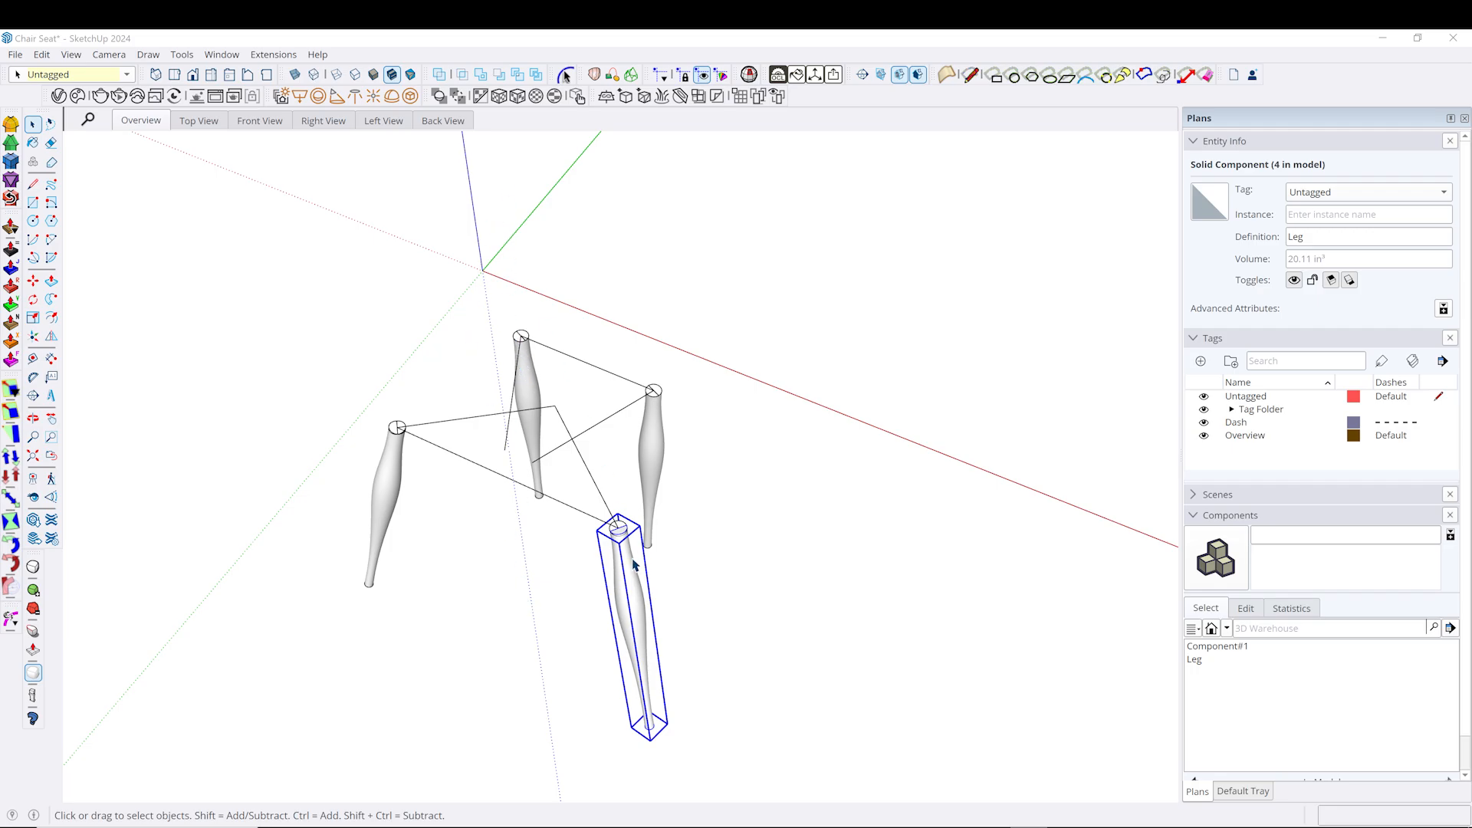
scroll(628, 559, down, 1)
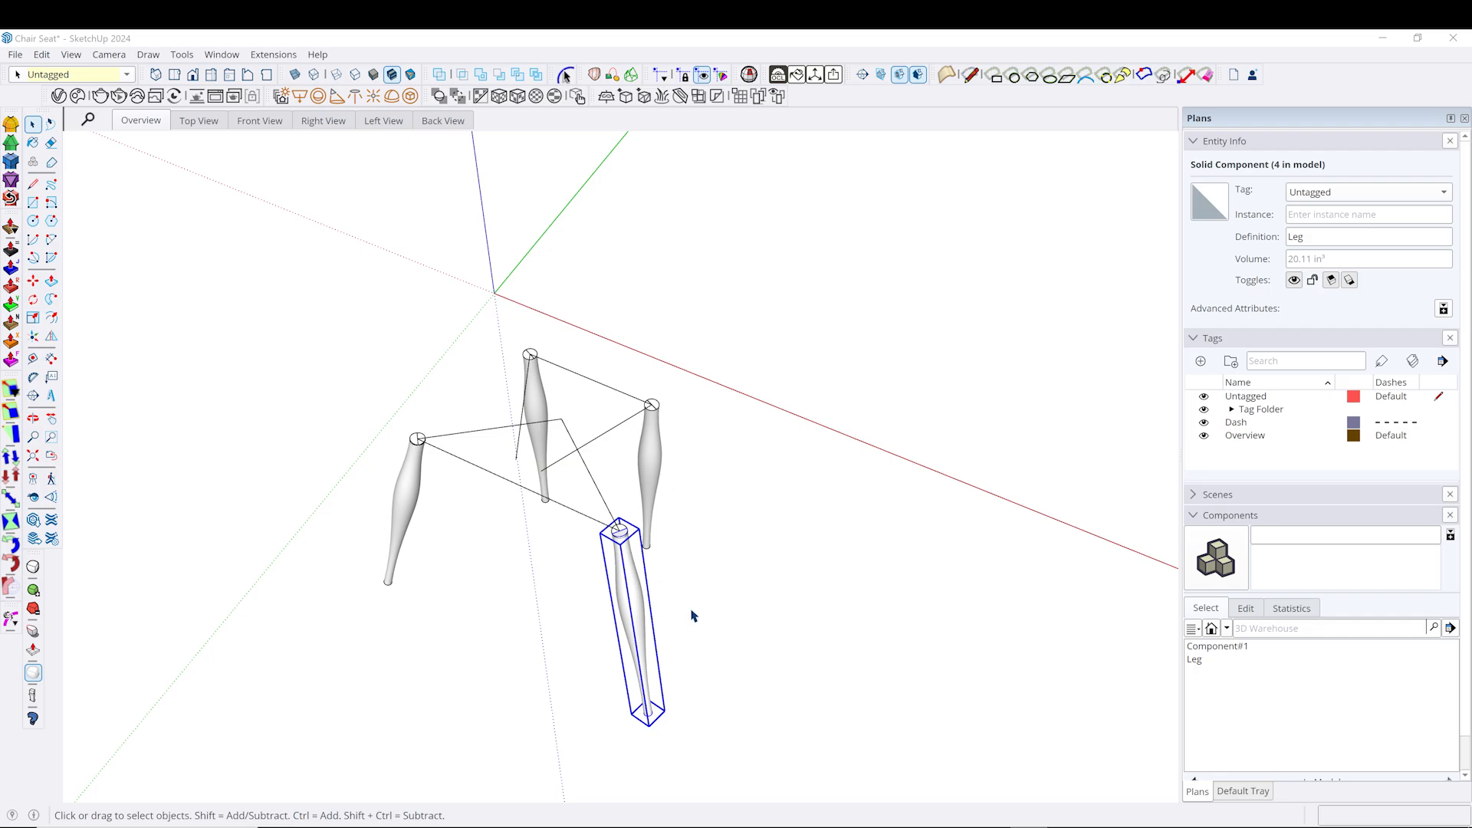
middle_drag(692, 615, 524, 514)
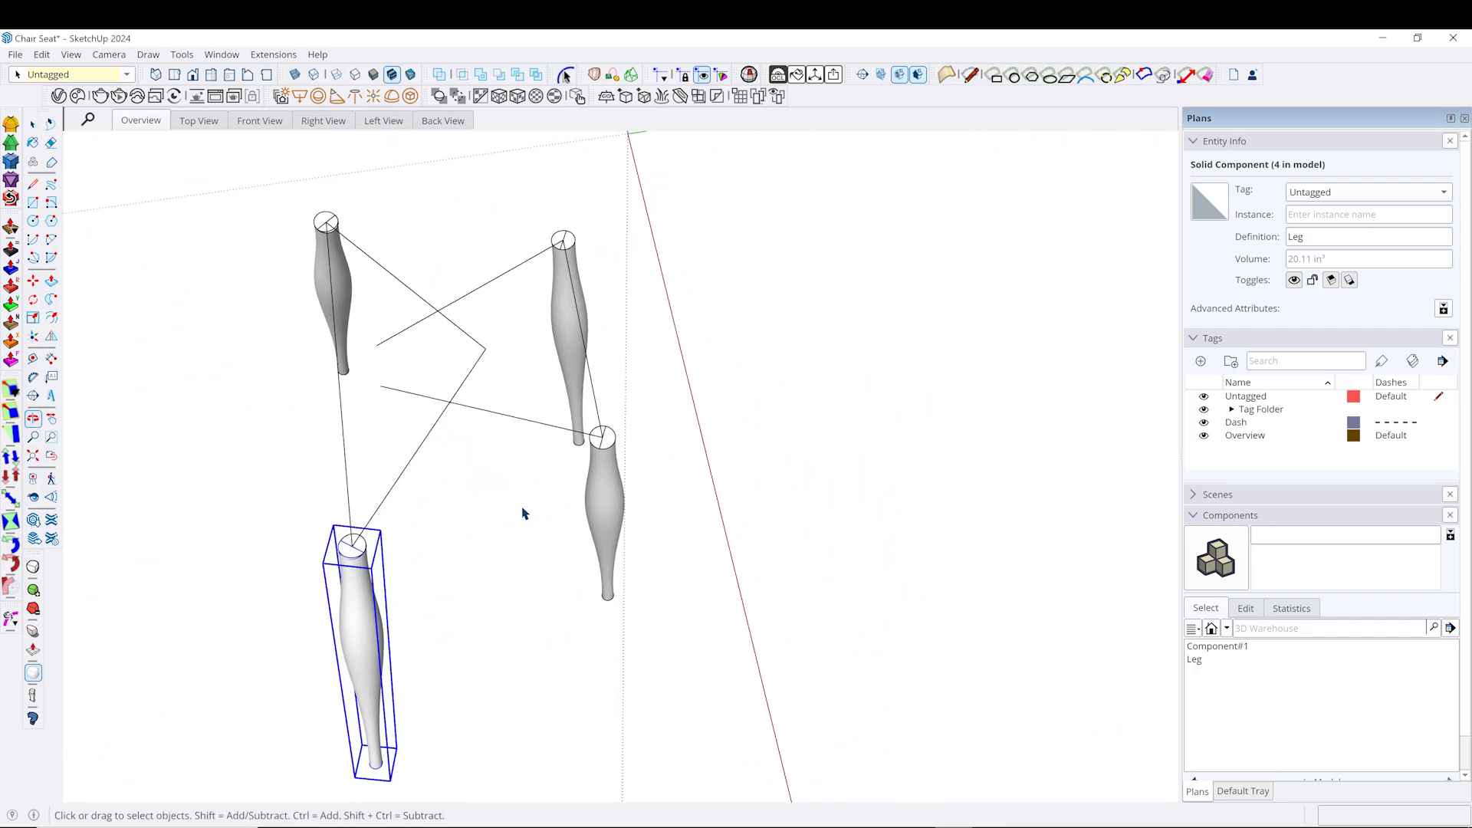
scroll(586, 505, up, 2)
click(699, 509)
click(601, 476)
scroll(610, 483, up, 3)
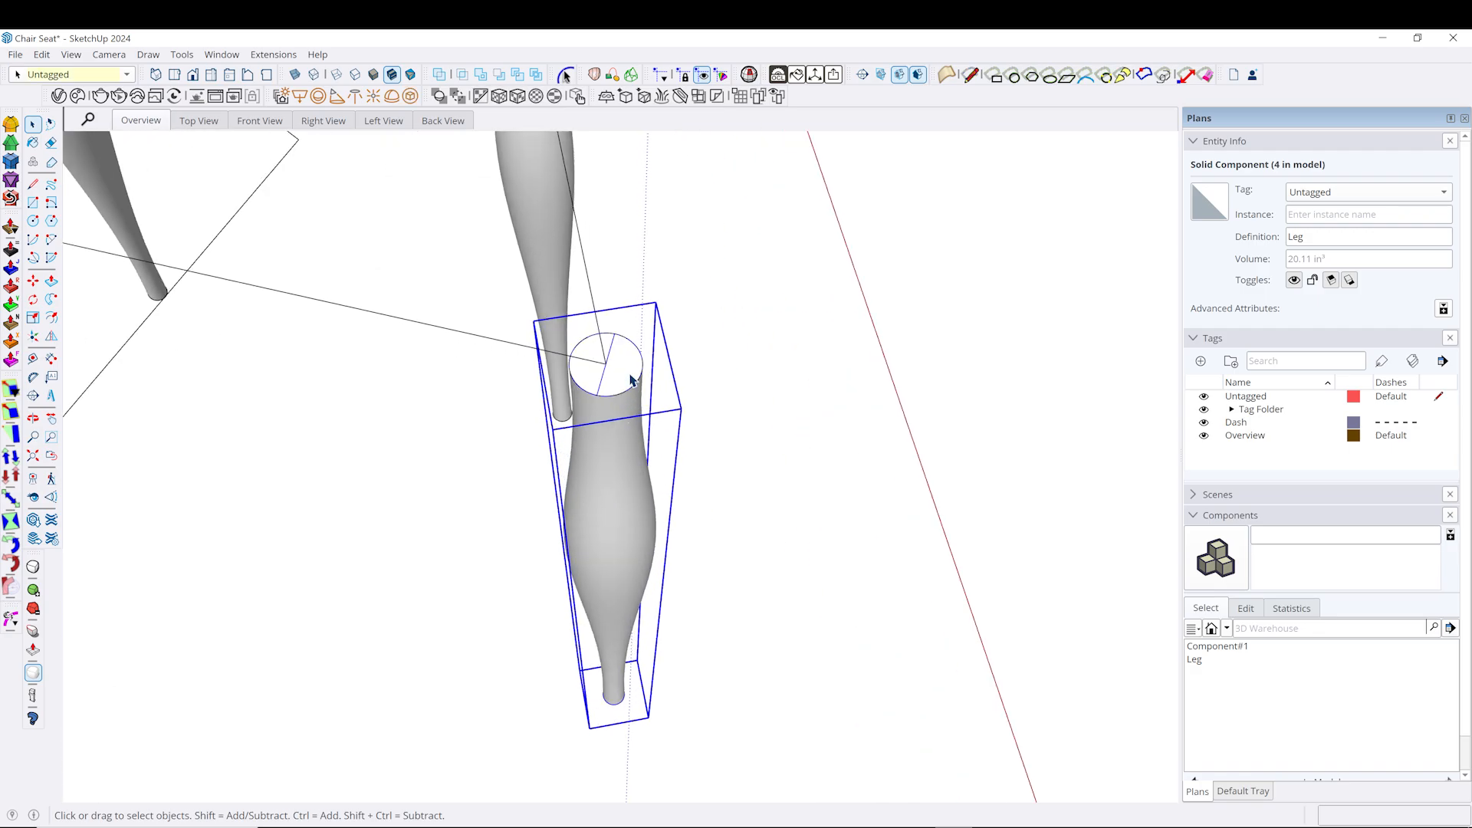
middle_drag(631, 379, 654, 402)
scroll(644, 390, up, 2)
key(q)
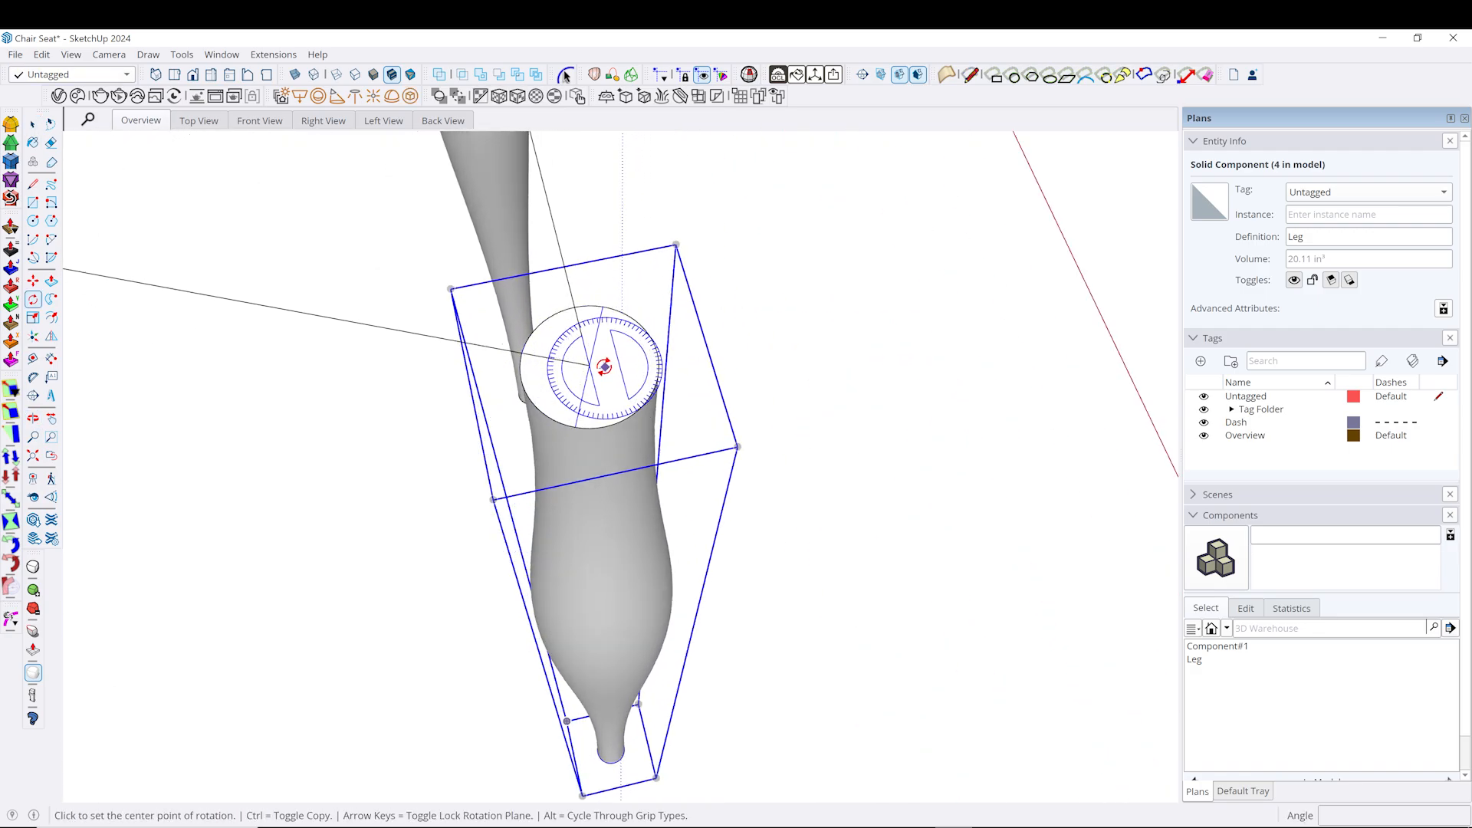
click(589, 365)
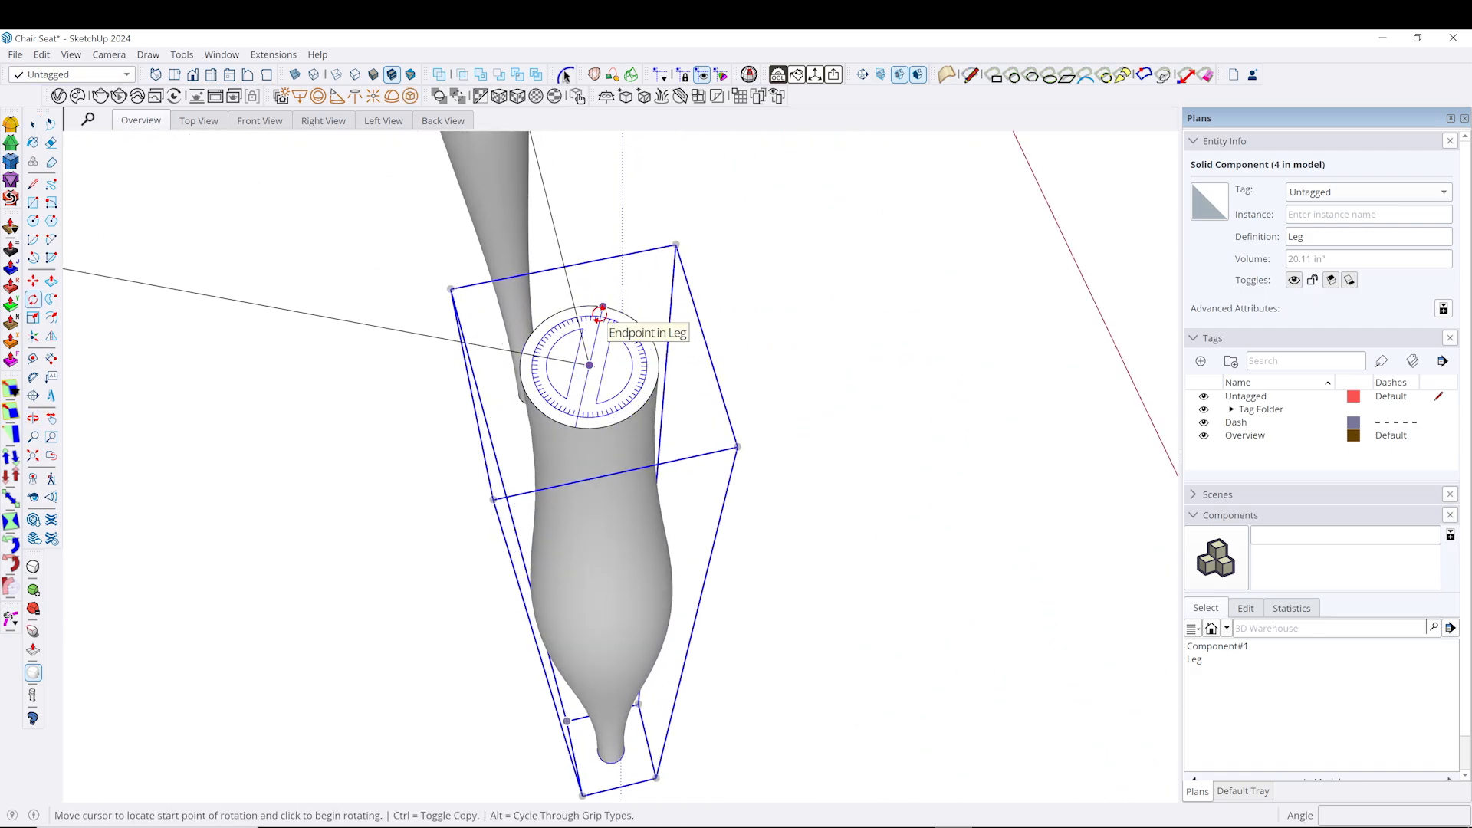
click(603, 308)
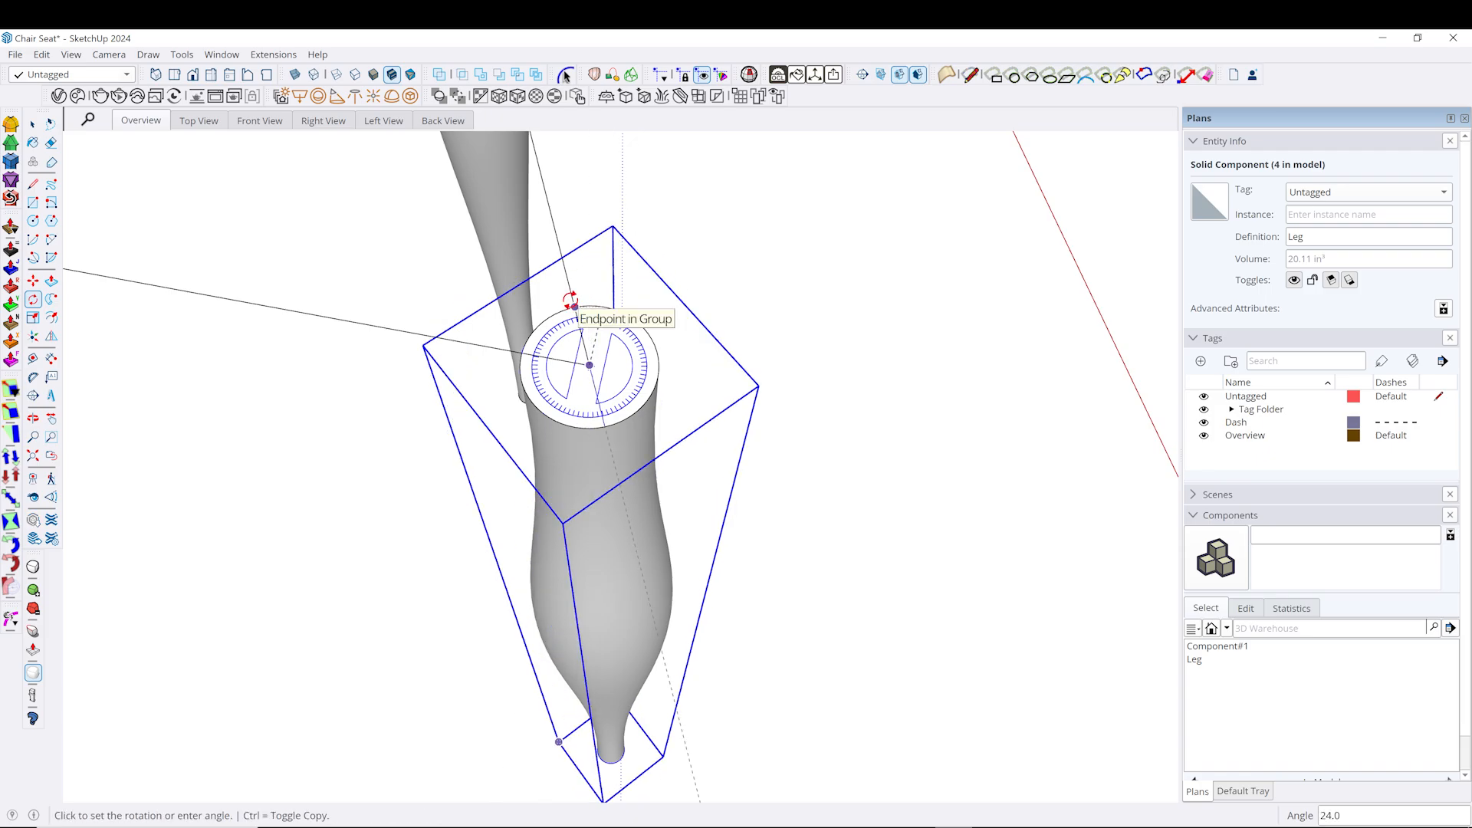
scroll(570, 299, down, 5)
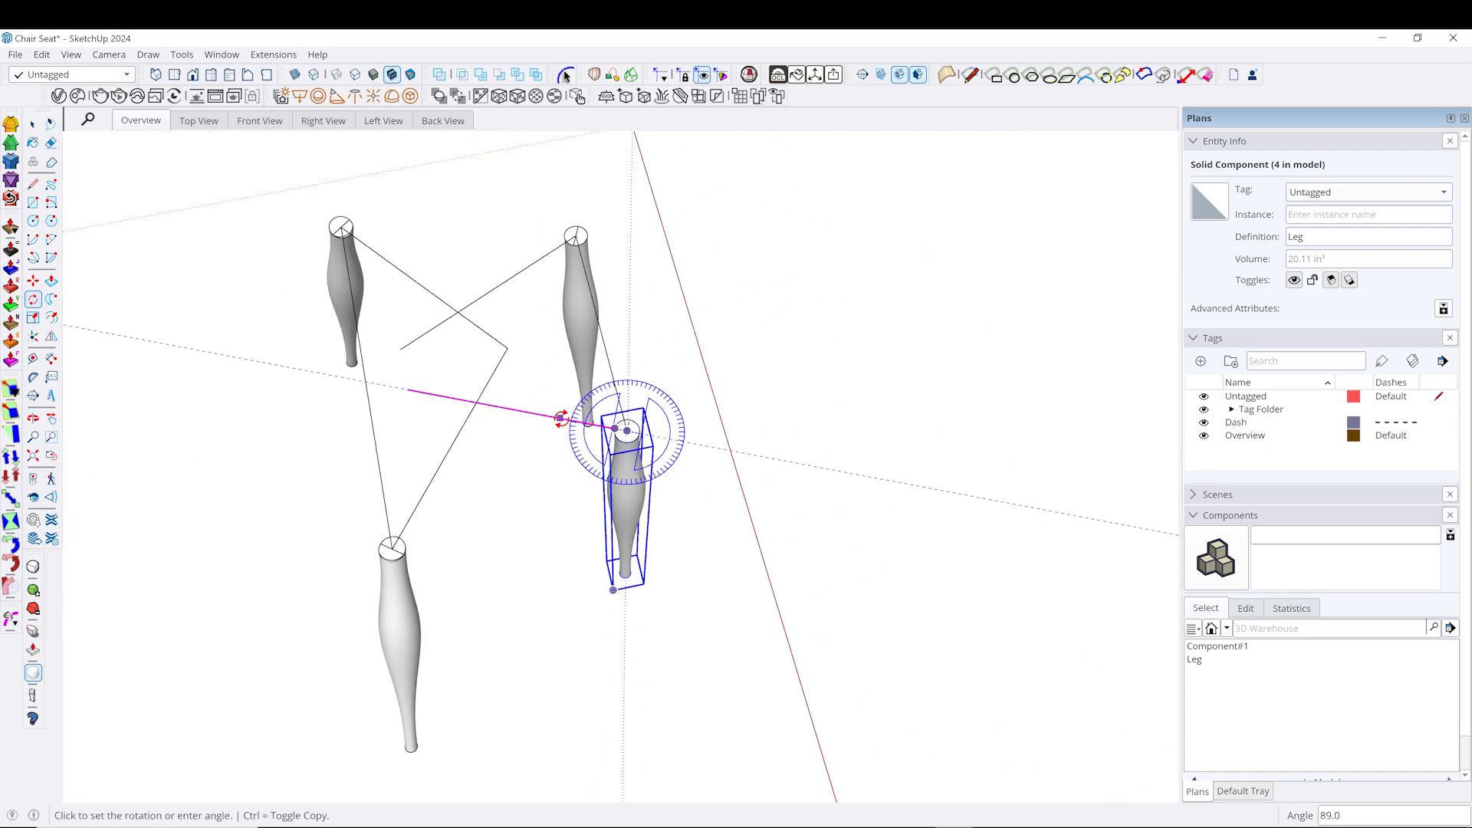
scroll(526, 415, up, 4)
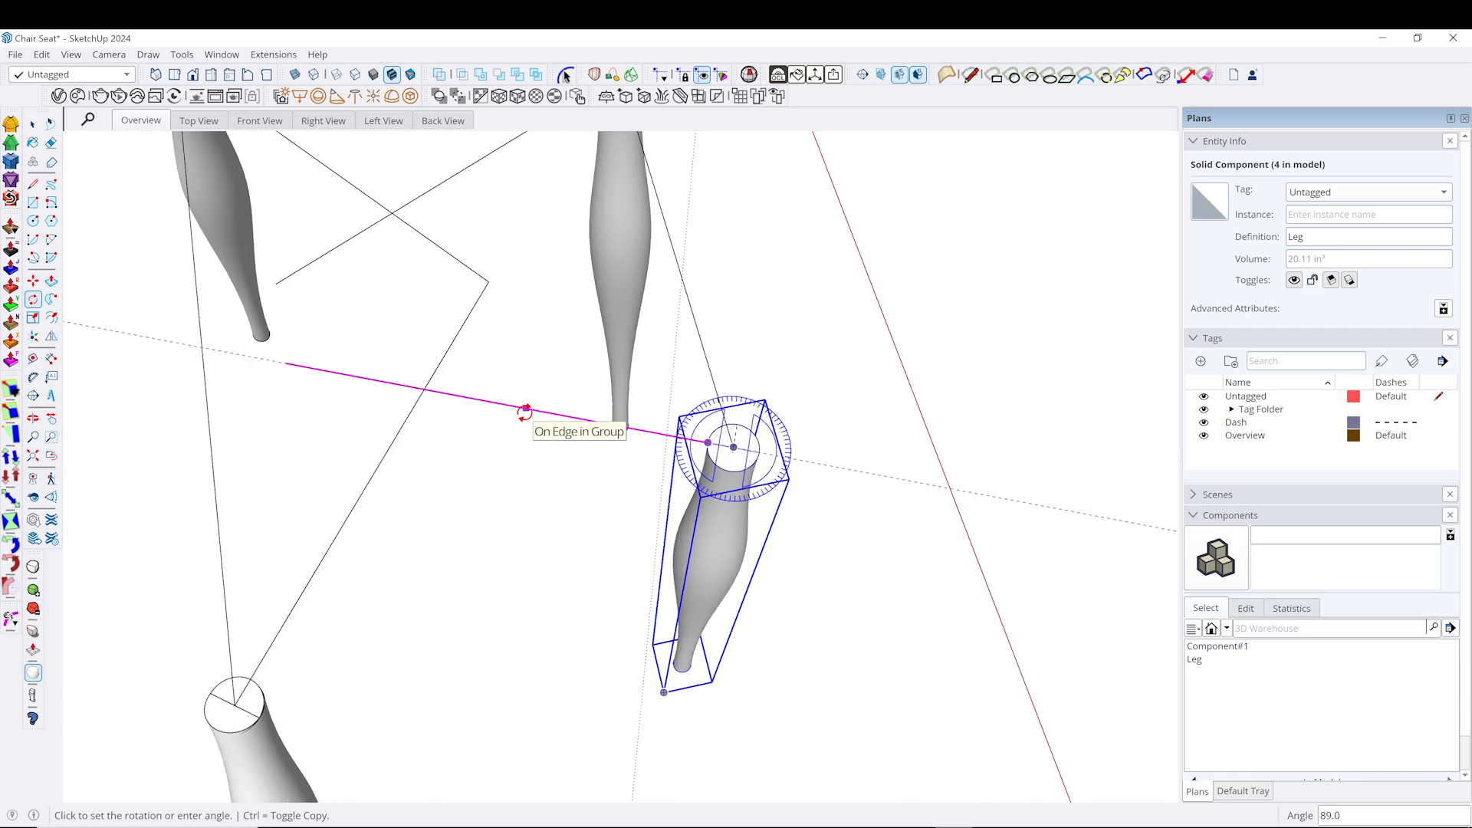
click(526, 408)
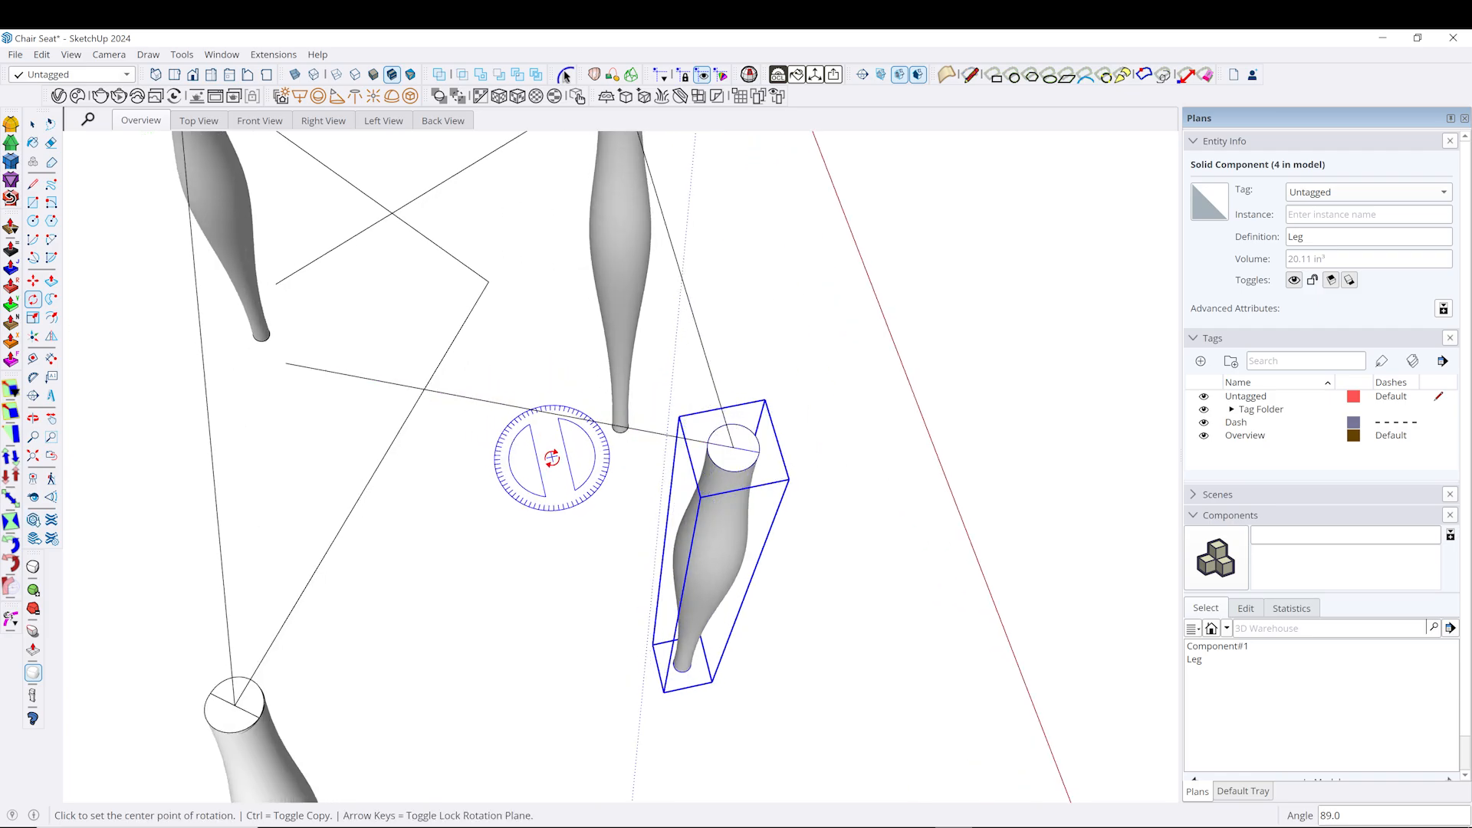
Rotate the same front leg 90 degrees about its top centre so its diameter line is perpendicular to the sightline.
scroll(549, 490, down, 2)
scroll(673, 457, up, 3)
click(713, 459)
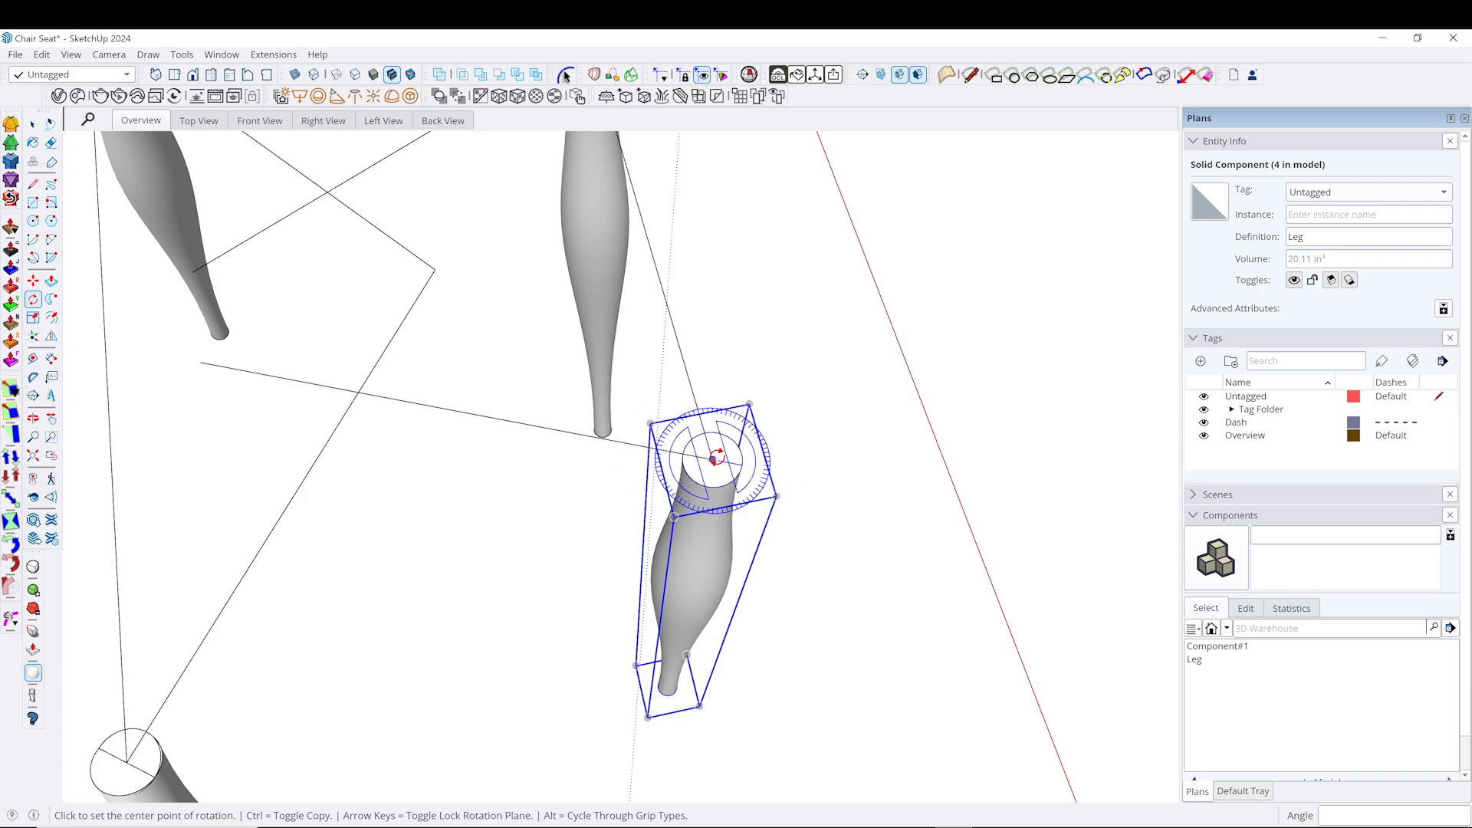
click(565, 431)
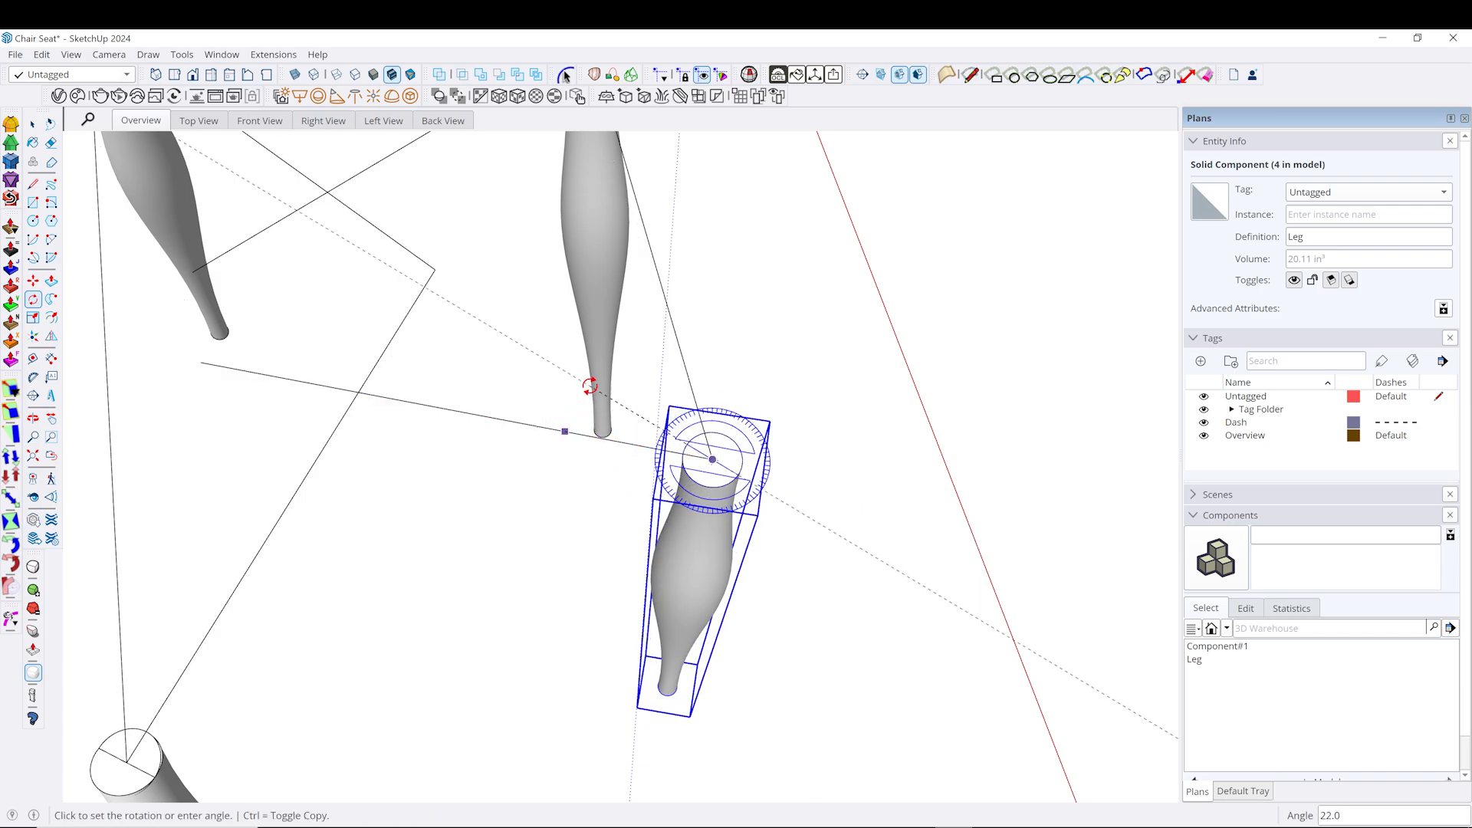
text(90)
key(Return)
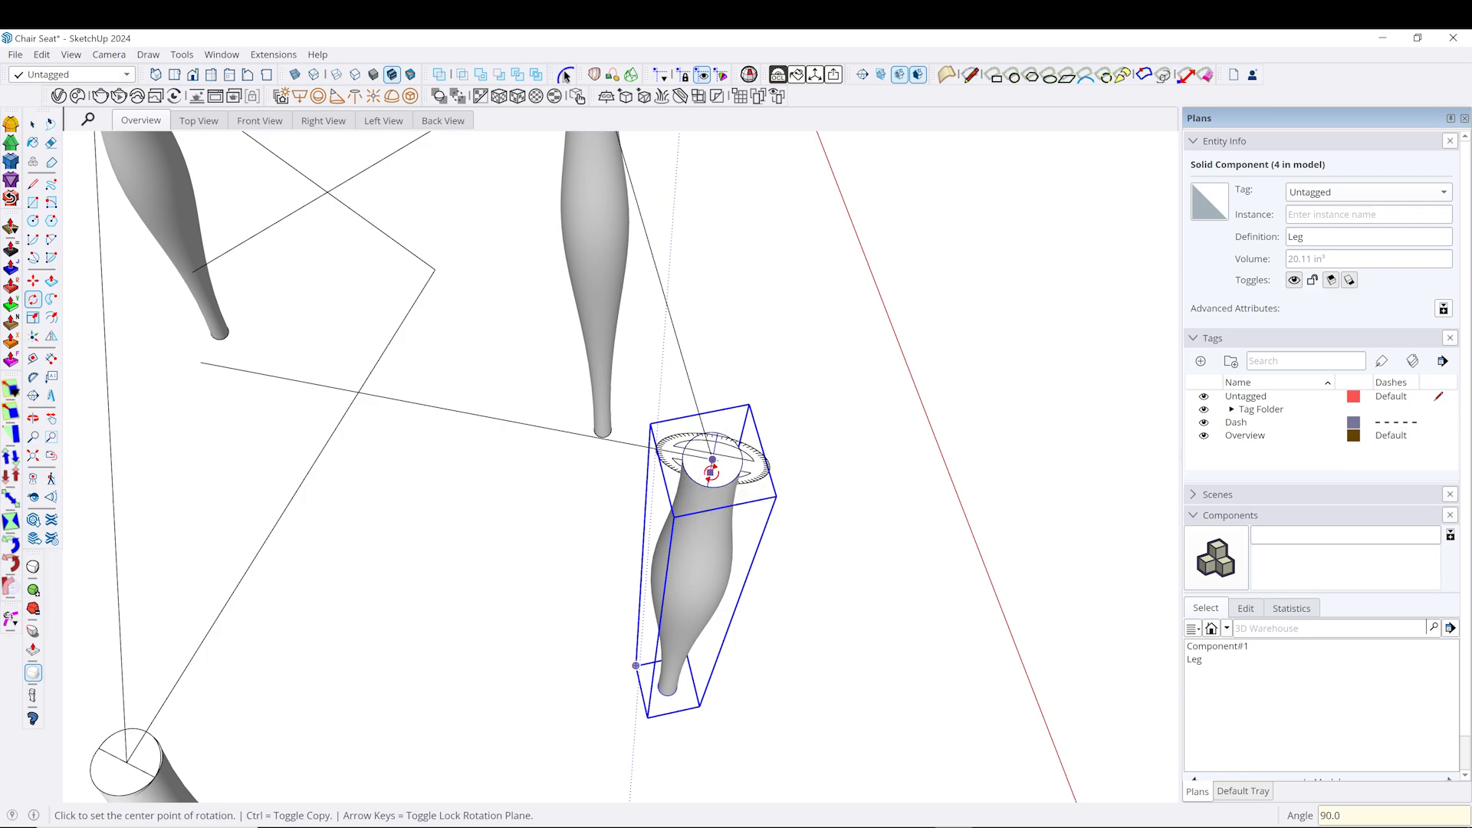
Tilt this front leg about 14 degrees outward along its sightline, using the diameter line on its top as the rotation axis.
scroll(713, 476, up, 6)
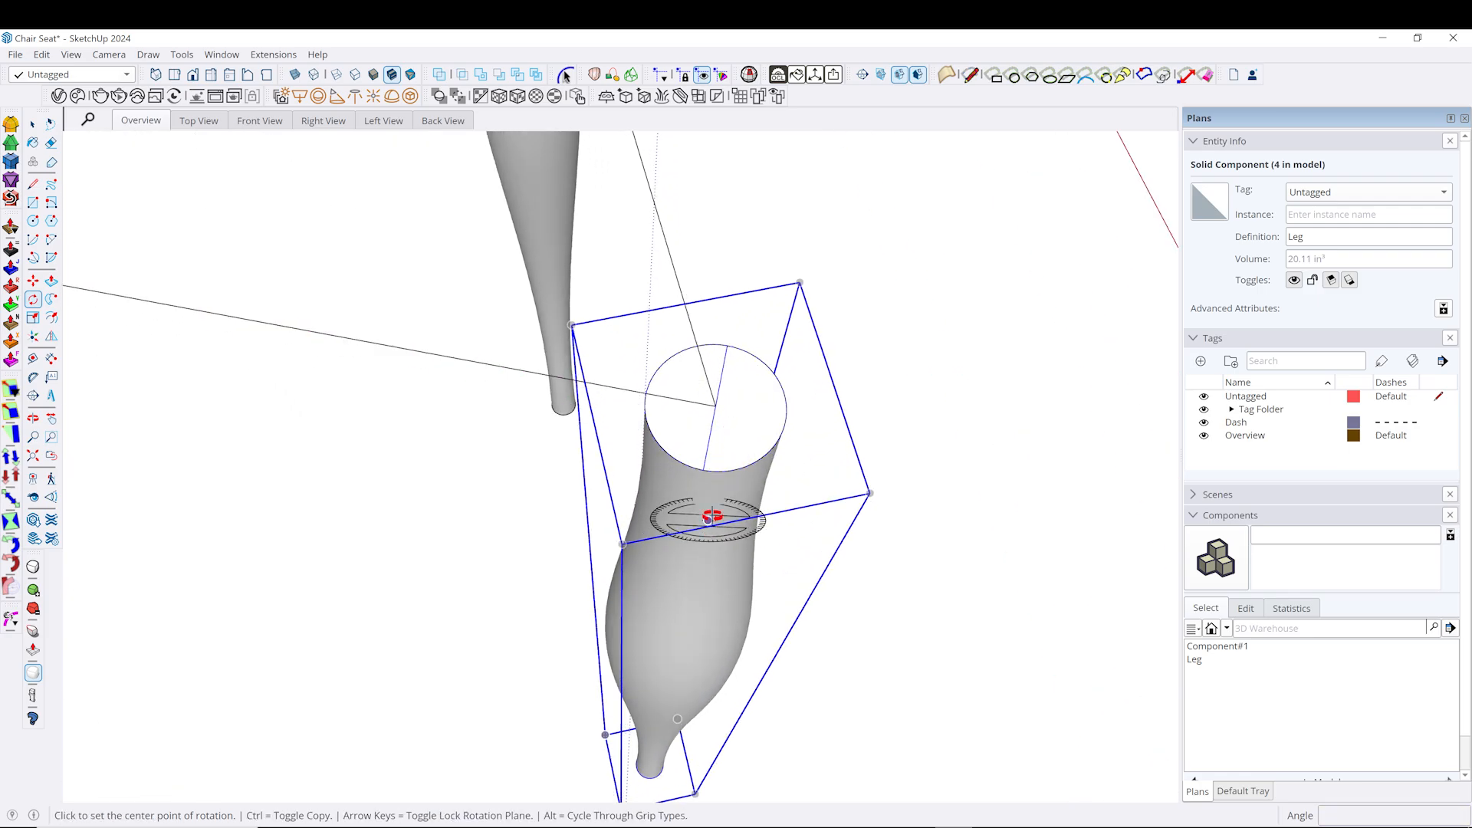
click(701, 417)
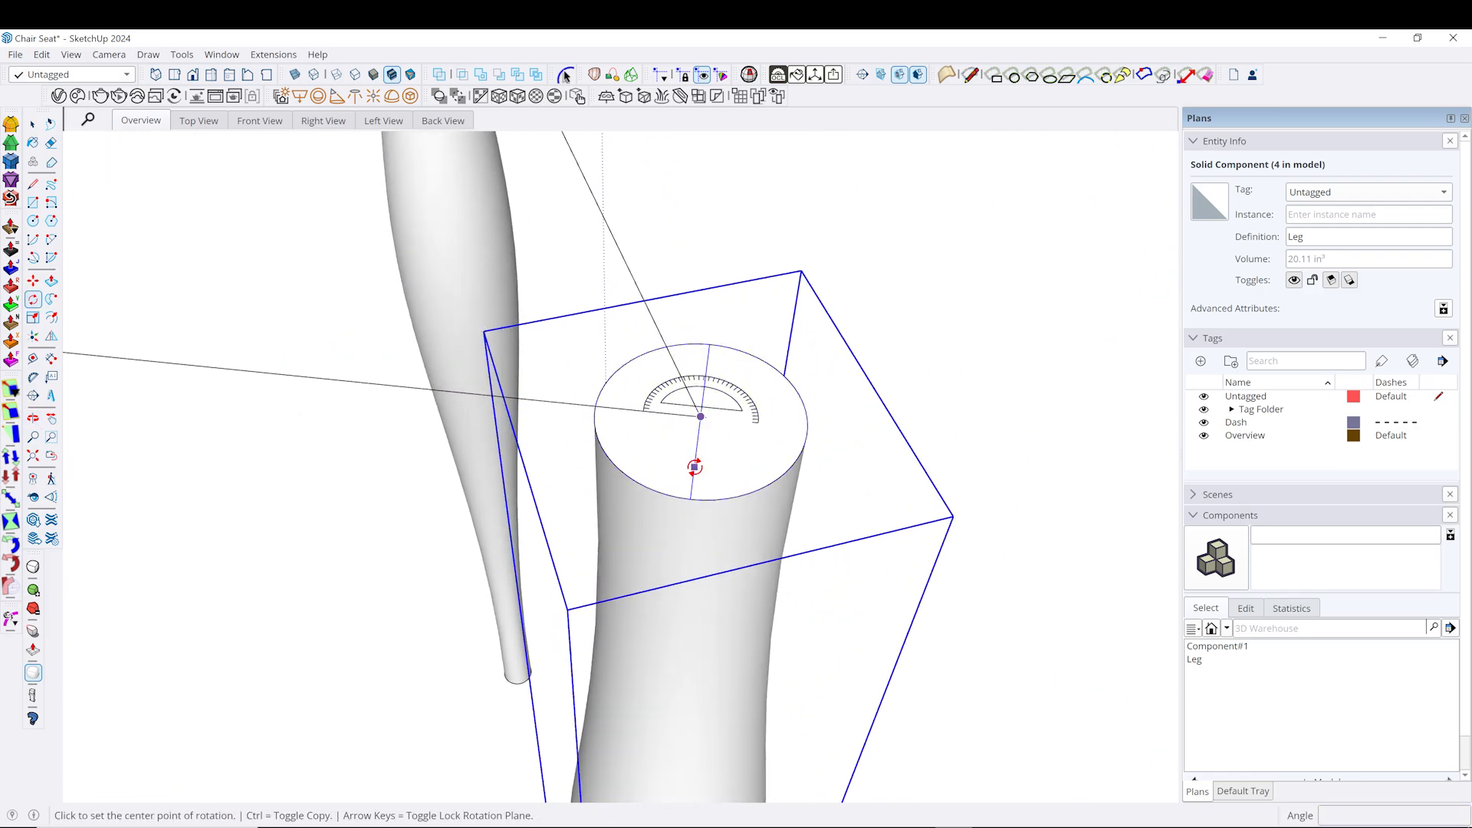
scroll(693, 471, down, 8)
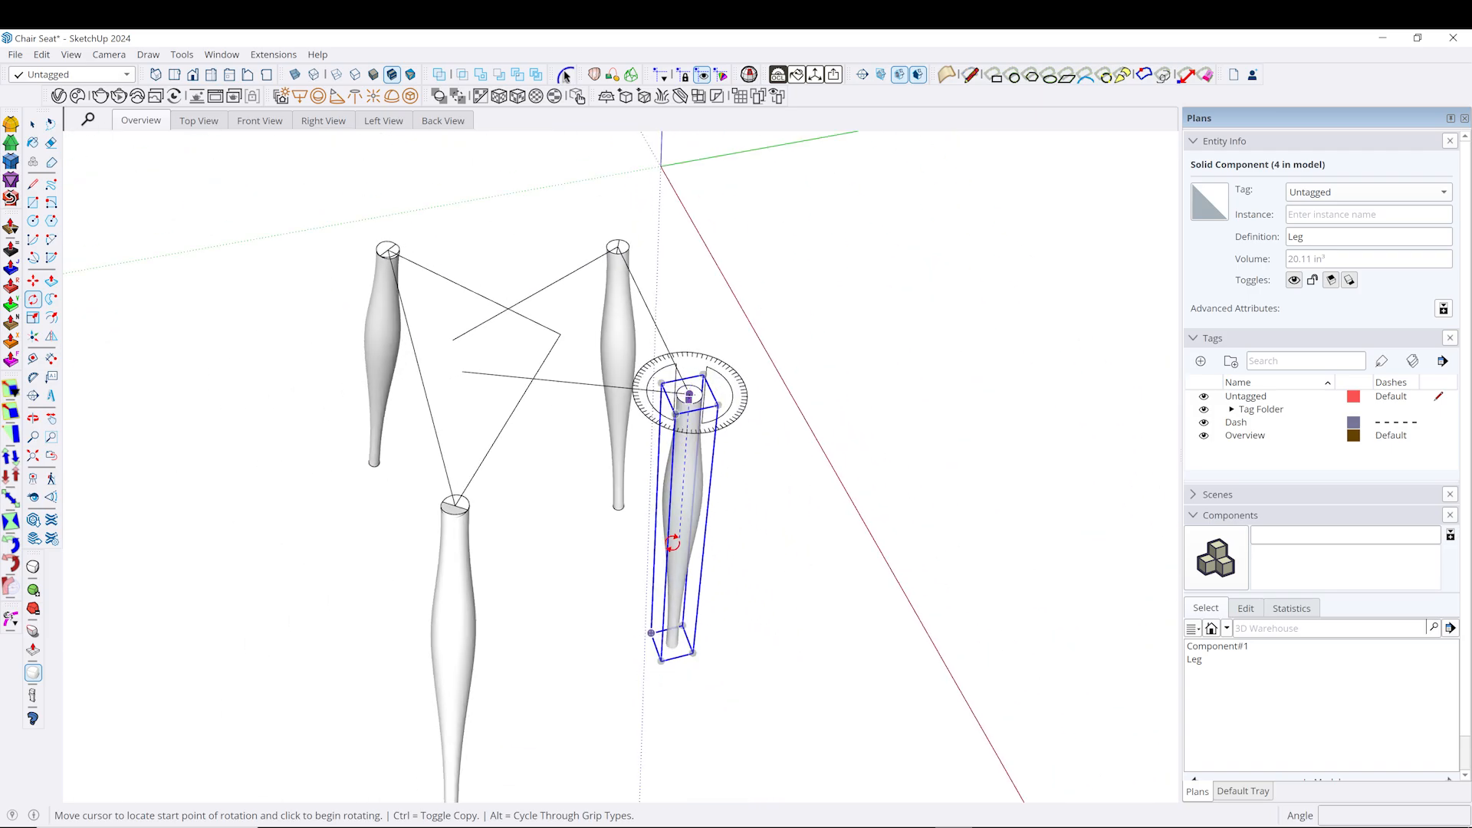
click(673, 570)
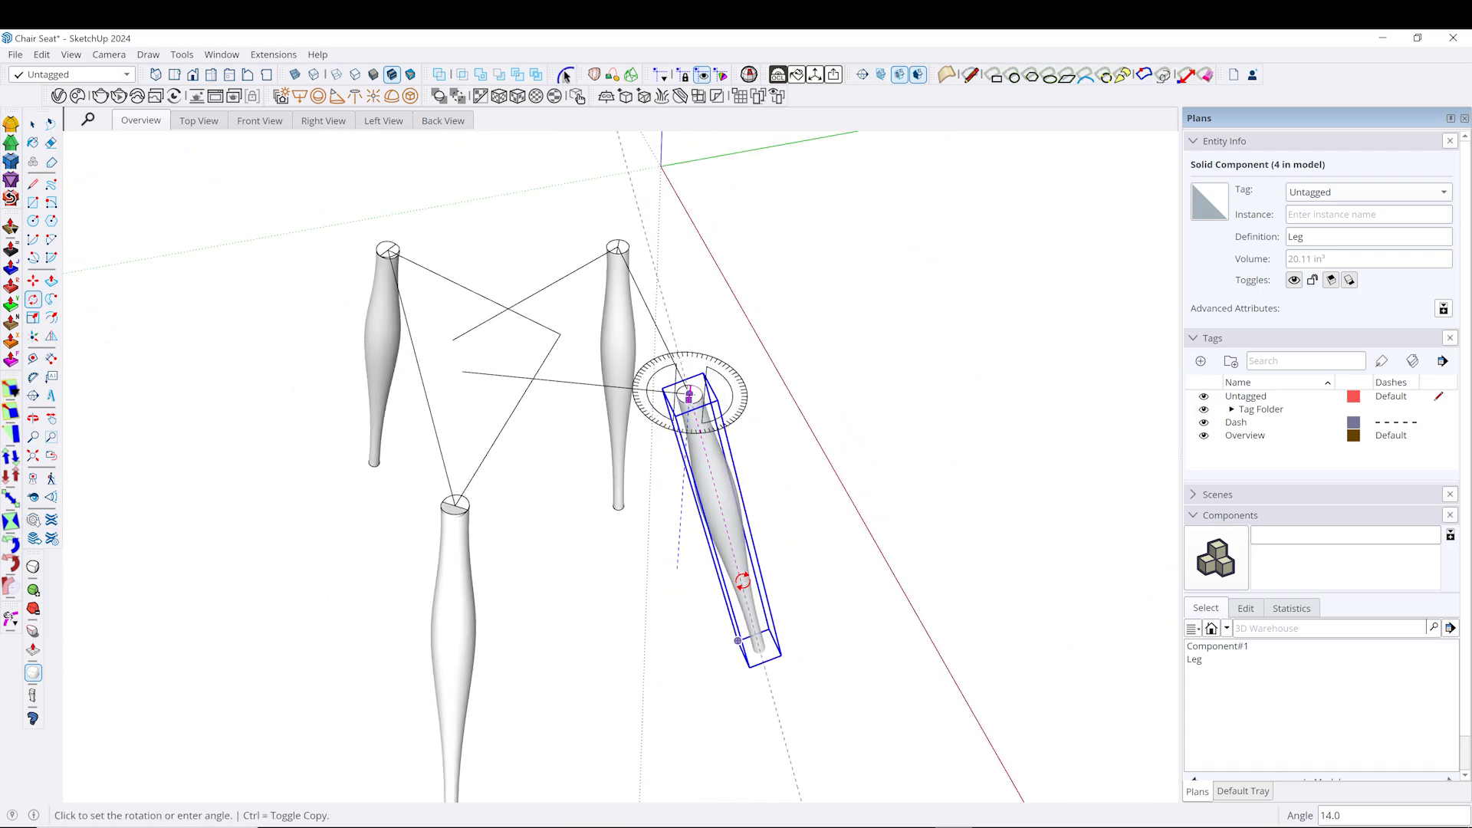
click(742, 580)
Rotate the last upright front leg, nearest the origin, about its top centre so its diameter line aligns with its sightline.
middle_drag(701, 598, 730, 427)
scroll(729, 427, up, 6)
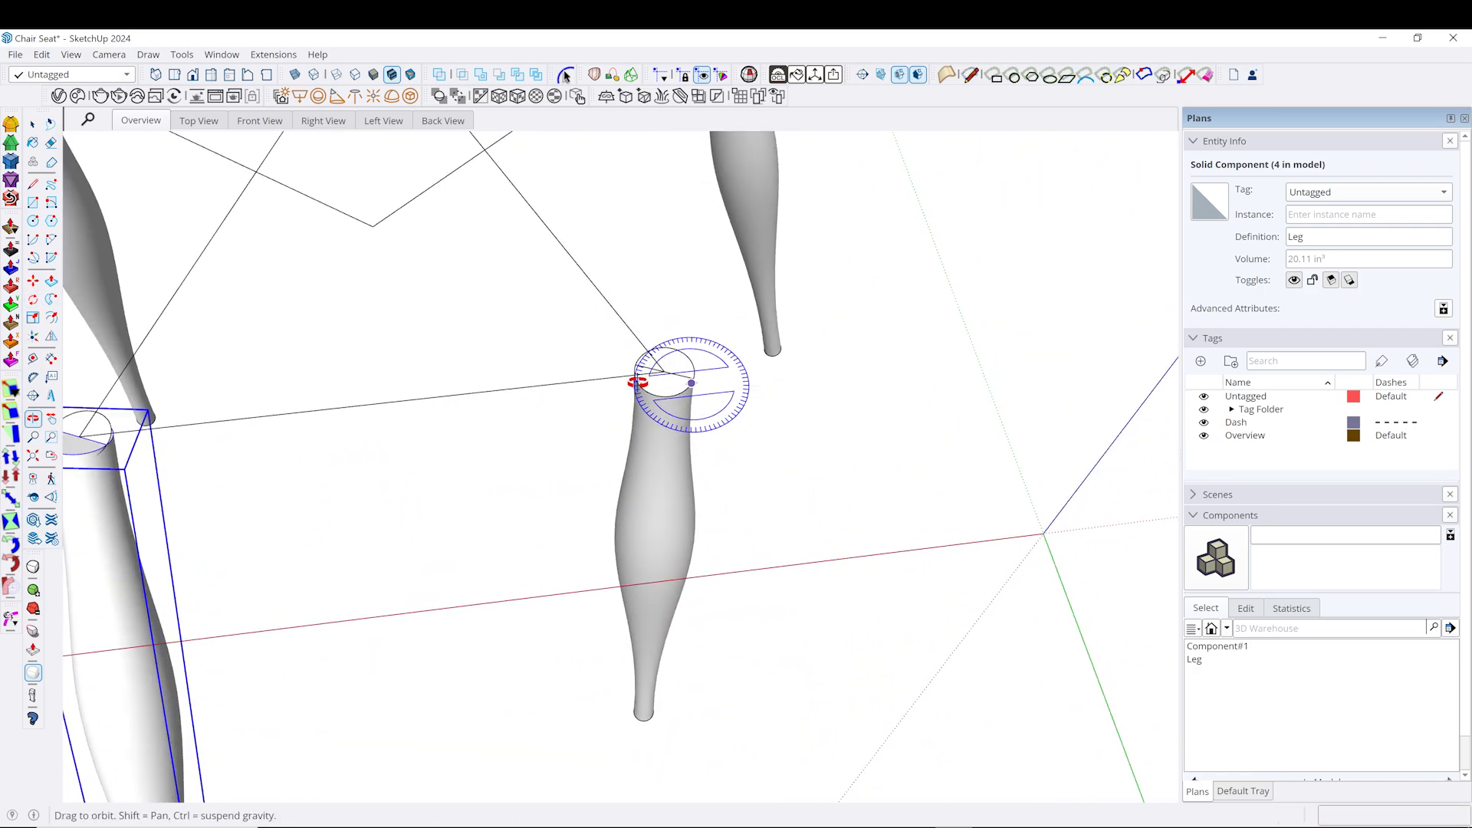
key(space)
click(613, 377)
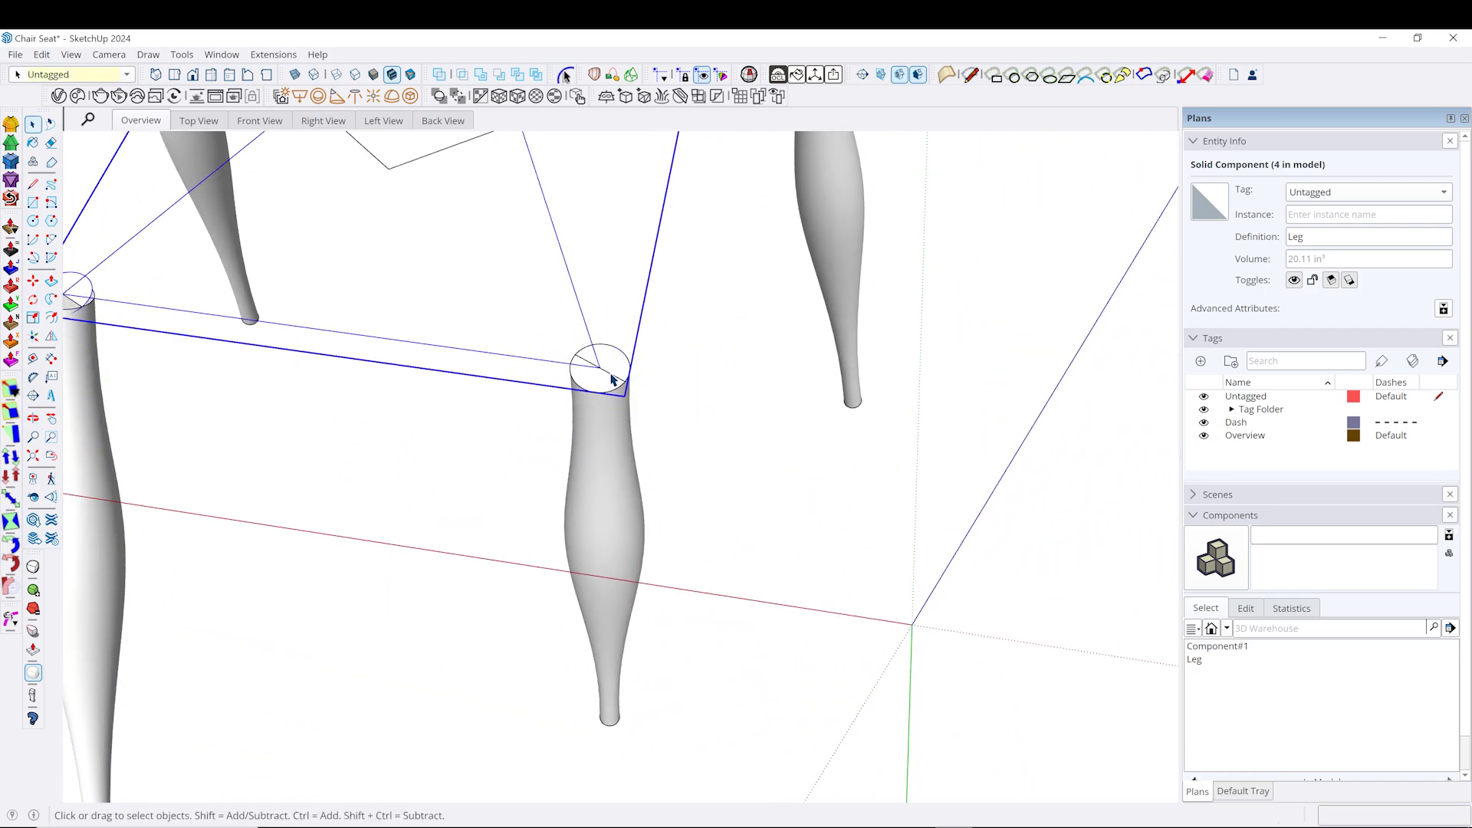
click(626, 456)
key(q)
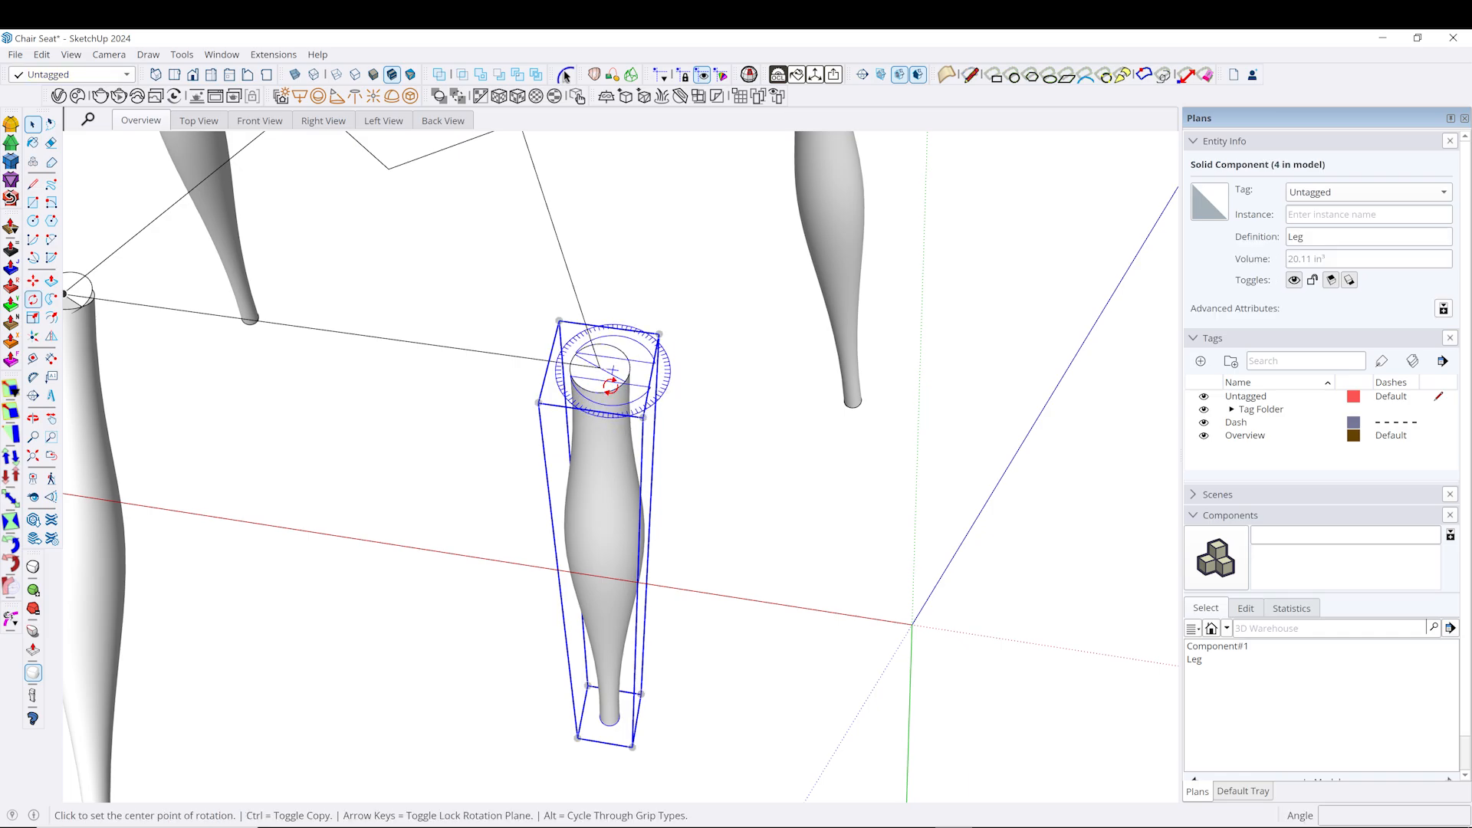
scroll(594, 354, up, 3)
click(592, 354)
click(555, 336)
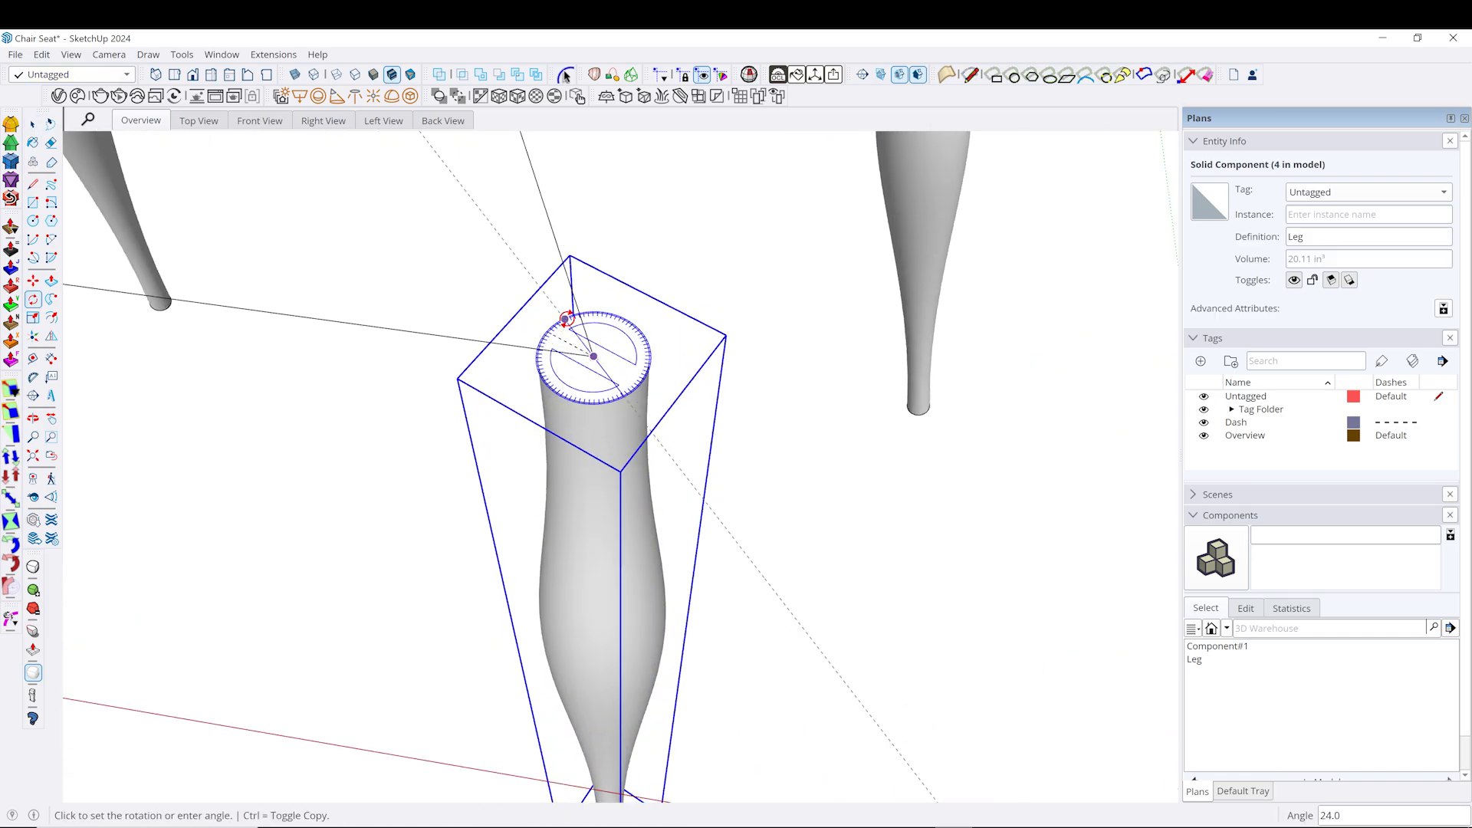
click(577, 312)
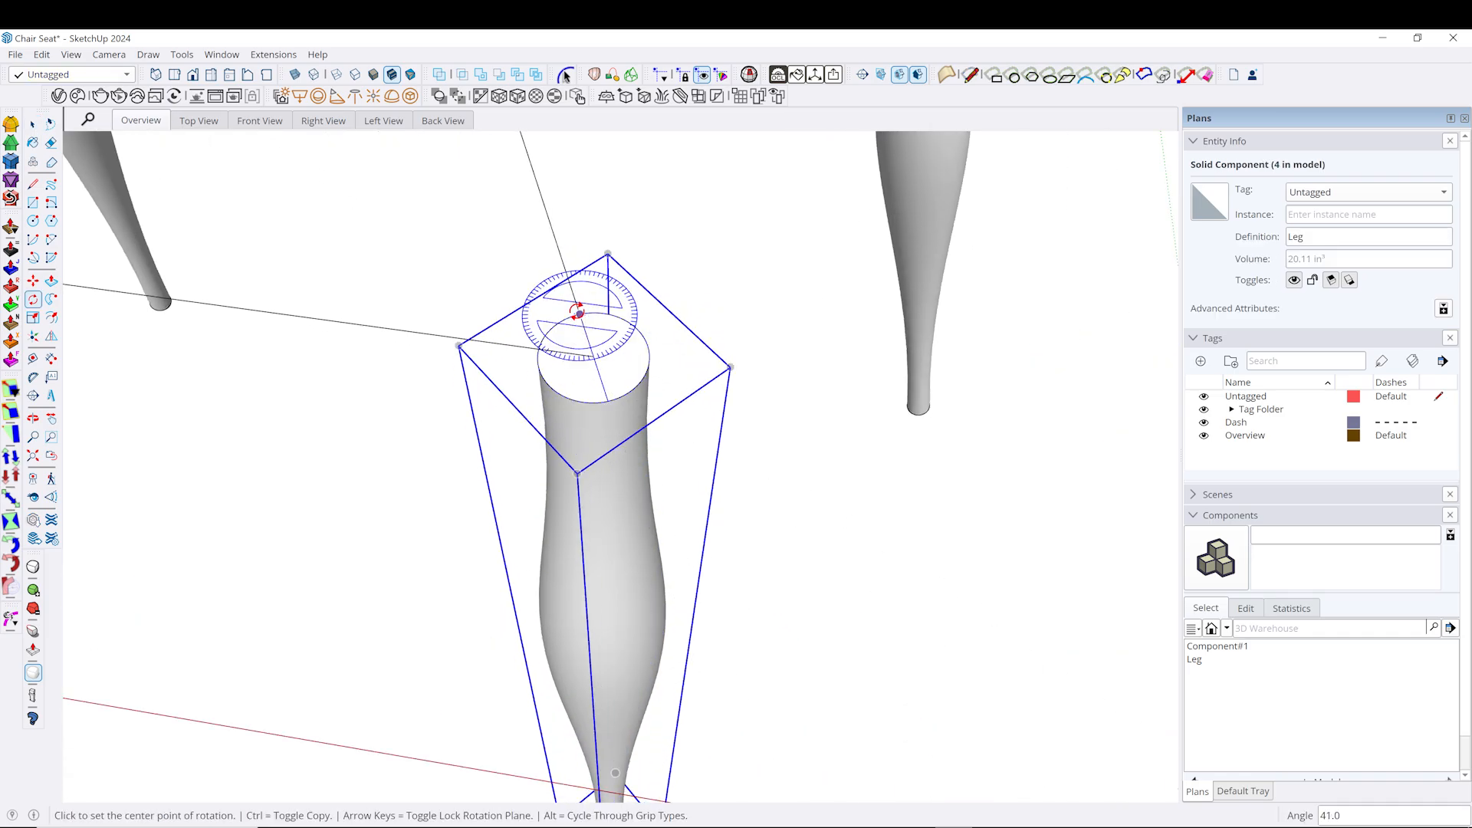
Rotate this last front leg 90 degrees about its top centre, setting its diameter line perpendicular to the sightline.
click(594, 357)
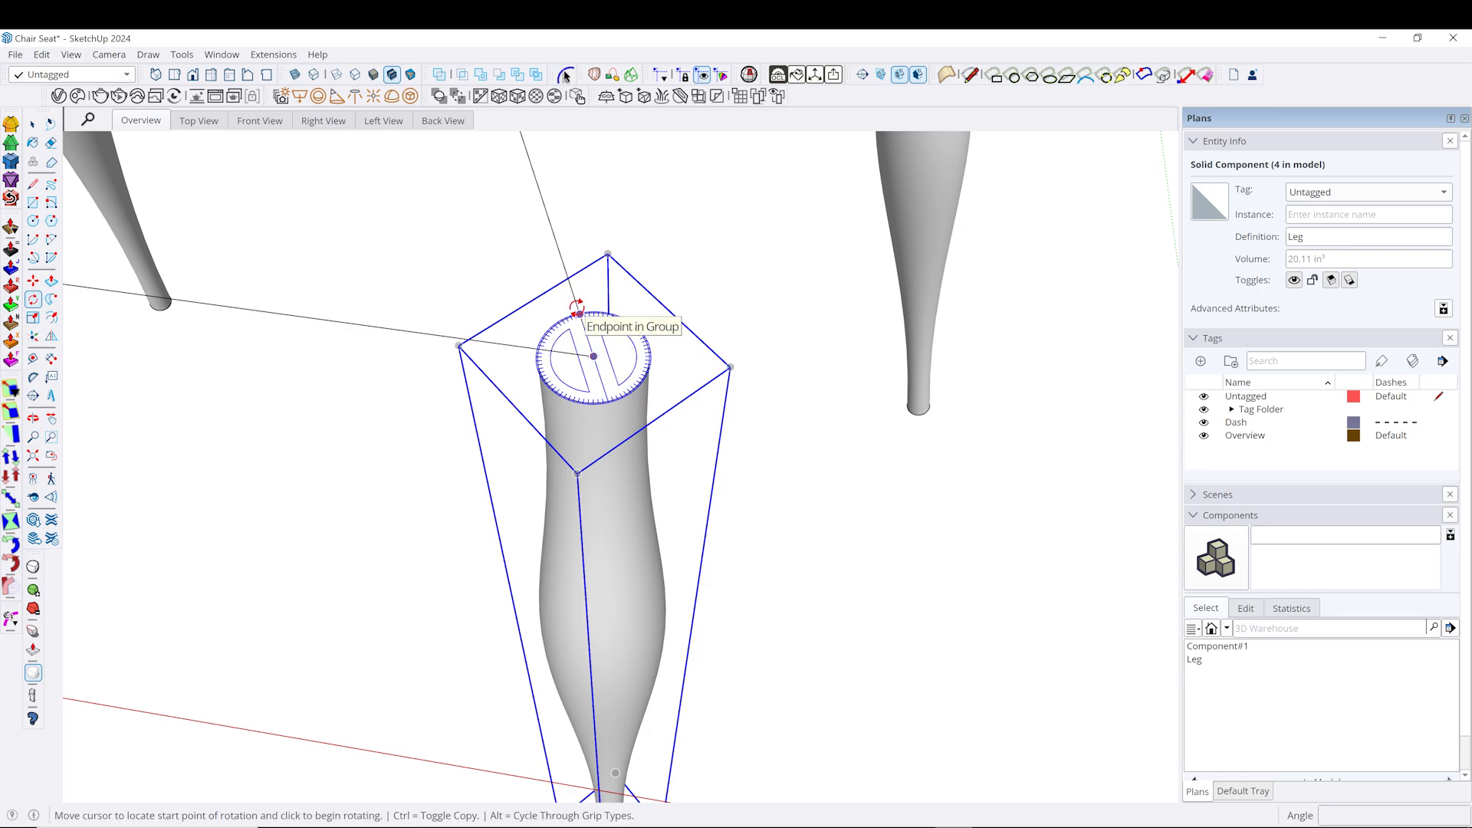
click(580, 313)
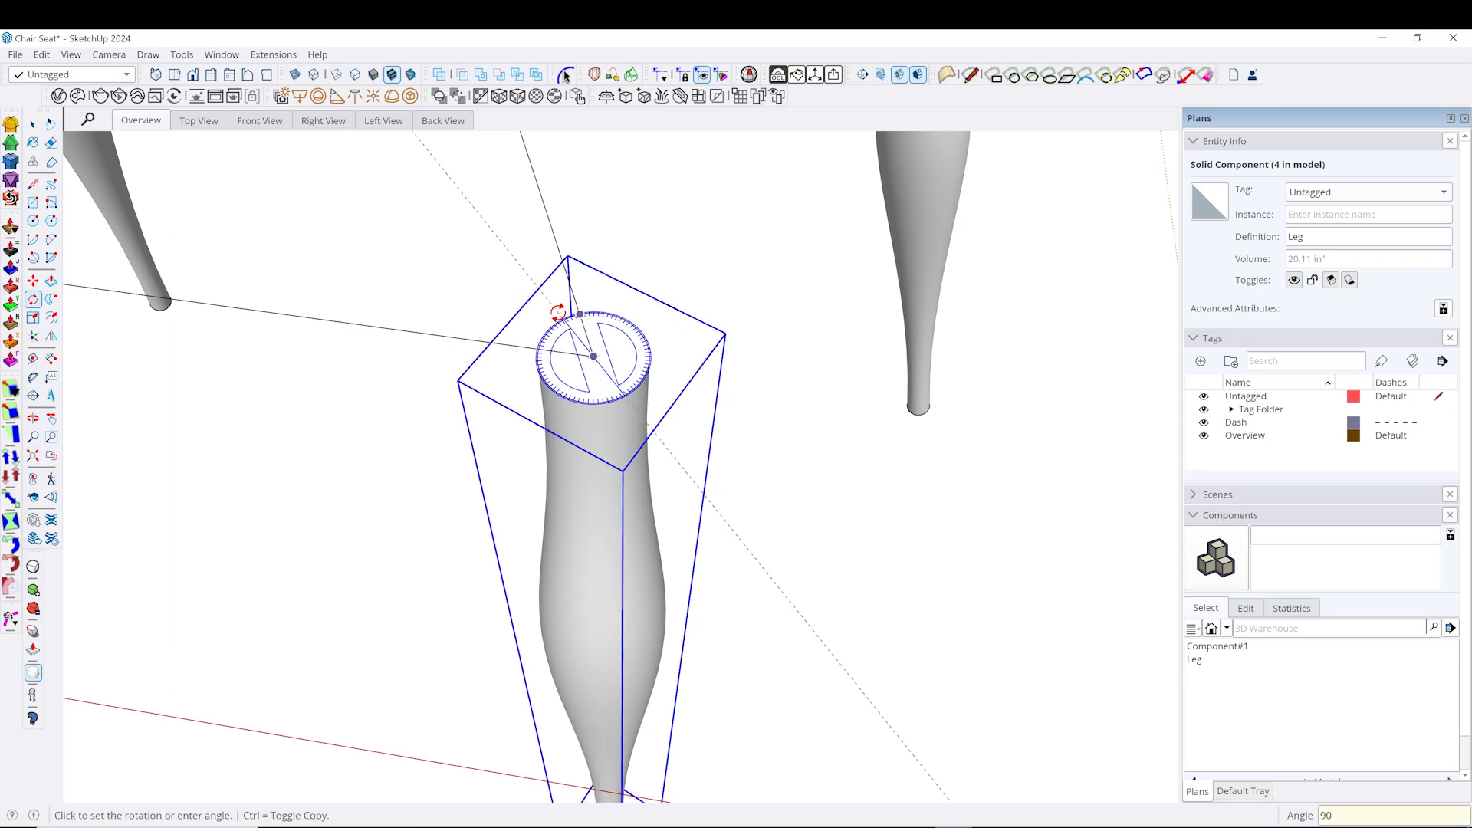
Tilt the last front leg 16 degrees outward along its sightline, using its diameter line as the rotation axis, and clear the selection.
middle_drag(601, 358, 552, 420)
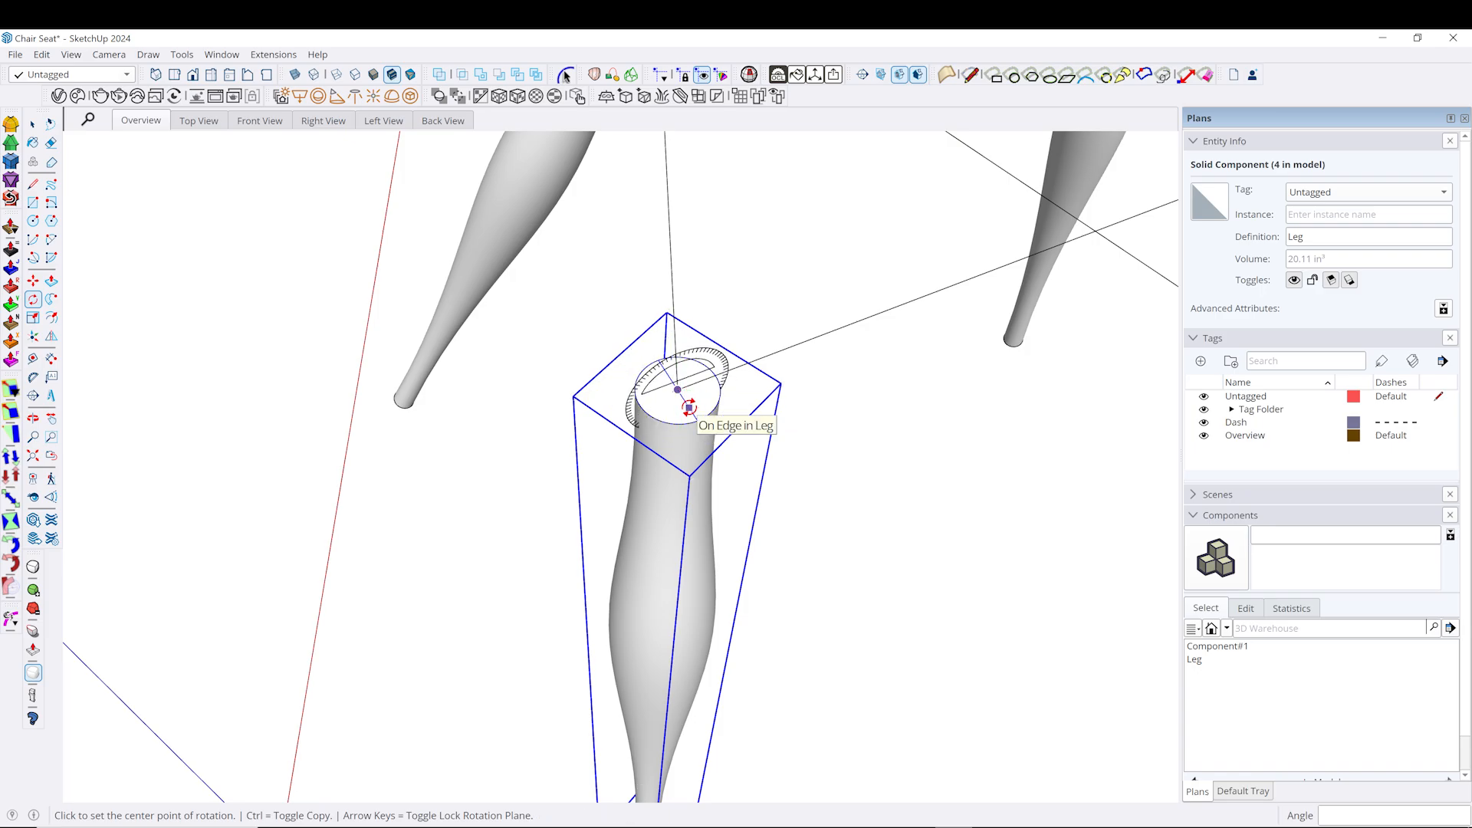
drag(689, 408, 691, 410)
scroll(692, 460, down, 2)
middle_drag(621, 521, 605, 329)
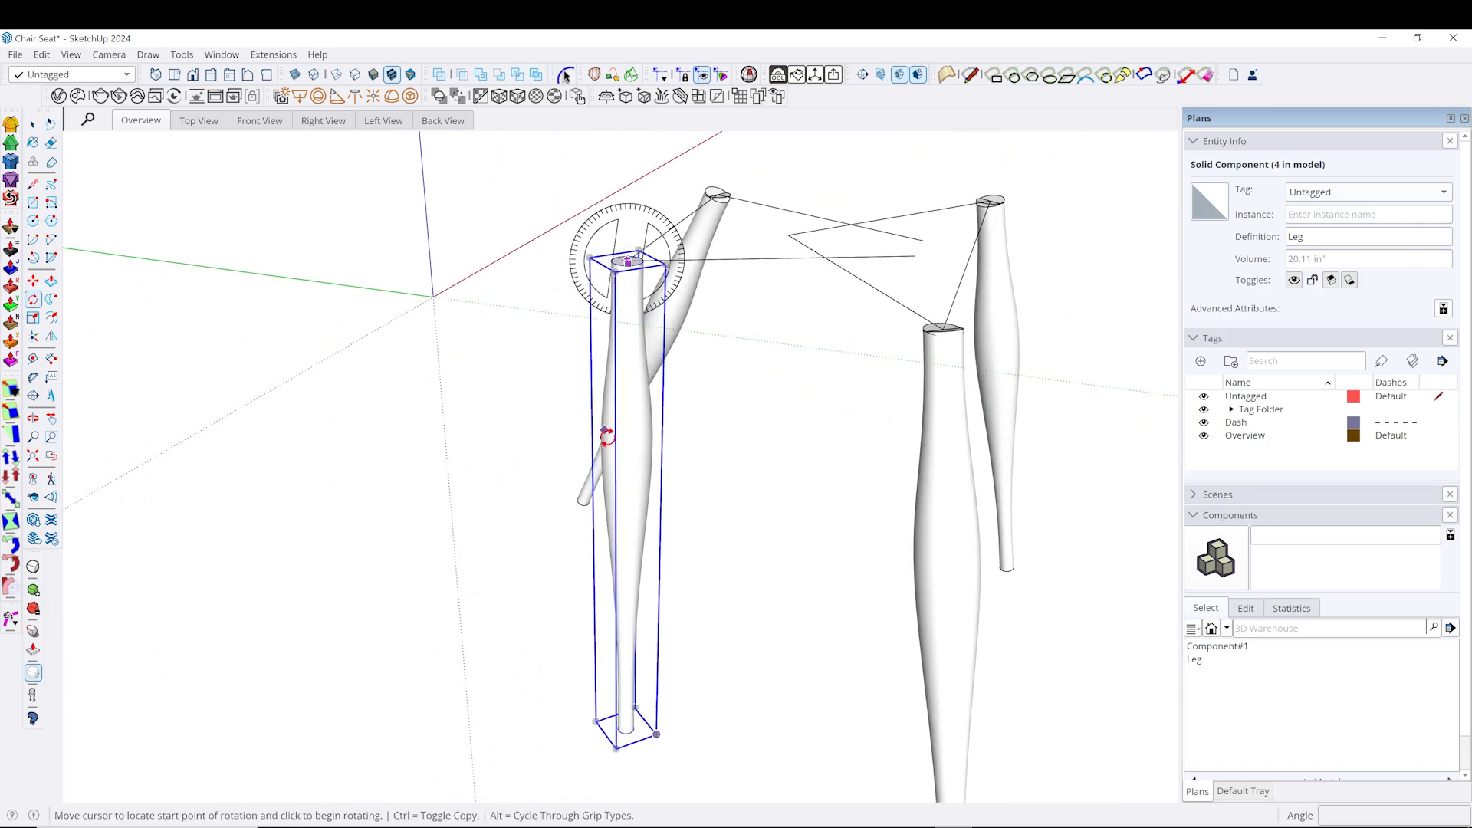
click(630, 472)
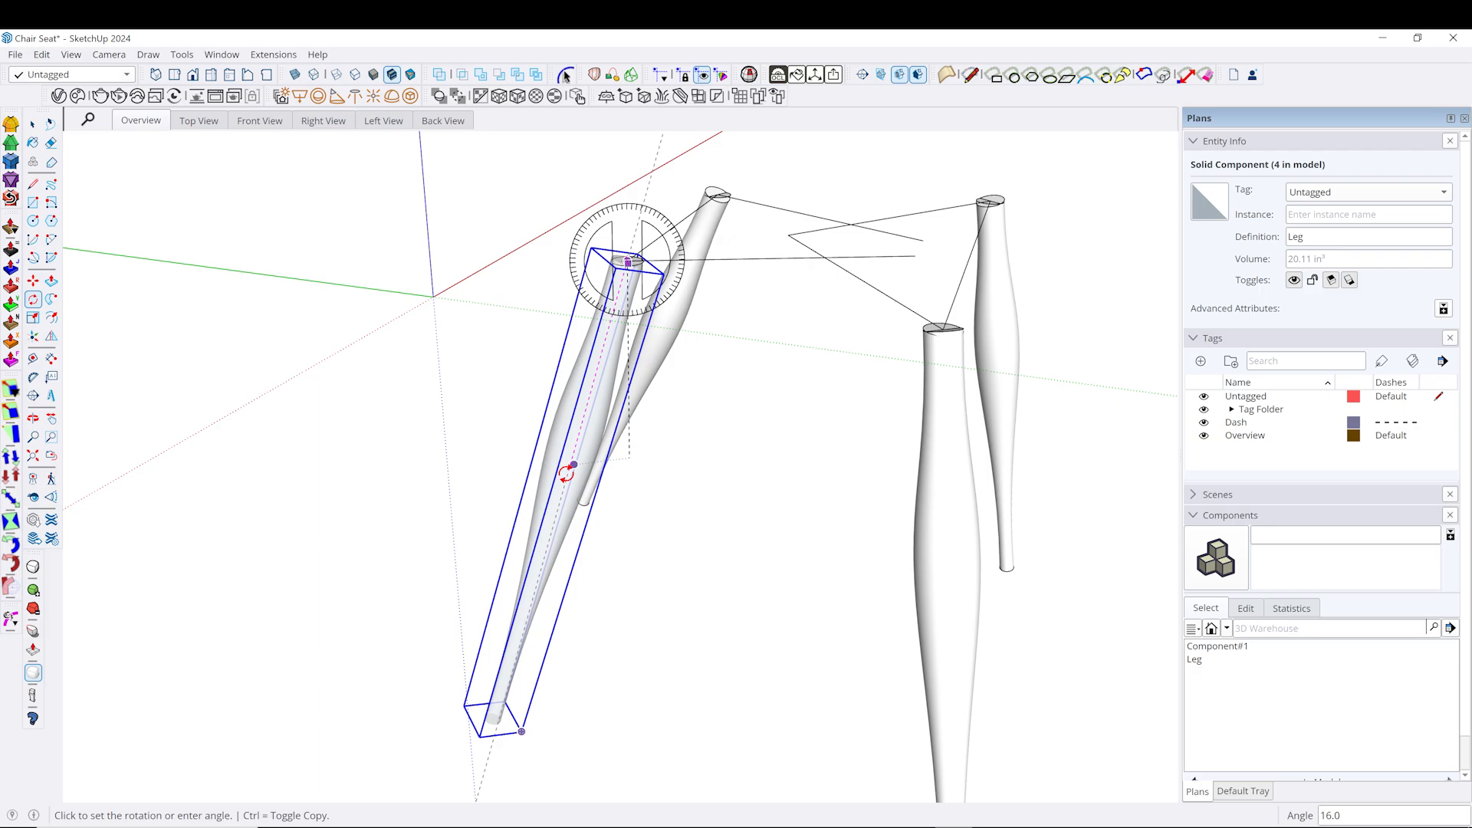
key(Return)
scroll(502, 556, down, 2)
middle_drag(512, 565, 749, 493)
key(space)
click(677, 437)
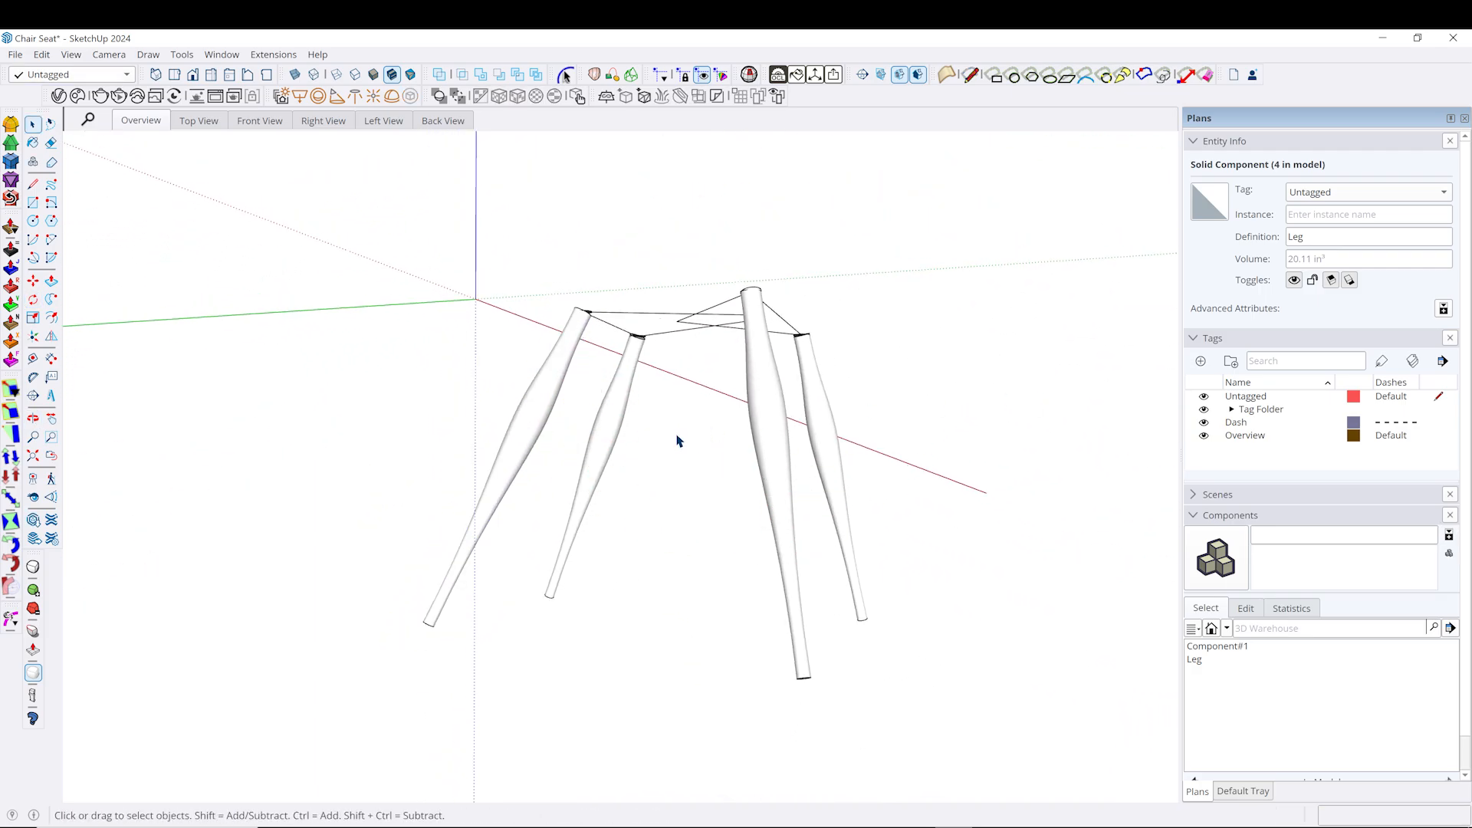
middle_drag(676, 437, 642, 521)
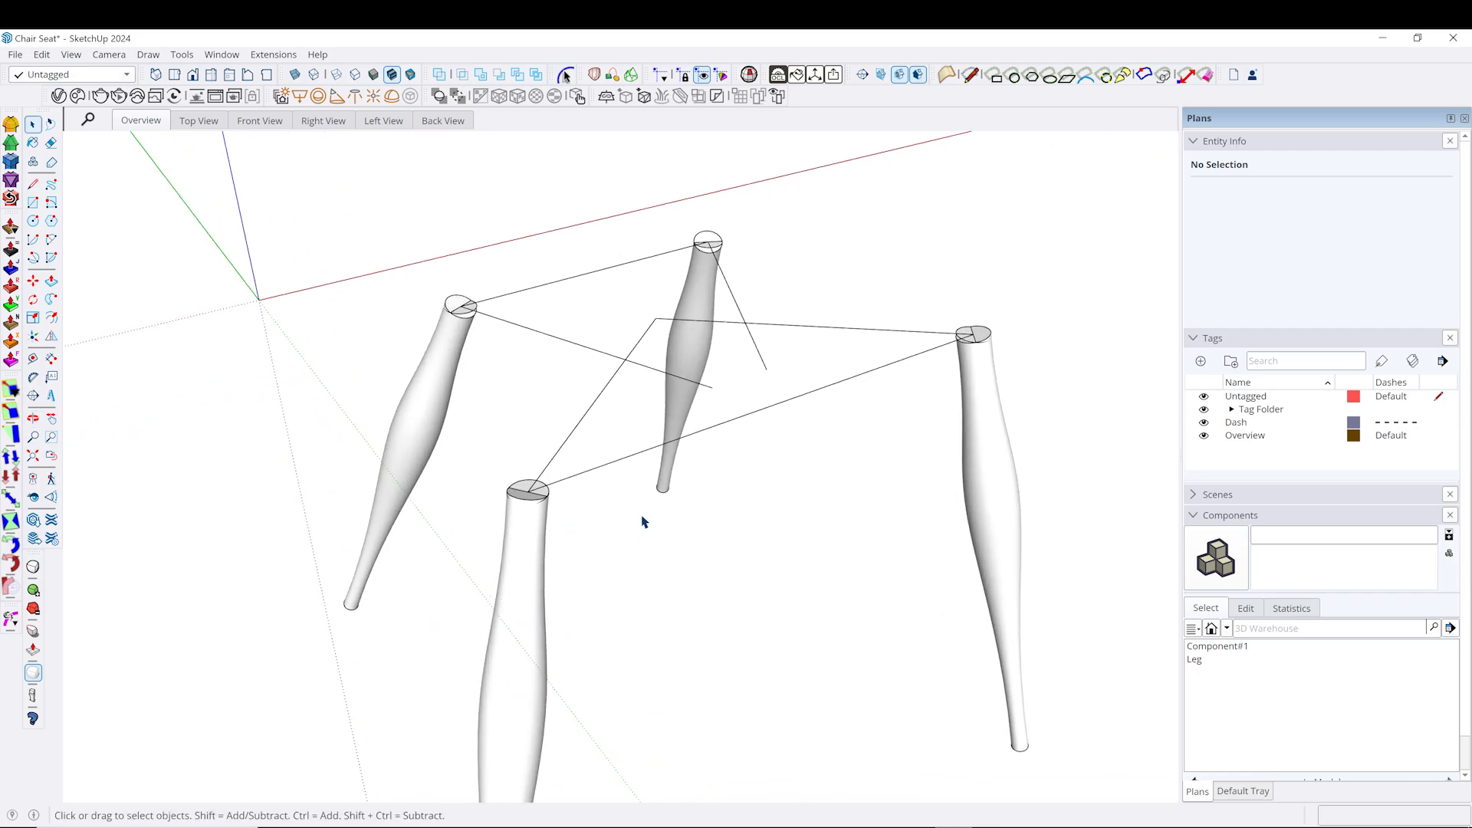
Delete the two groups of sightlines connecting the tops of the four tilted legs.
click(666, 445)
key(Delete)
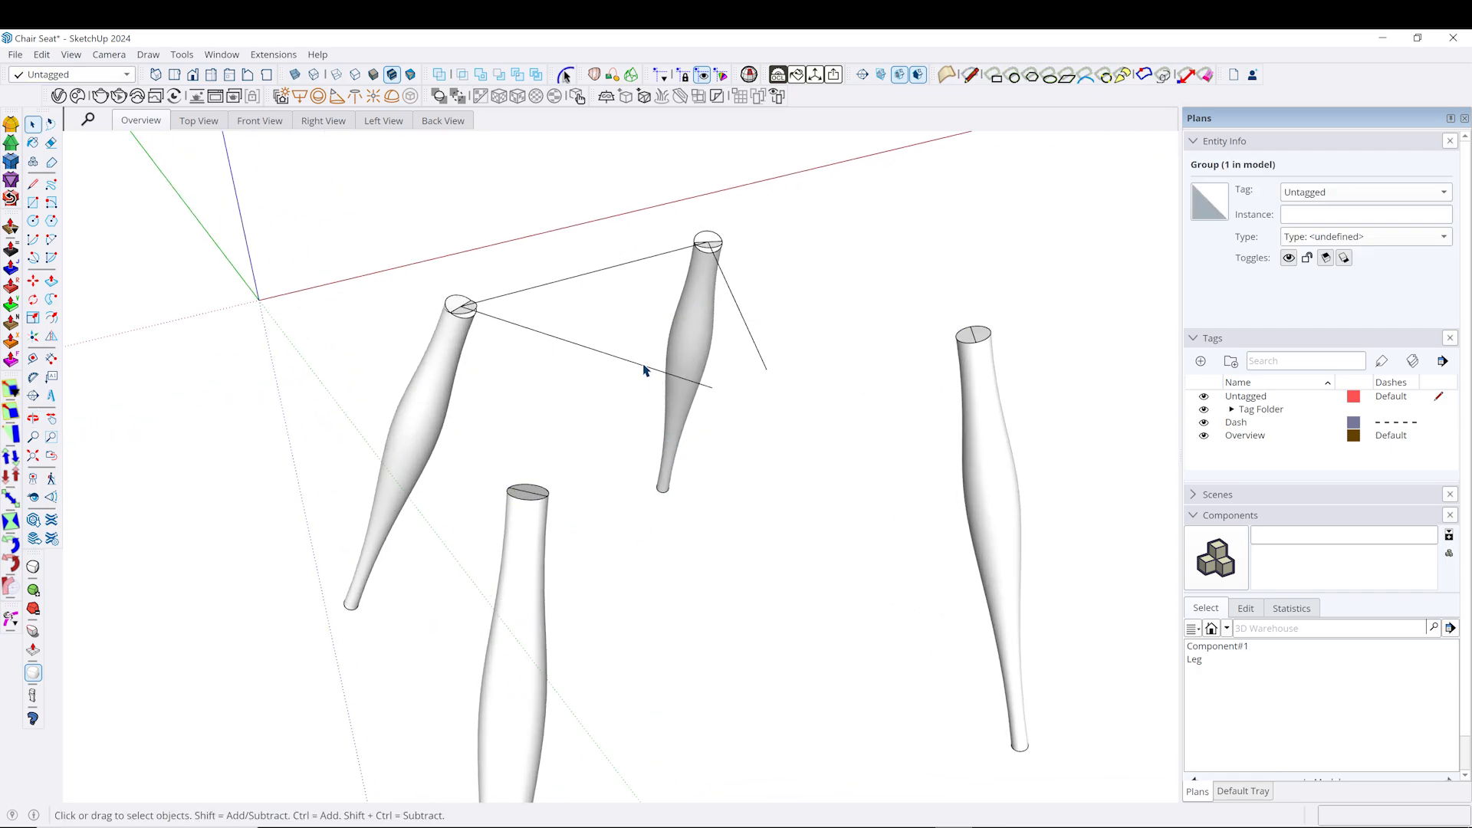
click(644, 366)
key(Delete)
scroll(630, 383, down, 3)
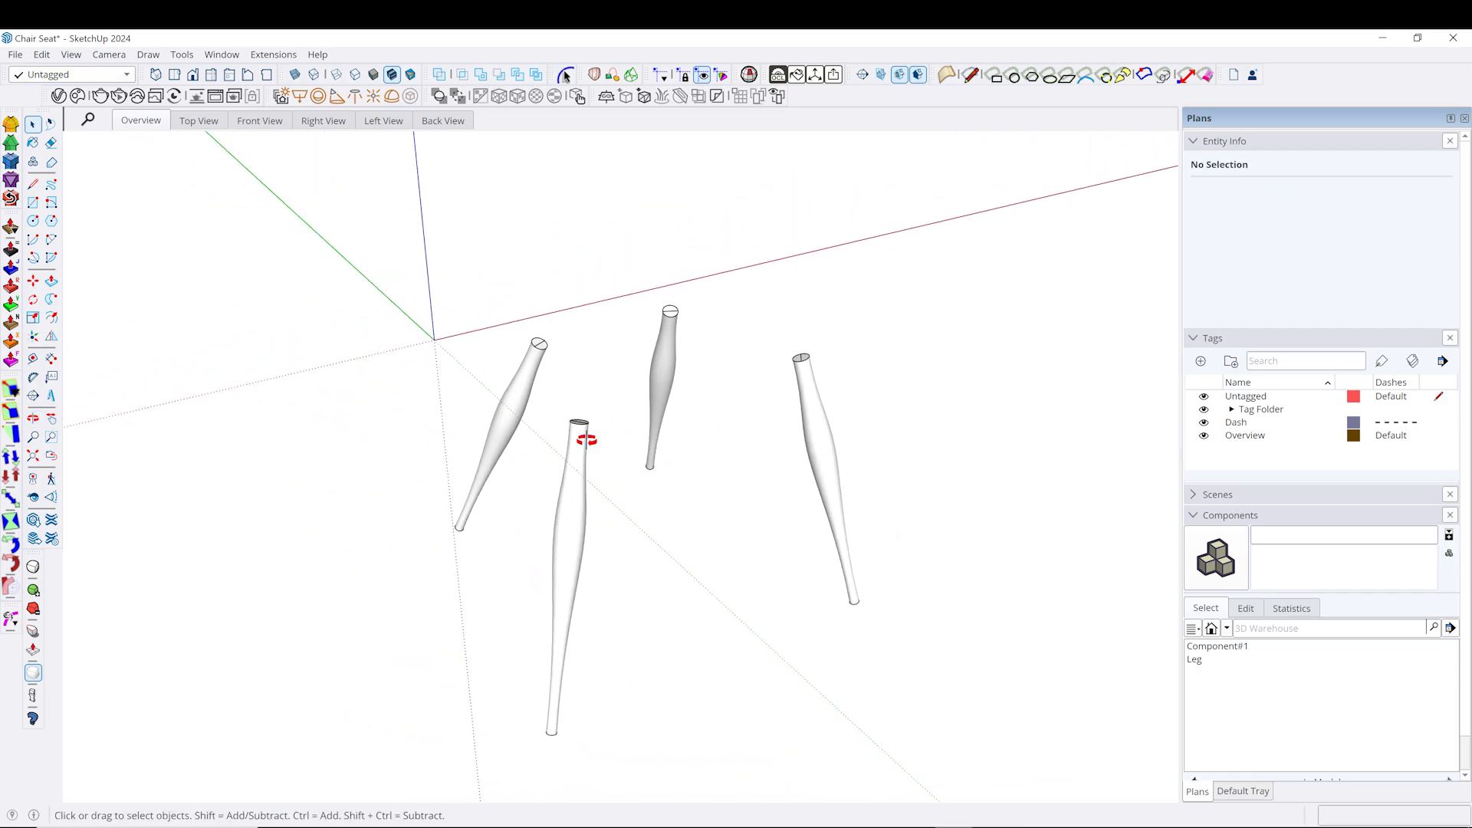
Erase the diameter line across the top face inside the leg component.
scroll(568, 498, up, 5)
scroll(567, 510, up, 3)
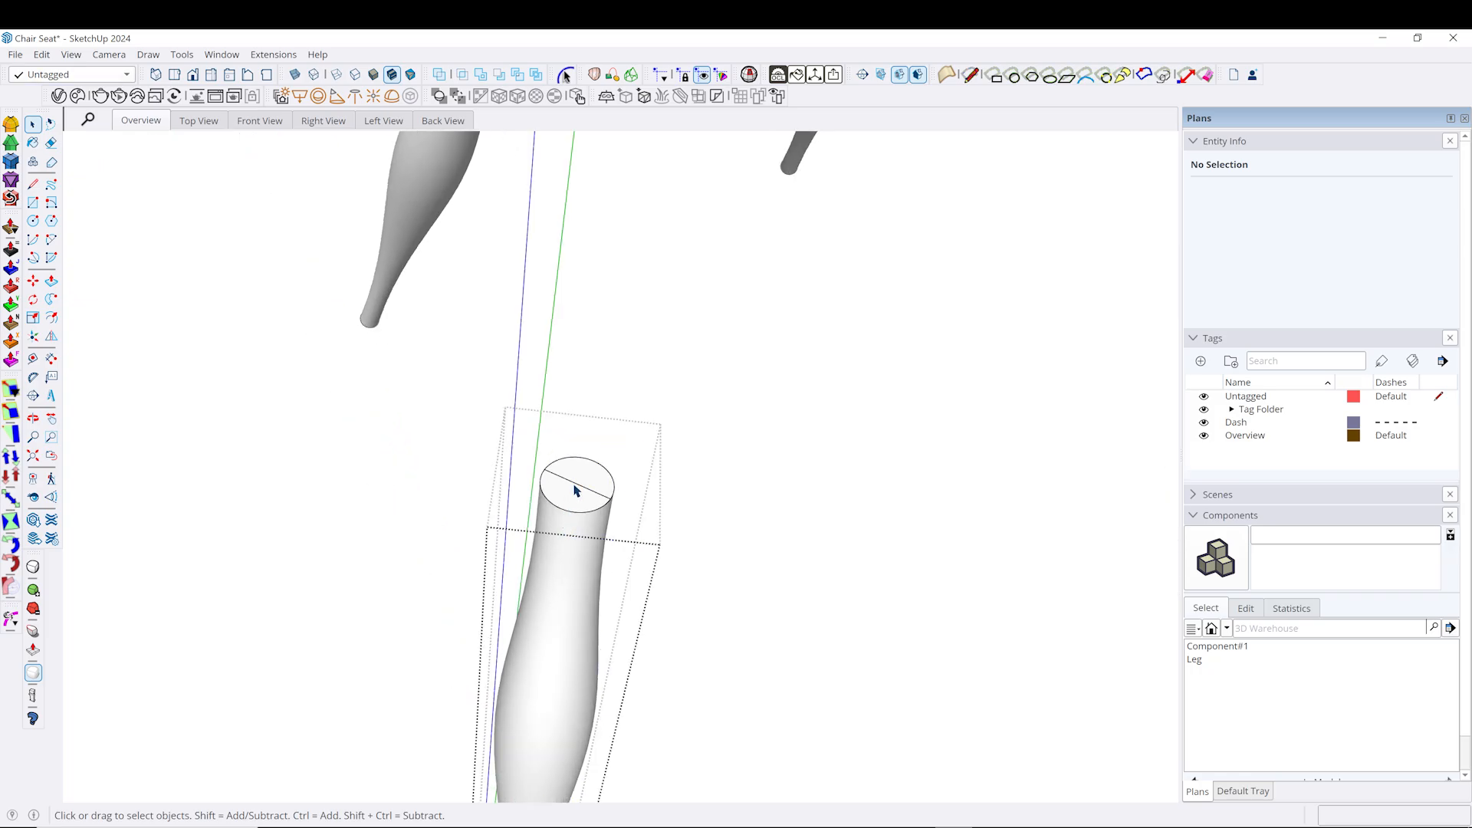
click(580, 493)
scroll(581, 488, down, 3)
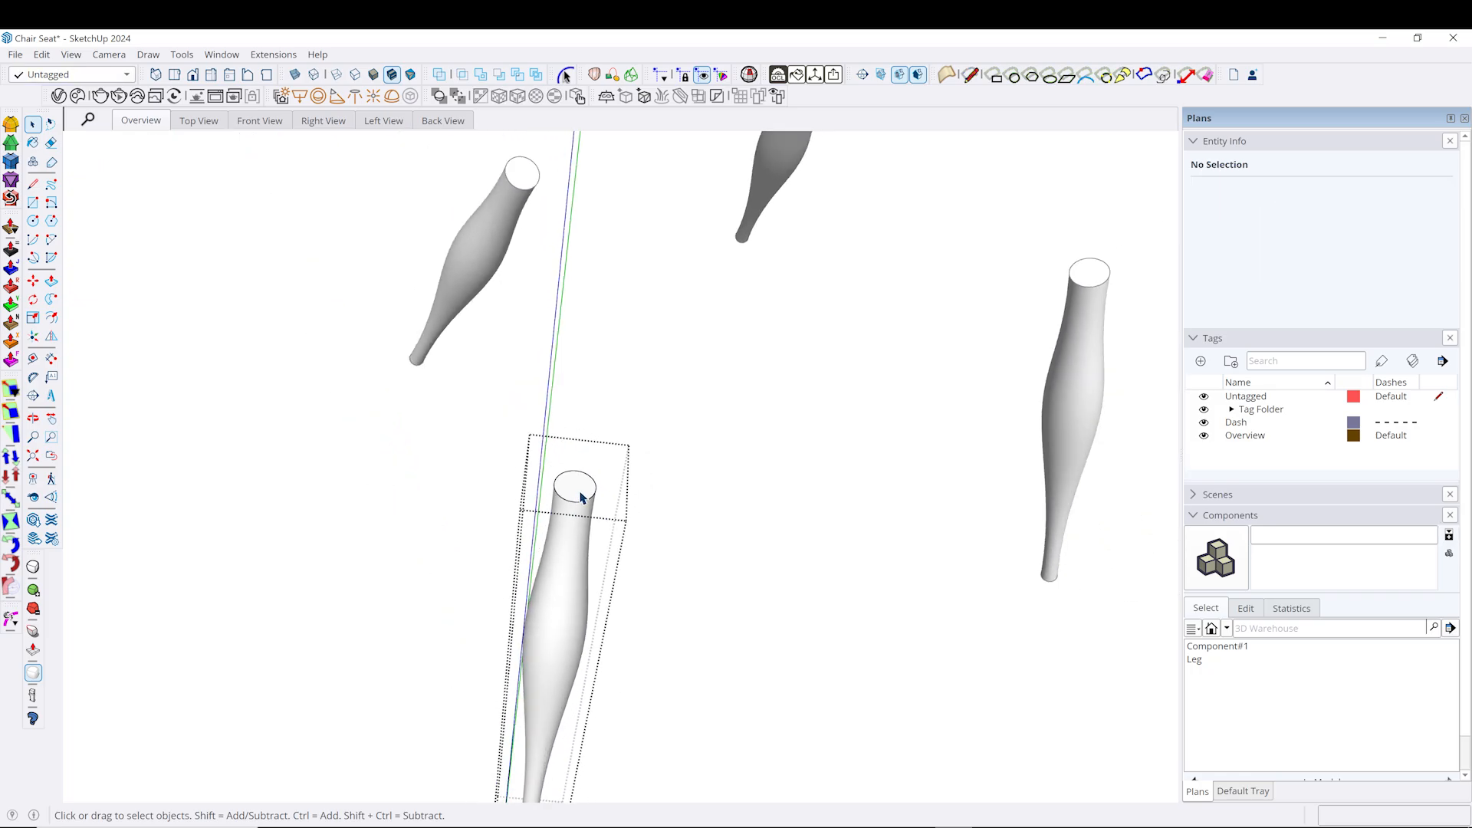
Examine the leg's top face and connected geometry, and check the component's solid status in its entity information.
click(583, 492)
middle_drag(651, 504, 541, 464)
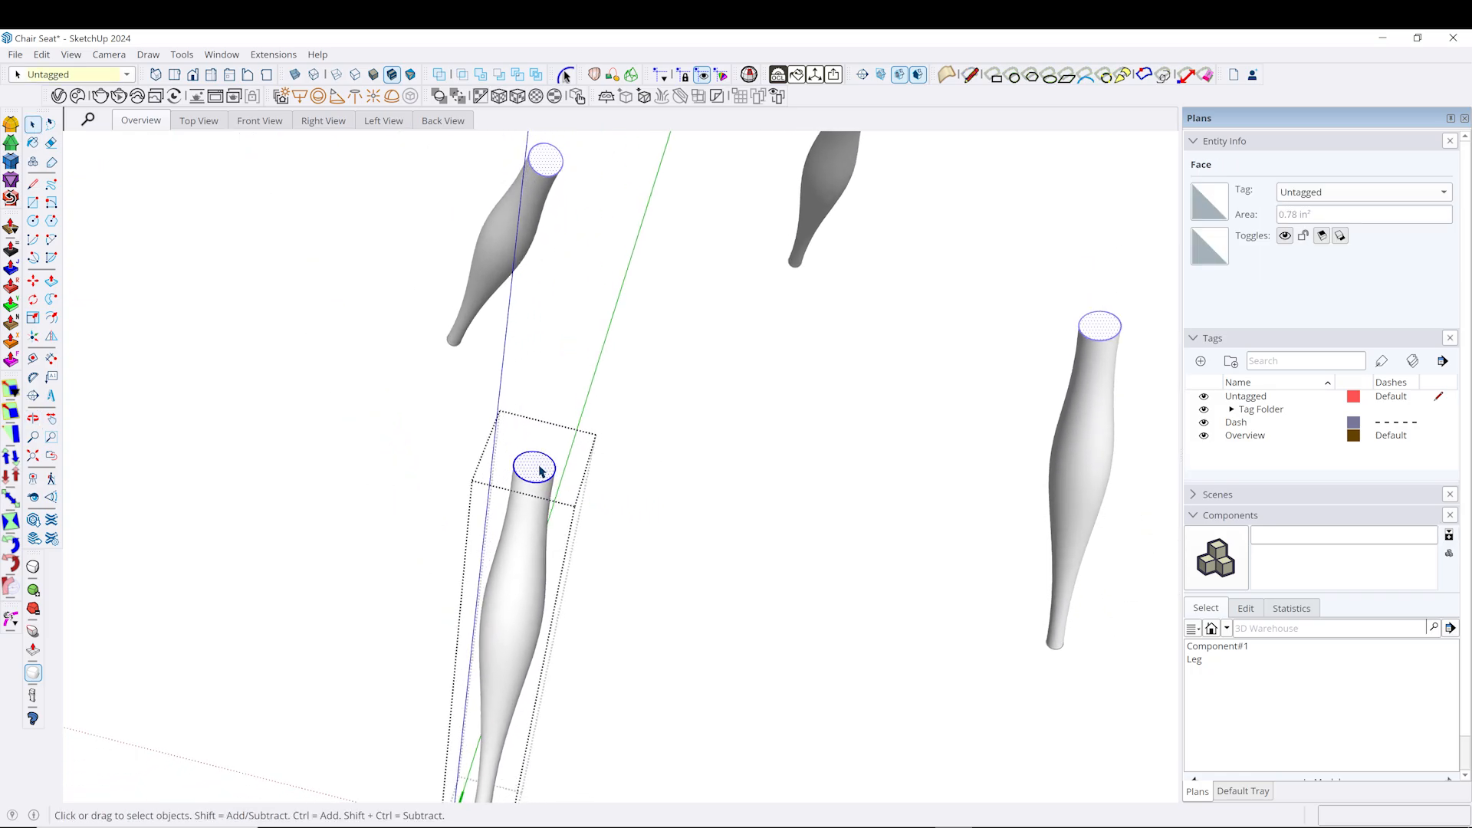
double_click(540, 466)
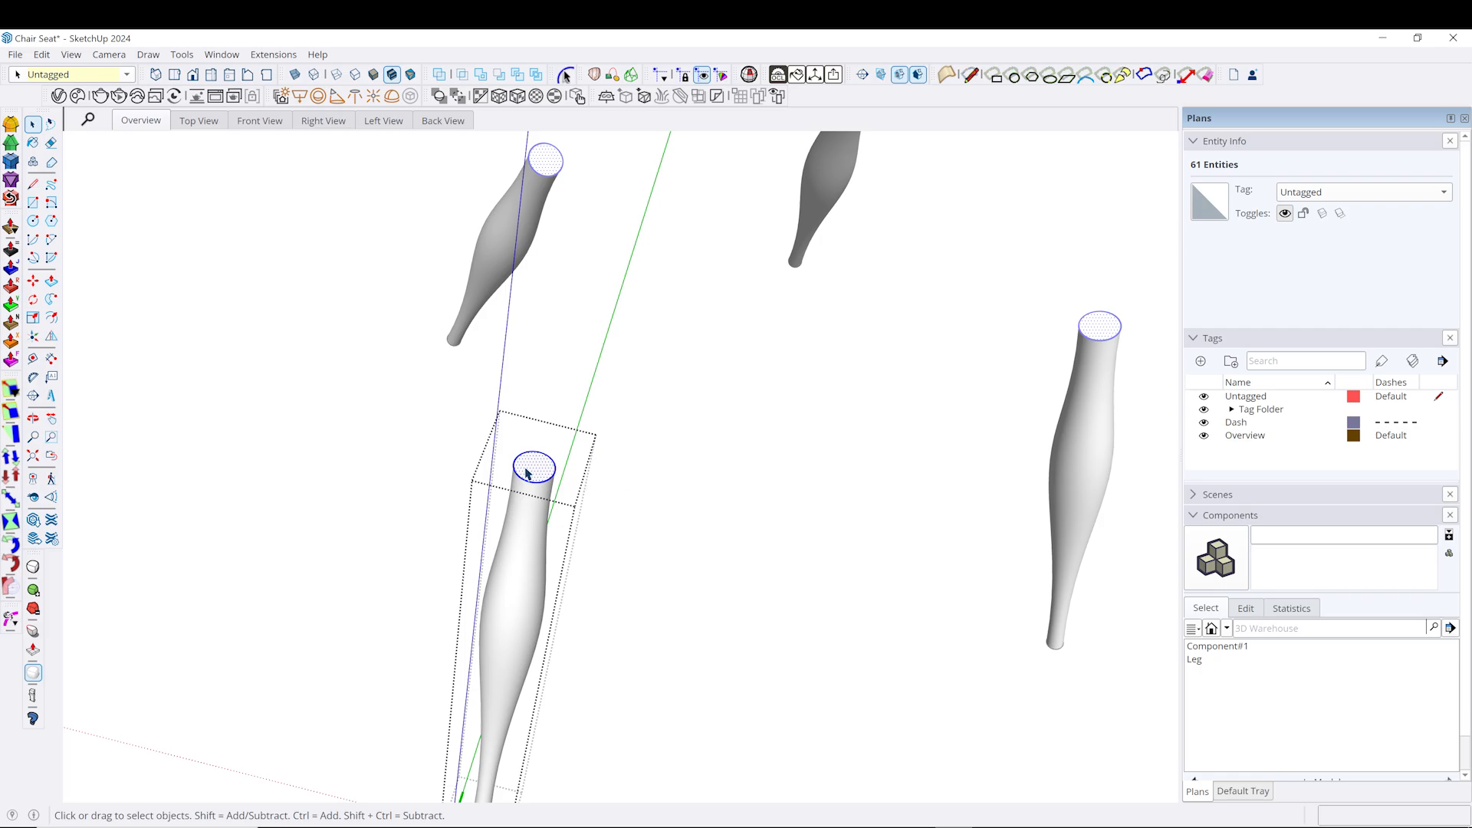
scroll(629, 511, up, 2)
click(572, 478)
click(495, 451)
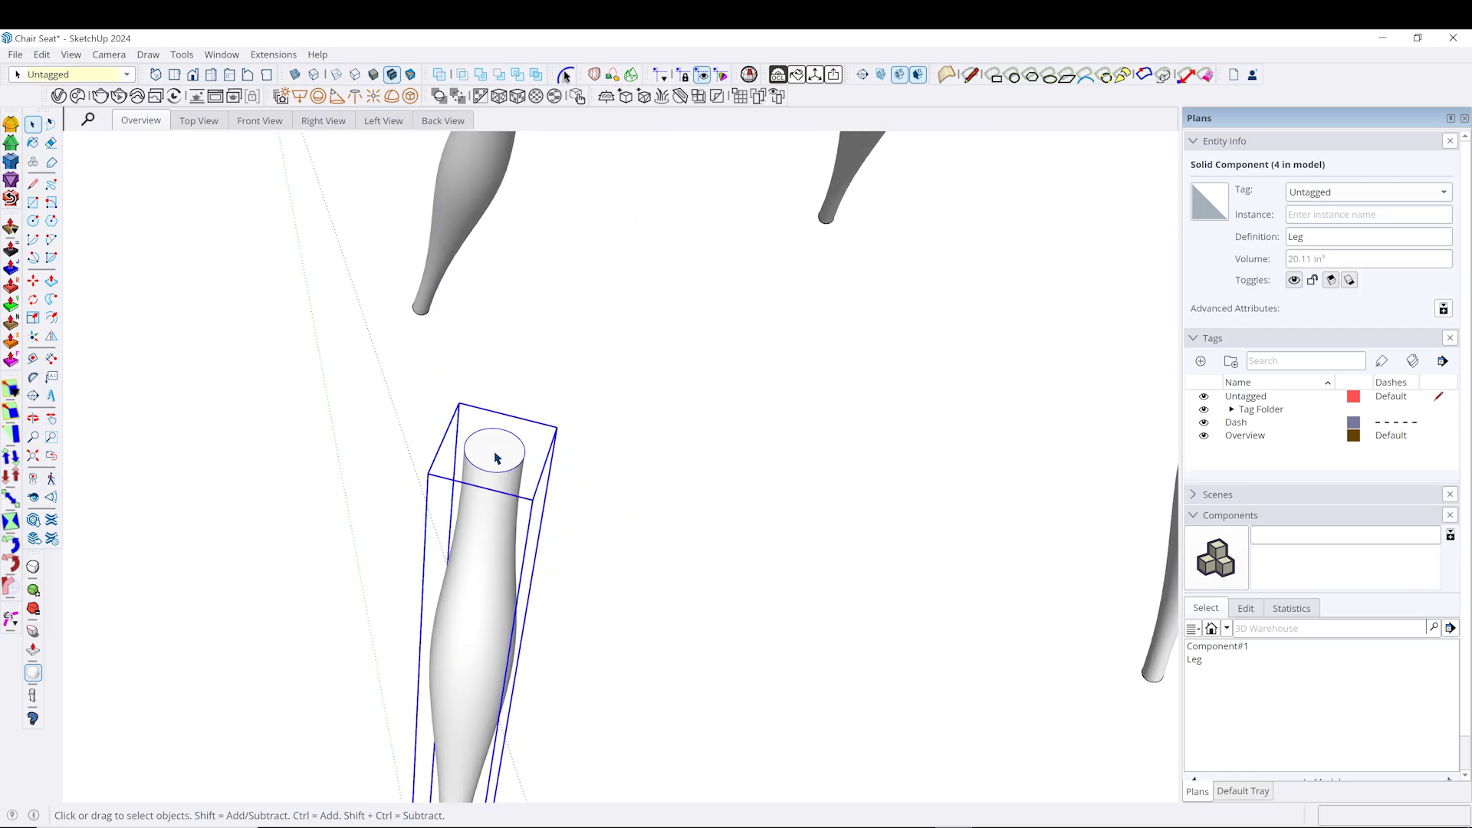
Push/Pull the leg component's round top face upward about 5 43/64" to extend every leg.
key(p)
click(493, 451)
scroll(499, 342, down, 3)
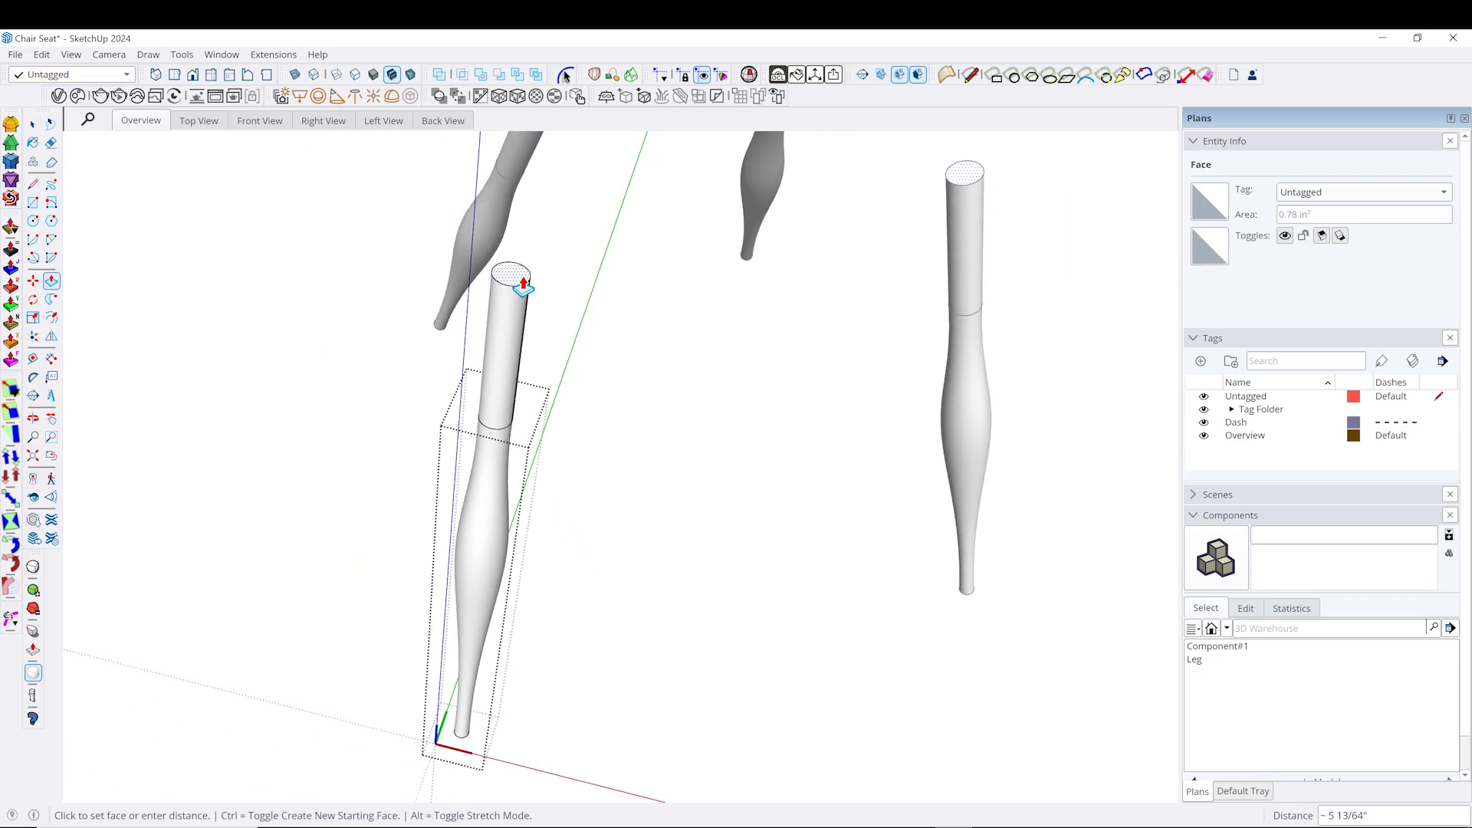
click(521, 282)
Soften the lengthwise edges on the side of the leg's cylindrical extension and leave the component.
middle_drag(521, 283, 483, 265)
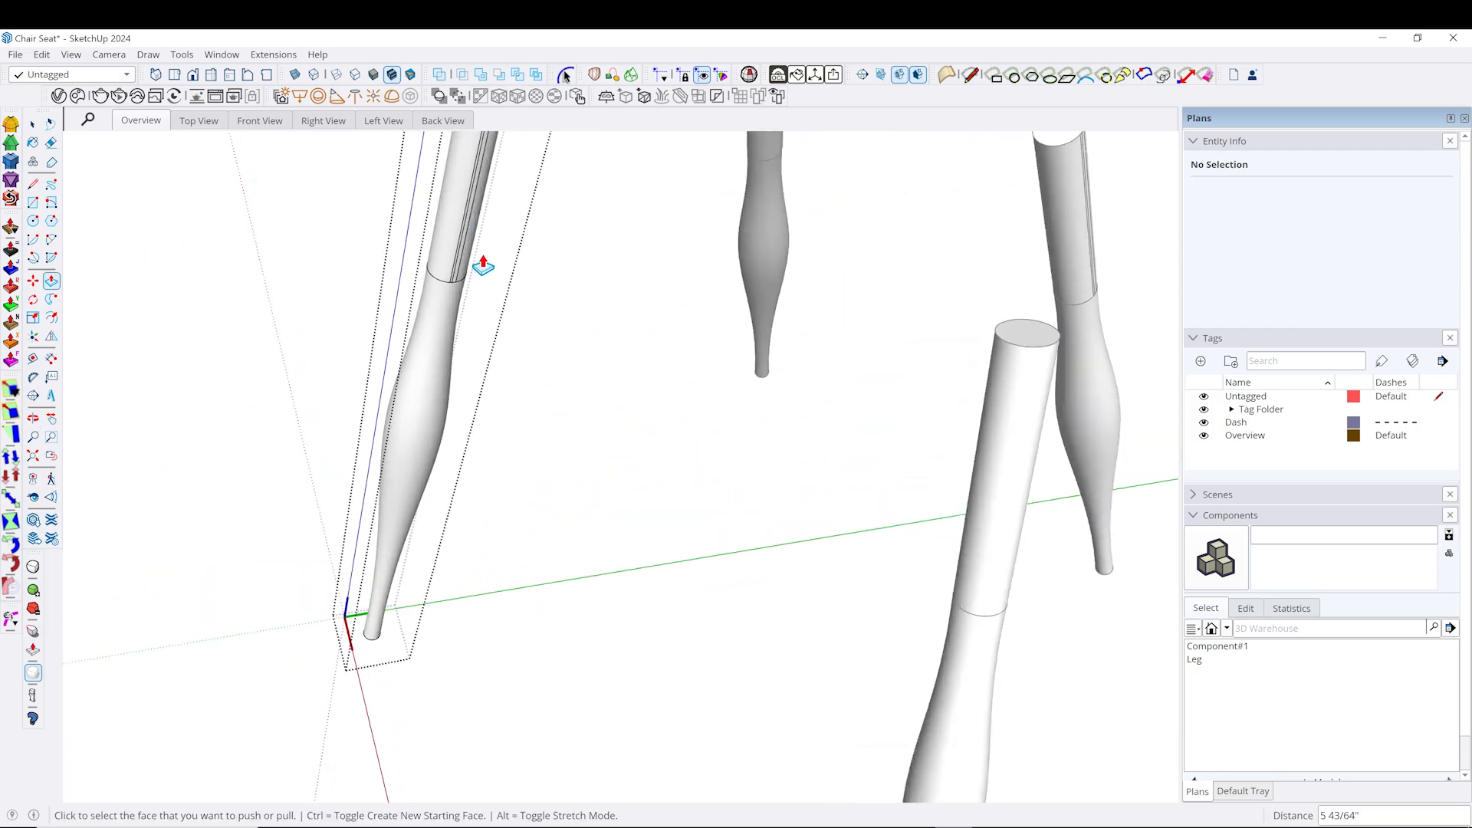
scroll(483, 515, down, 3)
middle_drag(483, 516, 467, 283)
scroll(493, 332, up, 5)
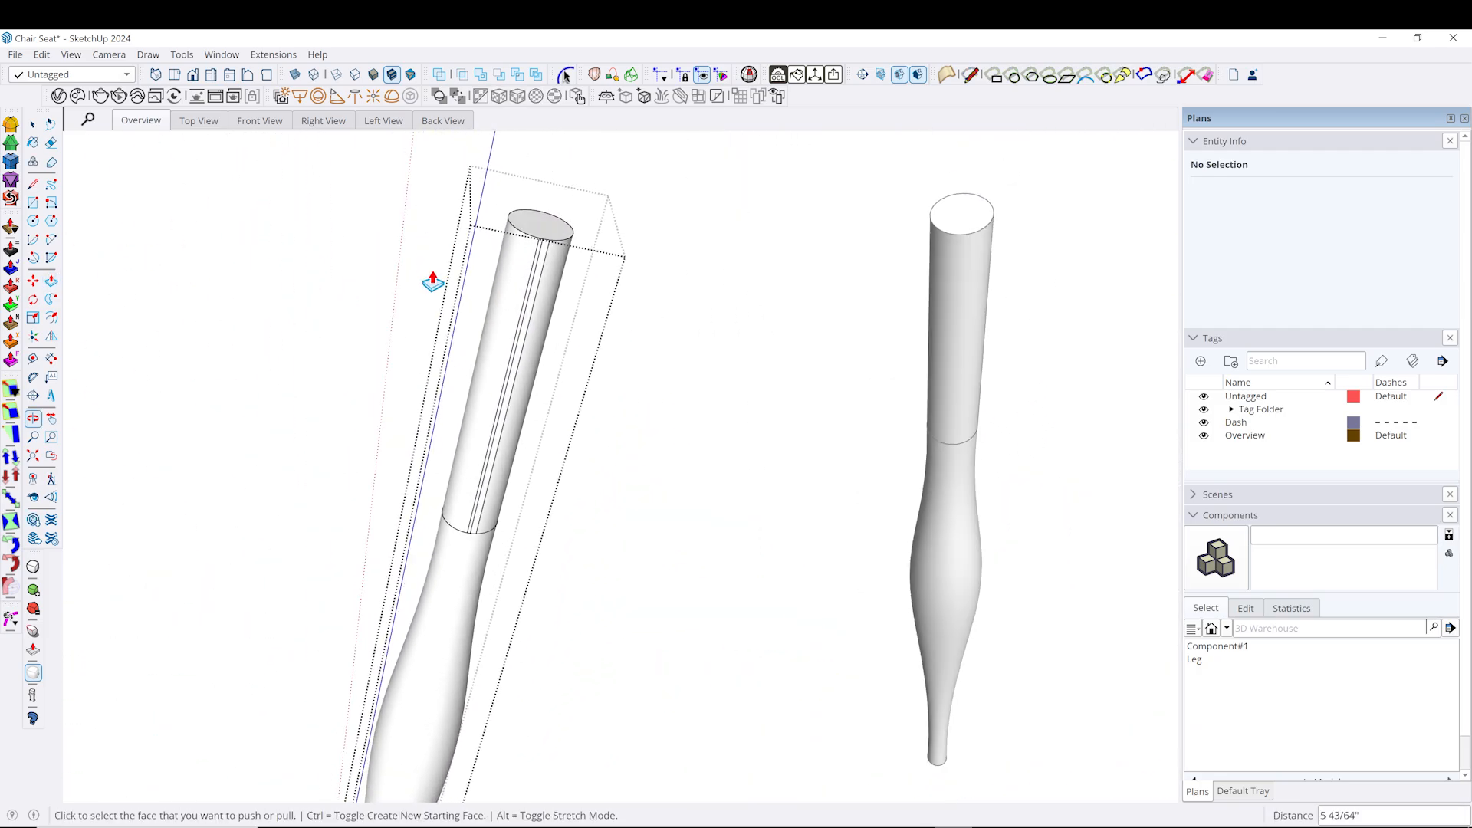
scroll(535, 366, up, 3)
key(space)
click(552, 357)
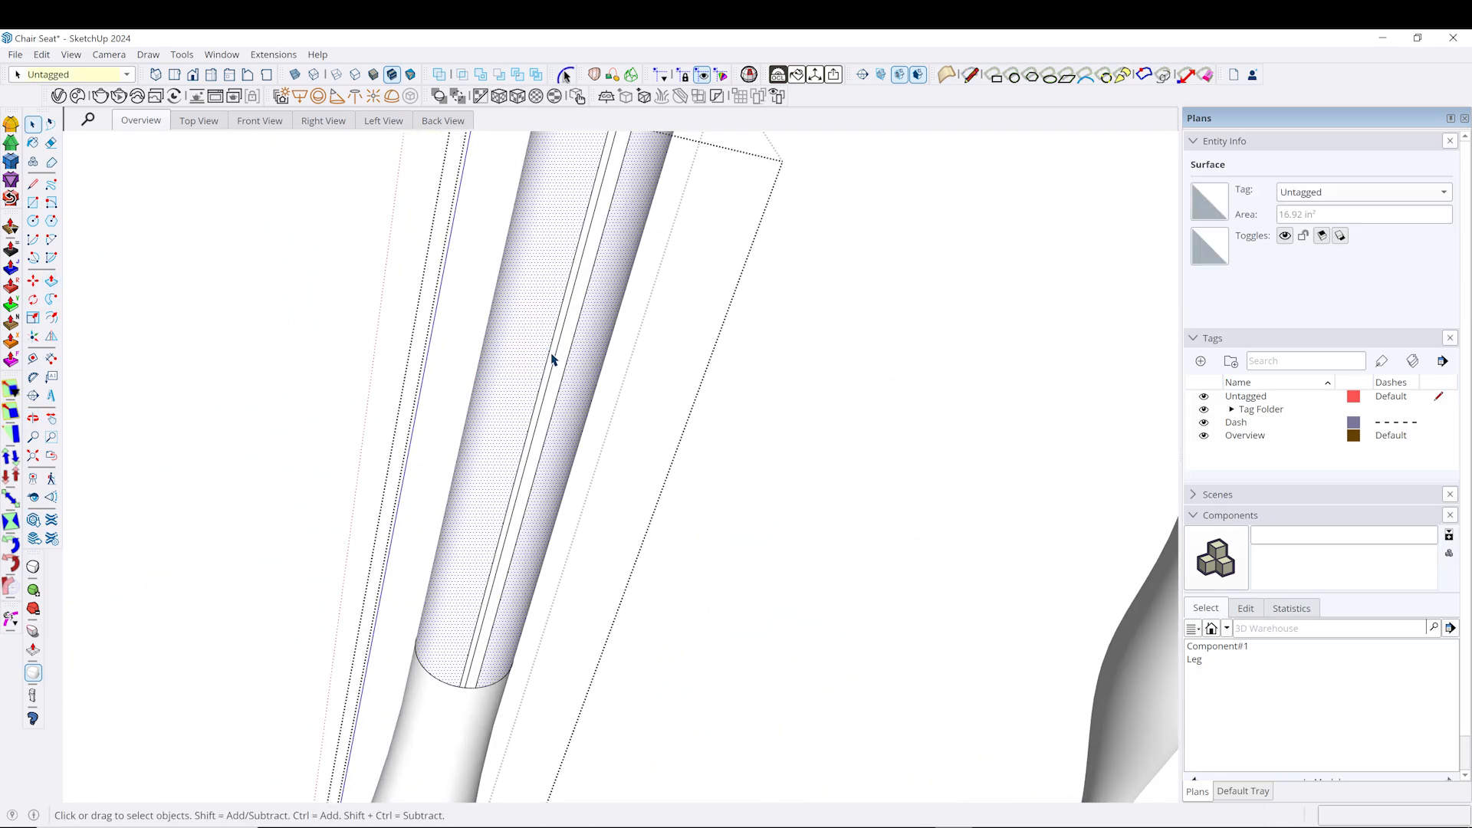
key(e)
key(ctrl)
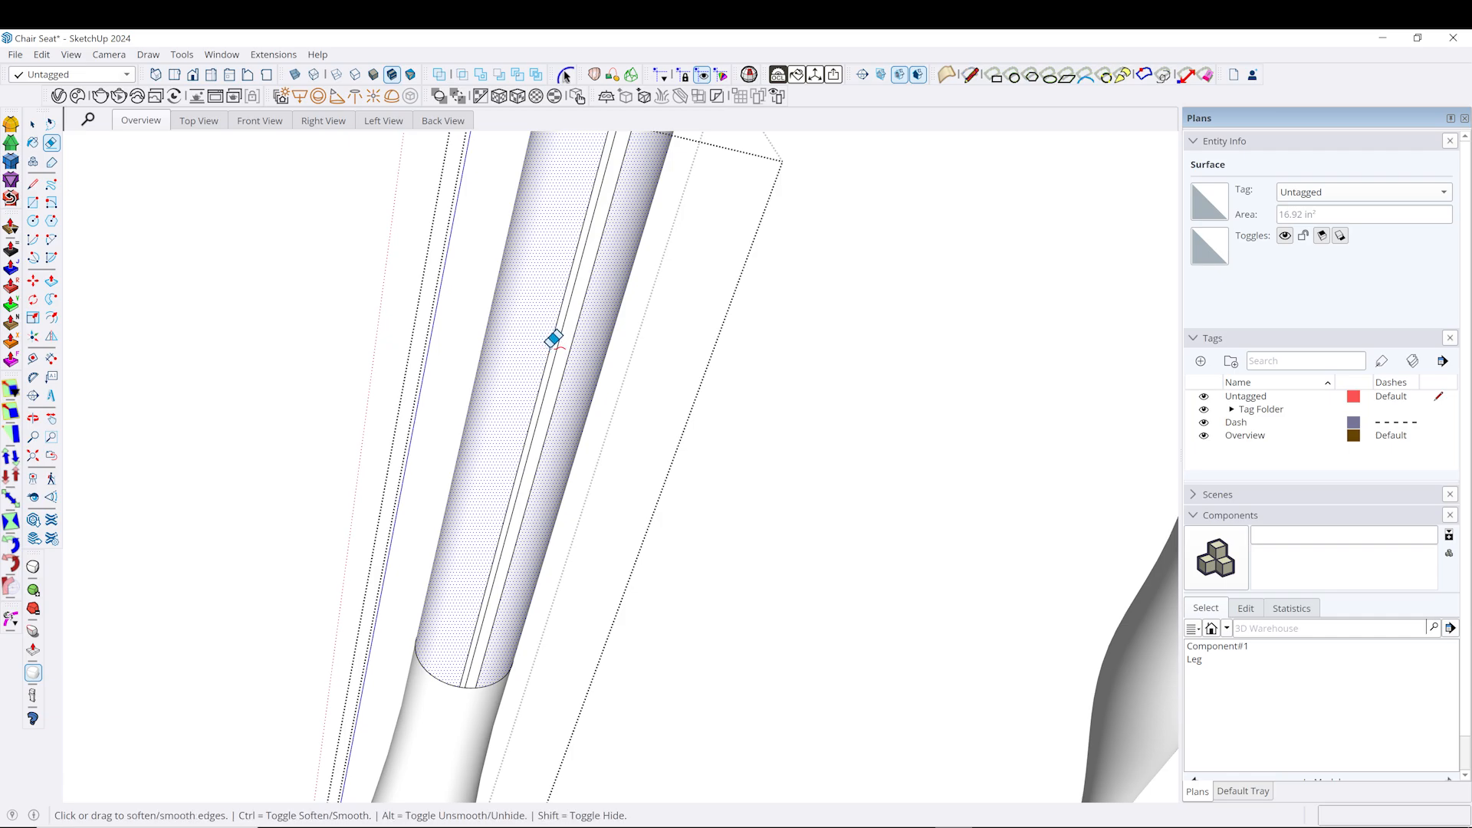
drag(544, 347, 574, 354)
scroll(577, 387, down, 3)
key(space)
scroll(704, 437, down, 3)
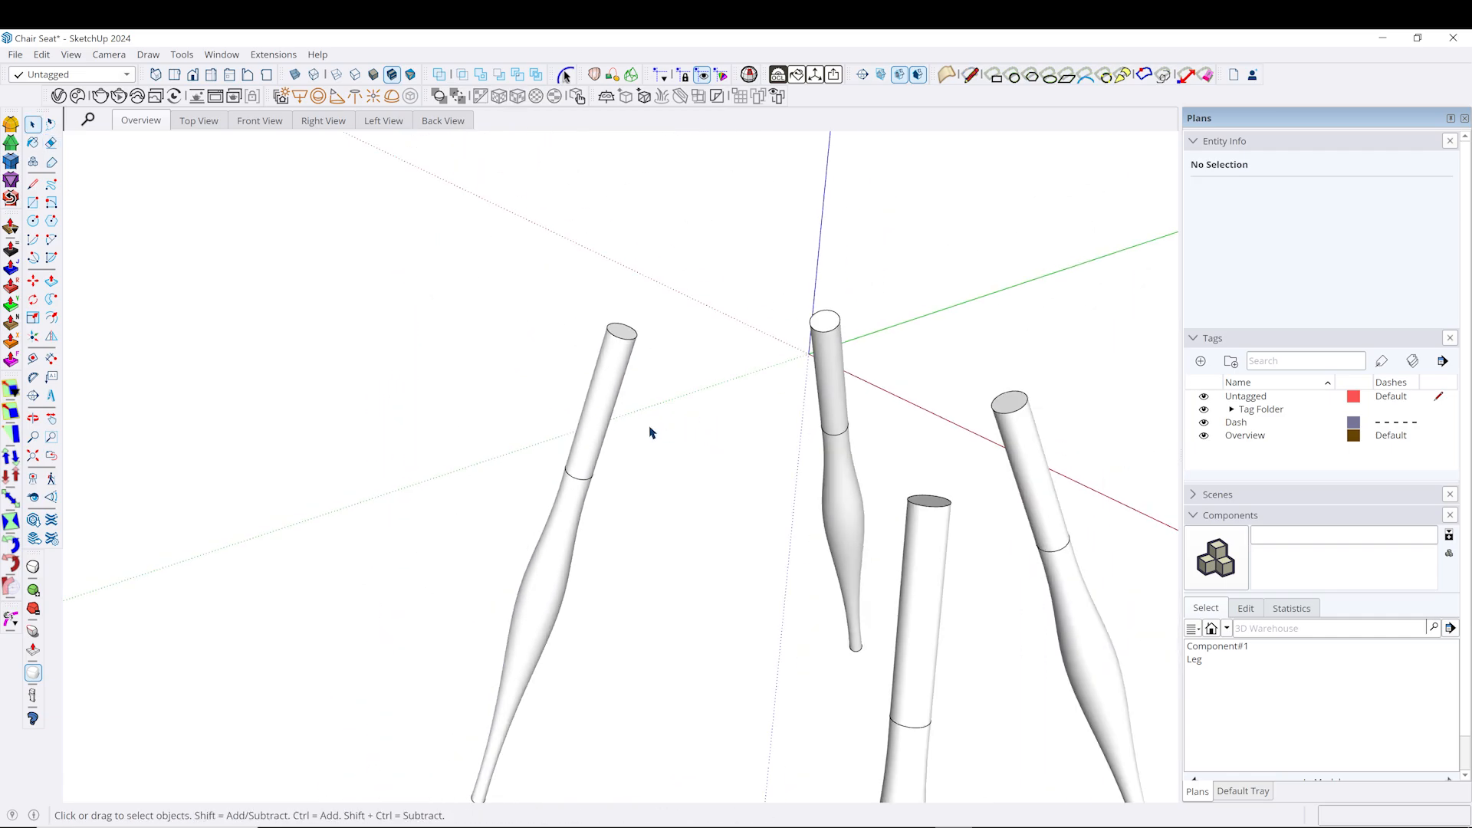
Soften the circular seam where the cylindrical extension meets the turned part inside the leg component.
middle_drag(651, 427, 681, 437)
scroll(574, 479, up, 5)
scroll(642, 441, up, 2)
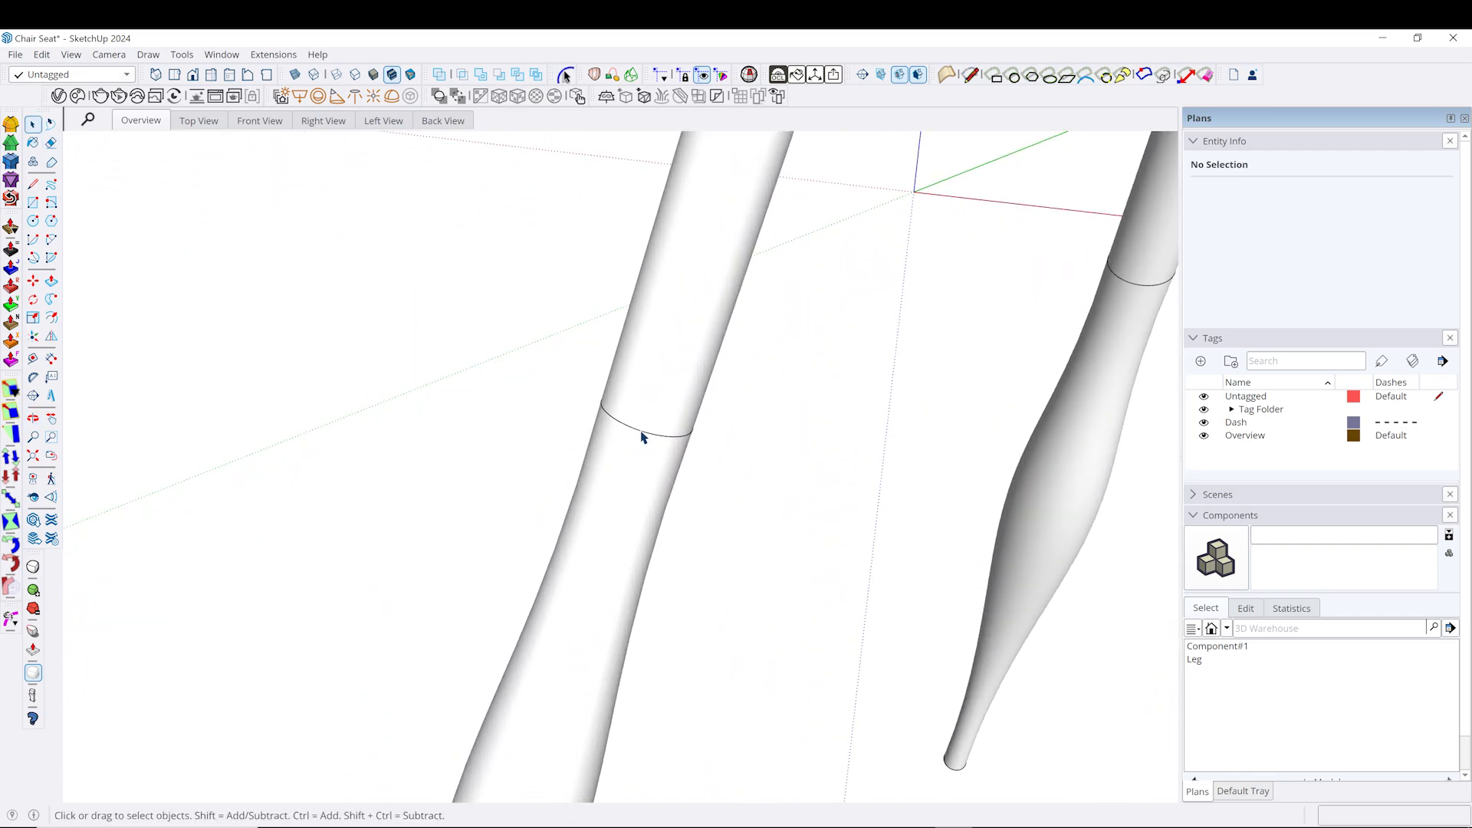
click(645, 425)
double_click(648, 421)
key(e)
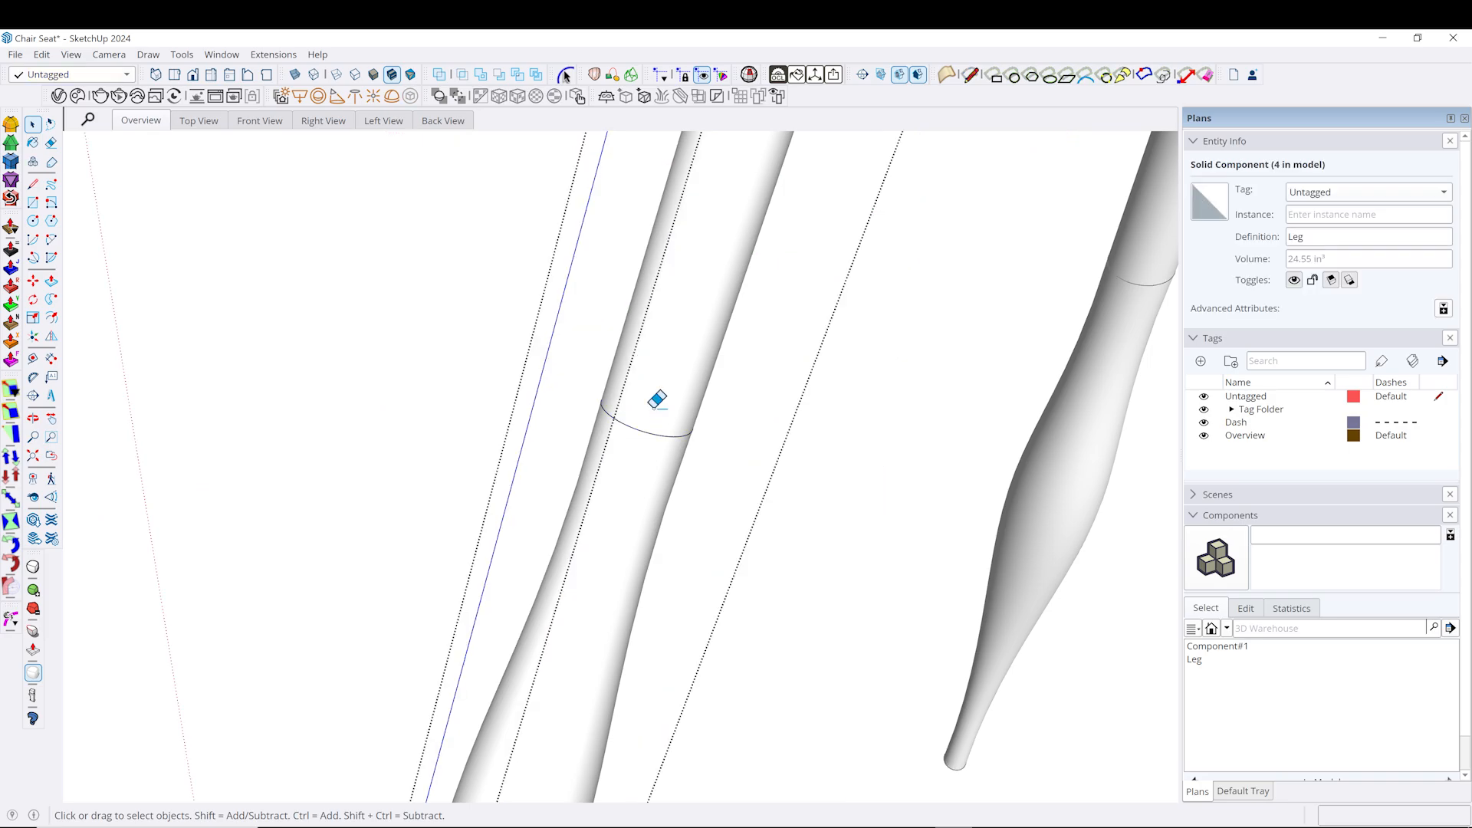
scroll(659, 431, down, 3)
key(ctrl)
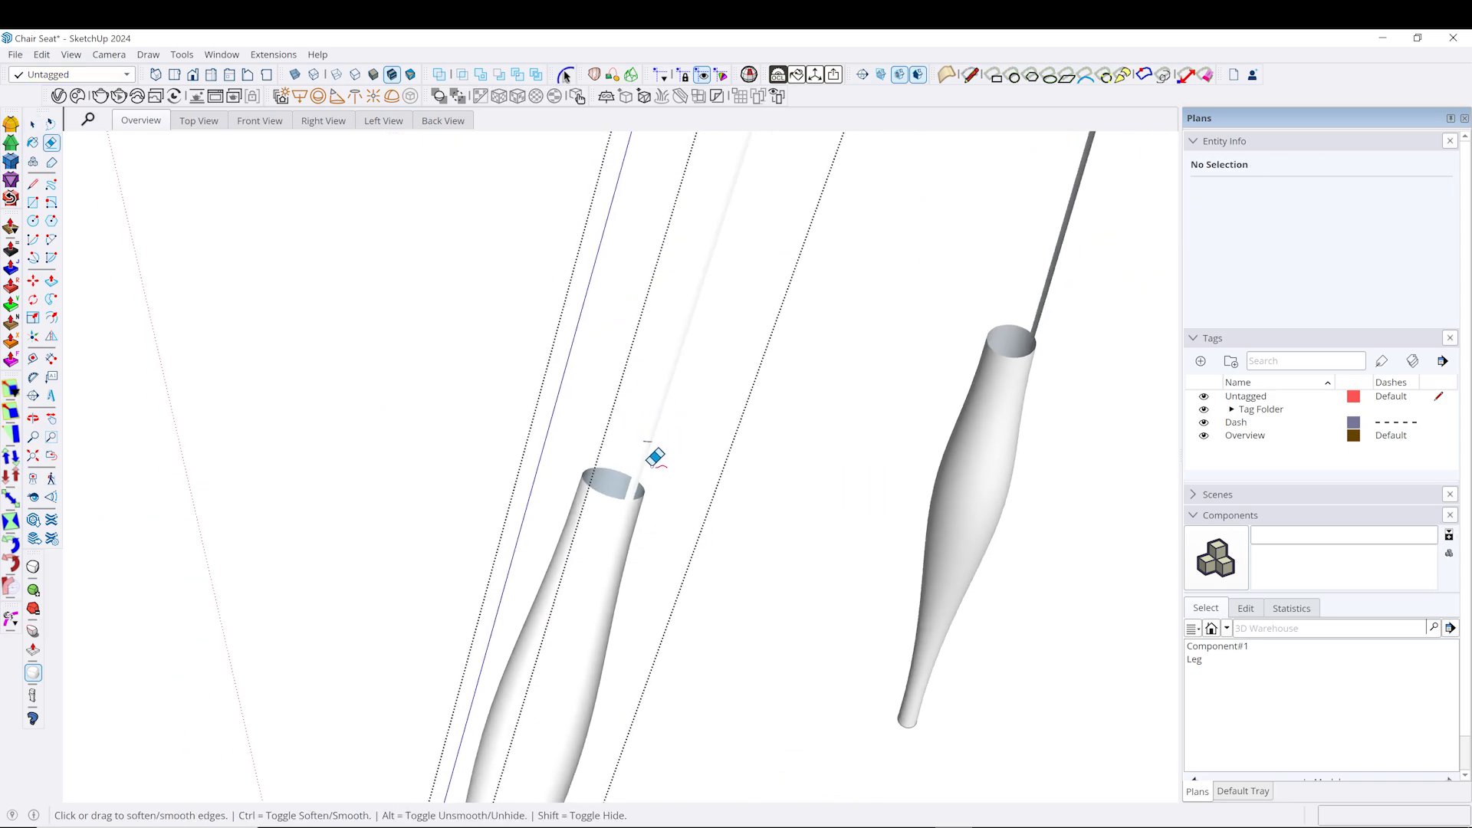
ctrl+scroll(652, 453, up, 3)
click(628, 441)
middle_drag(629, 441, 671, 451)
scroll(661, 445, up, 2)
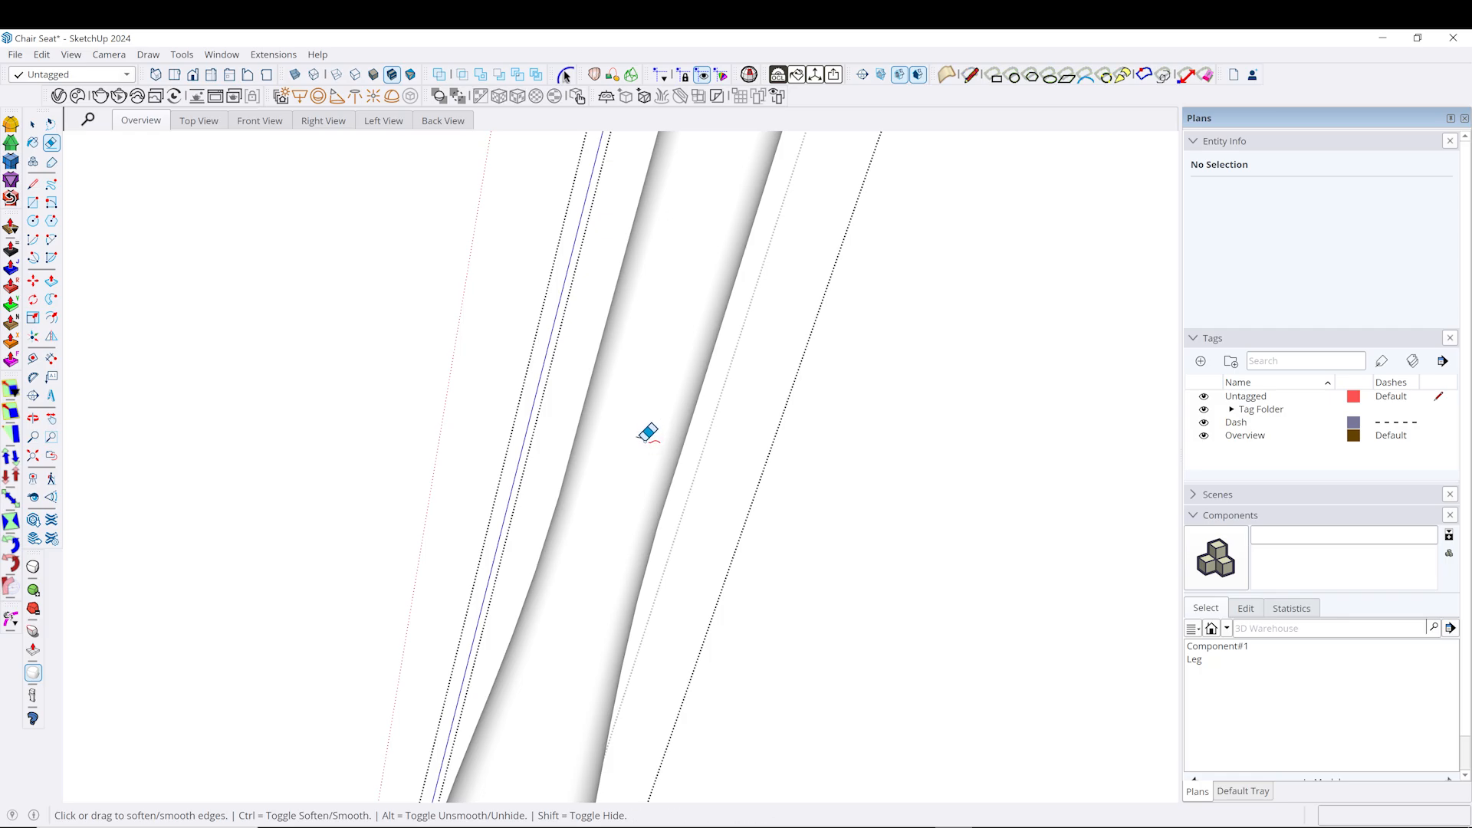
drag(637, 443, 641, 426)
Close the leg component and unhide the chair seat around the four legs.
scroll(686, 468, down, 2)
middle_drag(686, 468, 584, 499)
scroll(653, 541, down, 3)
scroll(460, 521, down, 1)
key(space)
scroll(394, 459, down, 1)
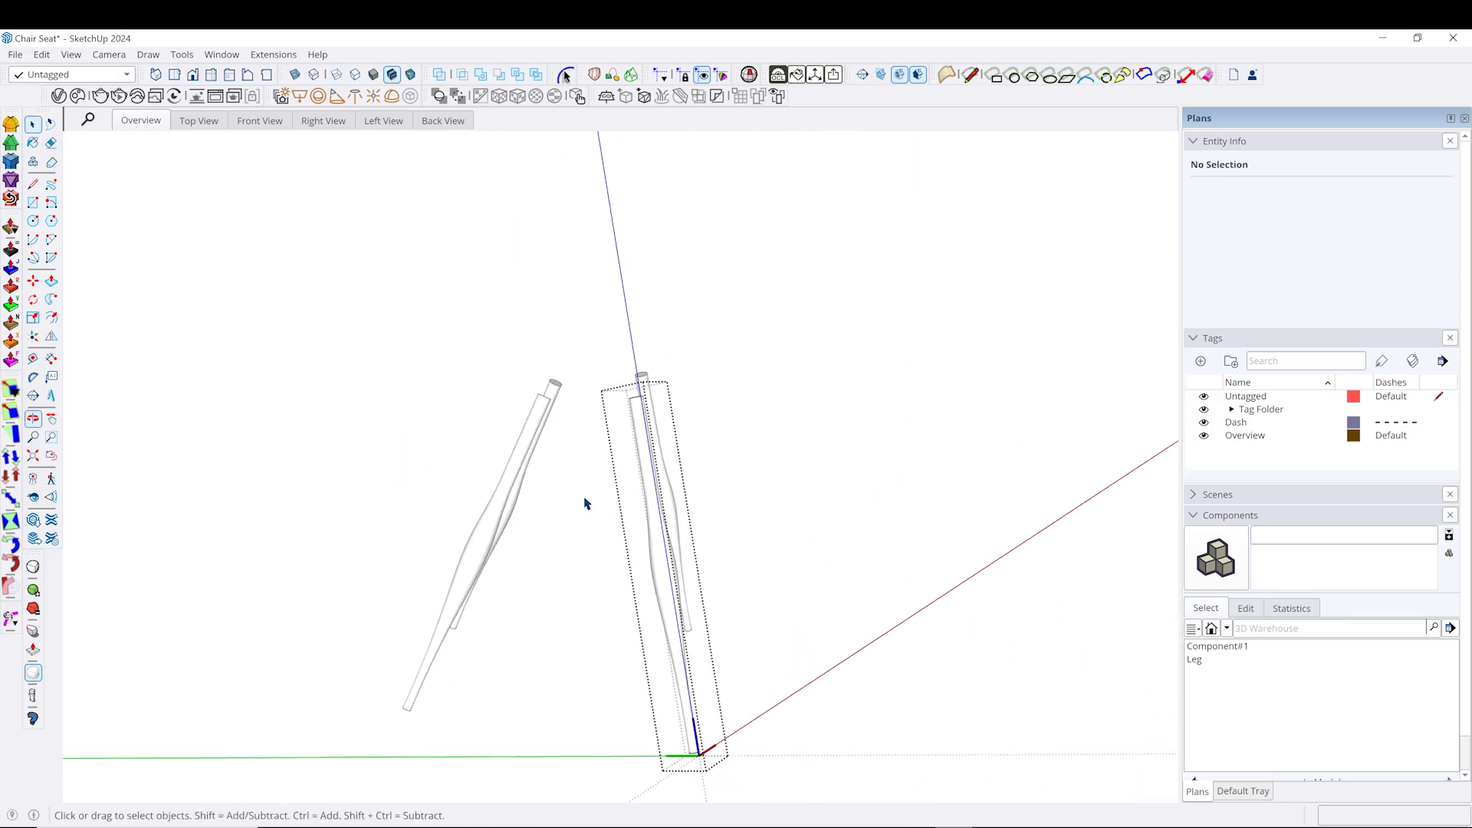
click(983, 627)
middle_drag(847, 592, 651, 597)
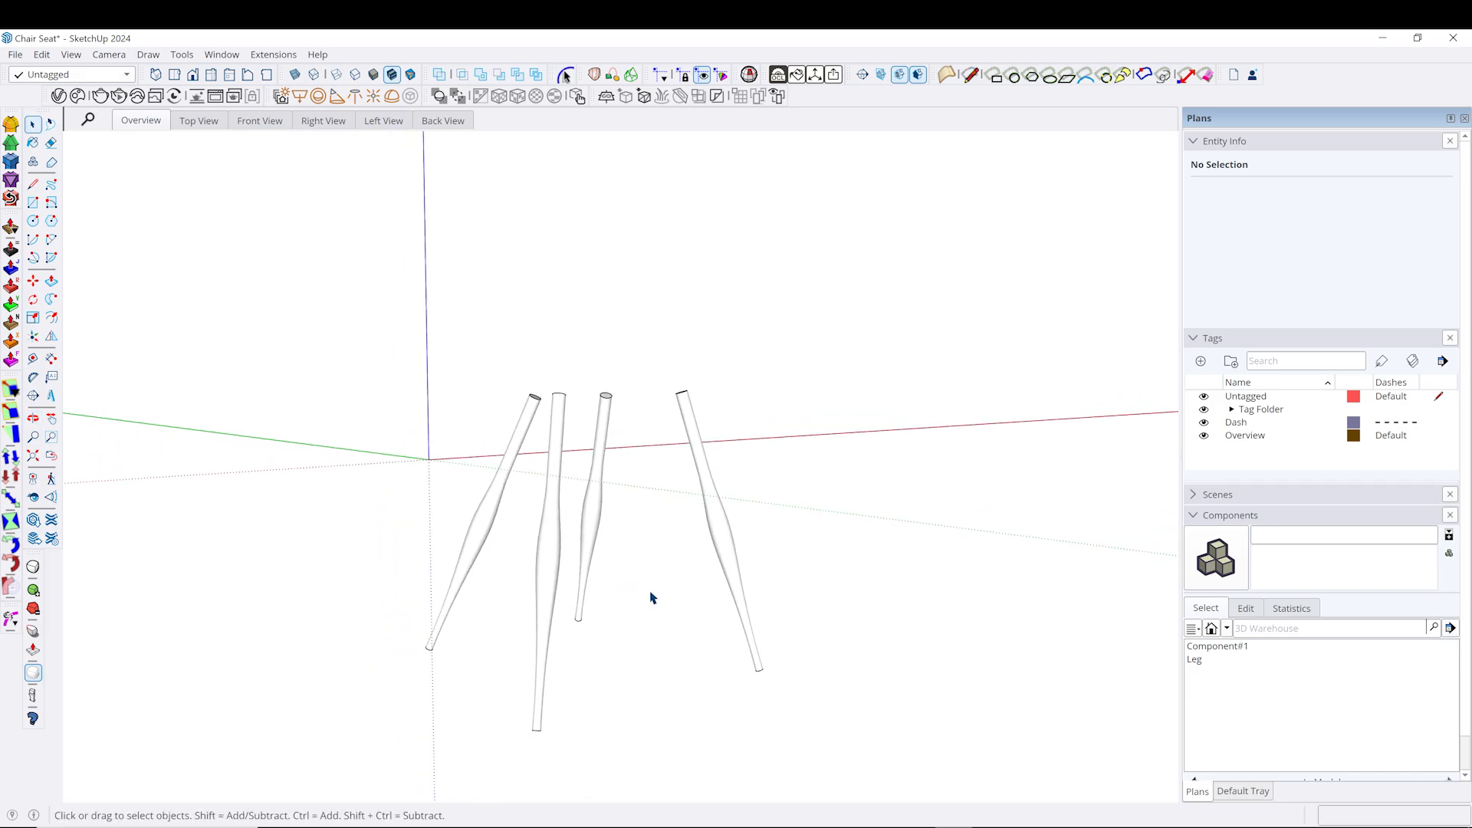
key(shift+a)
Examine how the four extended legs pass through the chair seat, from the front, underneath and above.
middle_drag(594, 510, 705, 362)
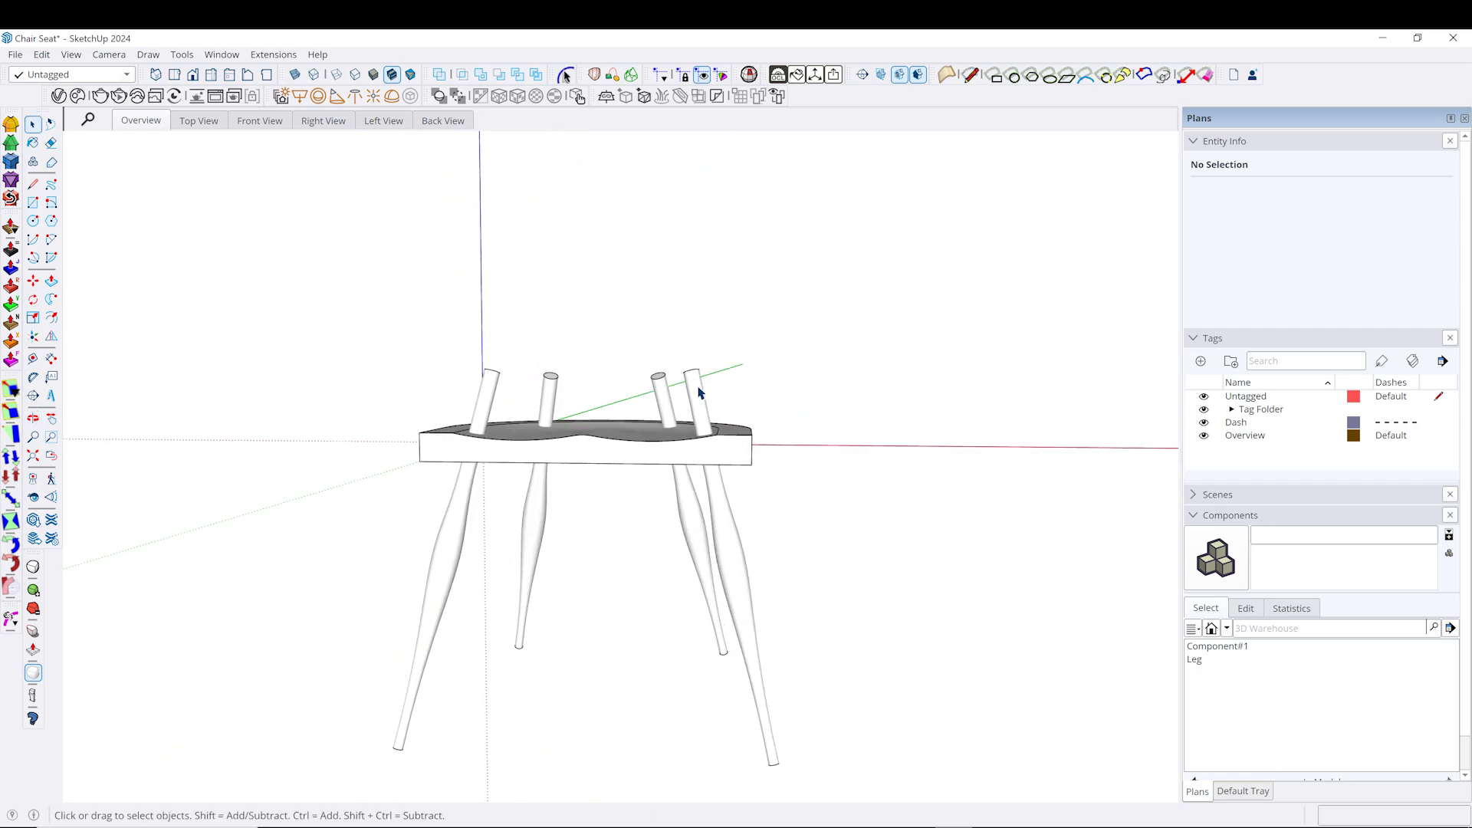
middle_drag(604, 368, 577, 443)
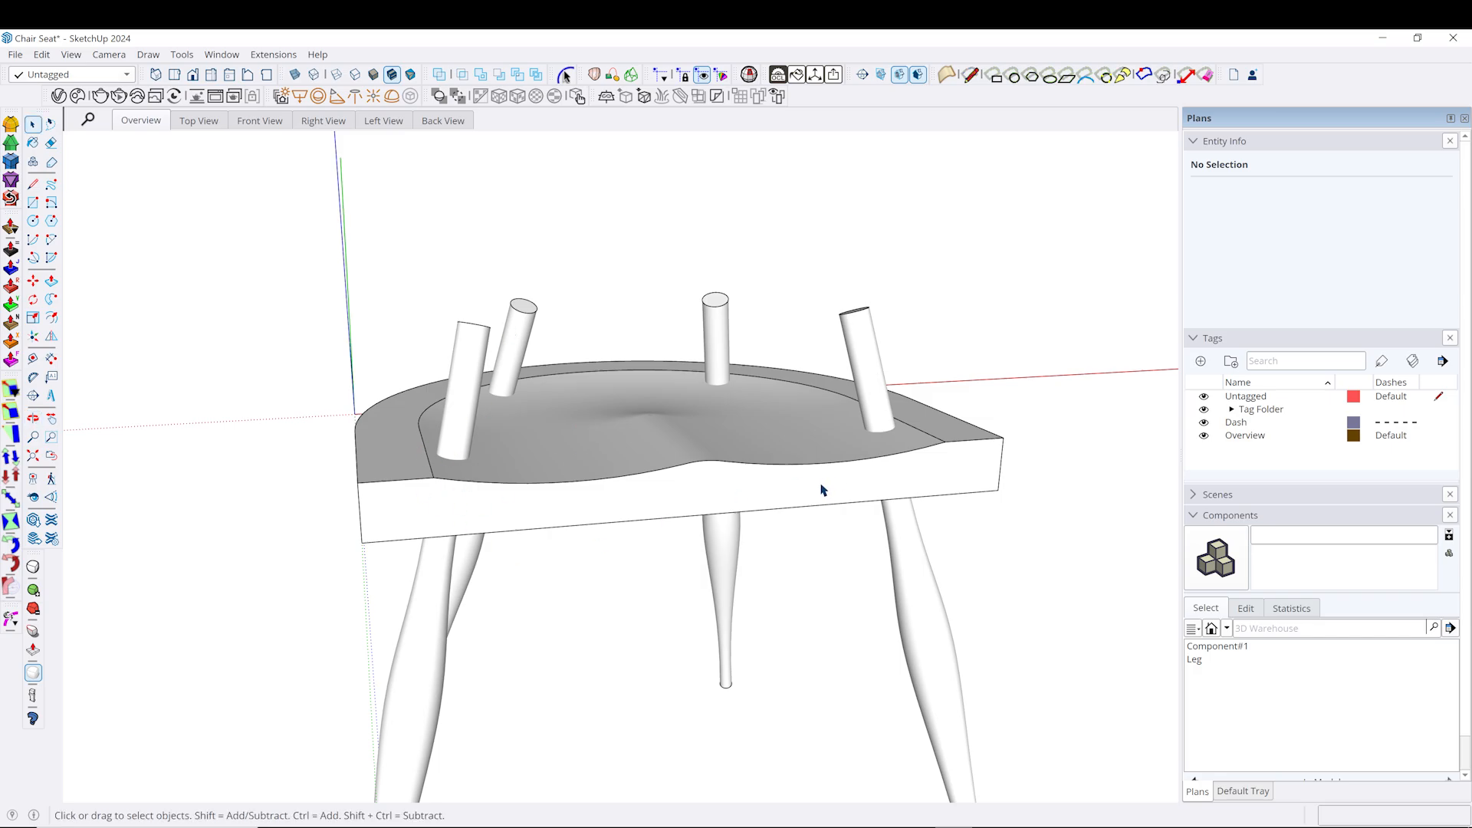
middle_drag(809, 569, 627, 231)
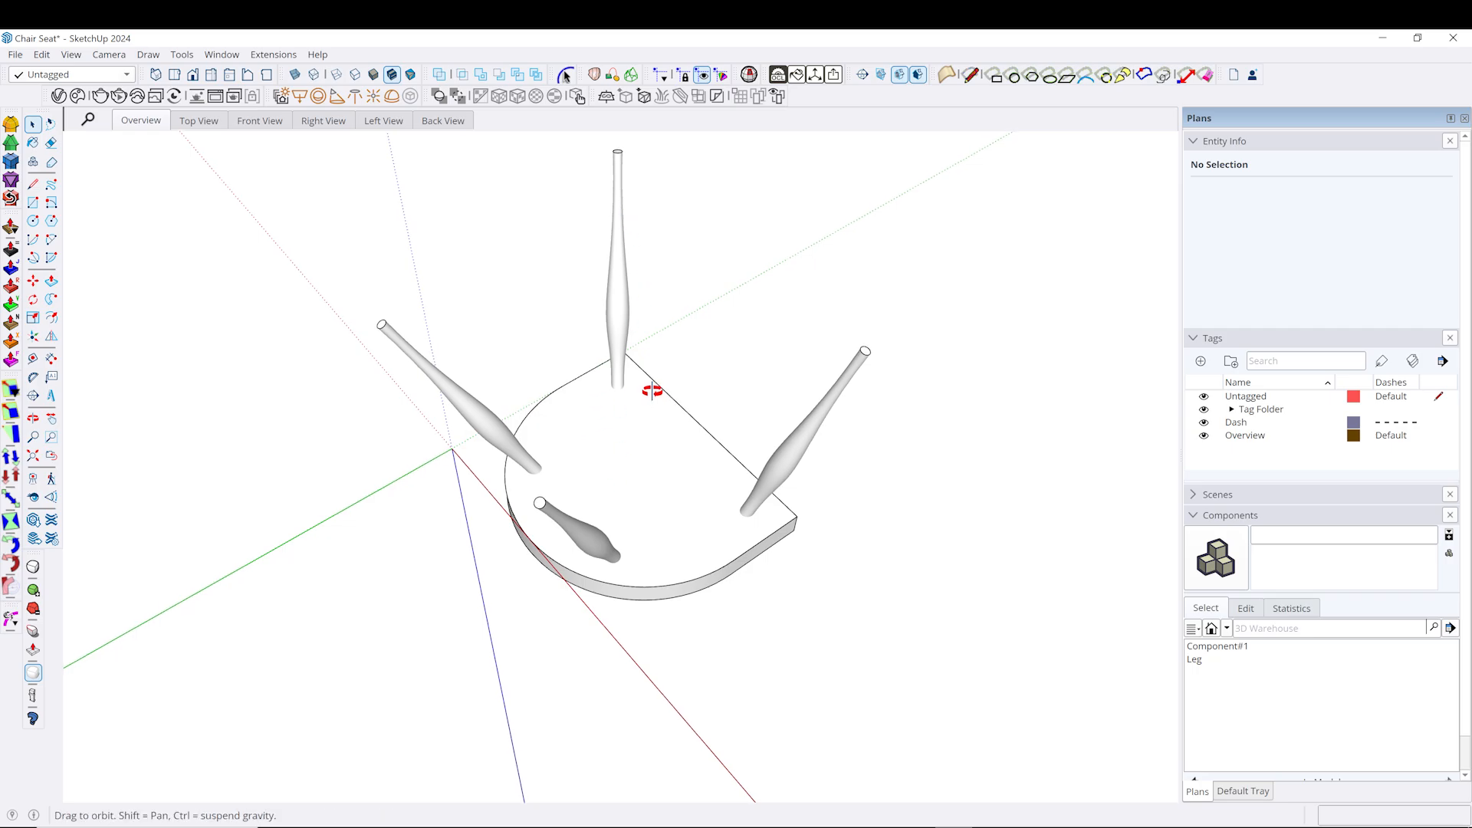
middle_drag(651, 388, 633, 253)
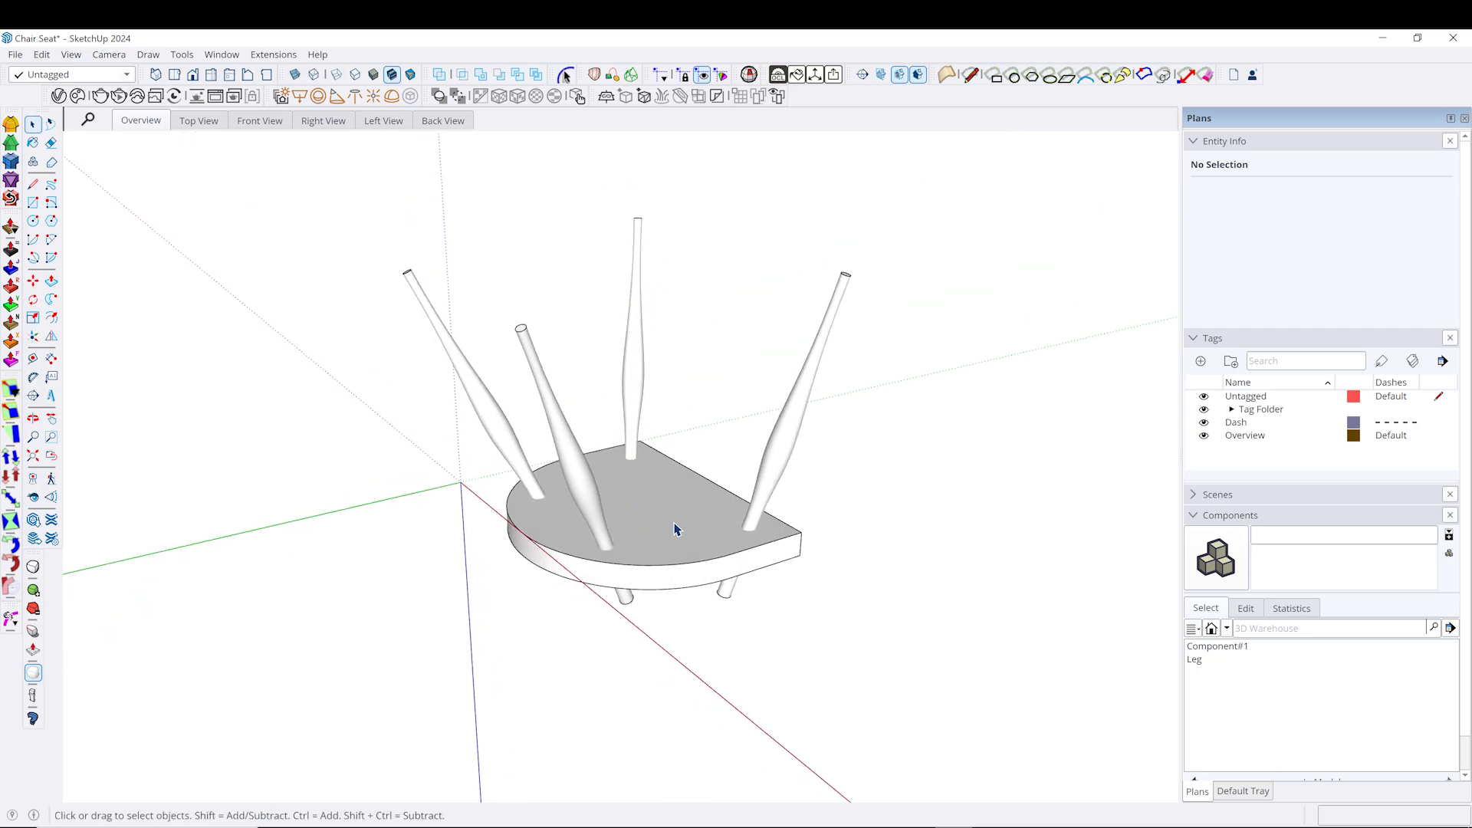
middle_drag(624, 494, 685, 435)
middle_drag(841, 409, 591, 408)
scroll(608, 407, up, 4)
scroll(608, 407, up, 1)
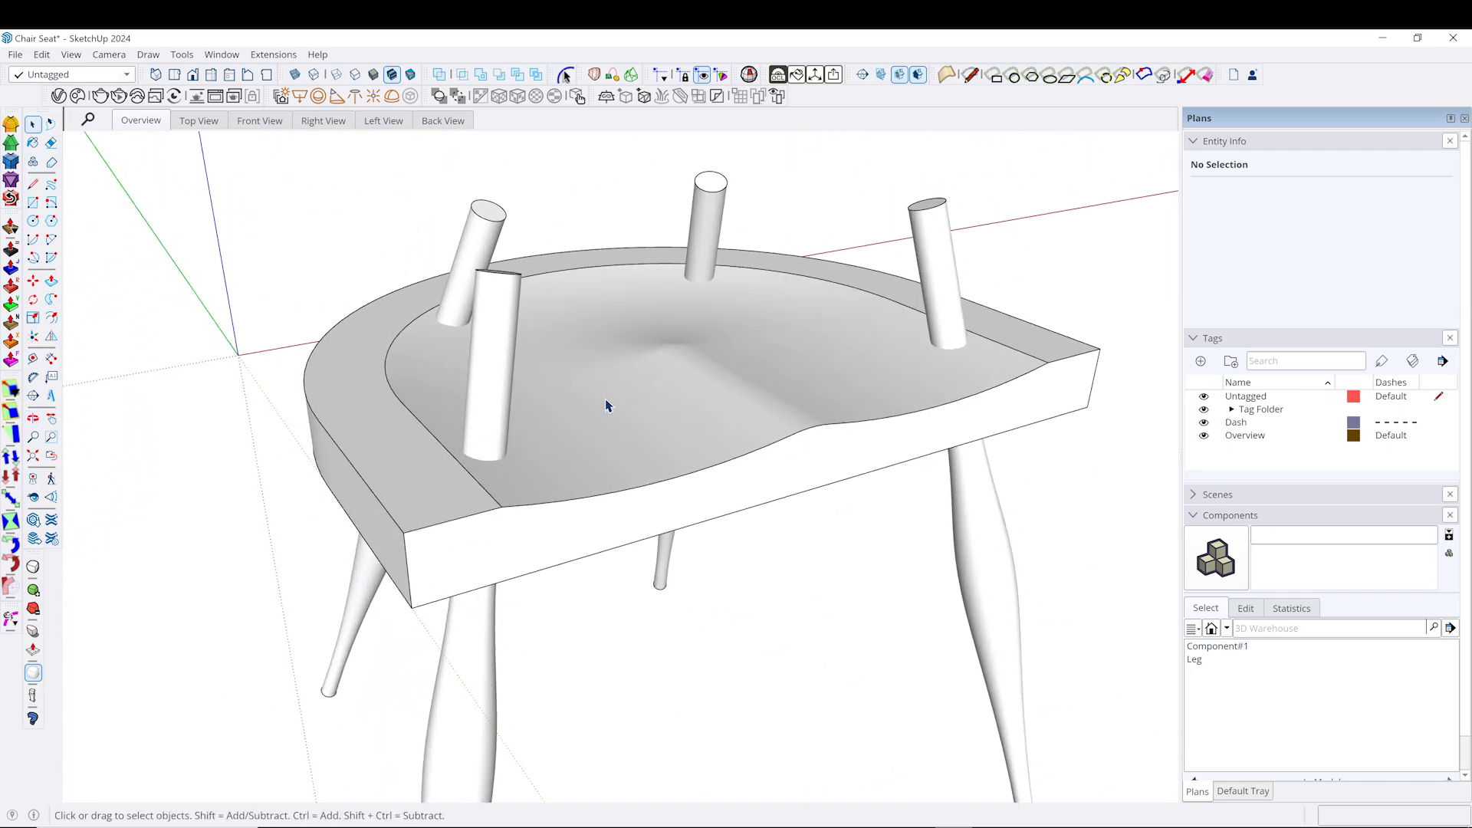